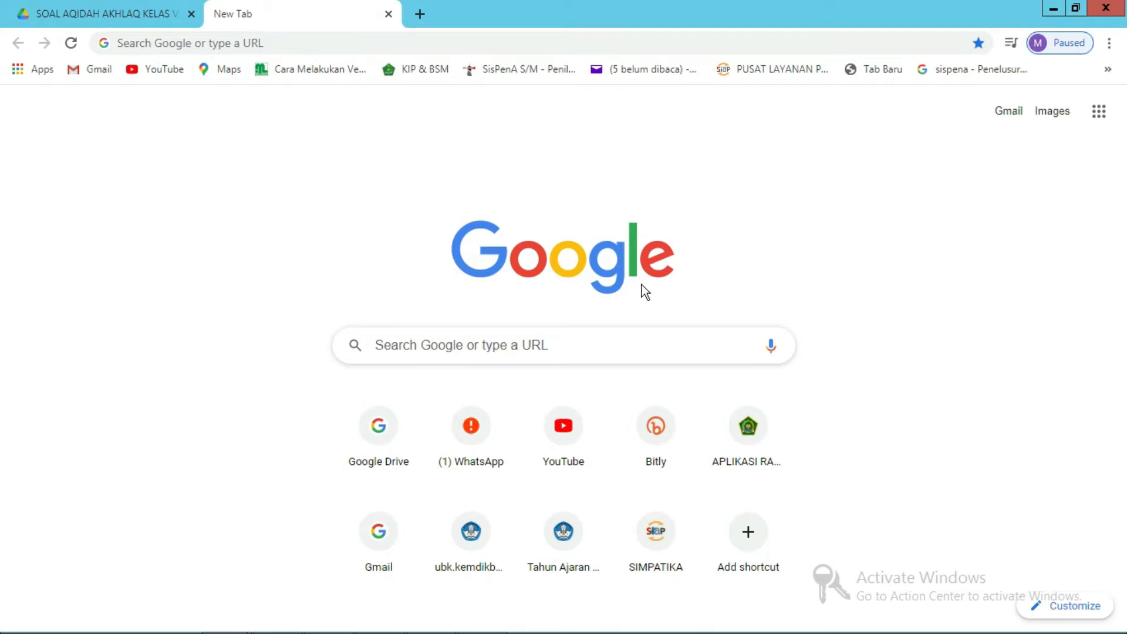
- Search the web for "drive google" and open the Google Drive sign-in page
left_click(304, 42)
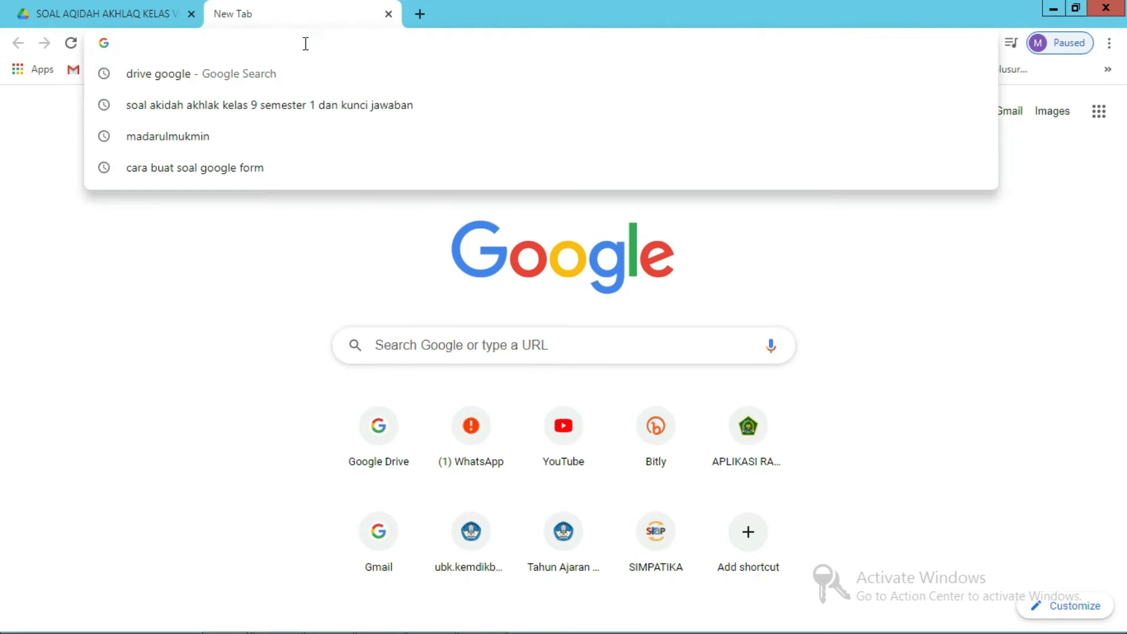
left_click(260, 73)
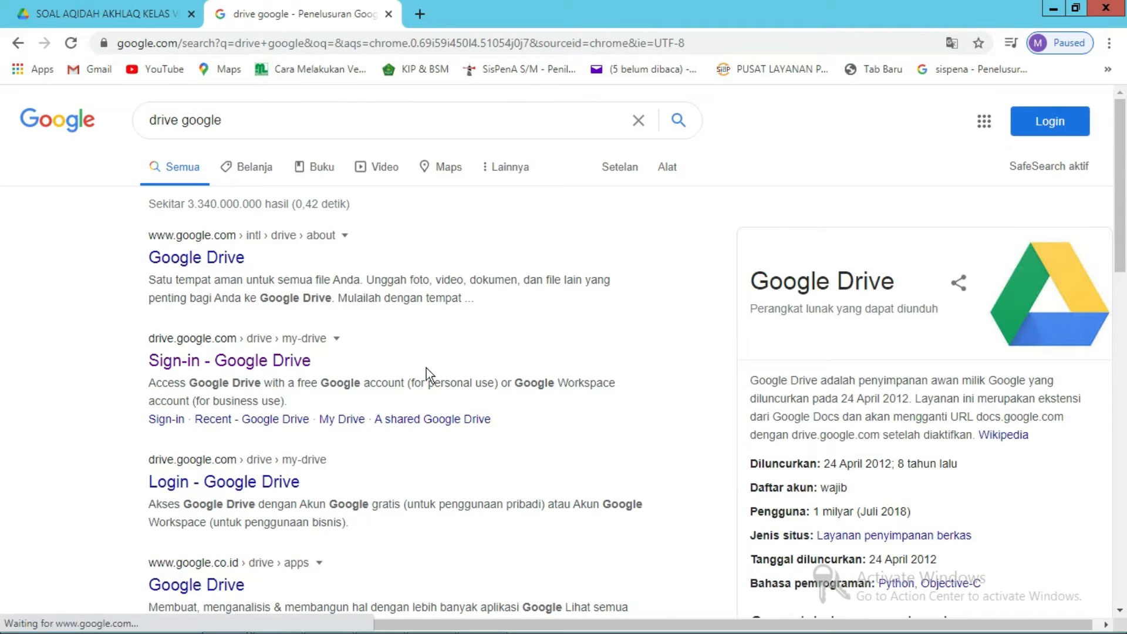
left_click(202, 362)
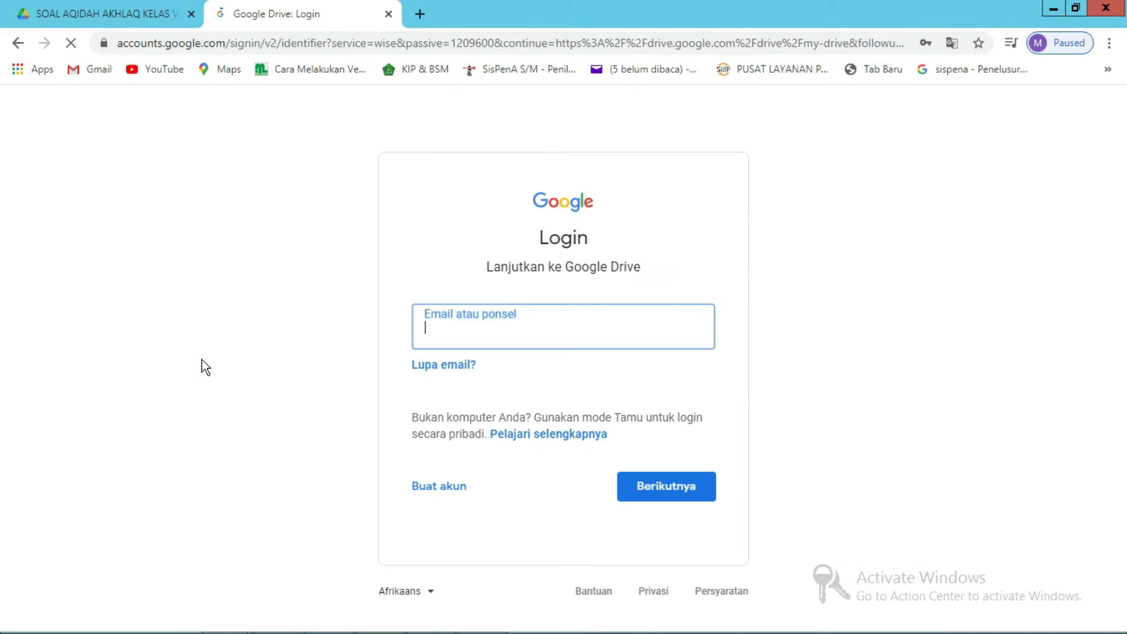
- Sign in to Google Drive with the school account's e-mail
left_click(476, 332)
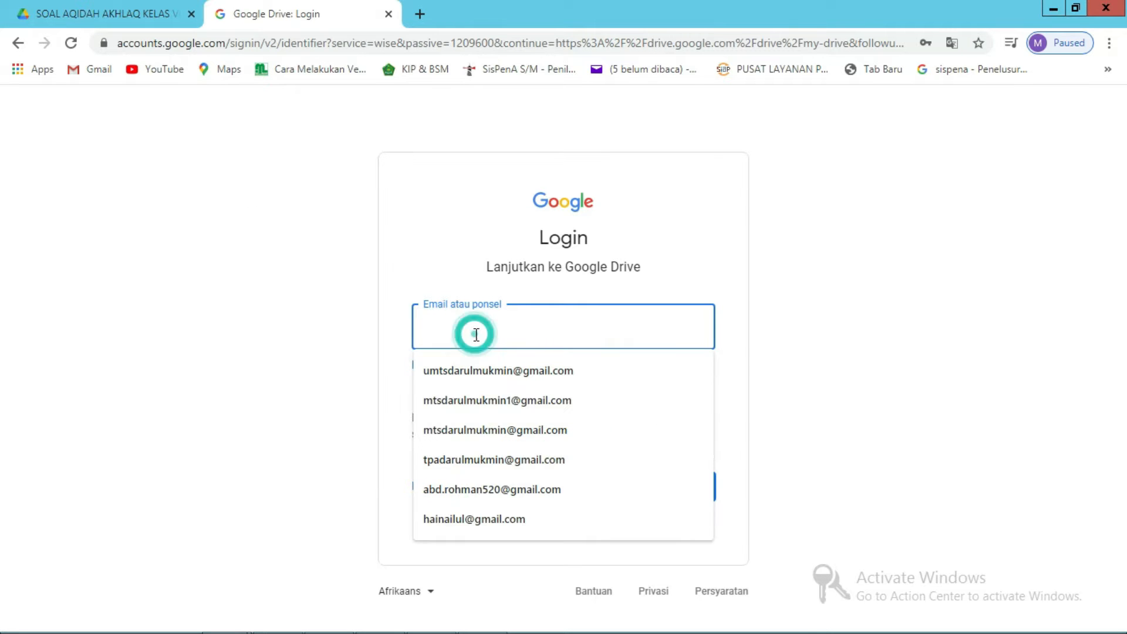
left_click(496, 371)
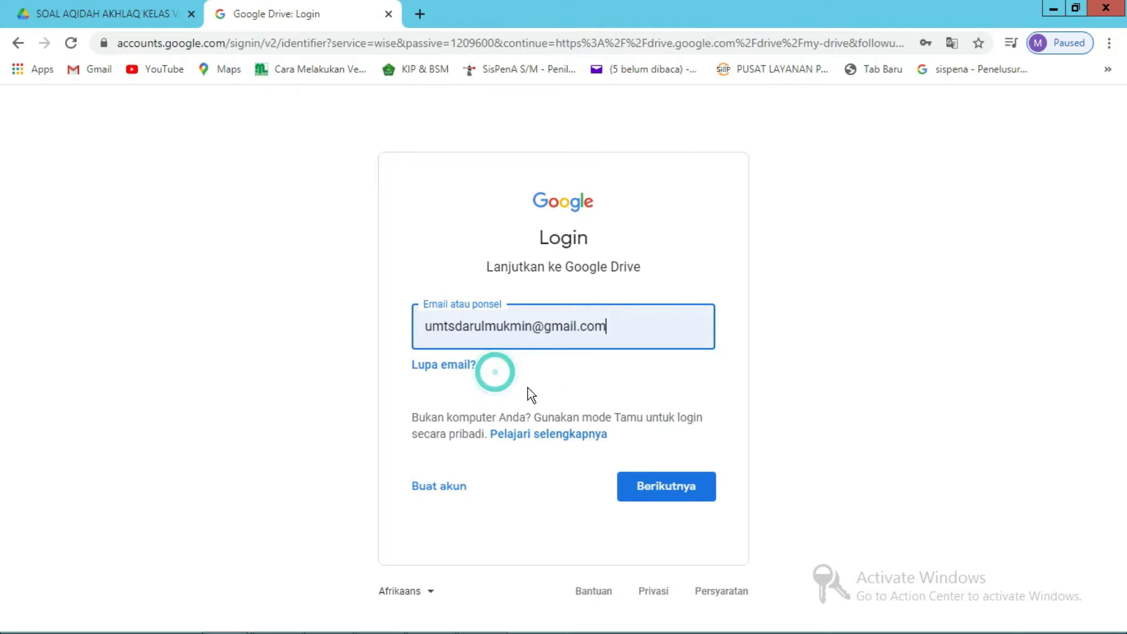
left_click(660, 487)
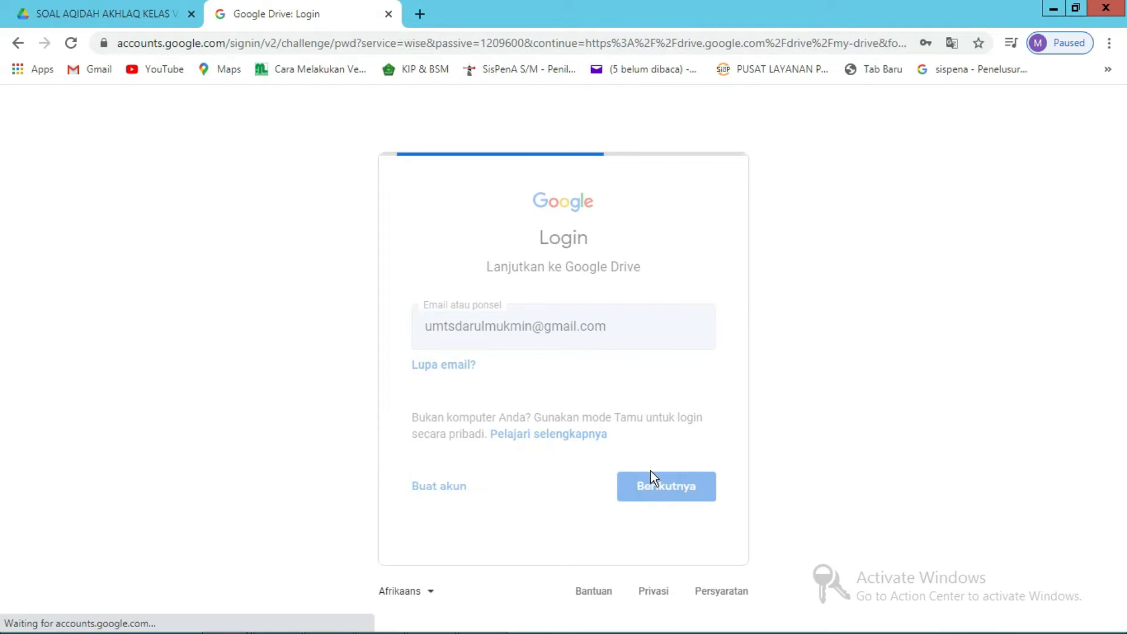
left_click(674, 413)
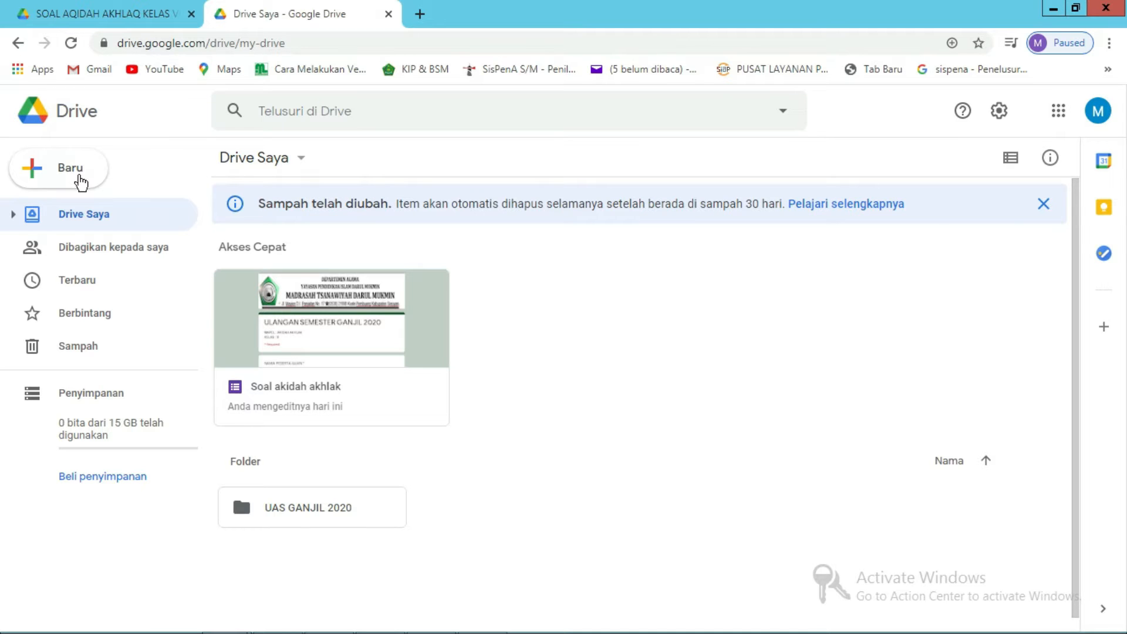
- Create a new Drive folder named "SOAL AKIDAH AKHLAK"
left_click(25, 176)
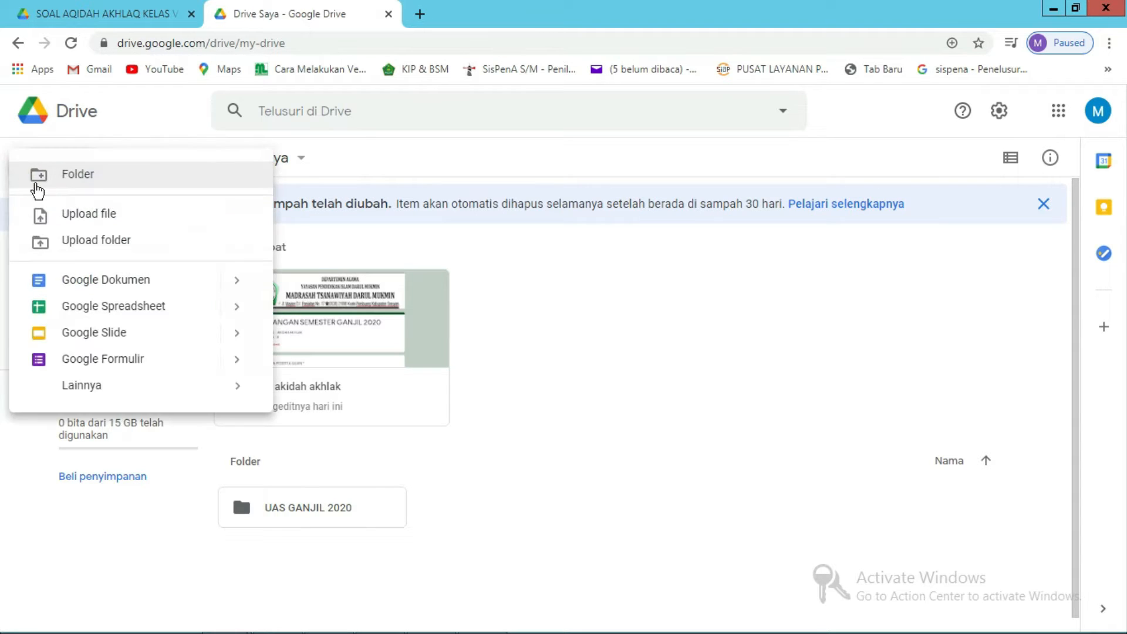
left_click(96, 175)
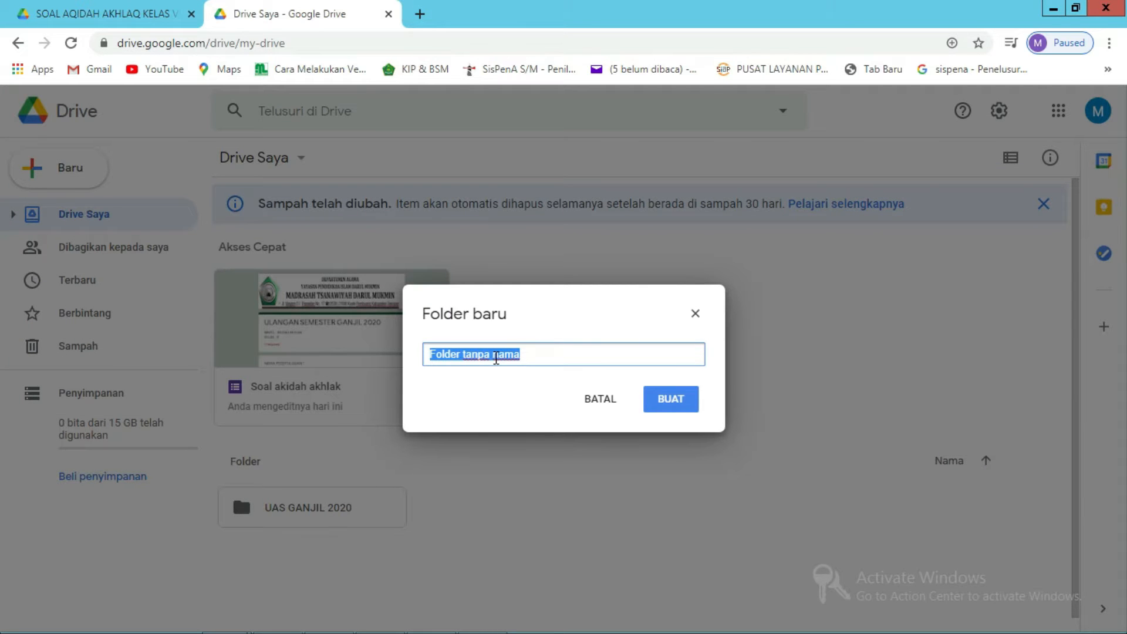
type("SOAL AKID")
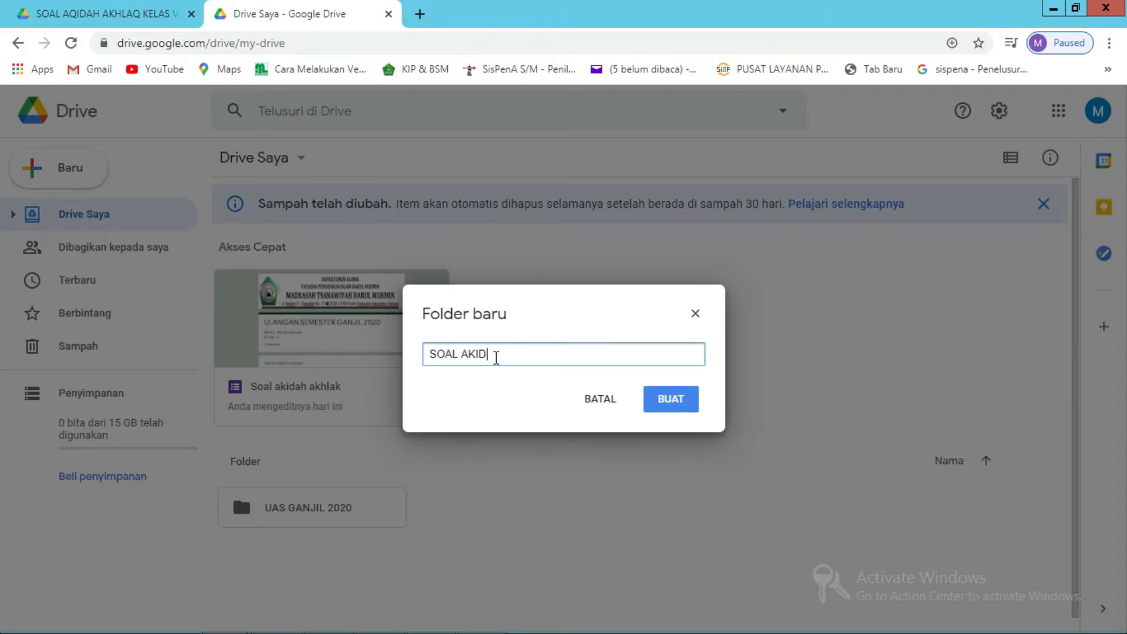
type("AH AKHLAK")
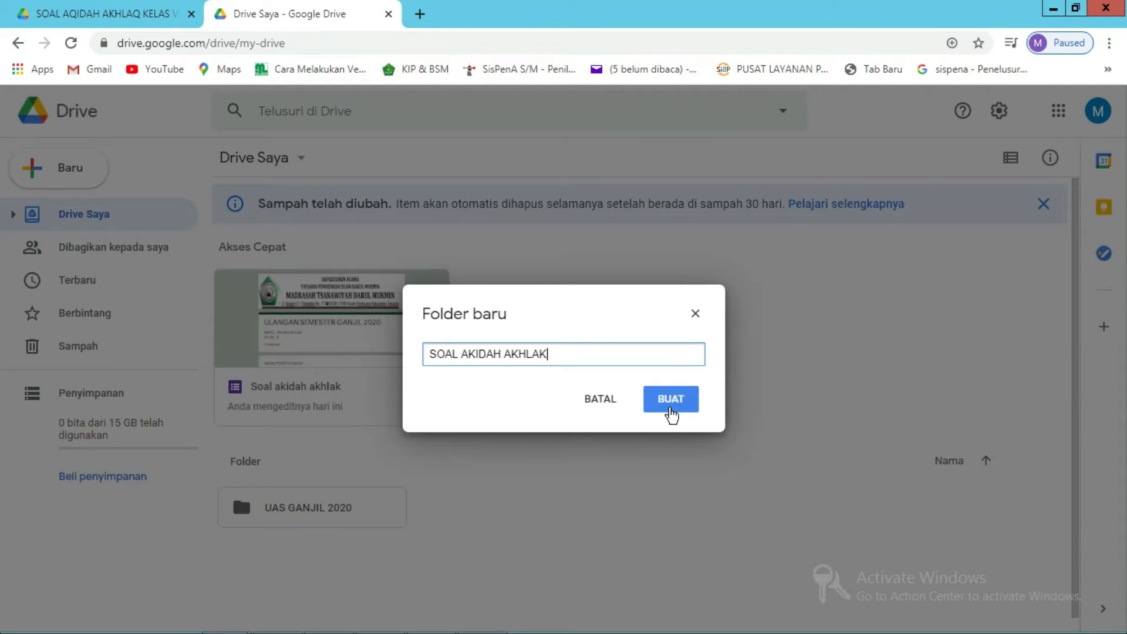
left_click(668, 406)
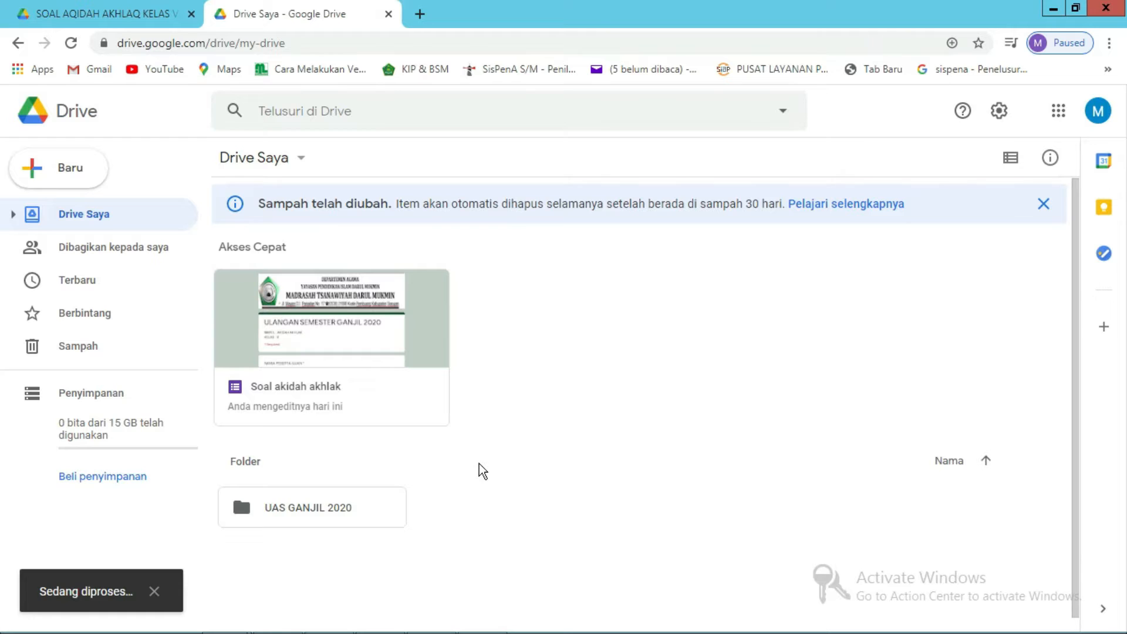
left_click(449, 461)
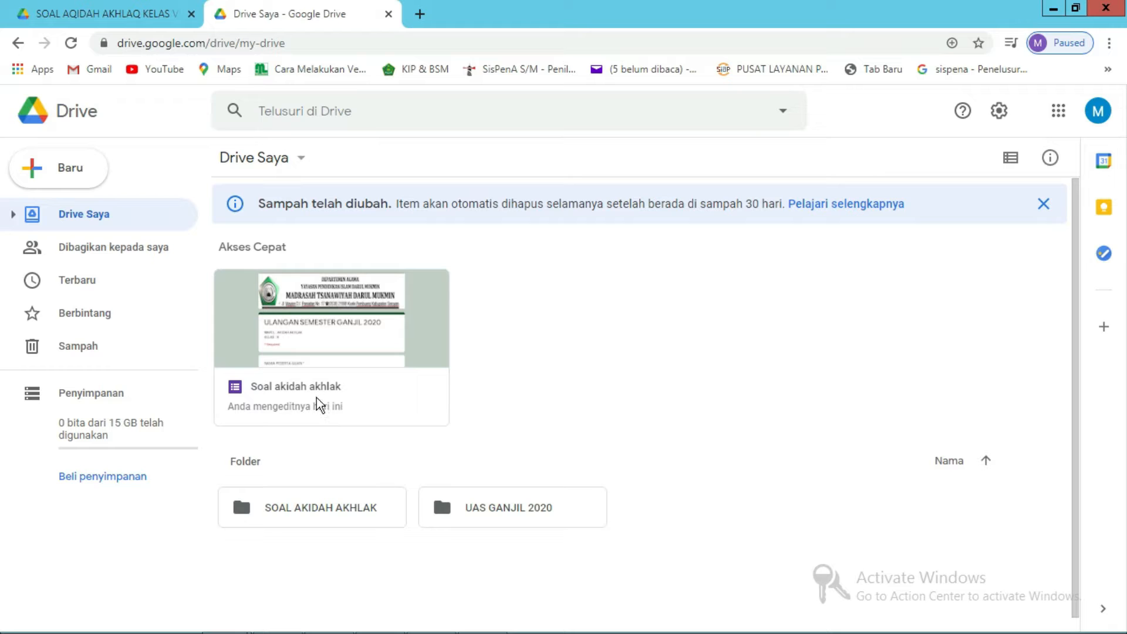
- Open the existing form "Soal akidah akhlak" from Drive and check its title and description
left_click(297, 400)
double_click(298, 399)
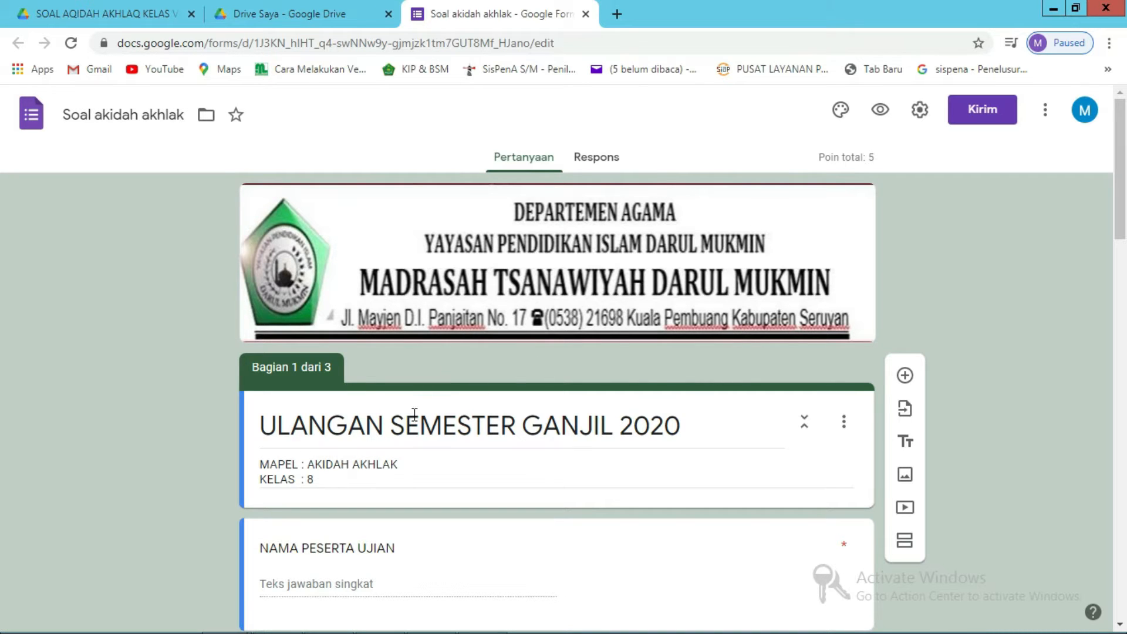
triple_click(302, 426)
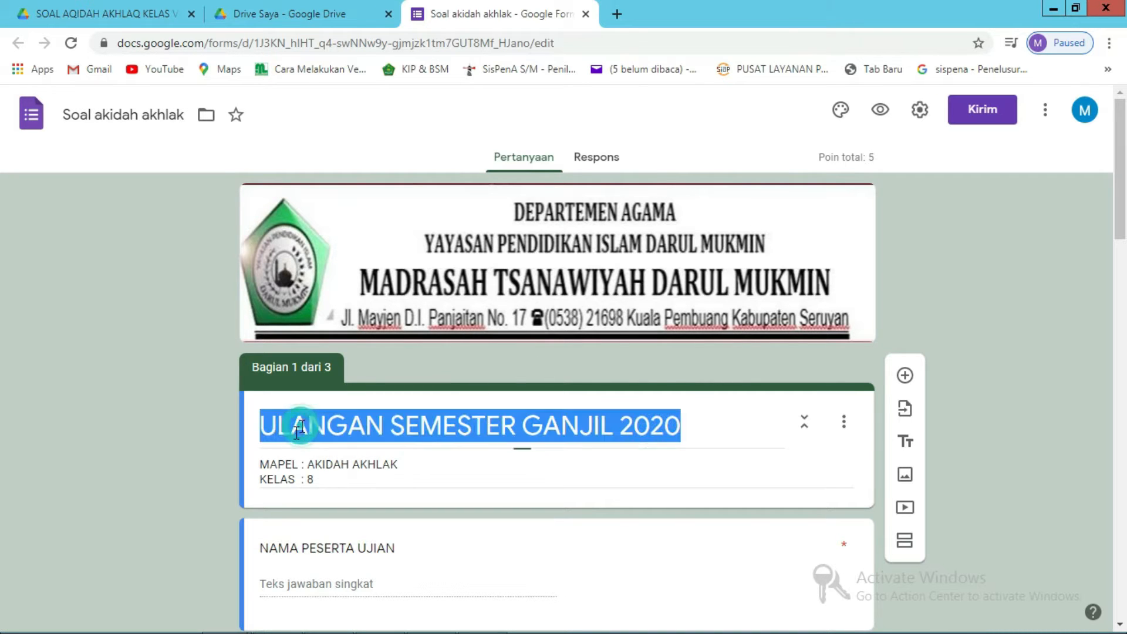
triple_click(299, 470)
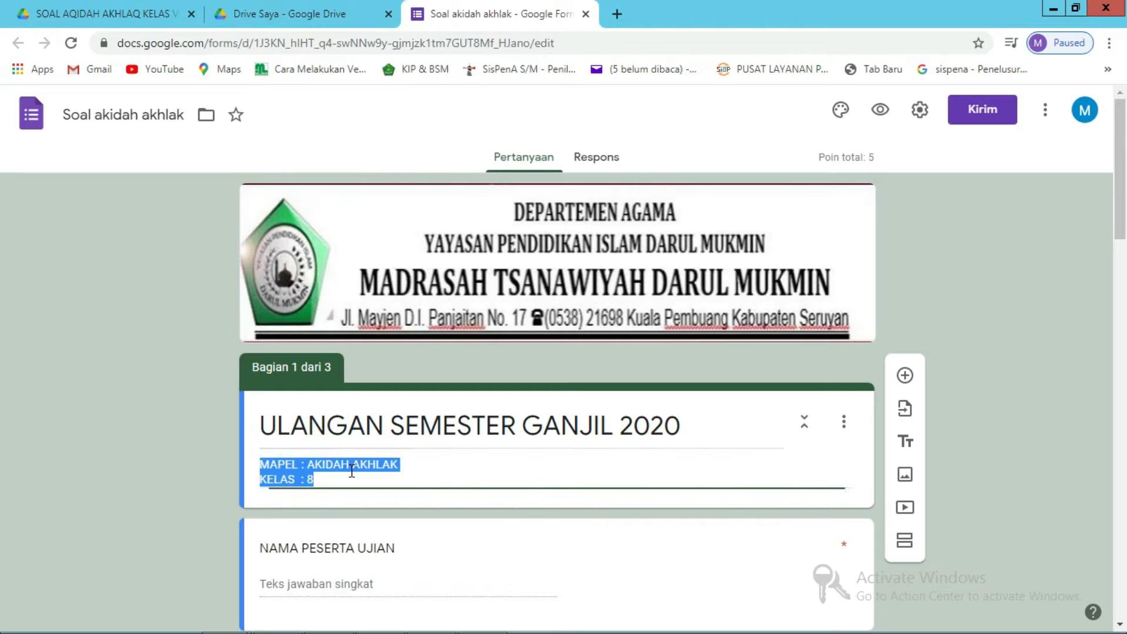
left_click(316, 485)
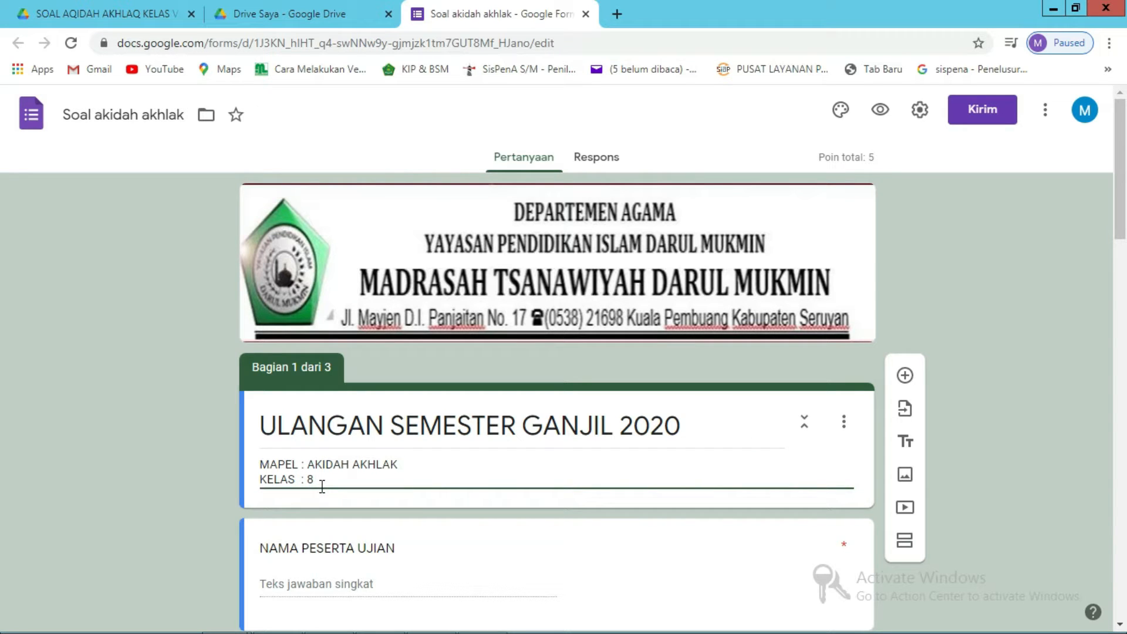
key("Return")
type("HAR9")
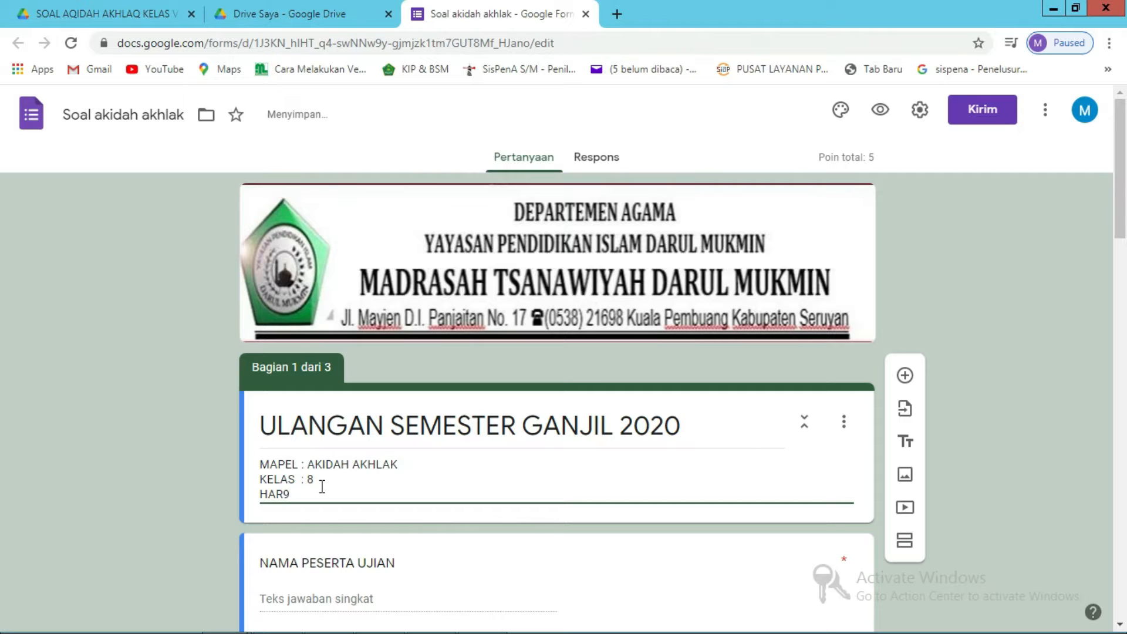
key("BackSpace")
key("BackSpace")
key("BackSpace")
key("BackSpace")
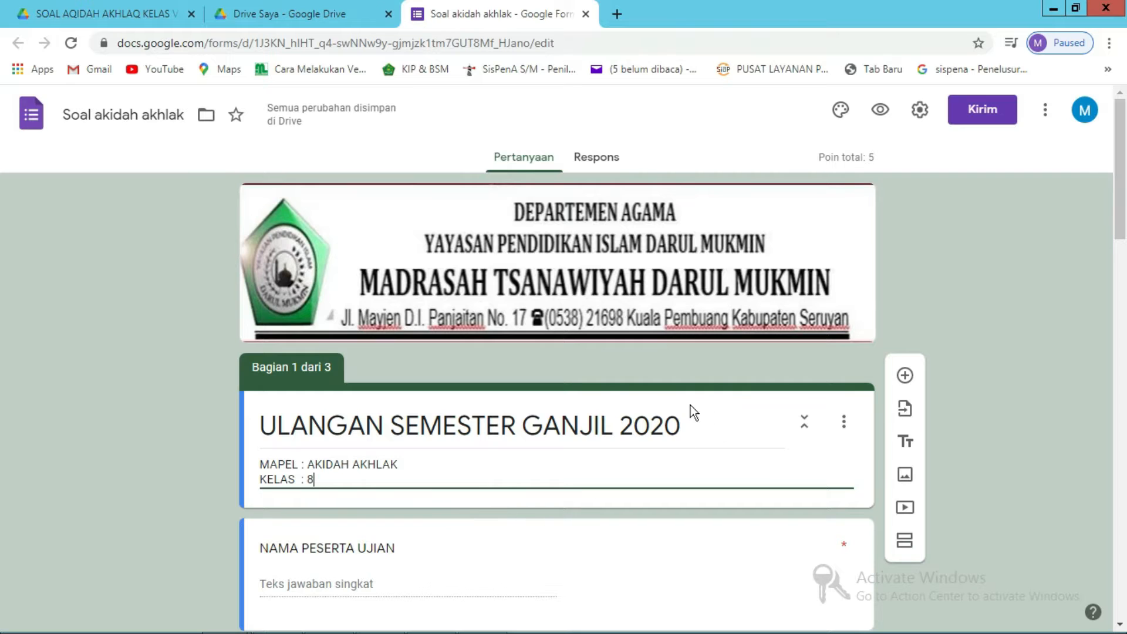
left_click(570, 380)
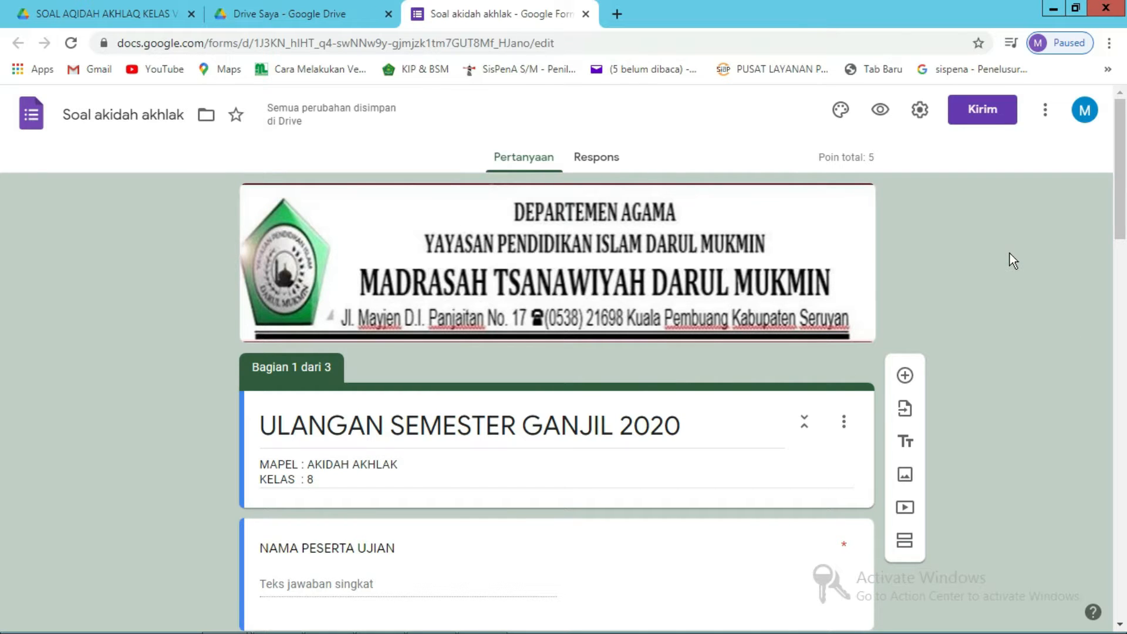
- Start making a copy of the form and name it "SOAL AKIDAH AKHLAK KELAS 8"
left_click(1045, 118)
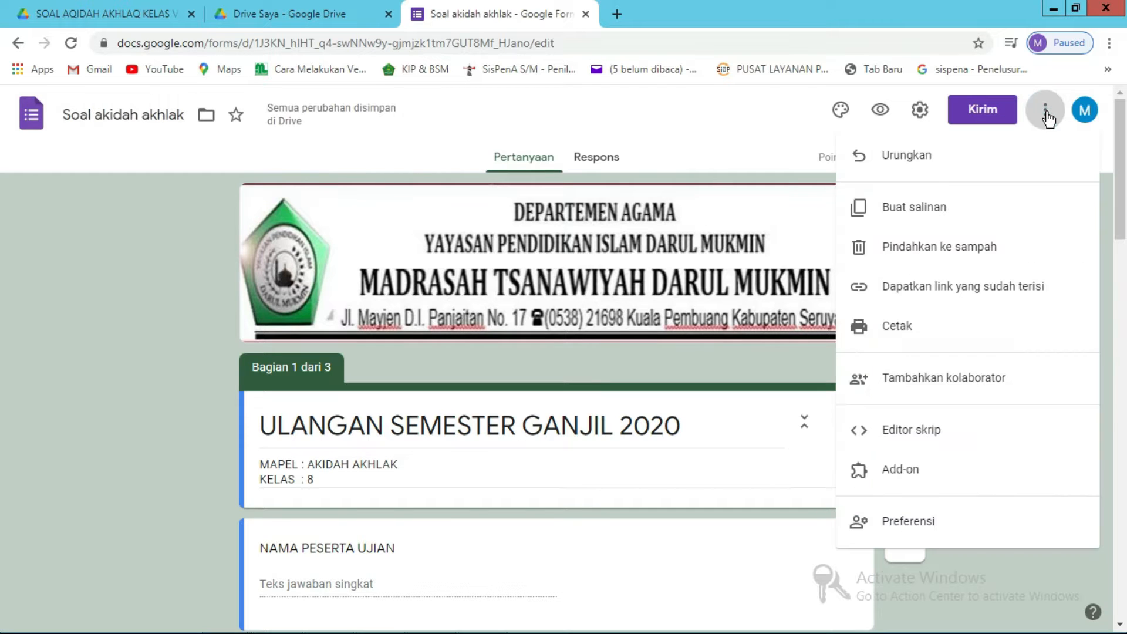
left_click(909, 209)
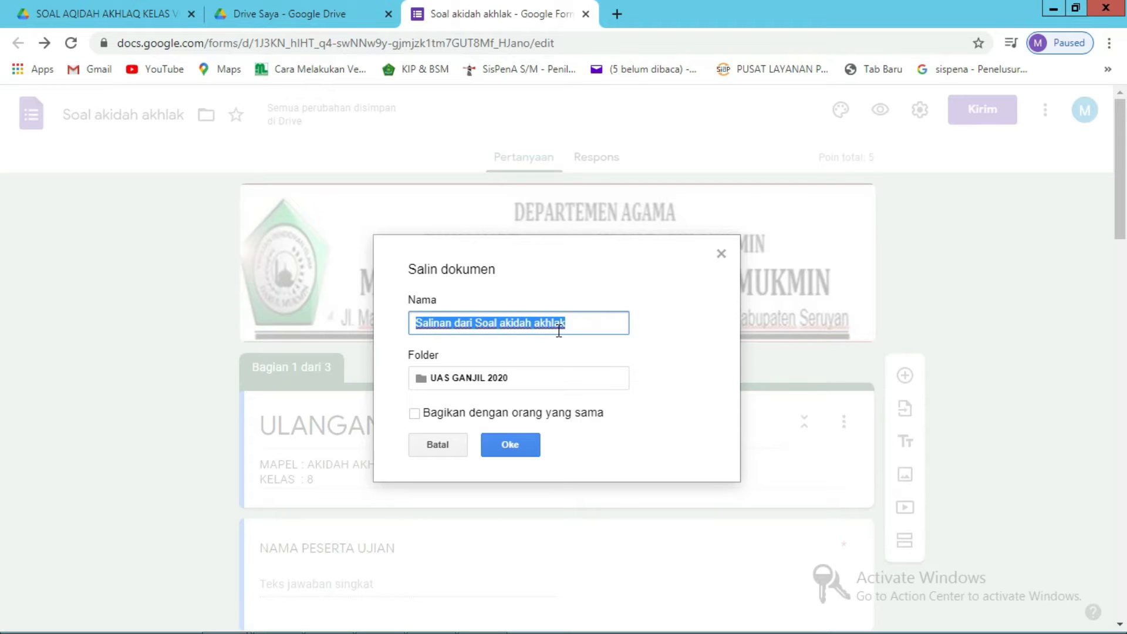
type("SOAL")
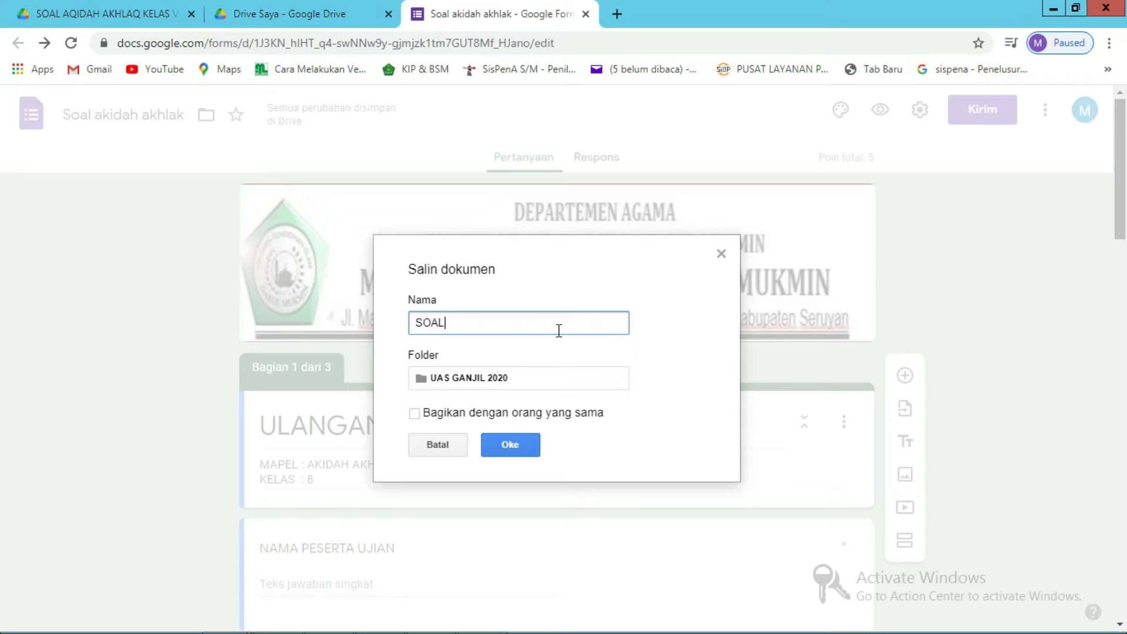
type(" AKIA")
key("BackSpace")
type("DAH AKHLAK KELAS 8")
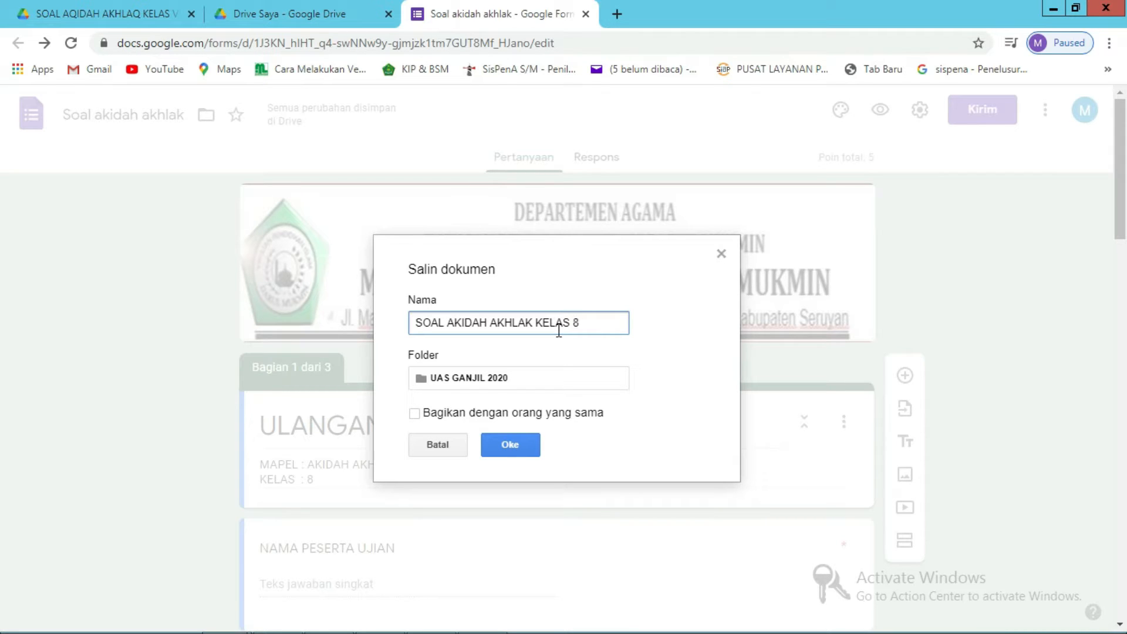
- Choose the SOAL AKIDAH AKHLAK folder as the copy's destination and create the copy
left_click(445, 380)
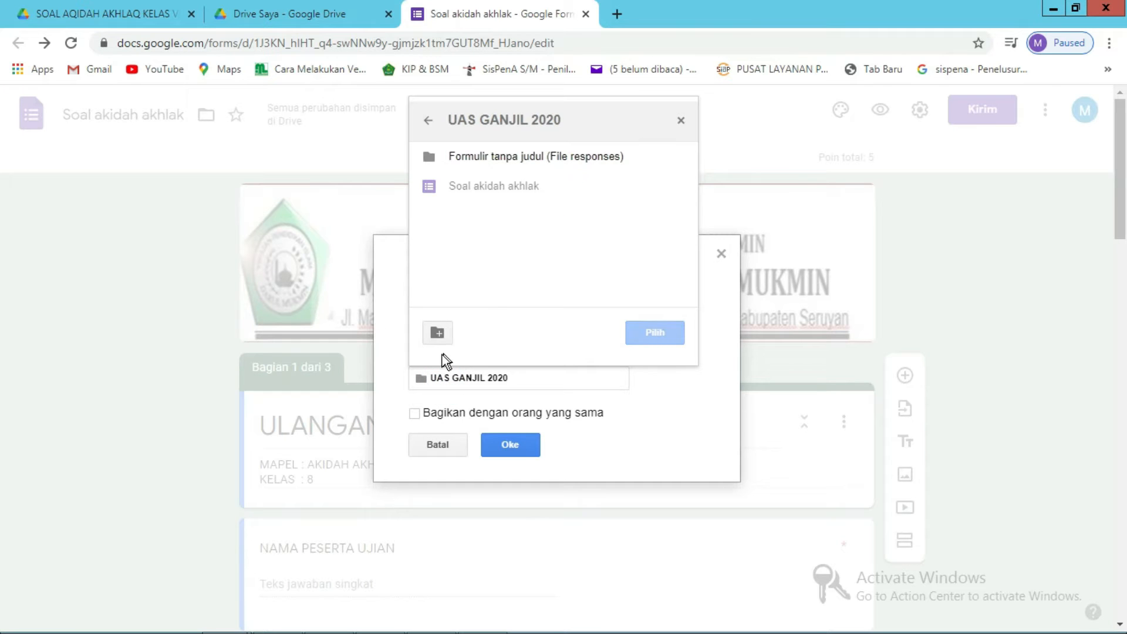
left_click(429, 120)
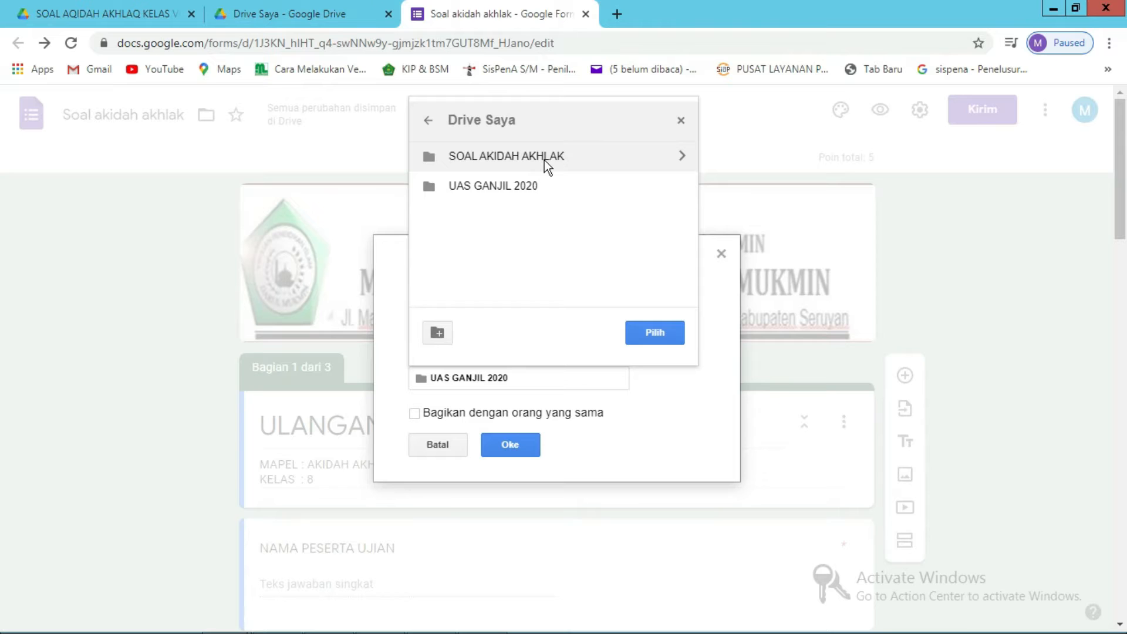
left_click(489, 159)
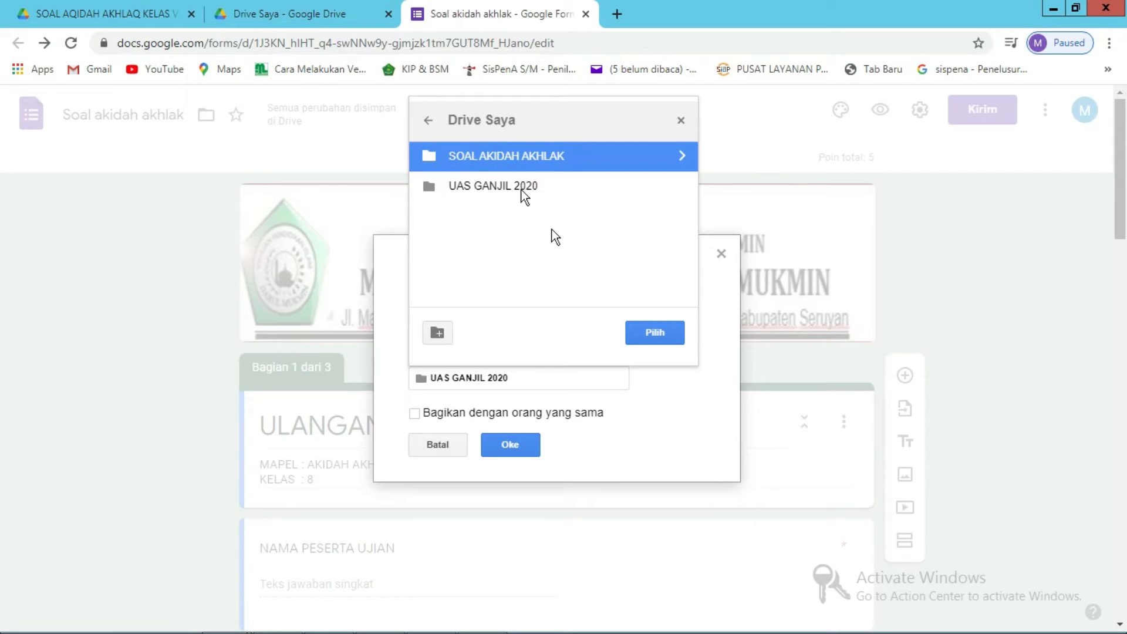
left_click(653, 333)
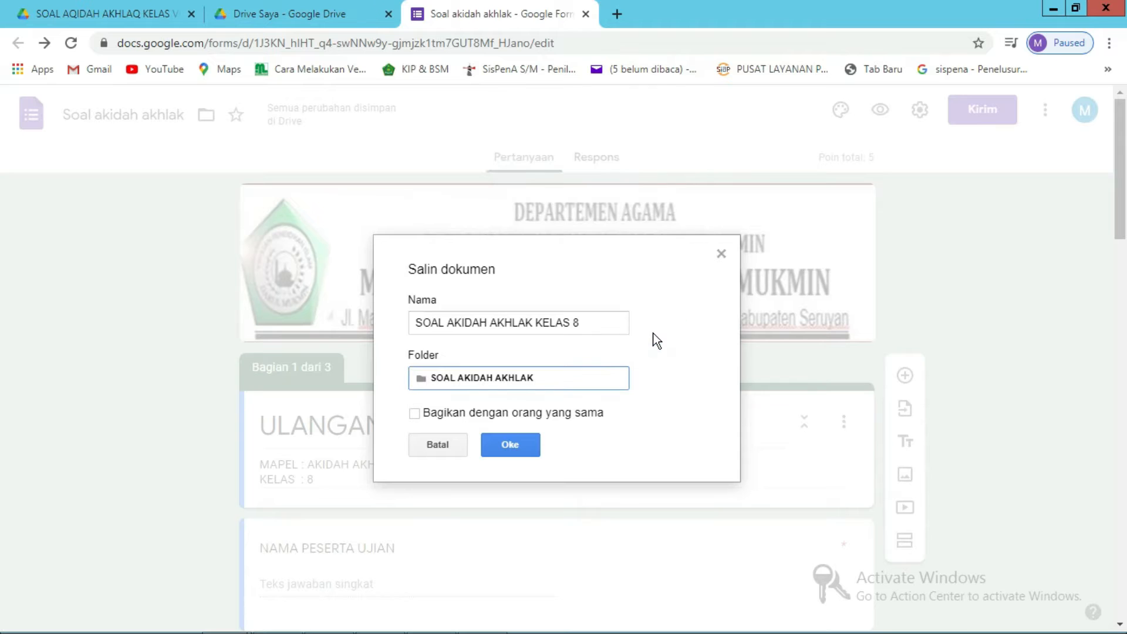
left_click(509, 445)
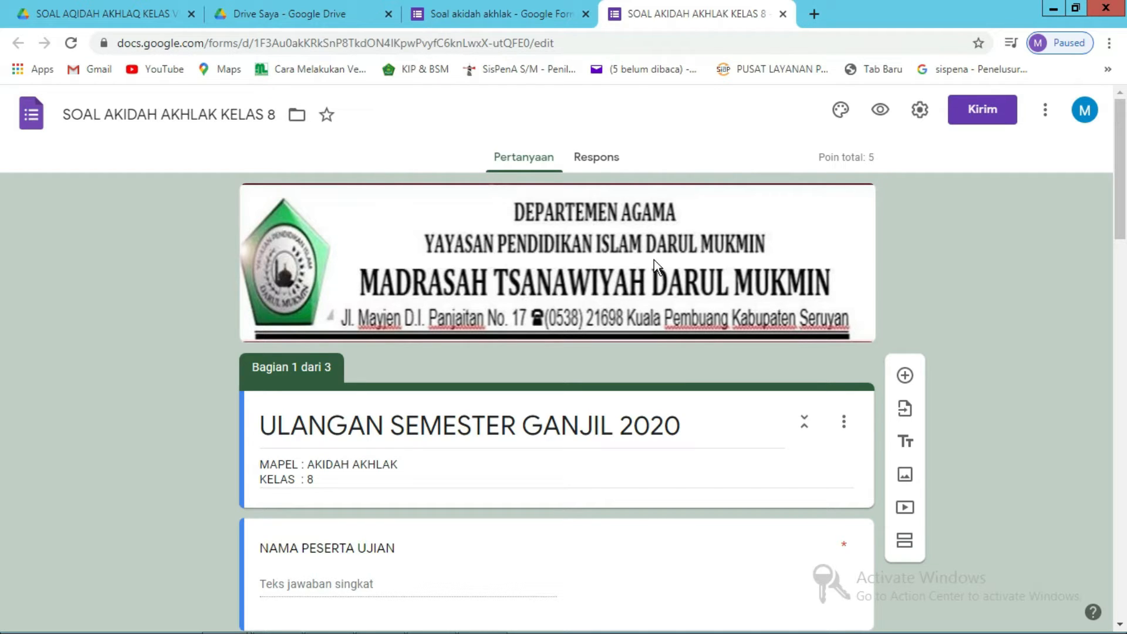
- Examine the copied form's title, description and the participant name, class and participant number questions in section 1
scroll(441, 474, "down", 1)
triple_click(325, 397)
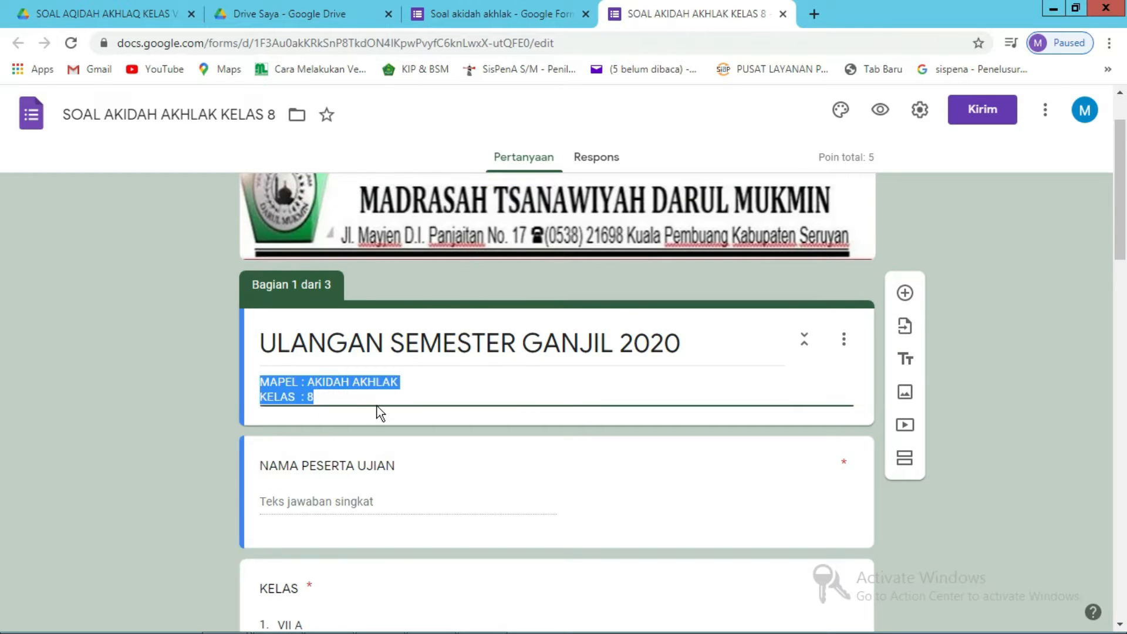
left_click(367, 398)
left_click(205, 465)
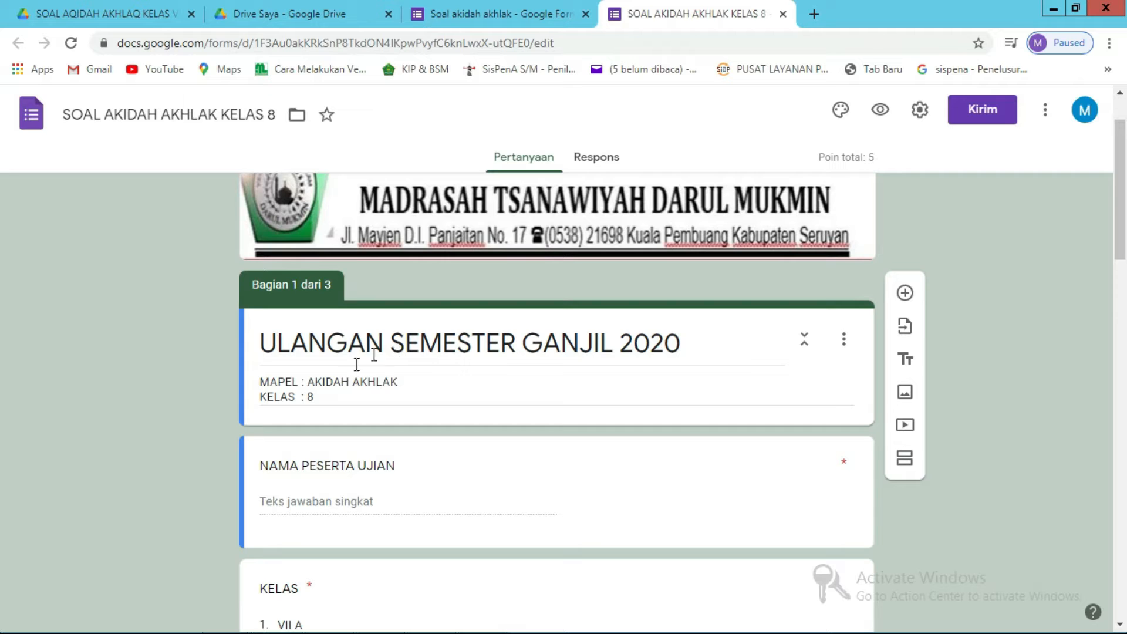
scroll(461, 407, "down", 1)
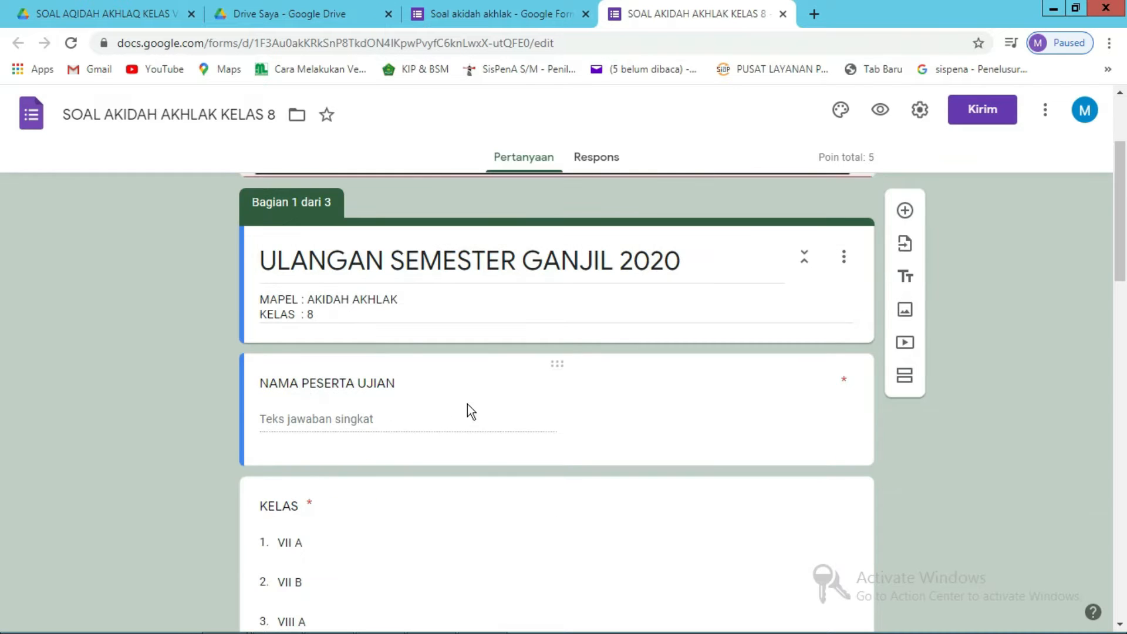
scroll(402, 448, "down", 3)
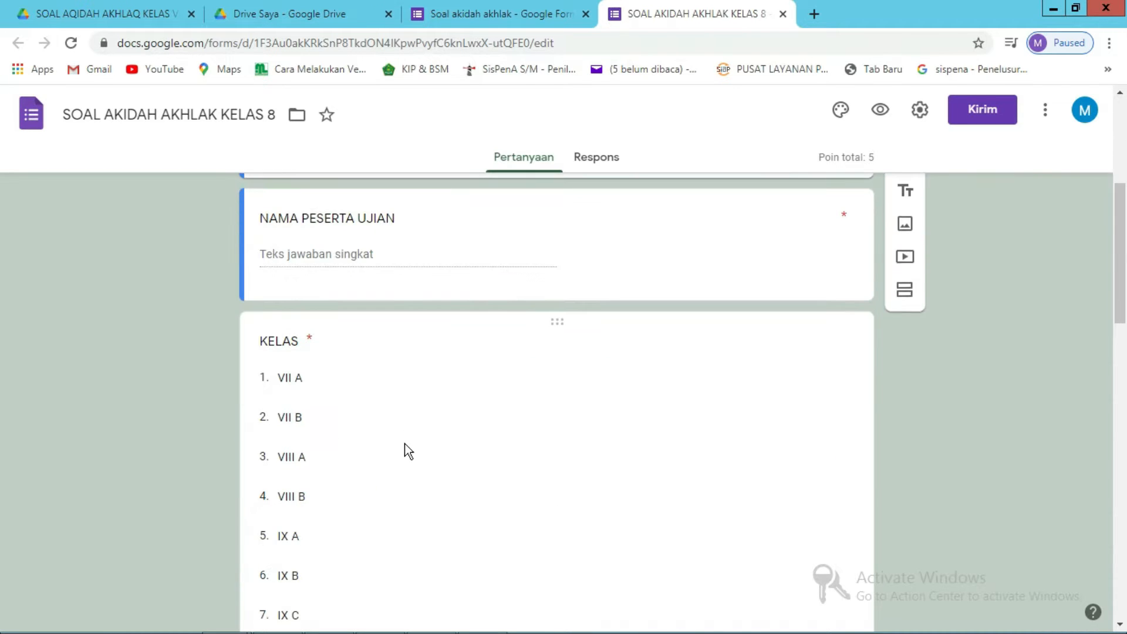
scroll(312, 491, "down", 2)
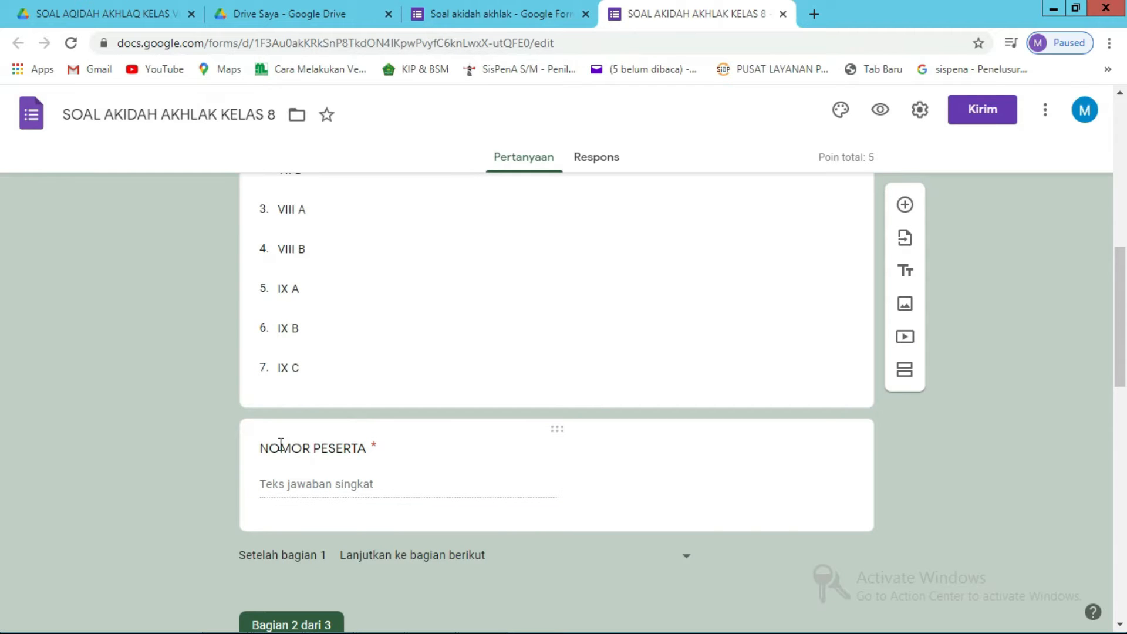
scroll(329, 438, "up", 2)
scroll(337, 416, "up", 1)
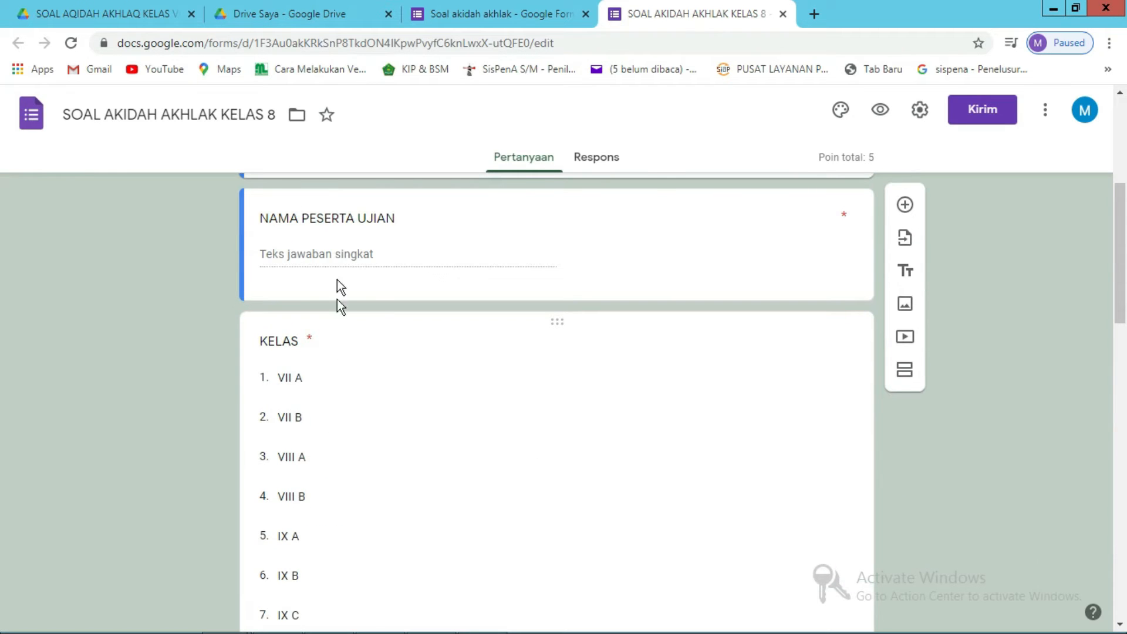
- Examine the class line in the form's description, the remaining section 1 questions and the first multiple-choice question in section 2
scroll(335, 288, "up", 1)
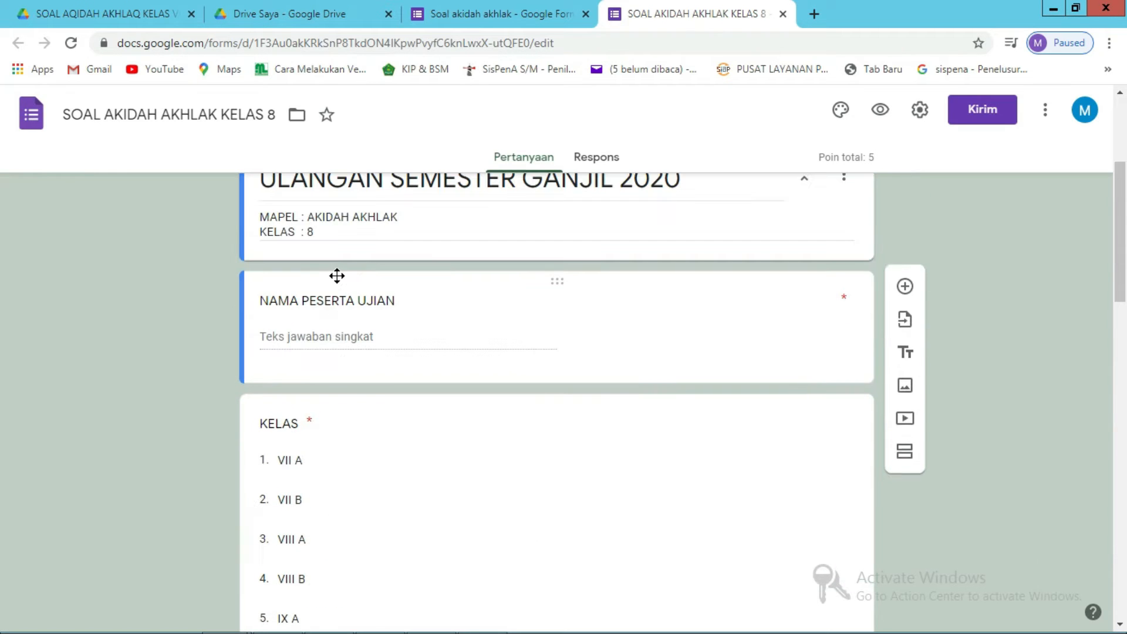
triple_click(327, 234)
left_click(353, 232)
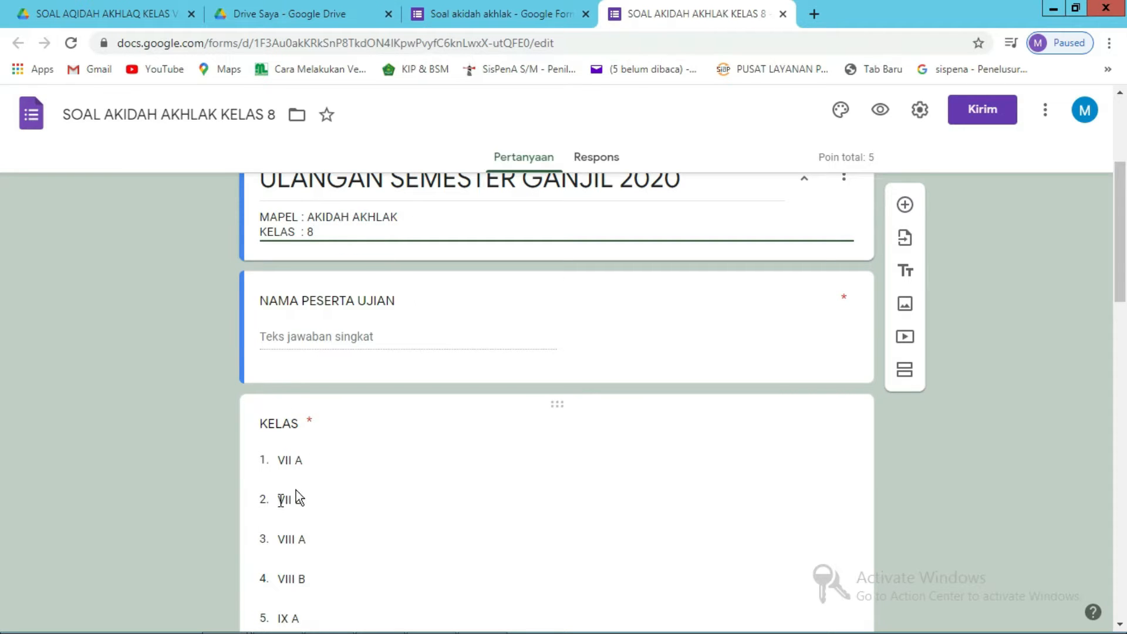
scroll(276, 505, "down", 3)
scroll(233, 541, "down", 3)
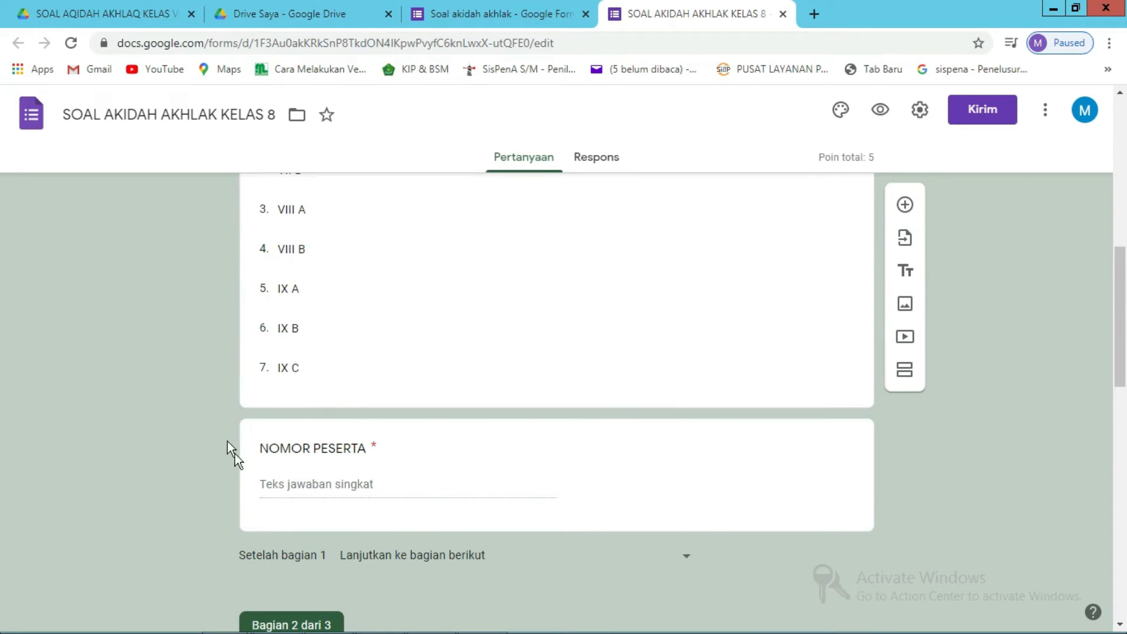
scroll(546, 500, "down", 1)
scroll(552, 494, "down", 1)
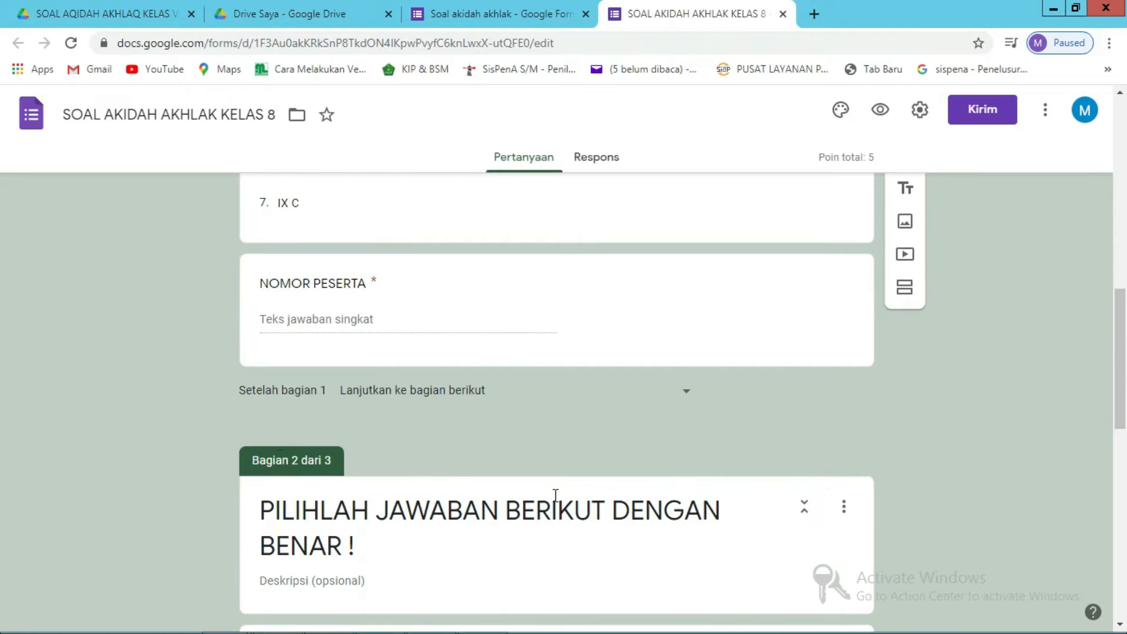
scroll(352, 495, "down", 1)
scroll(390, 491, "down", 1)
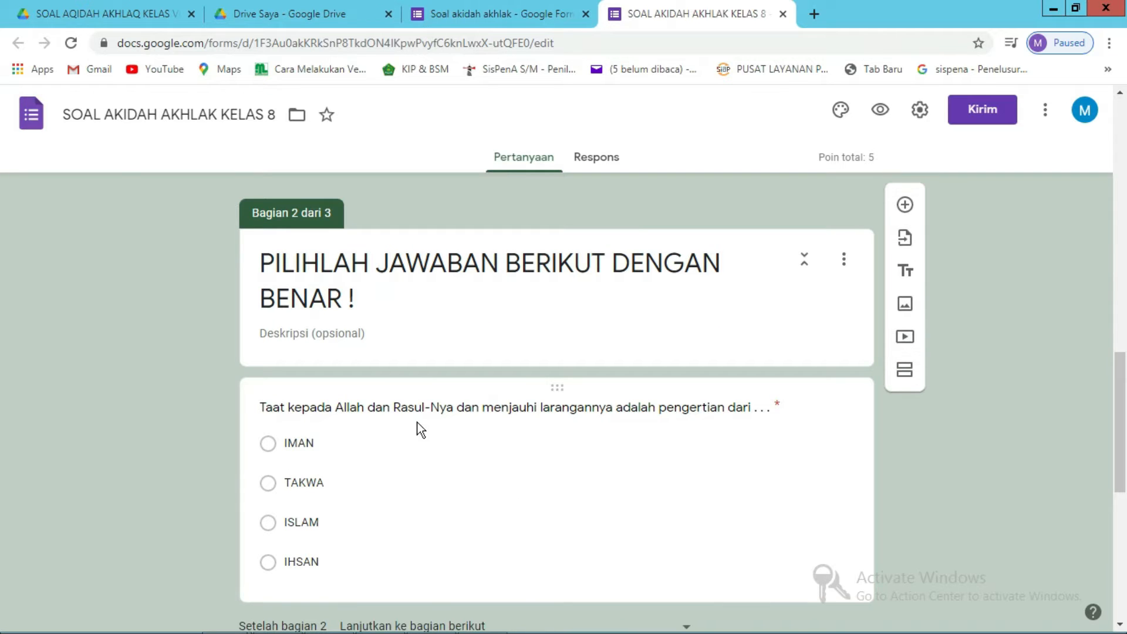
- Copy the text of question 5, "Taat kepada Allah dan Rasul-Nya...", from the SOAL AQIDAH AKHLAQ KELAS VIII MTS SEMESTER 1.docx document
left_click(115, 9)
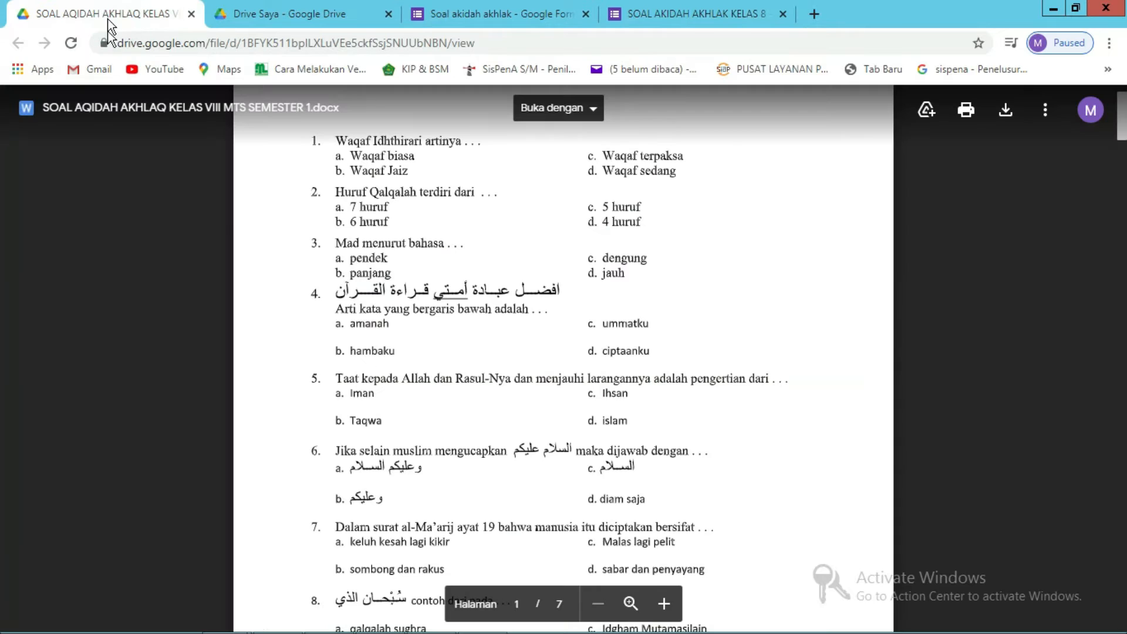
left_click(335, 380)
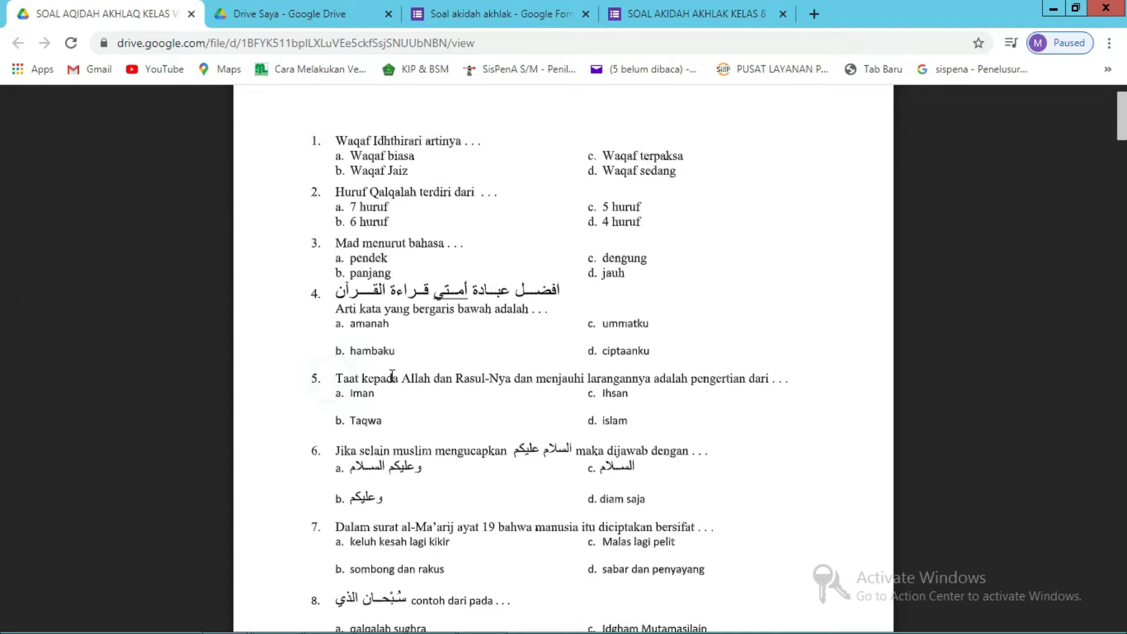
left_click(336, 382)
left_click_drag(338, 378, 790, 379)
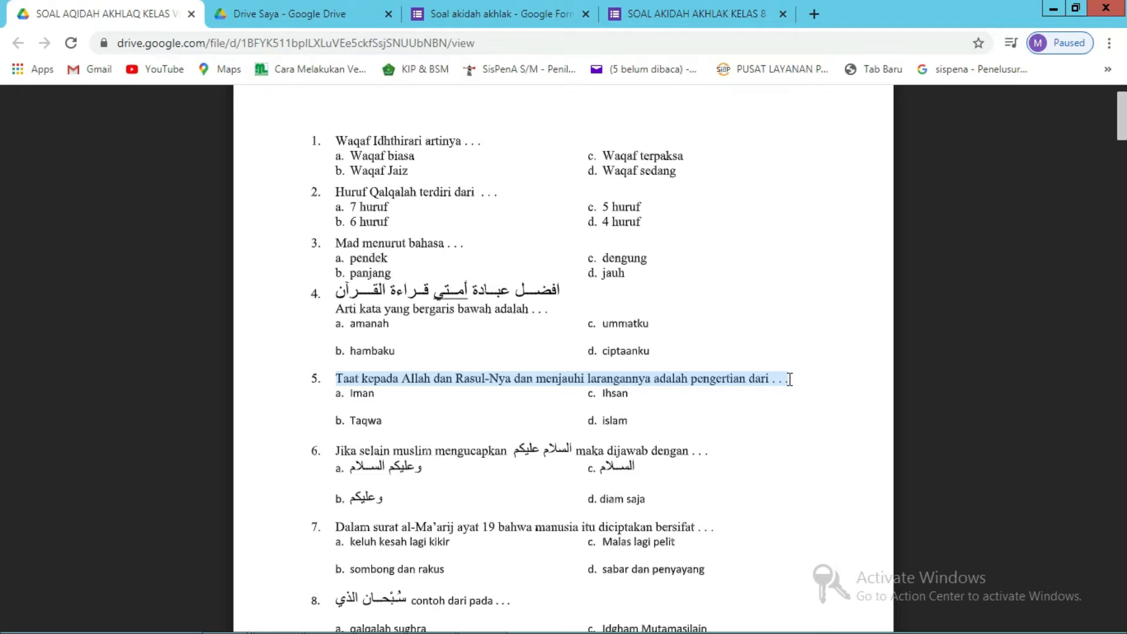
right_click(771, 376)
left_click(784, 399)
left_click(693, 382)
- Replace the text of the first question in section 2 of the SOAL AKIDAH AKHLAK KELAS 8 form with the copied question
left_click(633, 22)
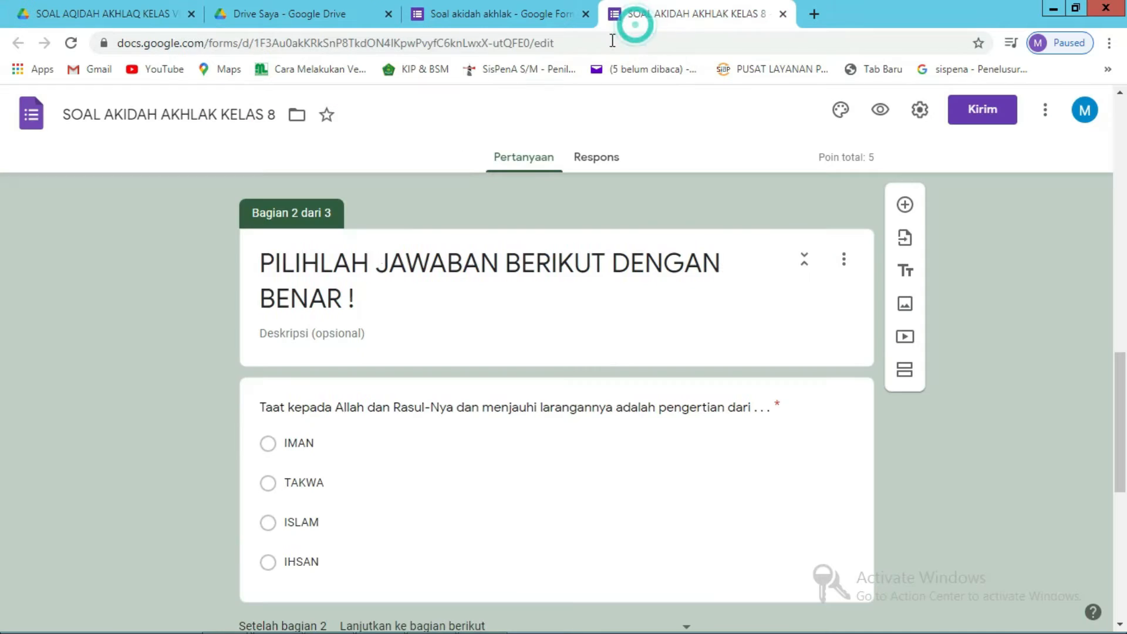
left_click(310, 407)
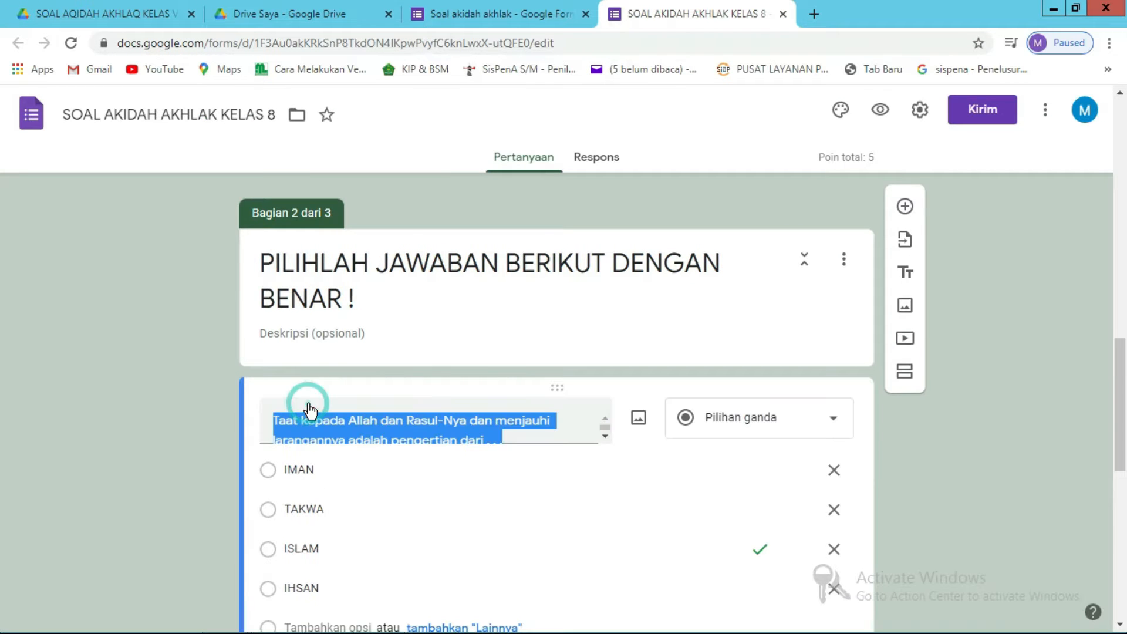
right_click(480, 434)
left_click(526, 263)
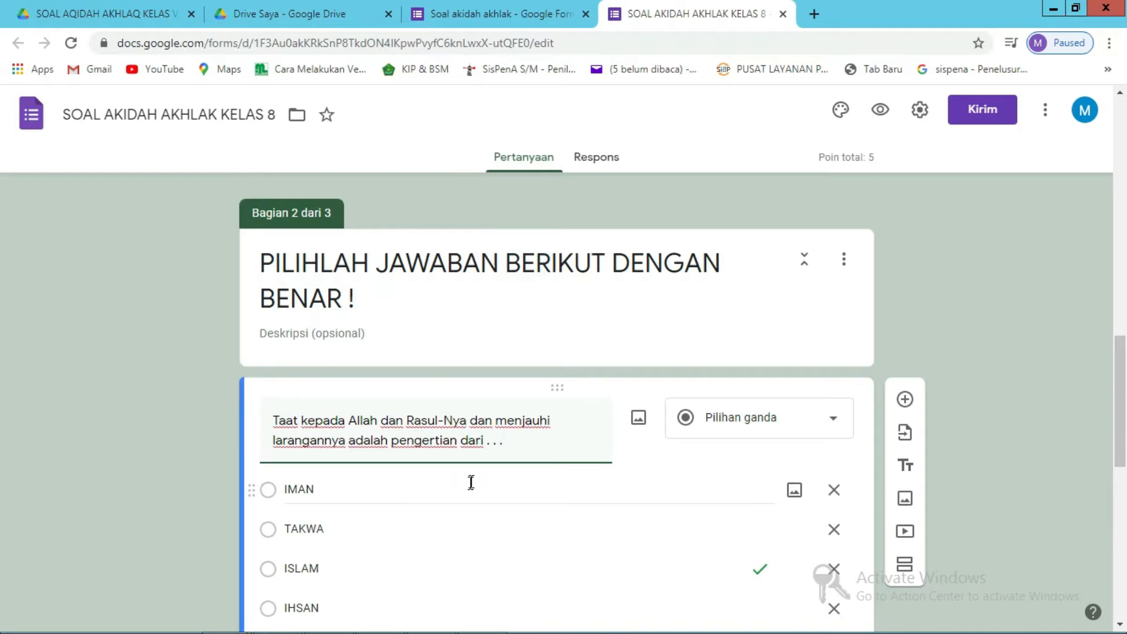
scroll(446, 479, "down", 1)
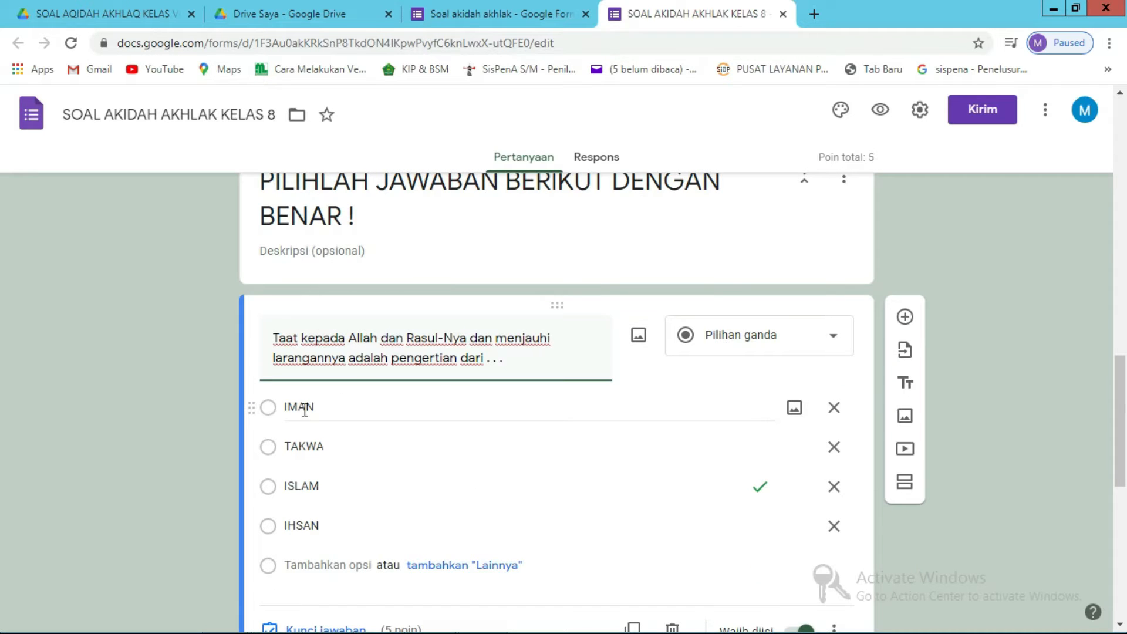
- Keep the question type as Pilihan ganda and check the answer options IMAN, TAKWA, ISLAM and IHSAN
left_click(795, 335)
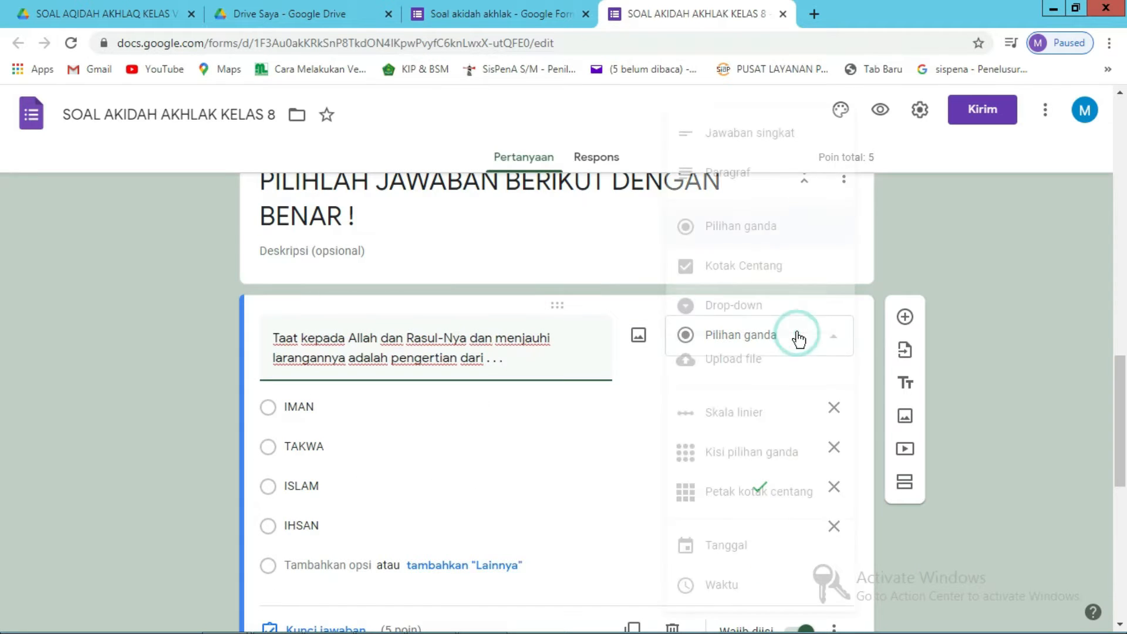
left_click(758, 233)
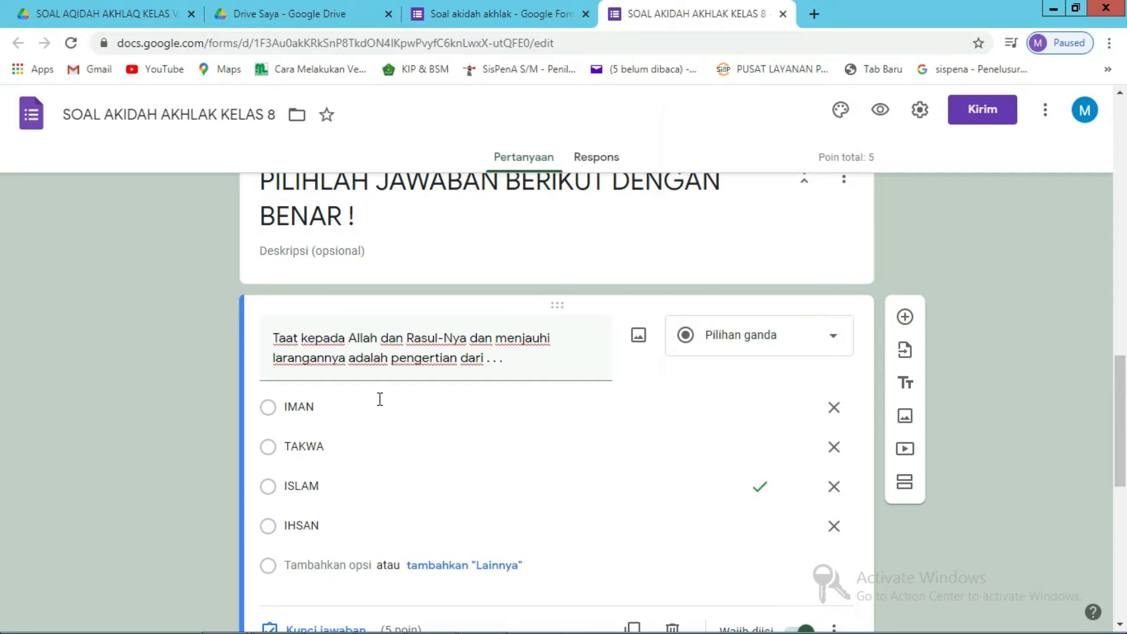
double_click(313, 406)
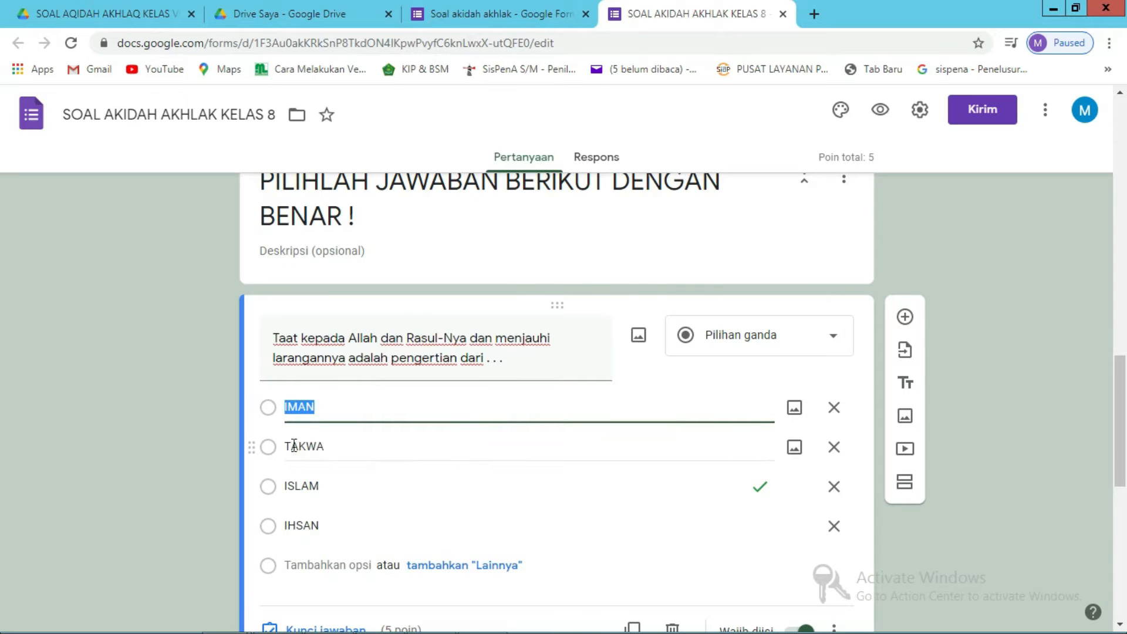
scroll(305, 411, "down", 1)
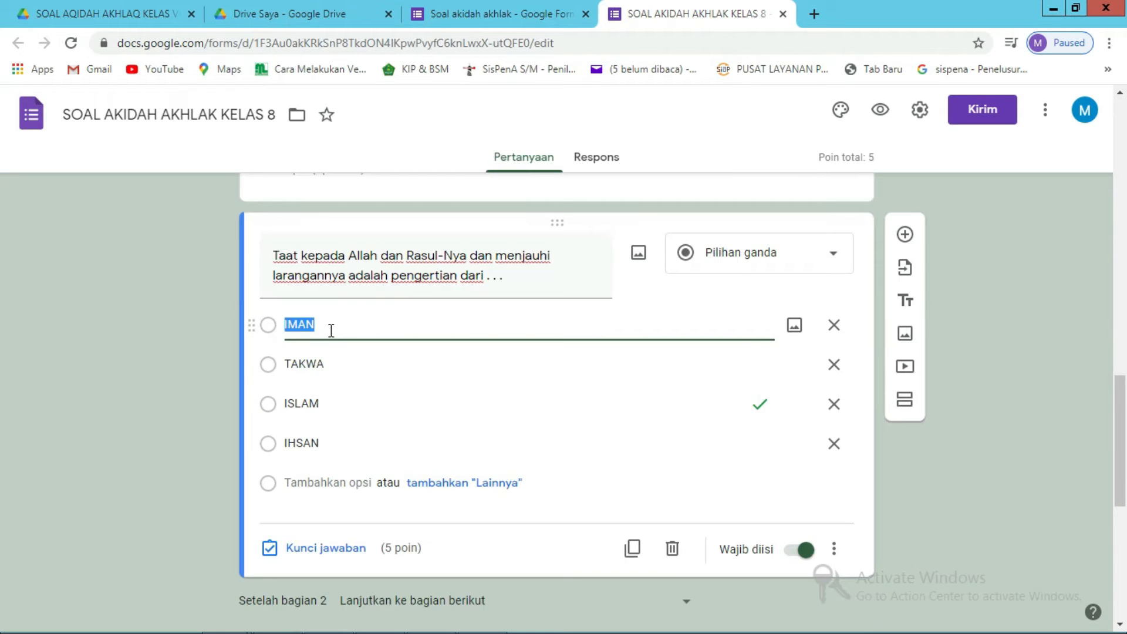
double_click(326, 362)
left_click(340, 399)
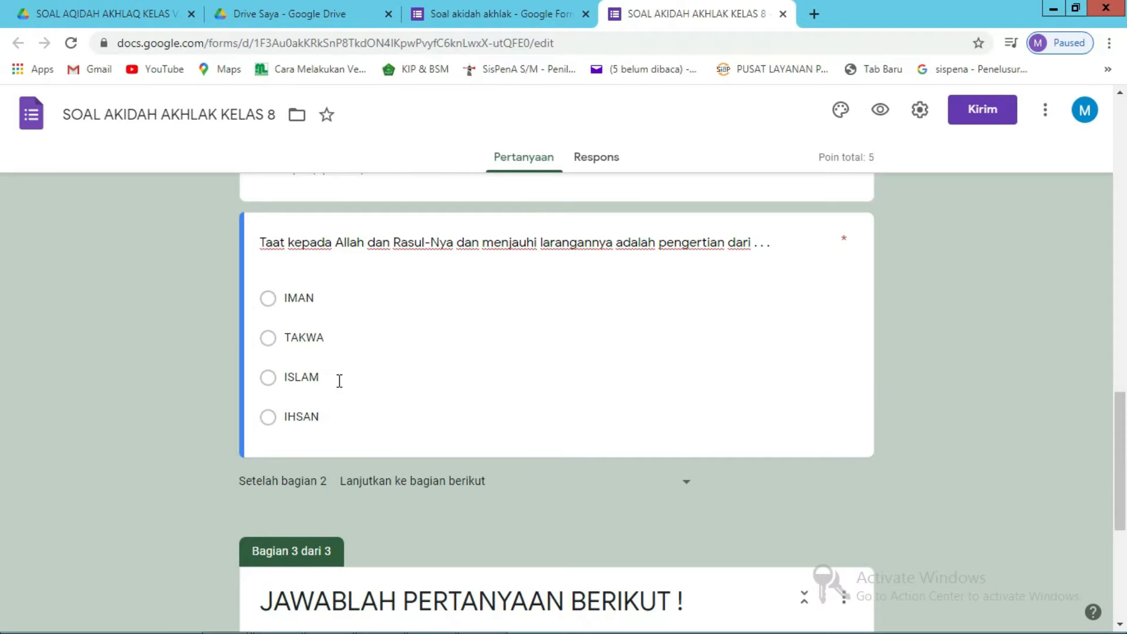
left_click(347, 410)
left_click(306, 344)
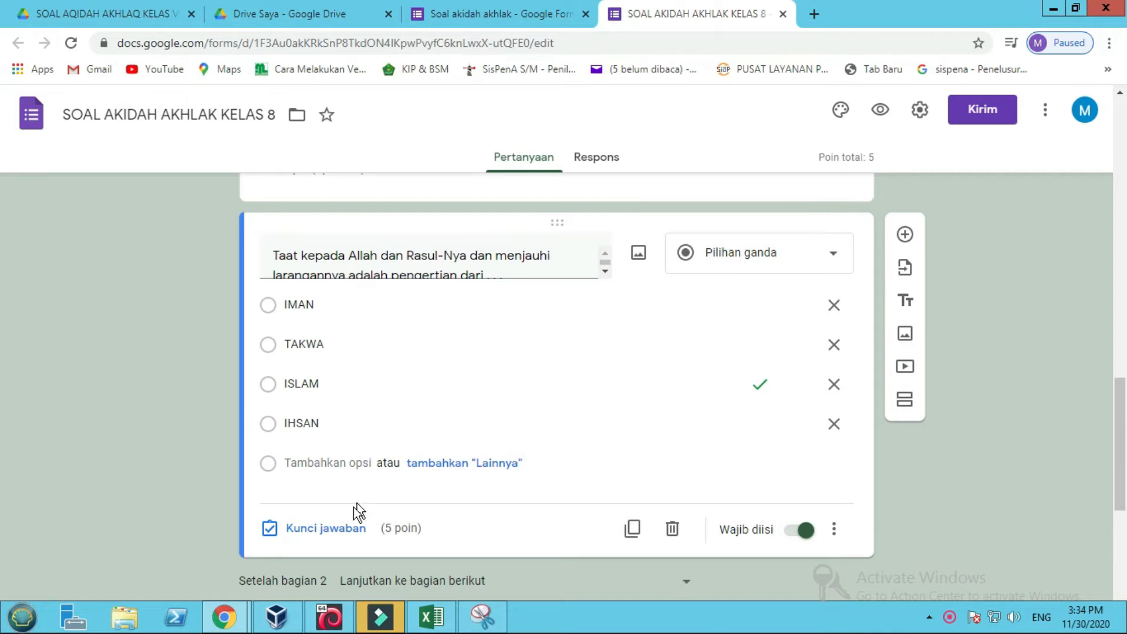
- Open the question's answer key and mark only ISLAM as the correct answer
left_click(314, 533)
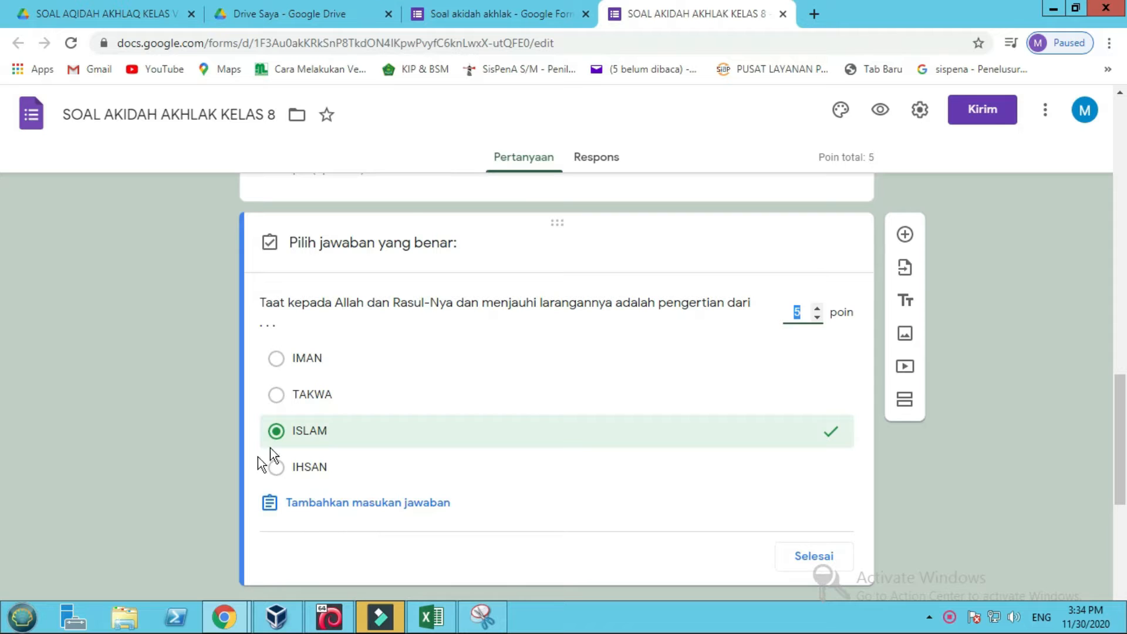
left_click(563, 438)
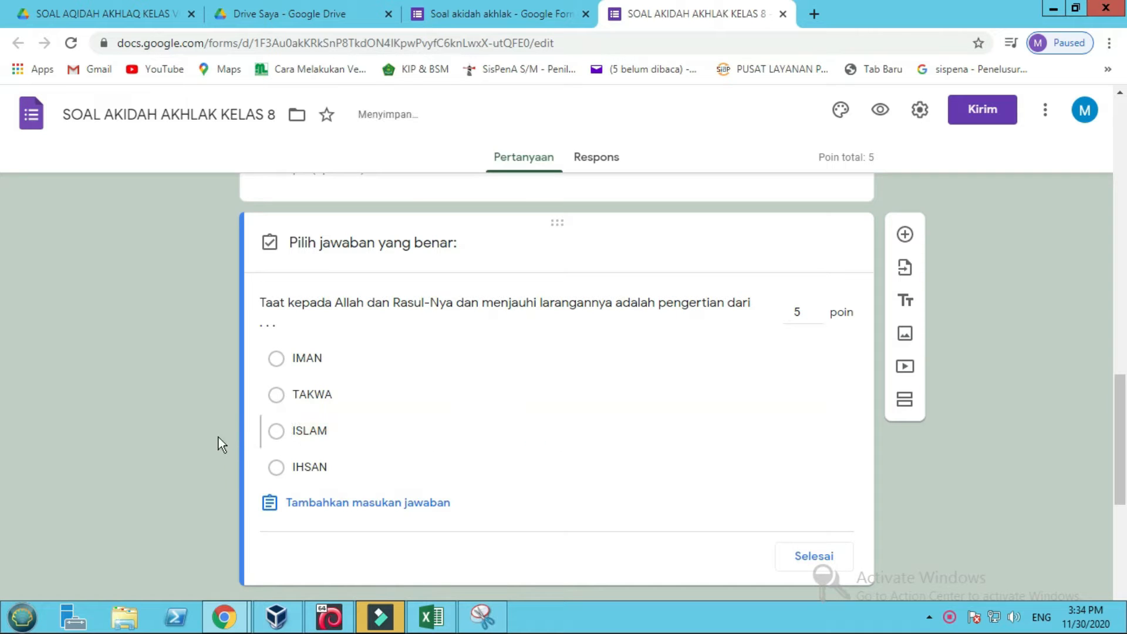
left_click(353, 439)
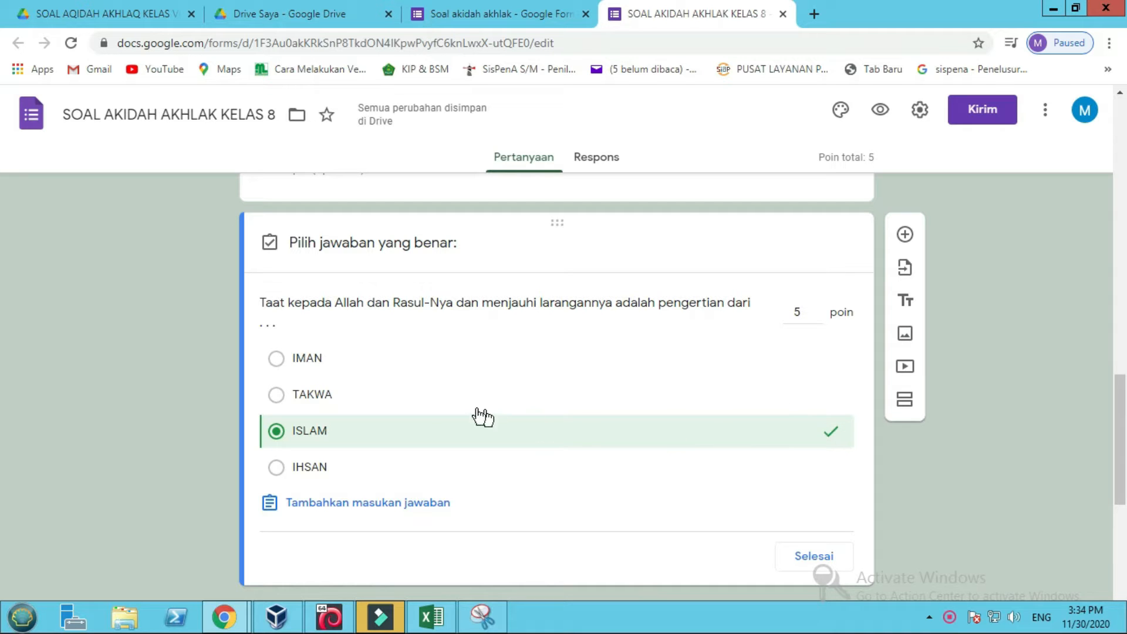
left_click(506, 398)
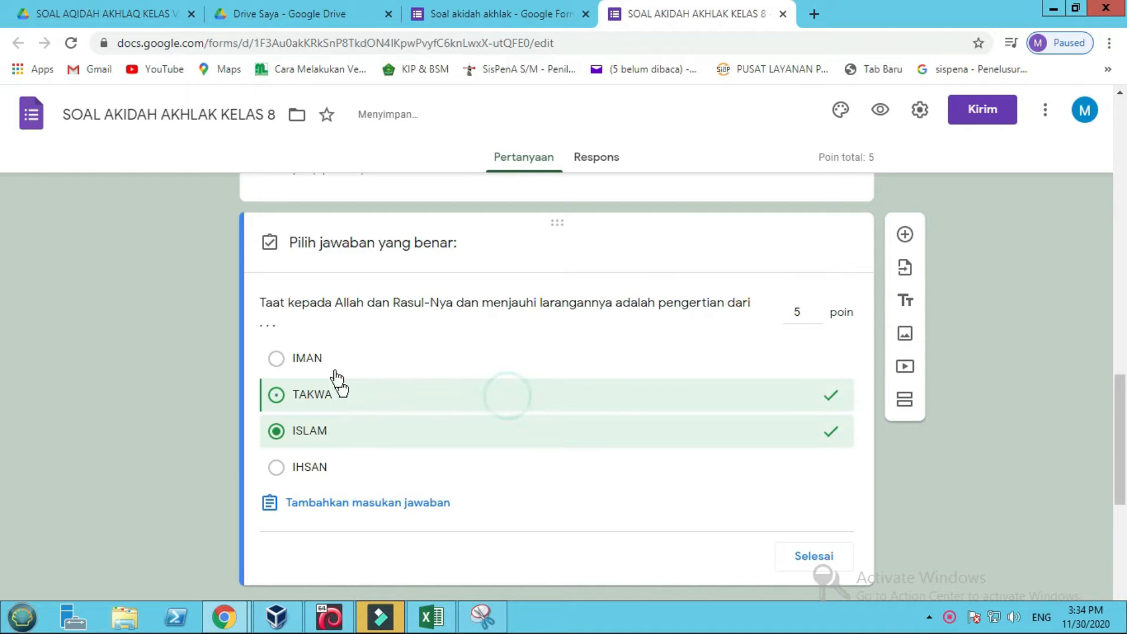
left_click(703, 401)
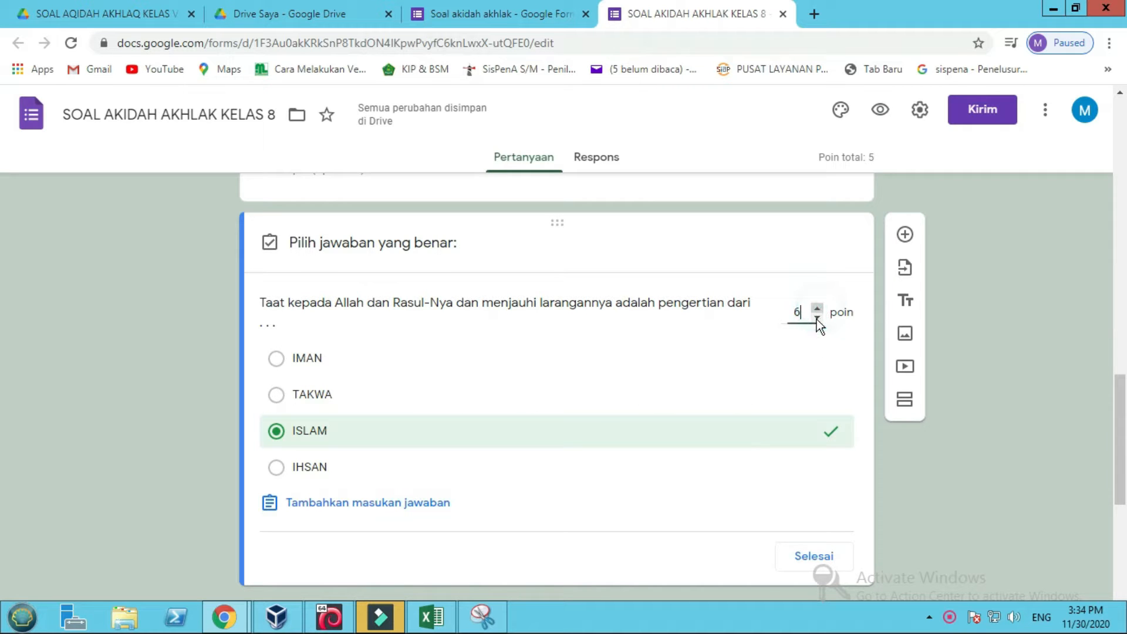
- Set the question's score to 5 points and finish editing the answer key
left_click(816, 320)
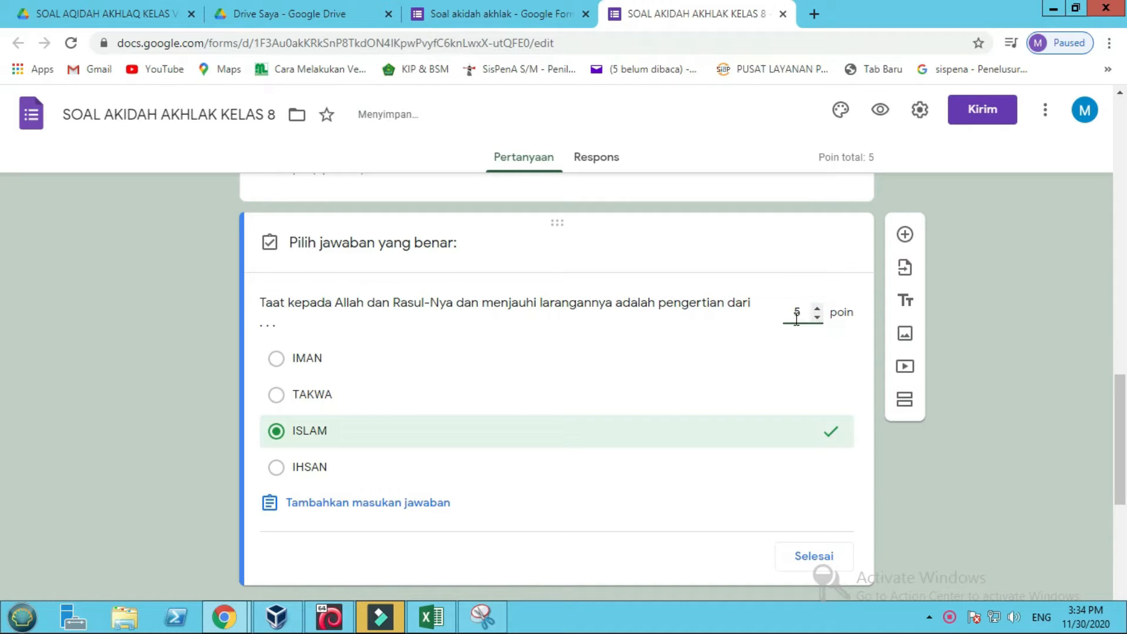
scroll(634, 528, "down", 1)
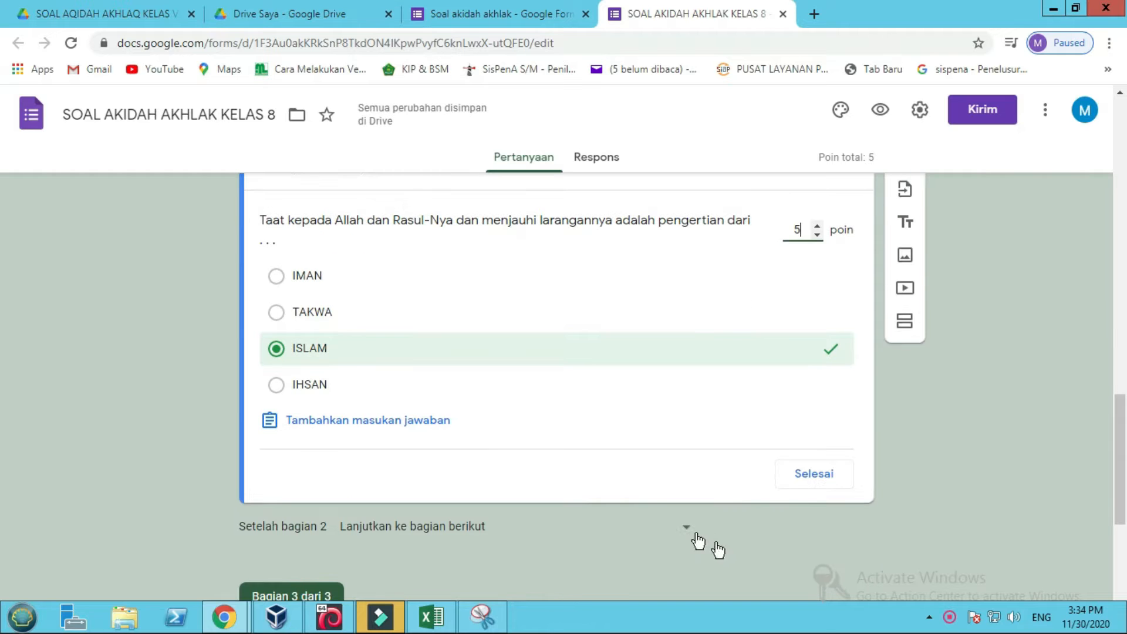
left_click(822, 480)
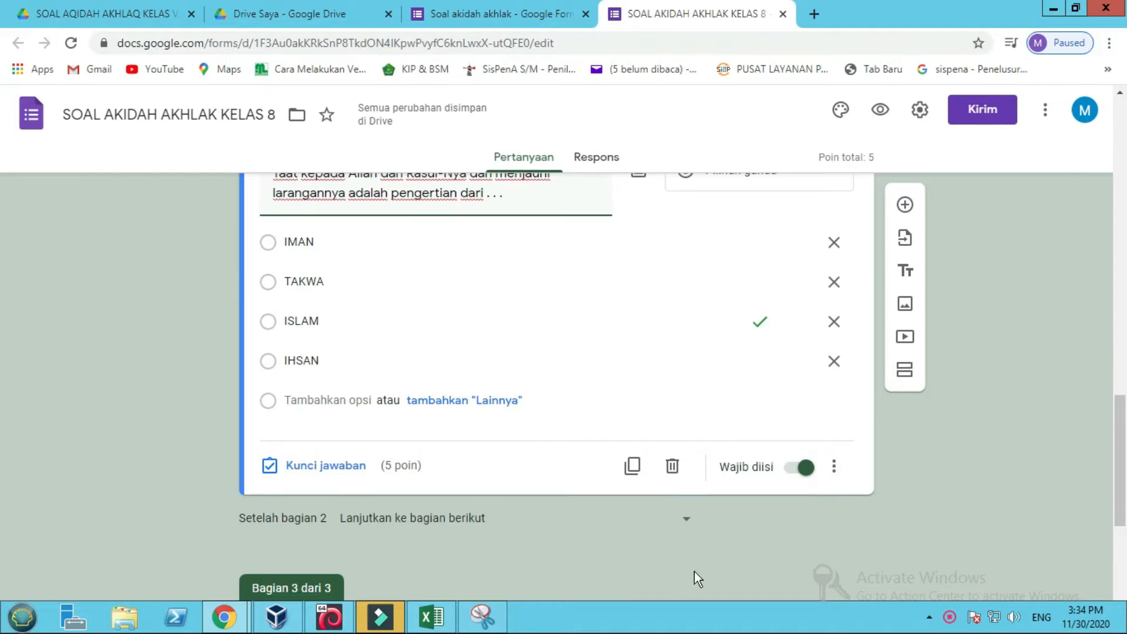
- Add a new Pilihan ganda question below the "Taat kepada Allah" question in section 2
scroll(352, 478, "up", 2)
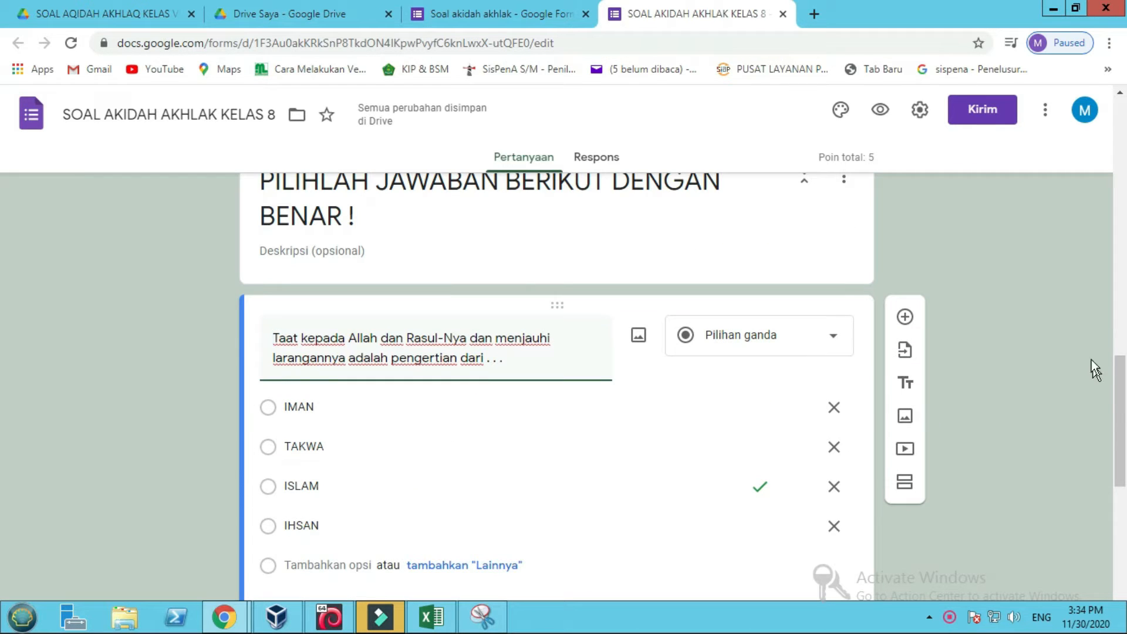
left_click(905, 320)
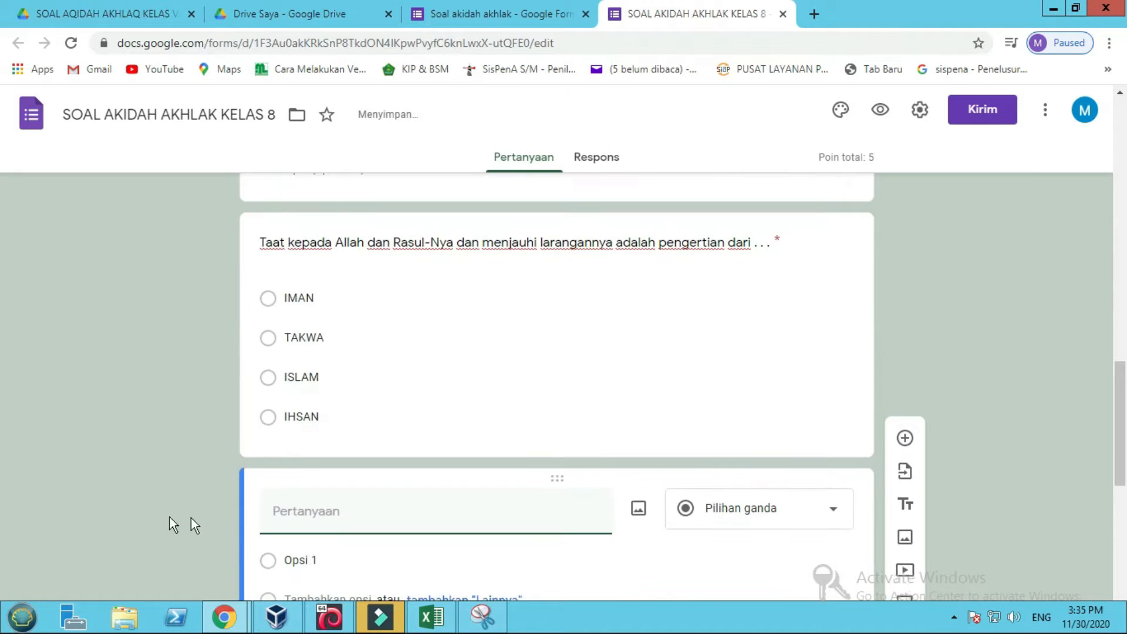
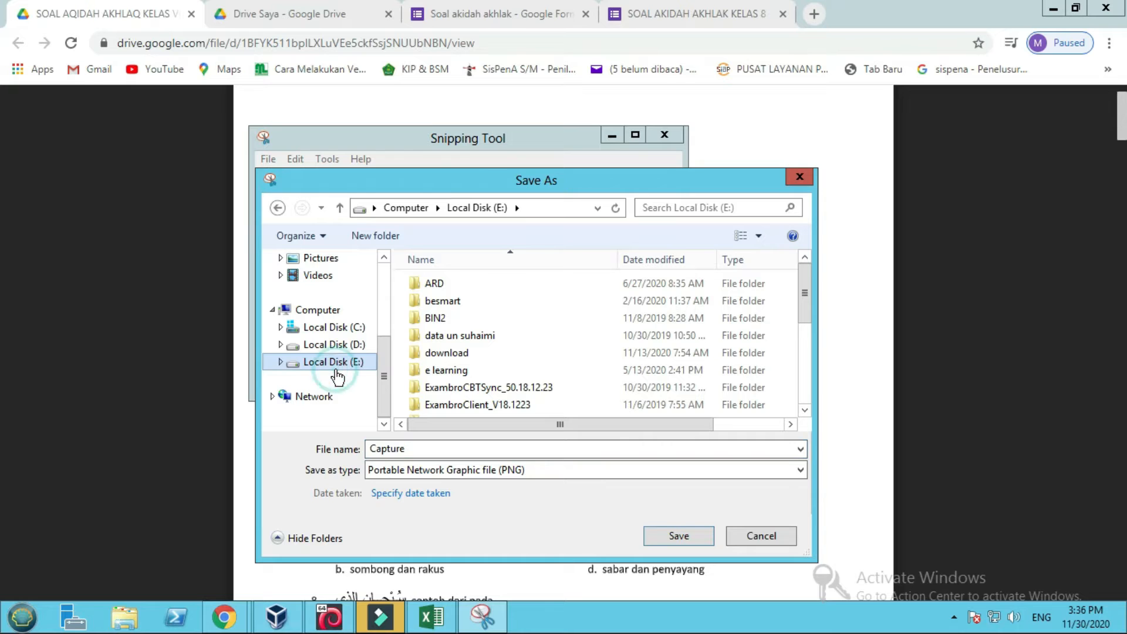
- Save the snip of question 4's Arabic sentence to Local Disk (E:) as PNG "SOAL 2", replacing the existing file, and return to the document
left_click(807, 388)
left_click(808, 388)
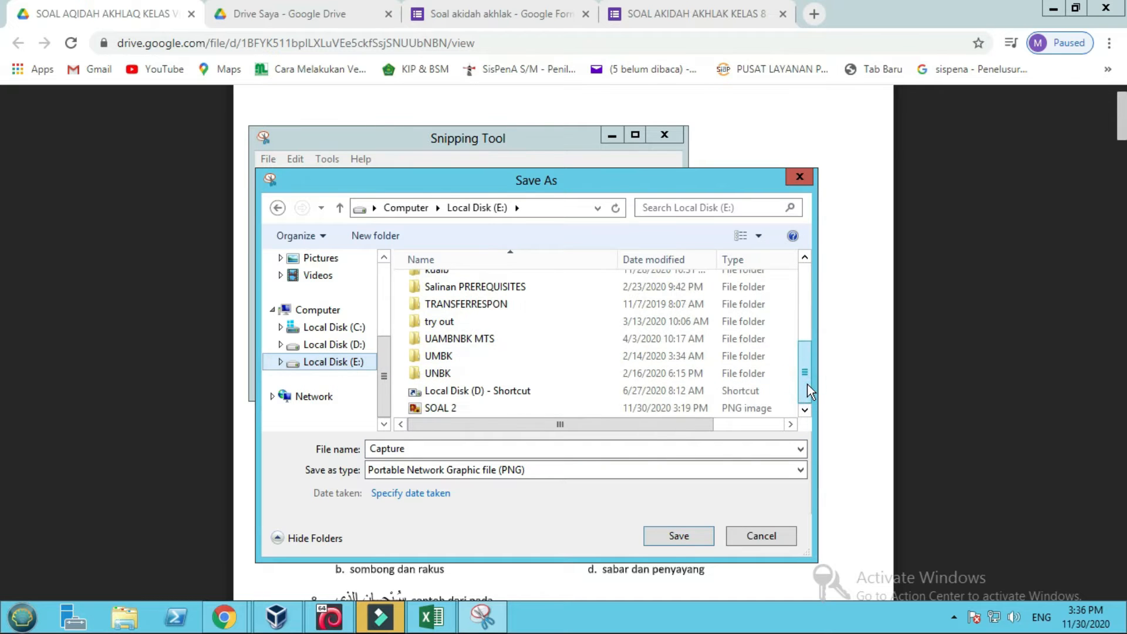
left_click(444, 449)
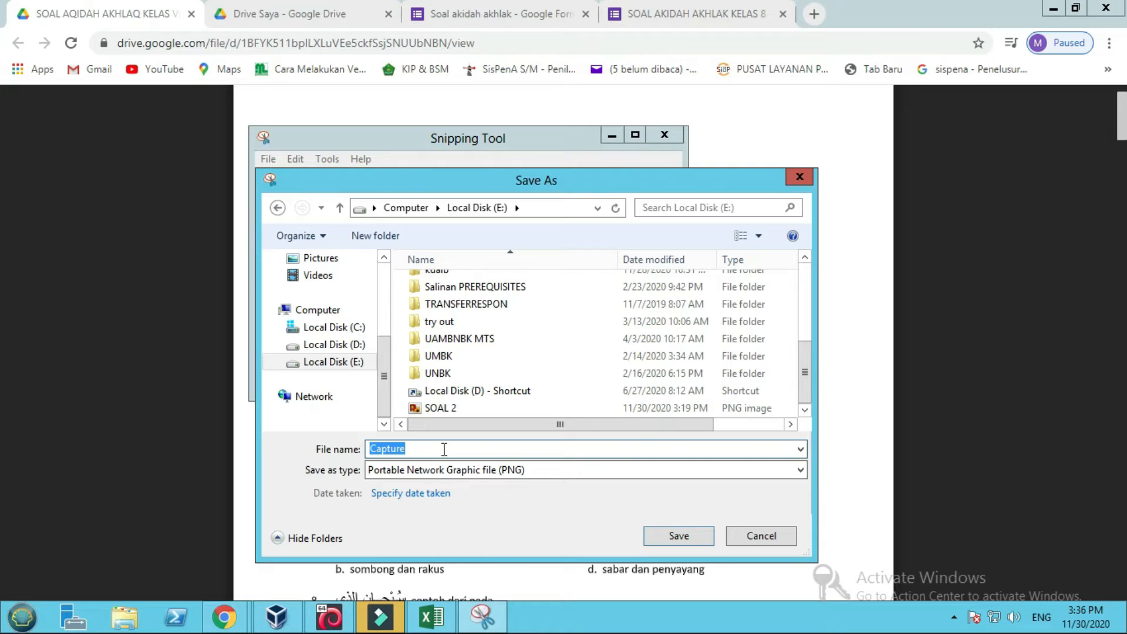
type("SOAL 2")
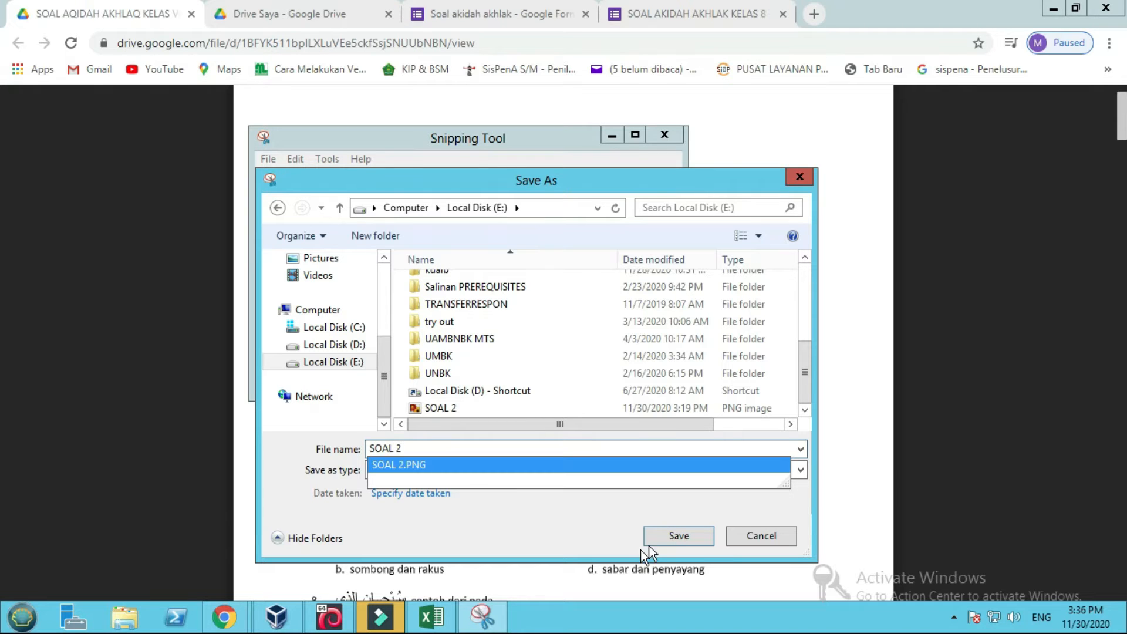
left_click(675, 535)
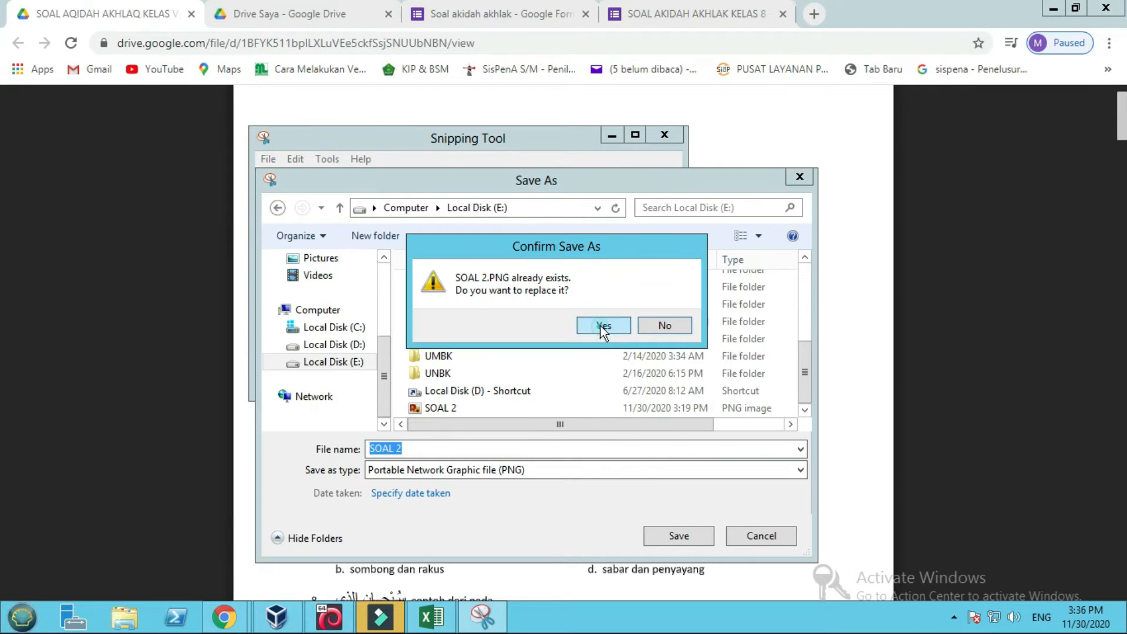
left_click(602, 326)
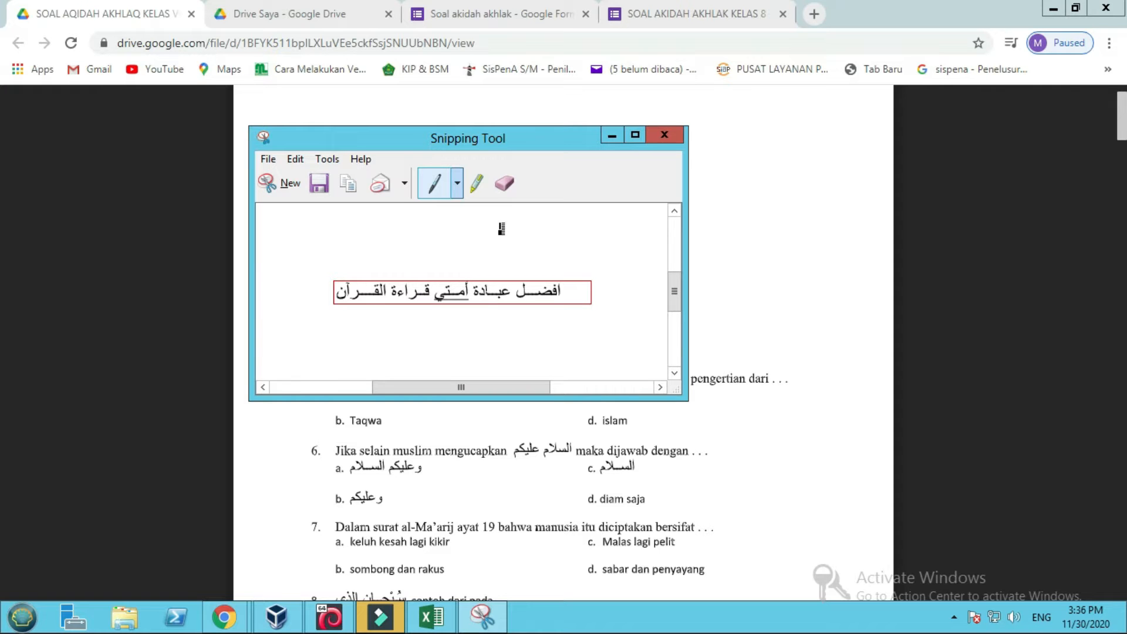
left_click(760, 238)
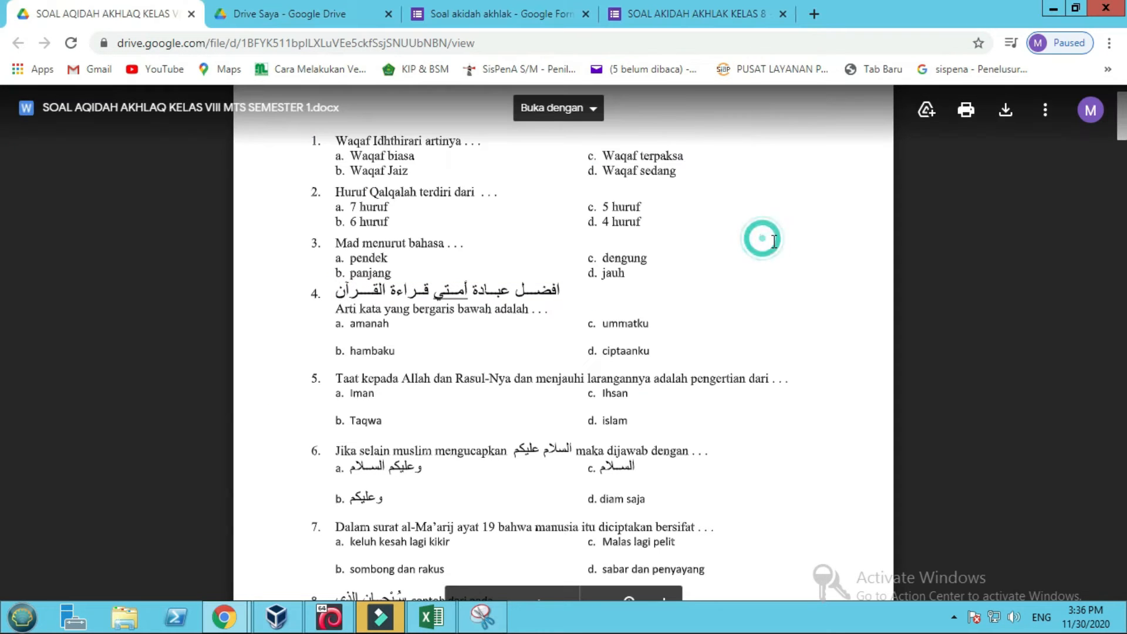
- Return to the SOAL AKIDAH AKHLAK KELAS 8 form and insert the image "SOAL 2" from Local Disk (E:) into the new question
left_click(643, 18)
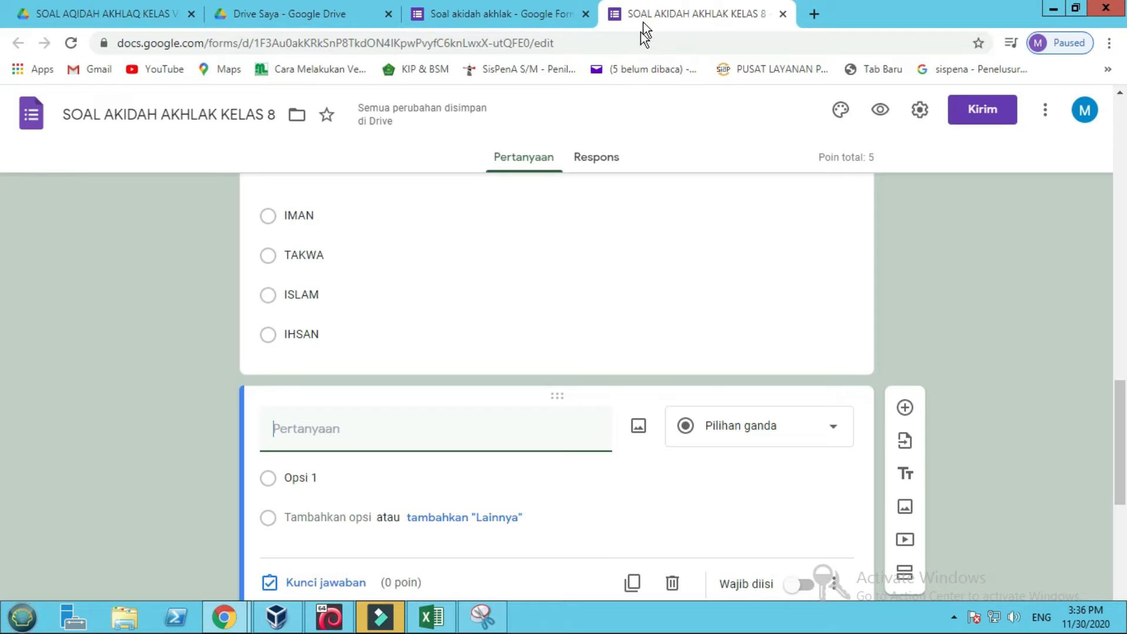
left_click(640, 431)
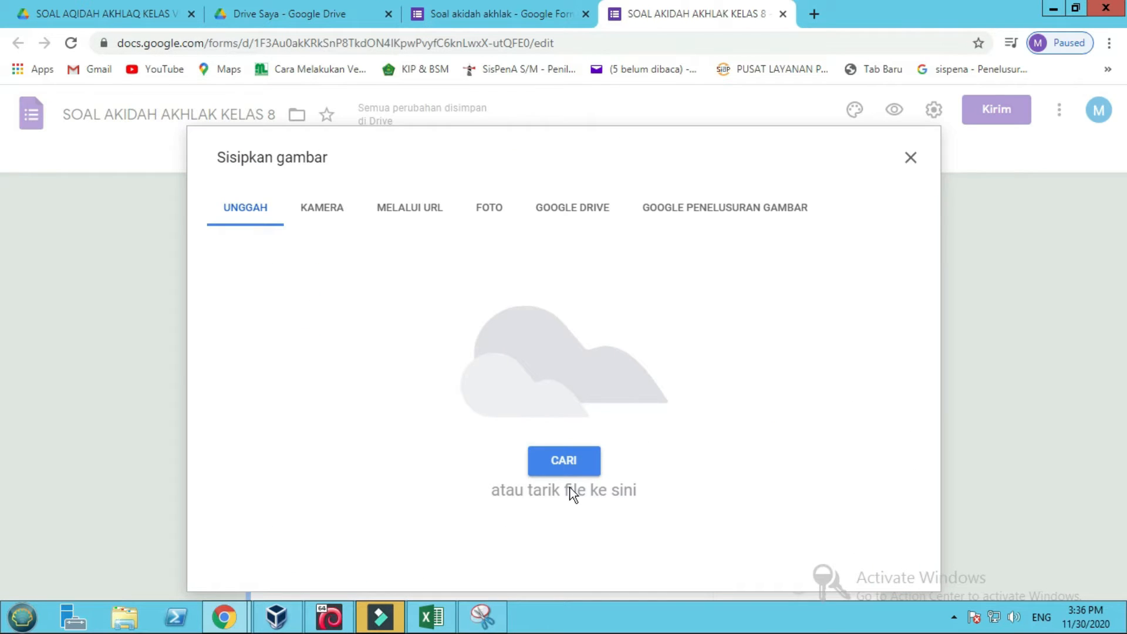
left_click(571, 466)
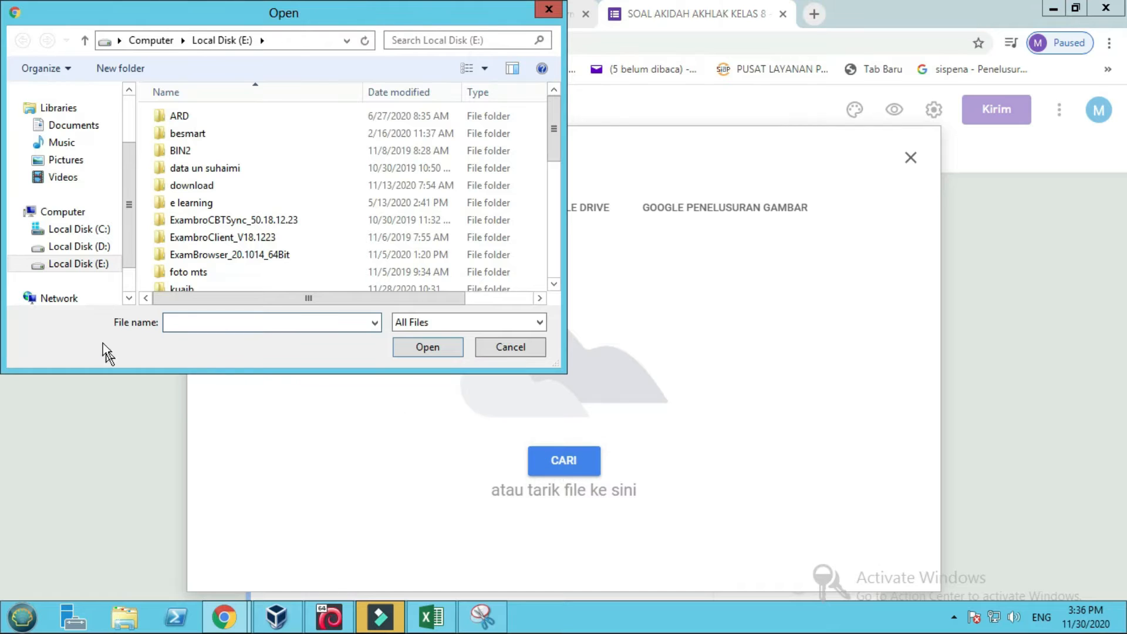
left_click(78, 267)
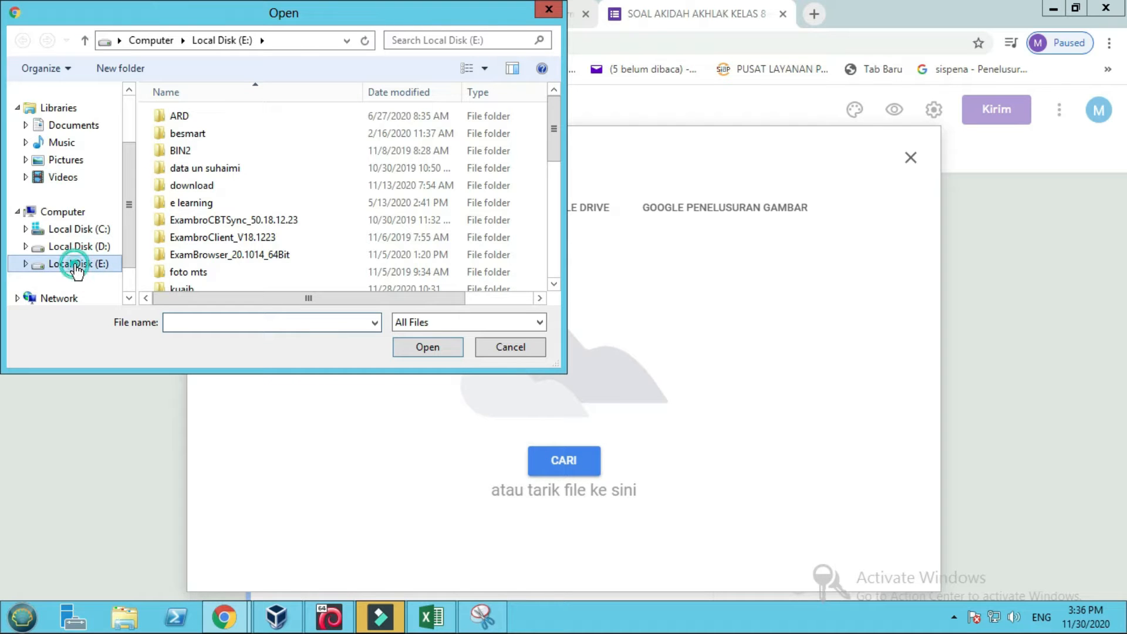
left_click(553, 253)
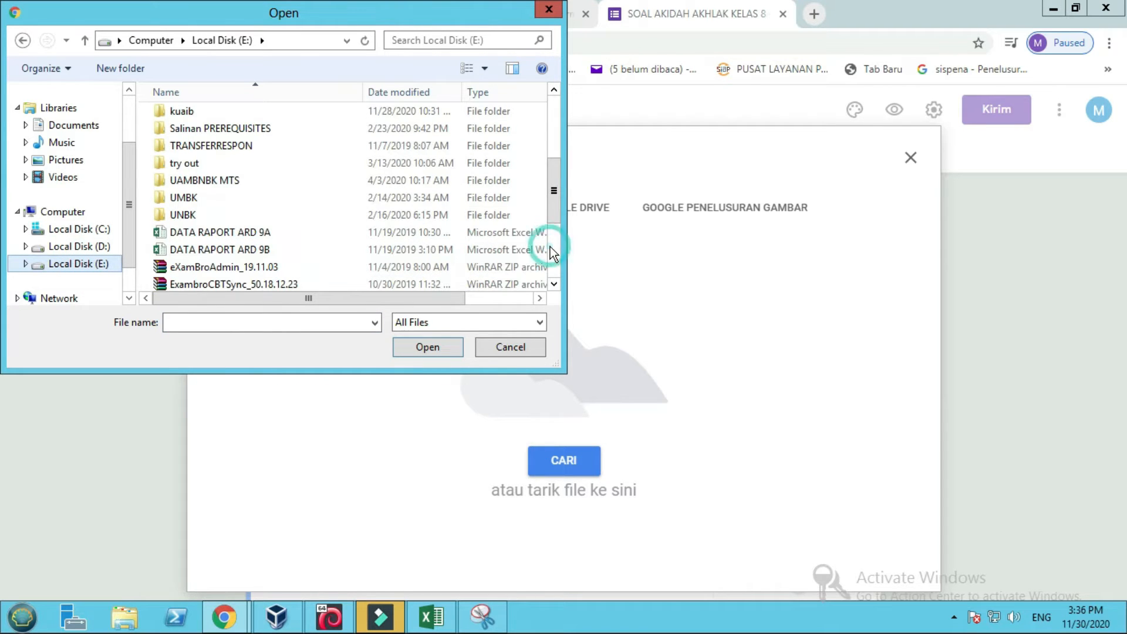
left_click(552, 246)
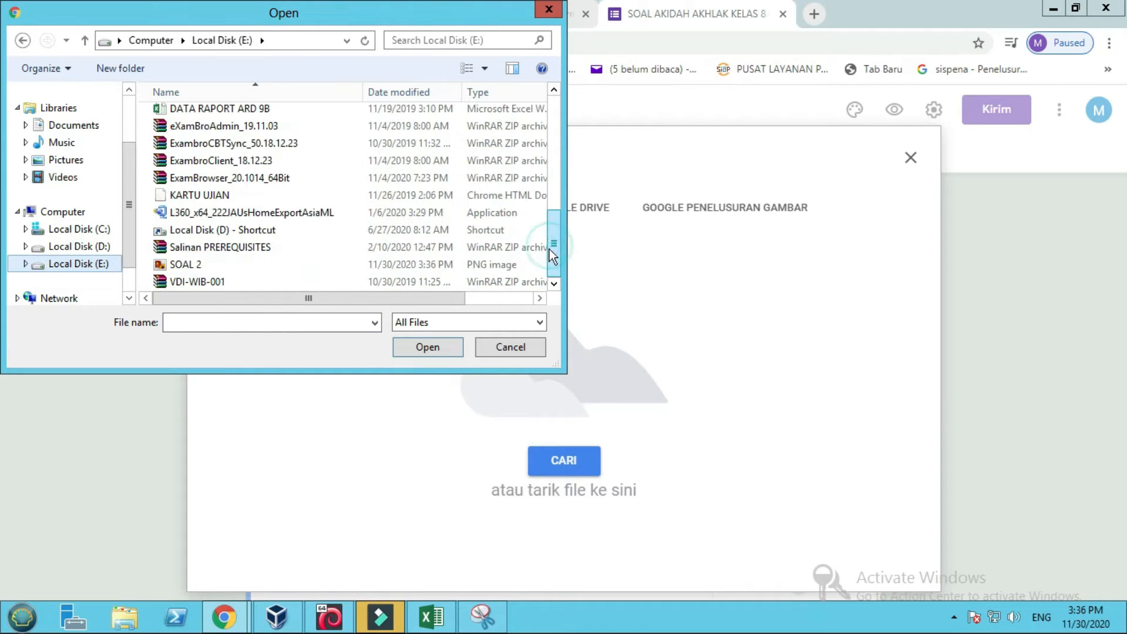
left_click(186, 265)
left_click(418, 347)
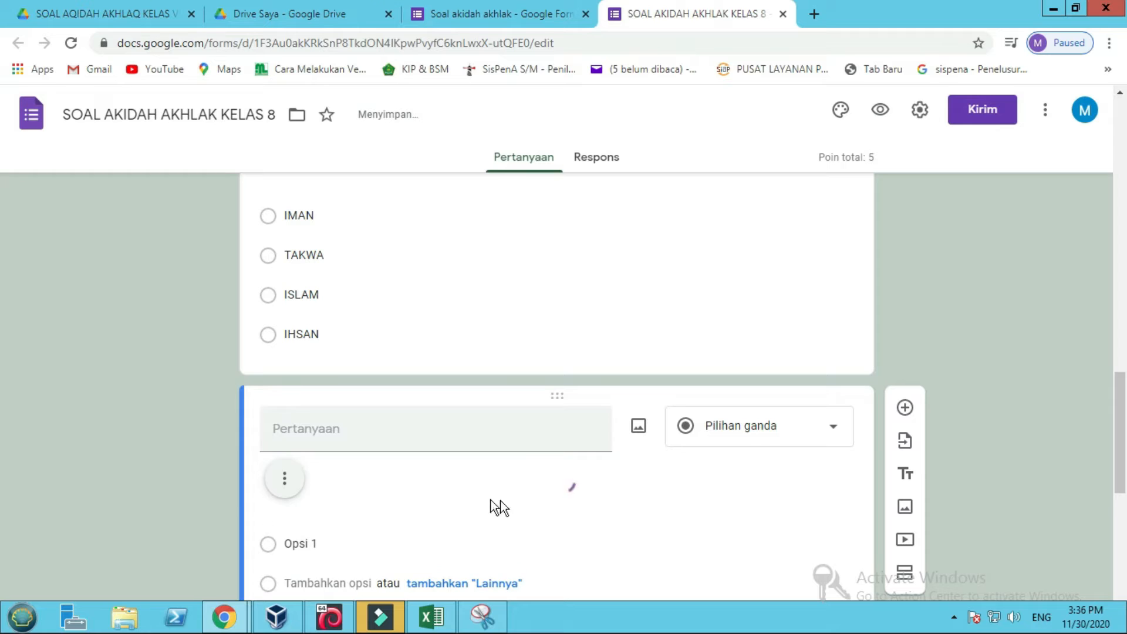
- Enter "ARTI YANG BERGARIS BAWAH ADALAH....." as the question text above the Arabic image
left_click(367, 434)
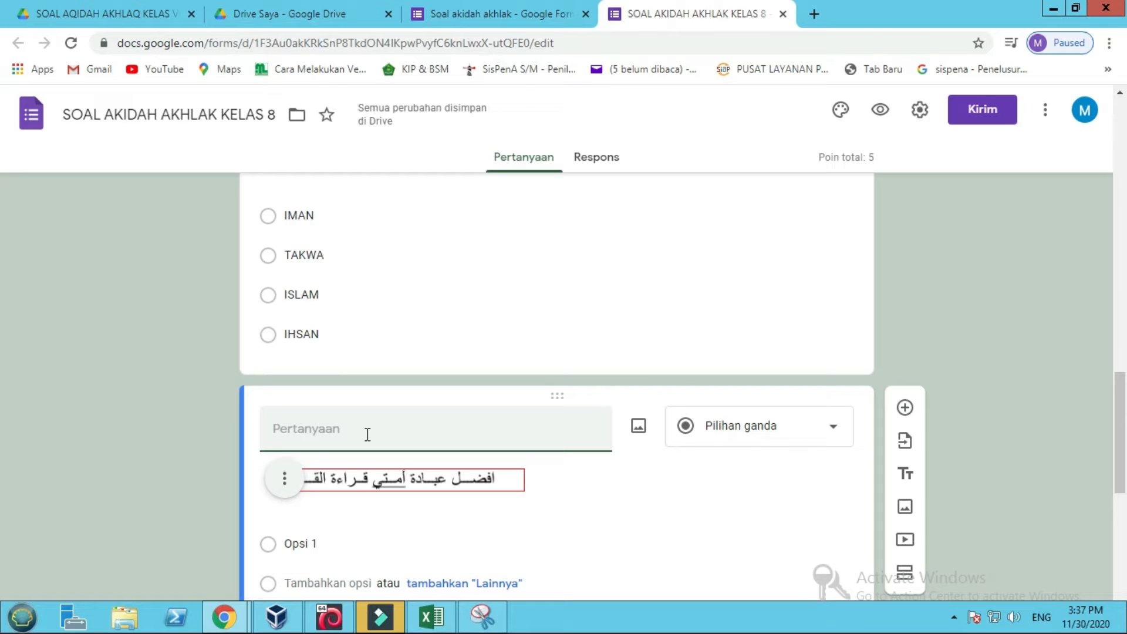
type("ARTI YANG B")
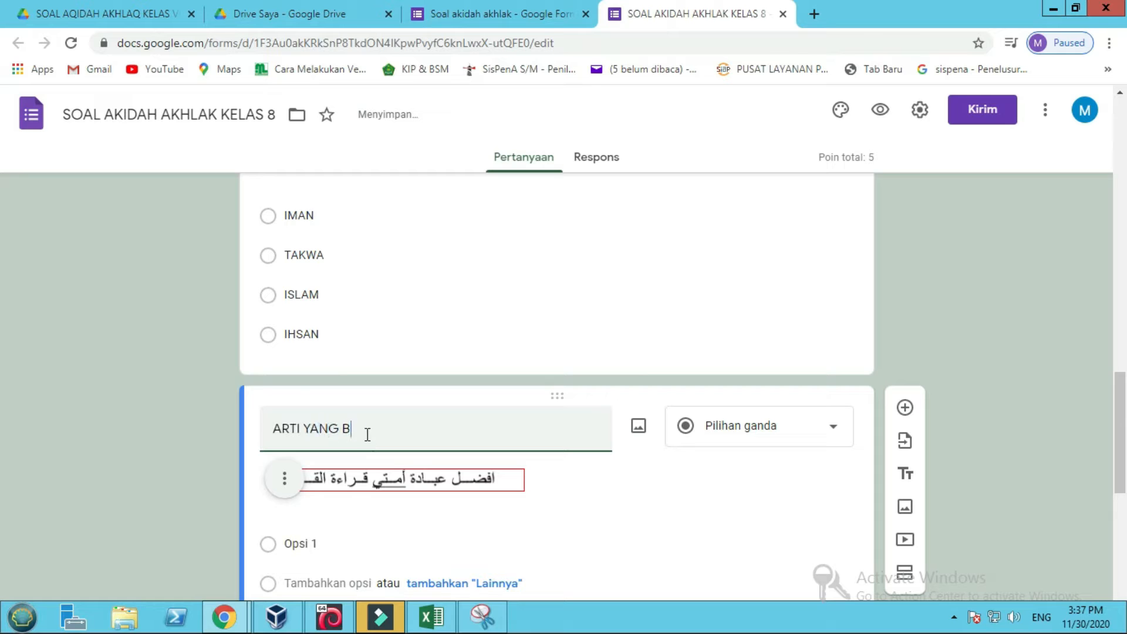
type("ERGARI")
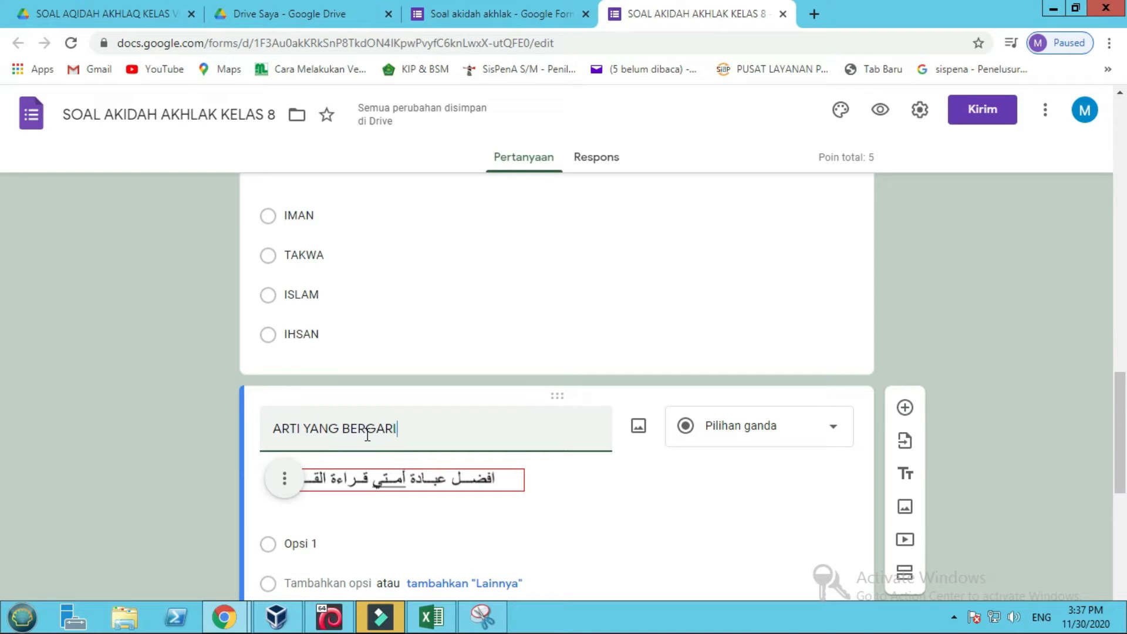
type("D")
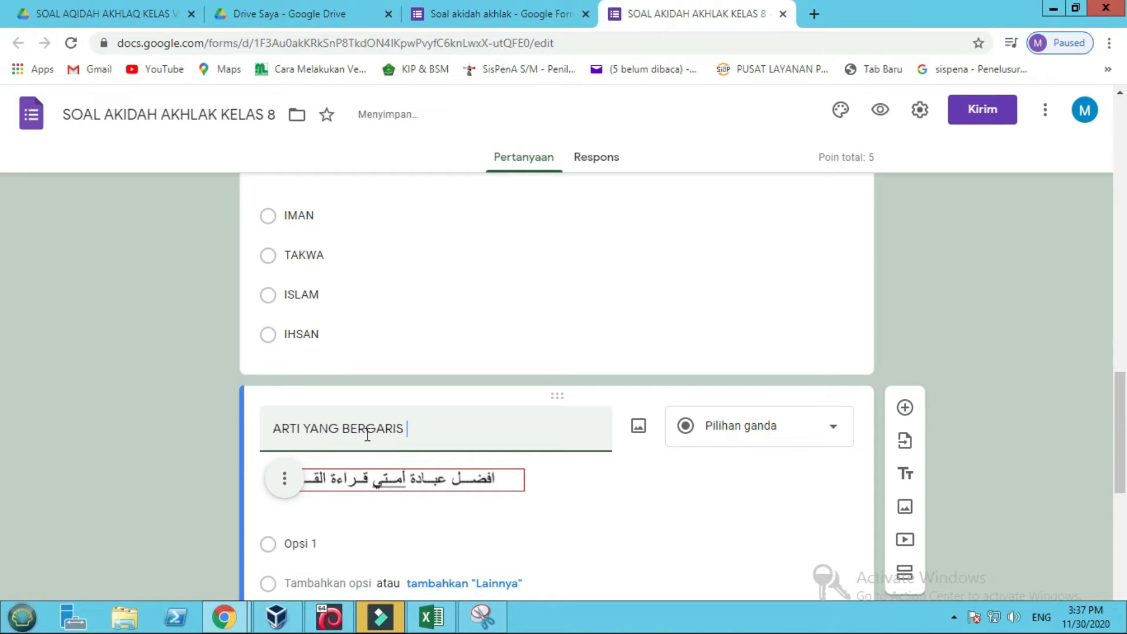
type(" BAWAH ADALAH....")
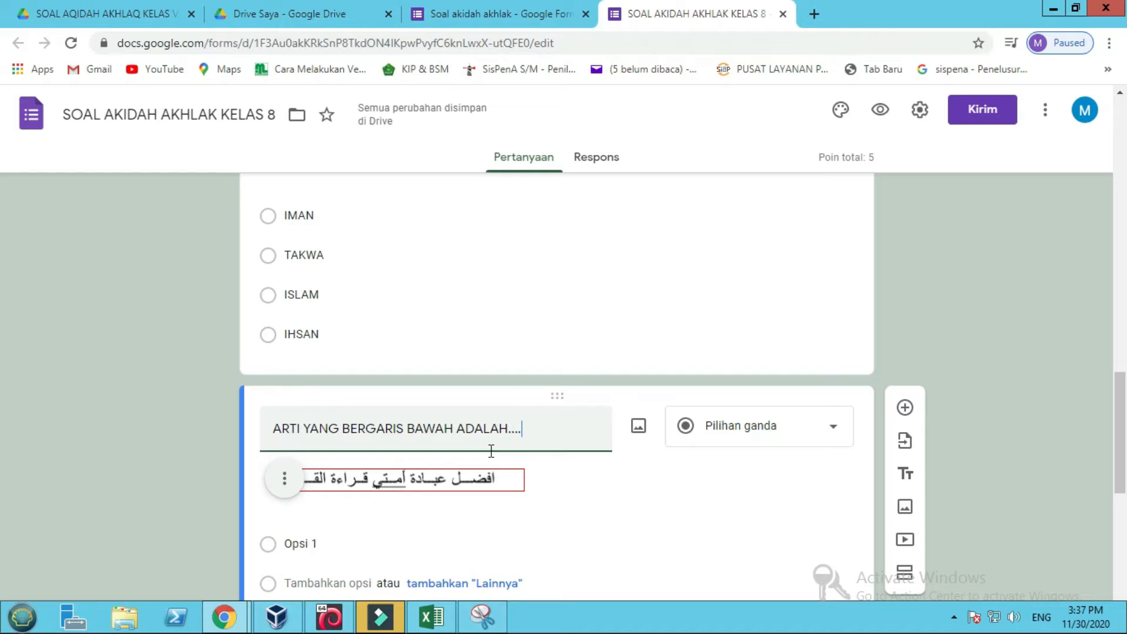
type(".")
scroll(491, 451, "down", 3)
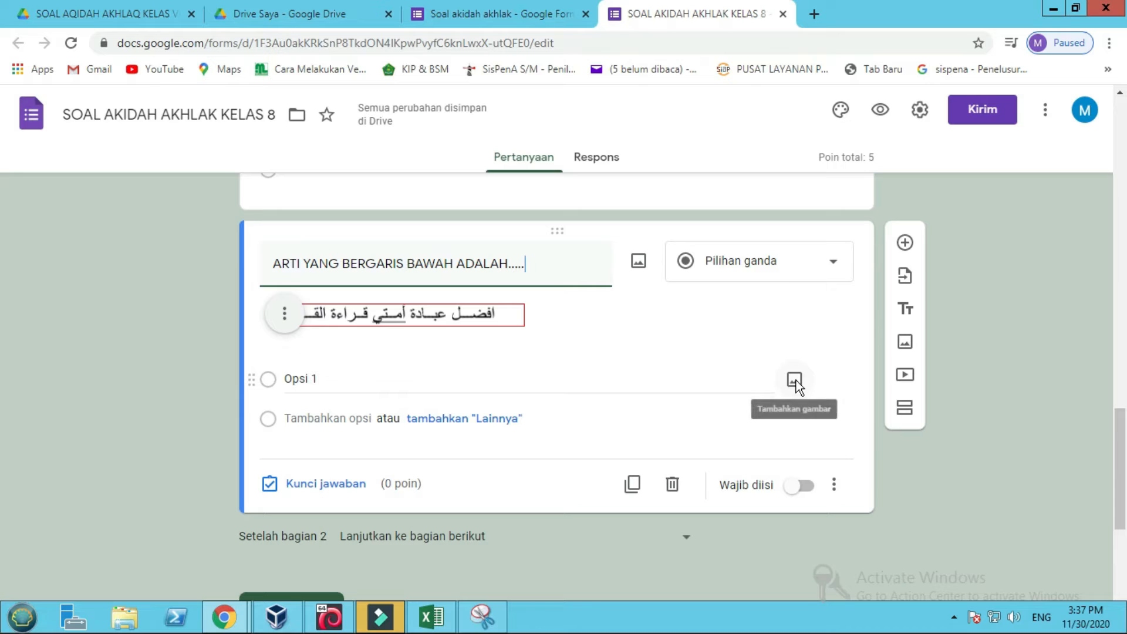
- Fill in four answer options for the question: HAMBAKU, UMMATKU, CIPTAANKU and SELAMAT
left_click(327, 382)
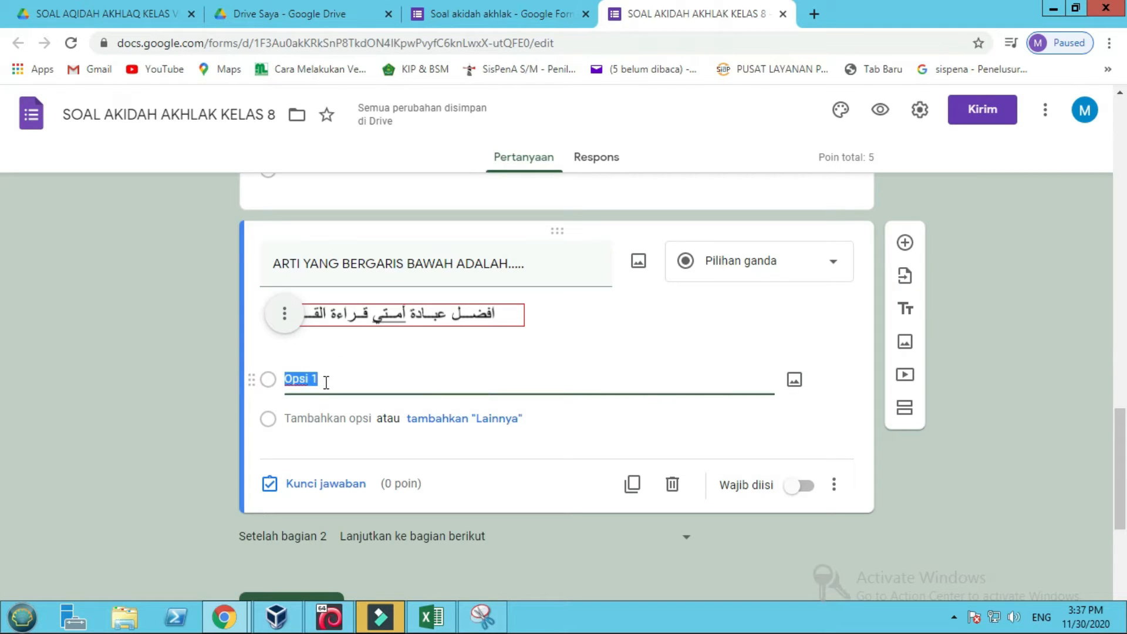
type("HAMBAKU")
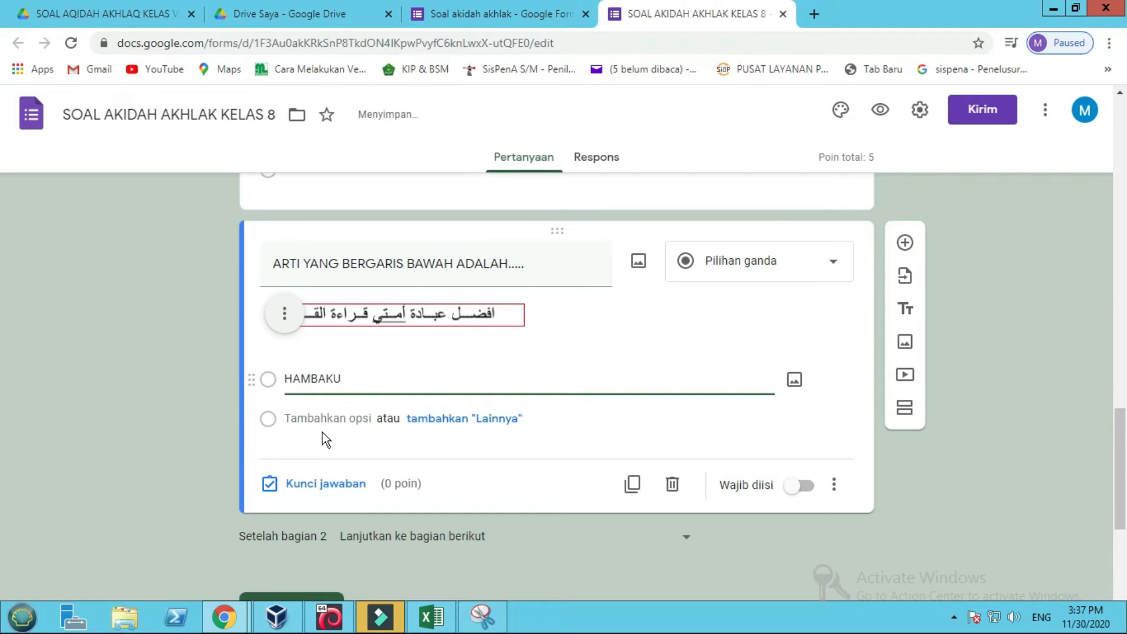
left_click(319, 425)
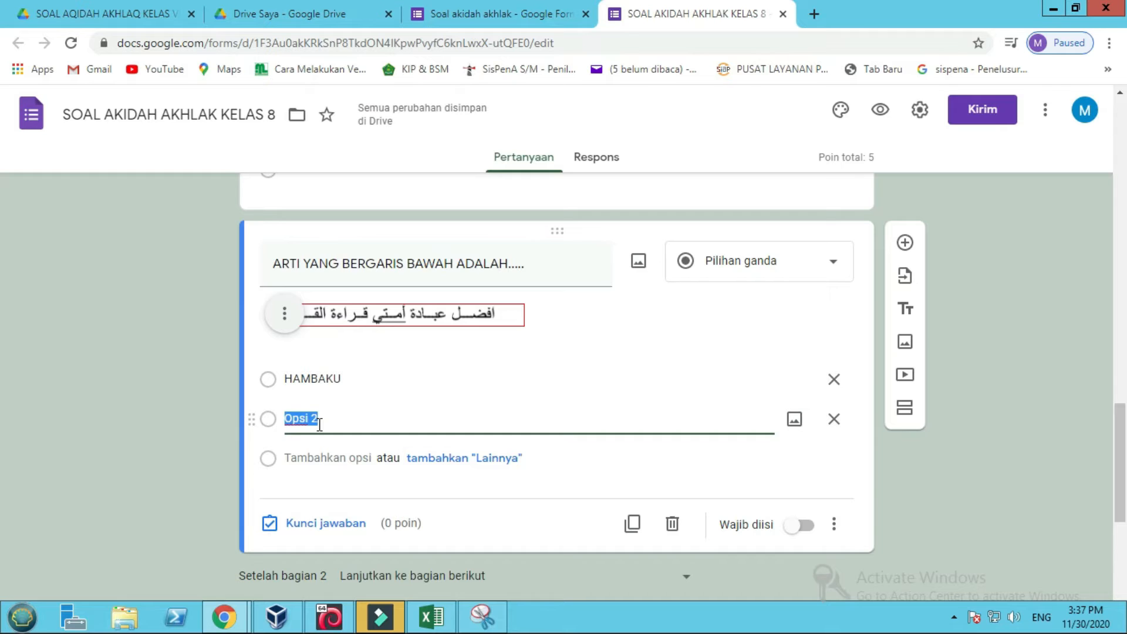
type("UMMATKU")
left_click(322, 458)
type("CIPTAANKU")
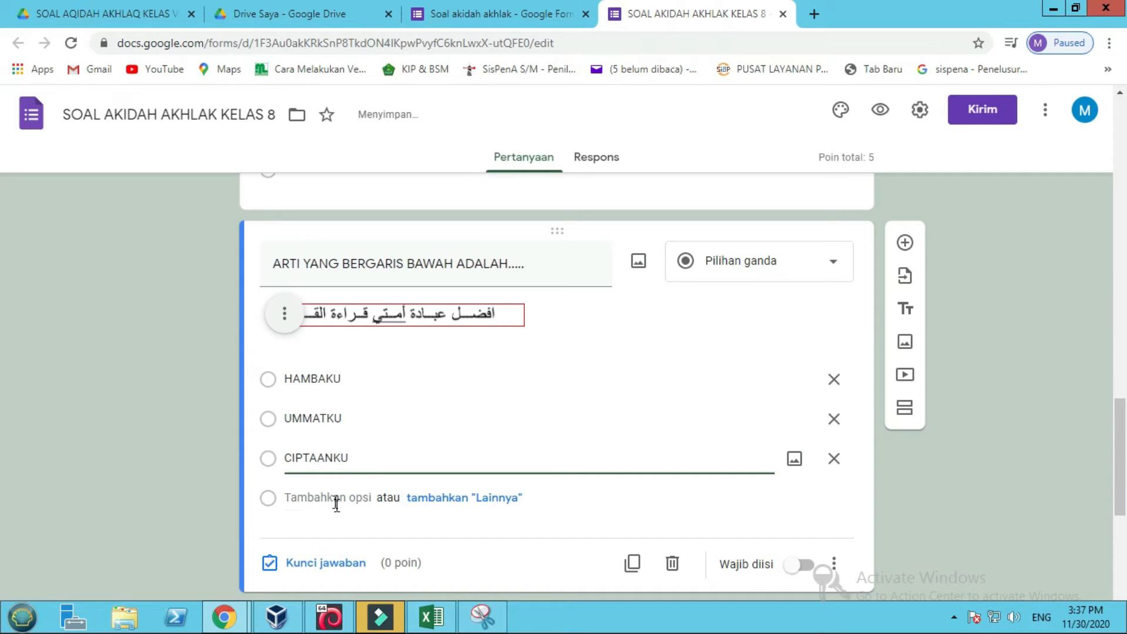
left_click(336, 500)
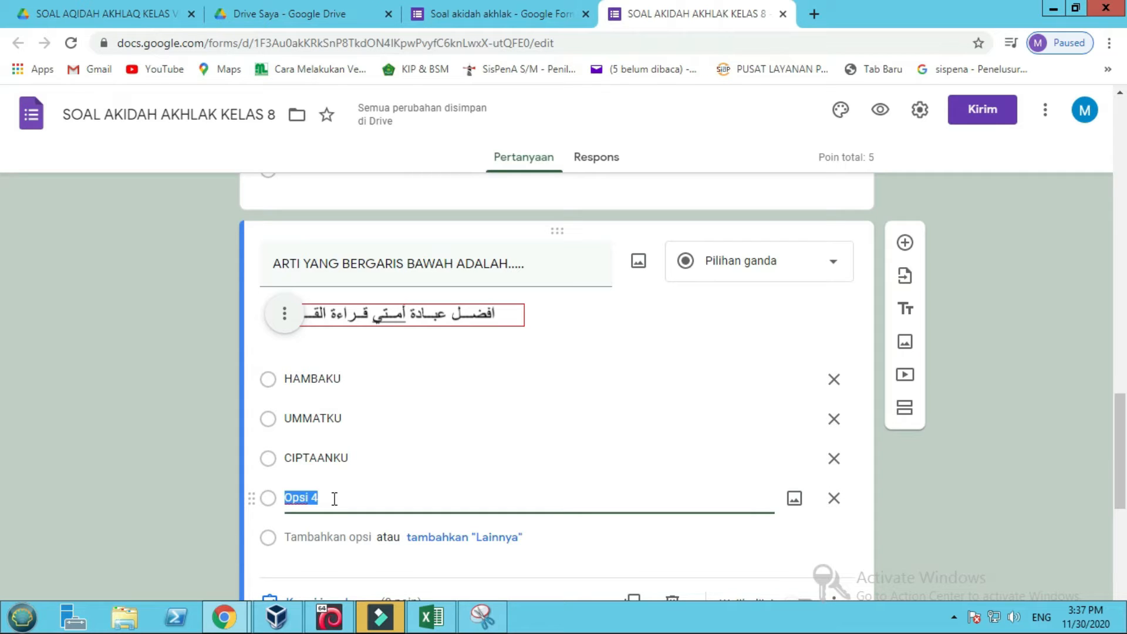
type("SELAMAT")
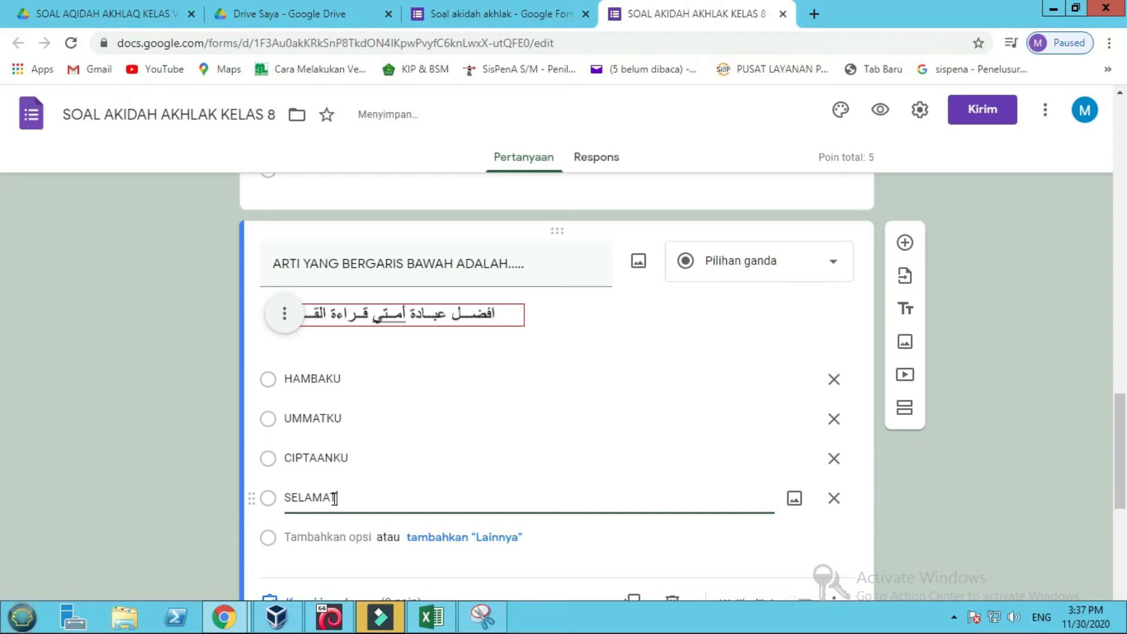
- Open the answer key of the Arabic image question and set its score to 5 points
scroll(335, 498, "down", 1)
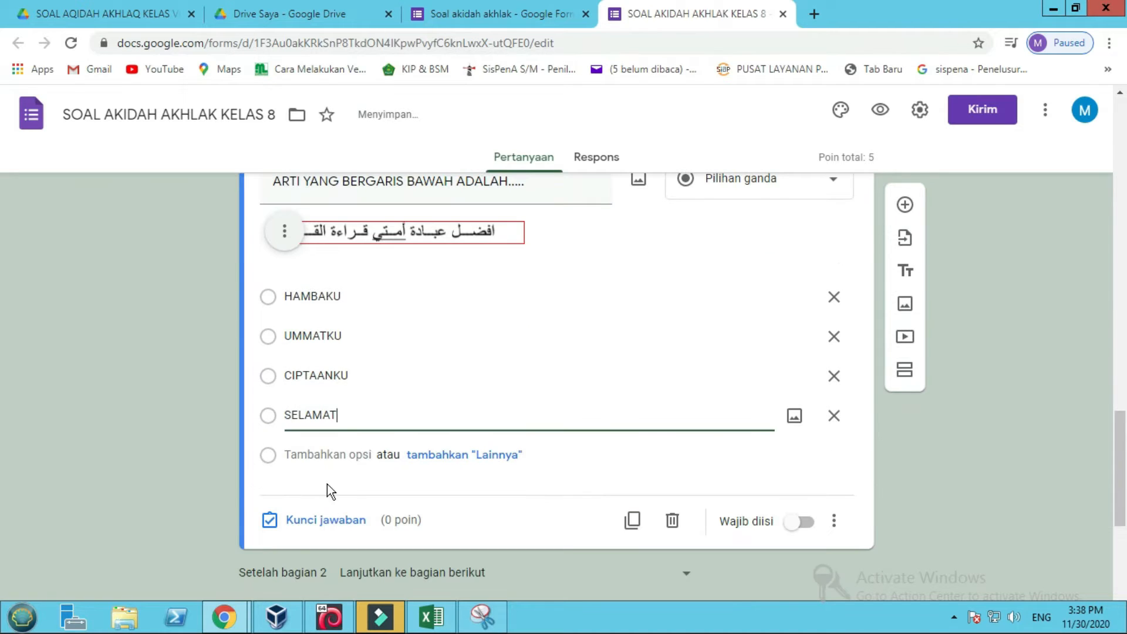
left_click(322, 529)
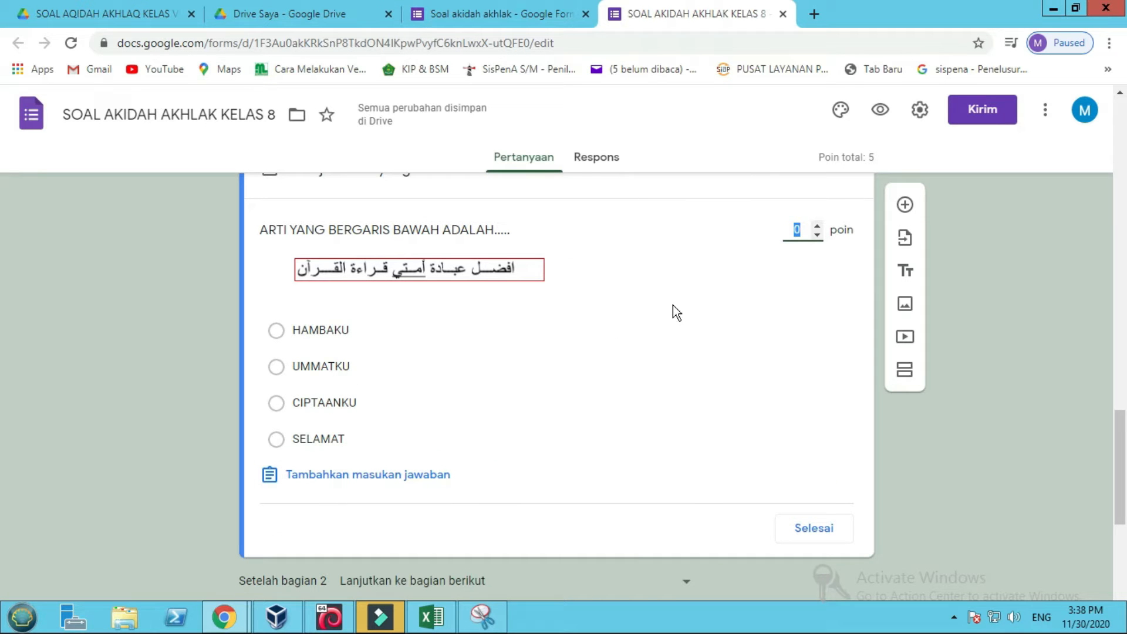
left_click(817, 227)
left_click(817, 226)
left_click(817, 227)
left_click(817, 227)
left_click(818, 227)
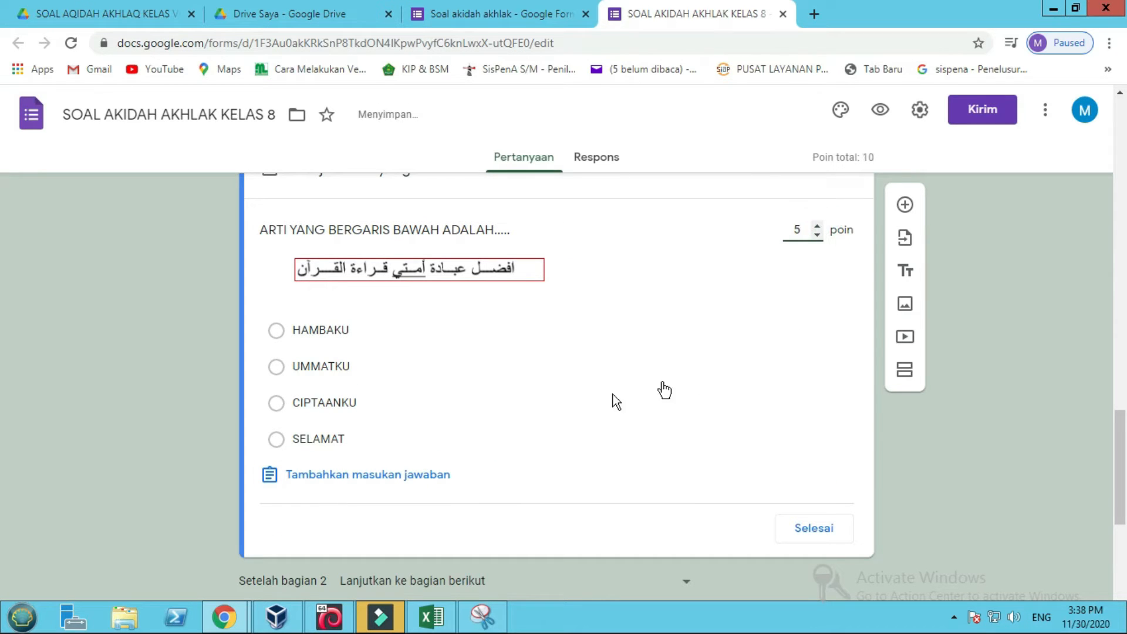
- Mark UMMATKU as the correct answer, finish the answer key and make the question required
left_click(351, 368)
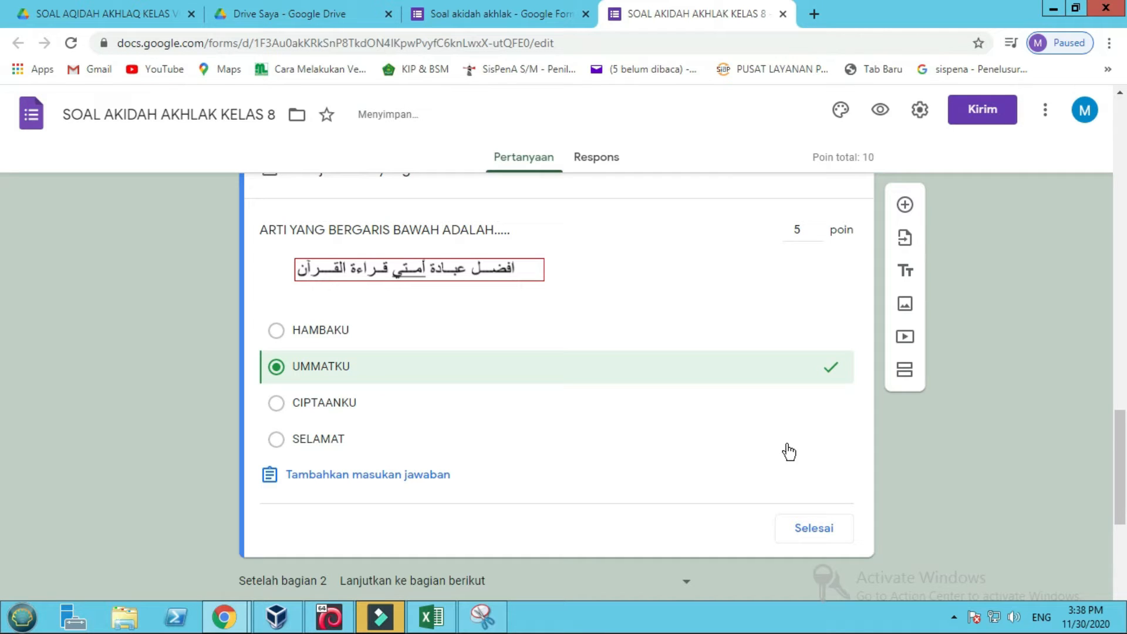
left_click(813, 531)
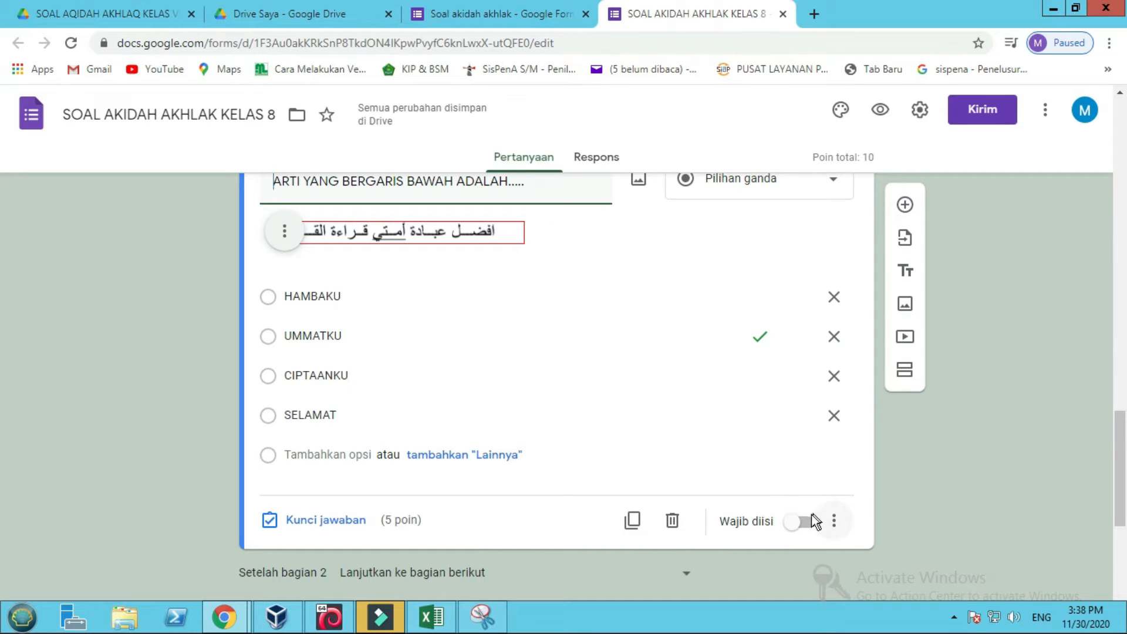
left_click(807, 524)
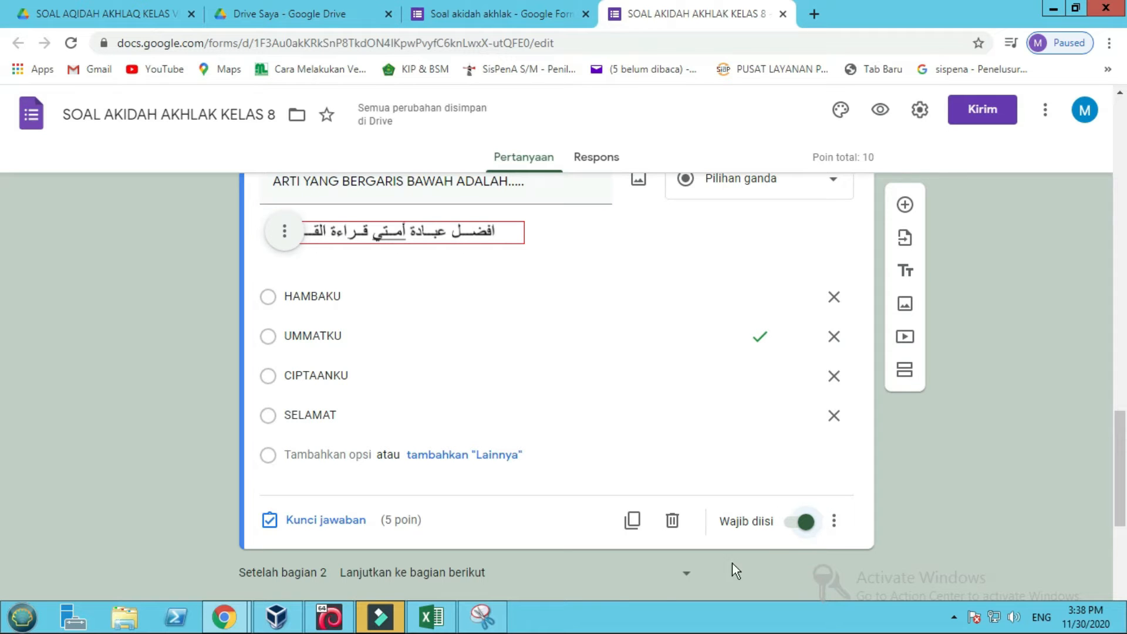
- Delete section 3, "JAWABLAH PERTANYAAN BERIKUT !", together with its essay questions
scroll(371, 561, "down", 1)
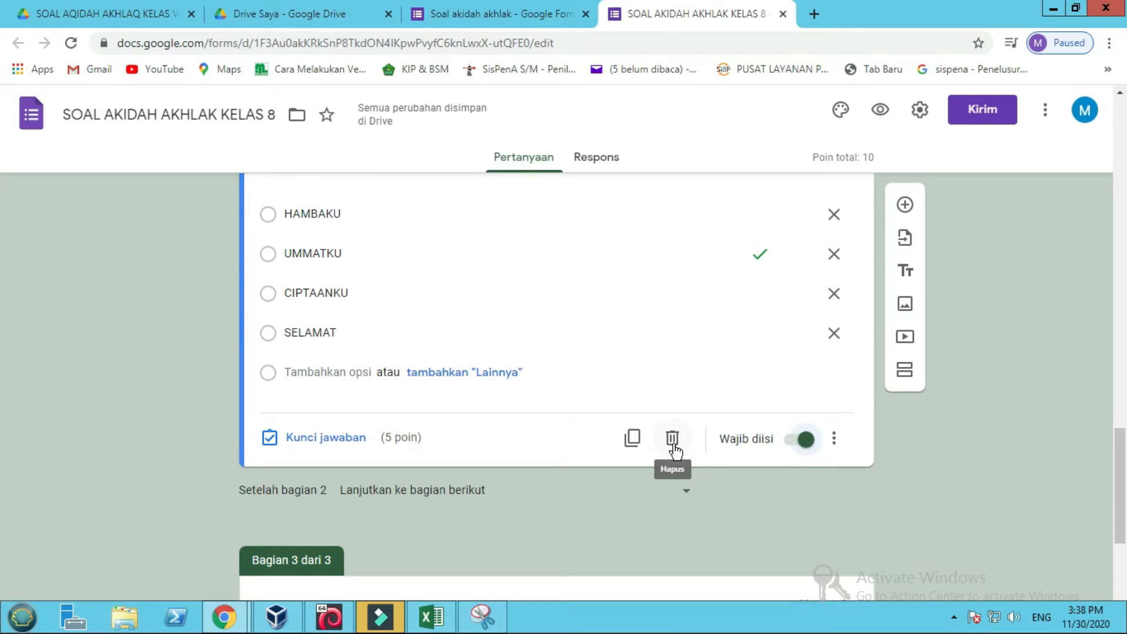
scroll(457, 528, "down", 2)
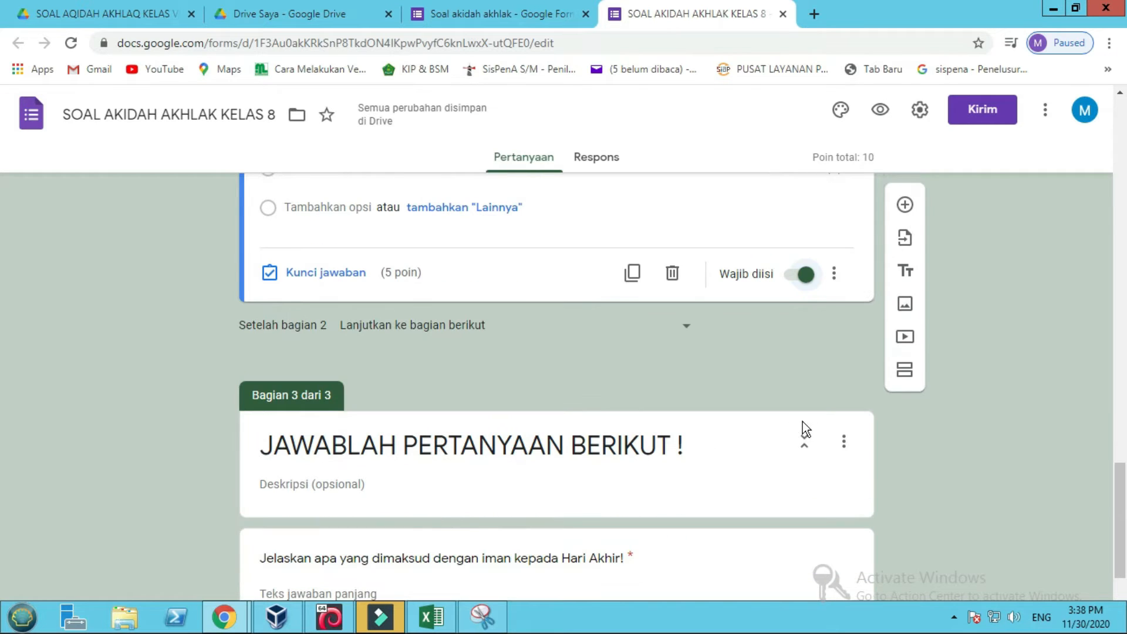
left_click(845, 444)
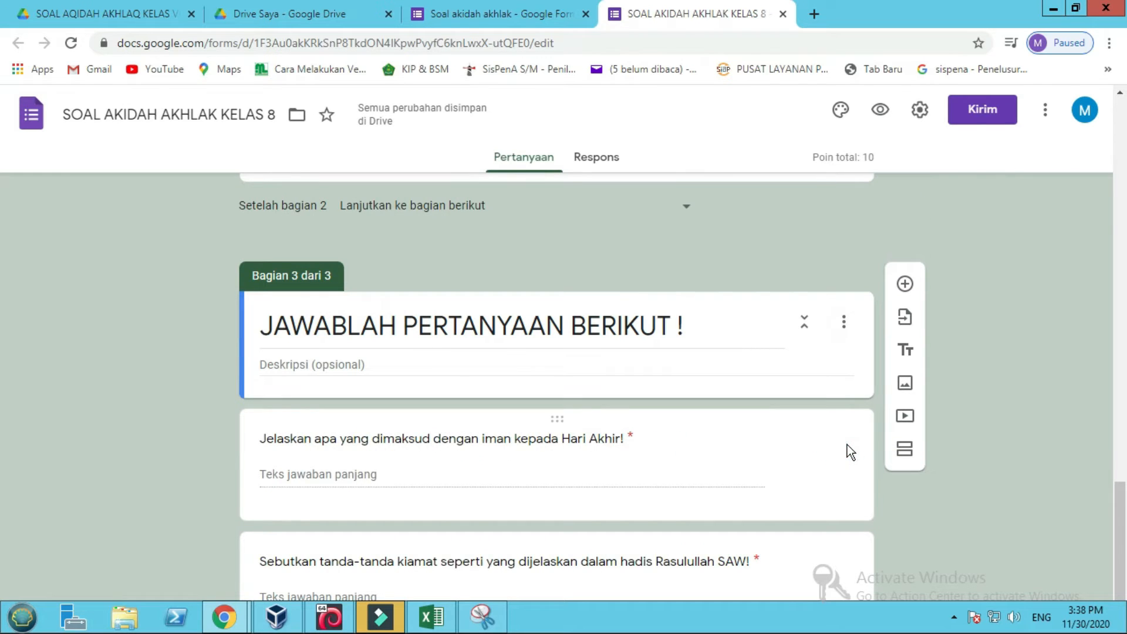
left_click(843, 322)
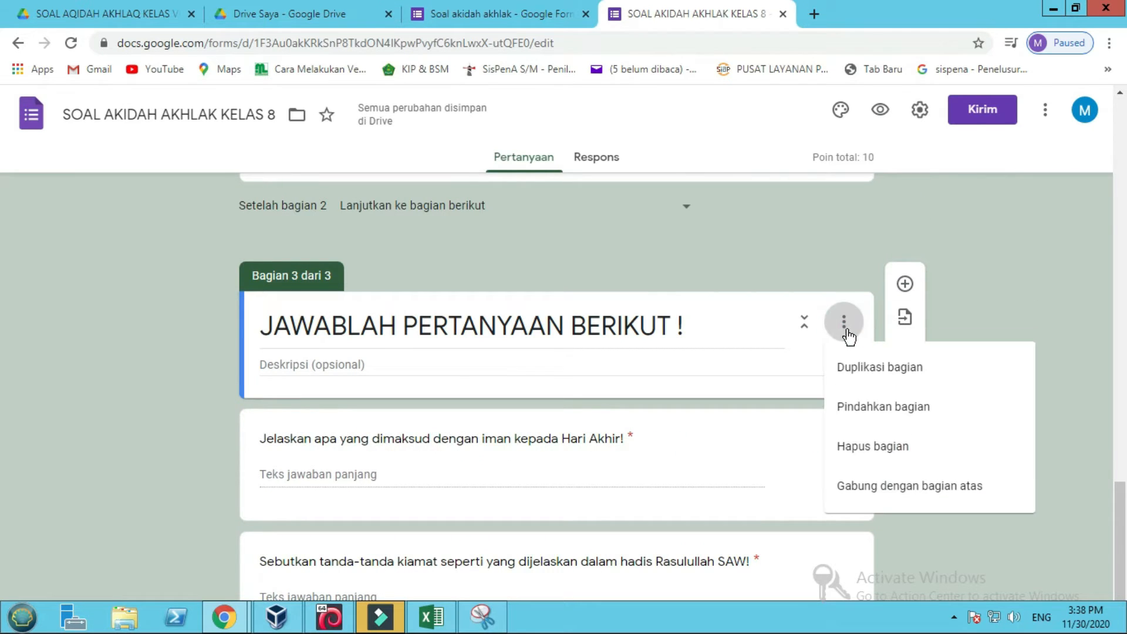
left_click(877, 460)
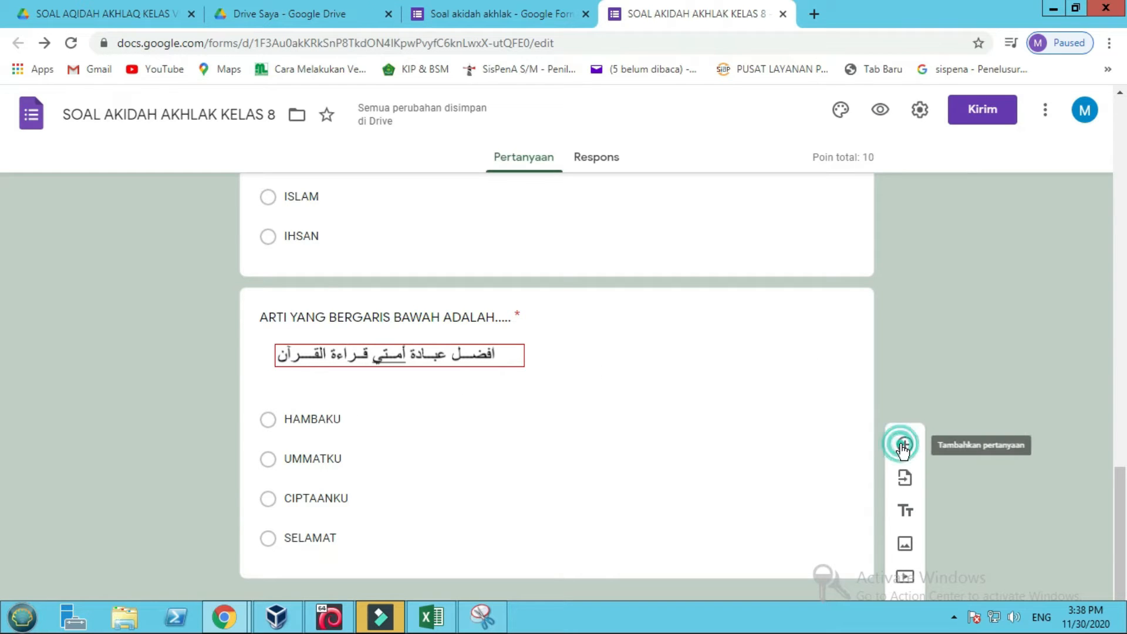
- Try to add another question below the "ARTI YANG BERGARIS BAWAH ADALAH....." question
scroll(904, 449, "up", 4)
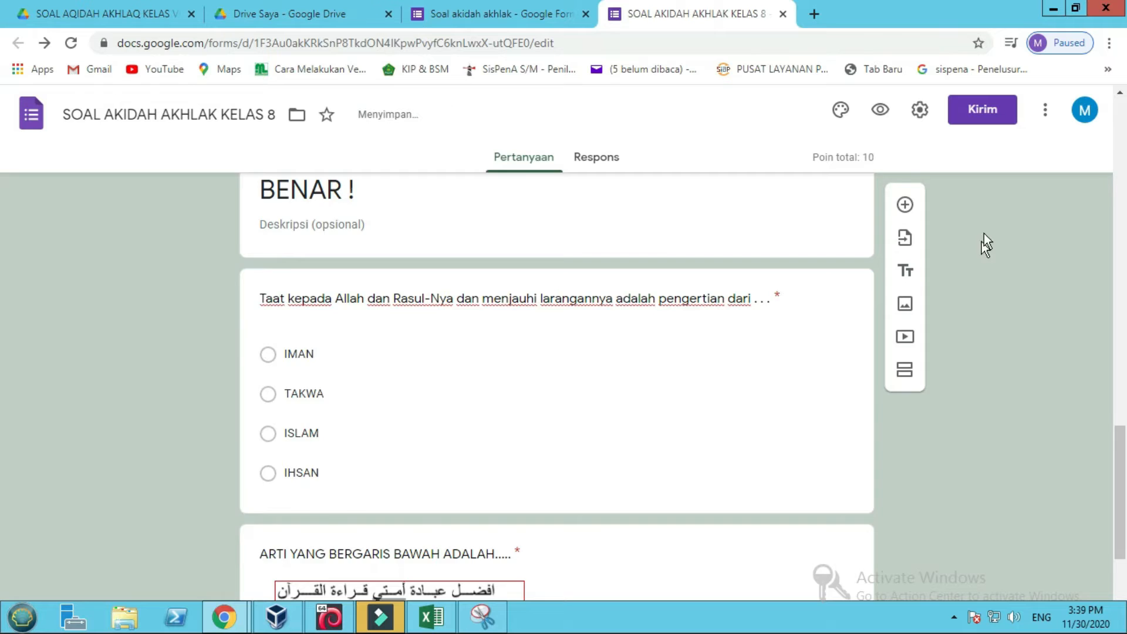
scroll(671, 379, "down", 4)
left_click(472, 473)
scroll(470, 475, "up", 6)
scroll(470, 478, "down", 6)
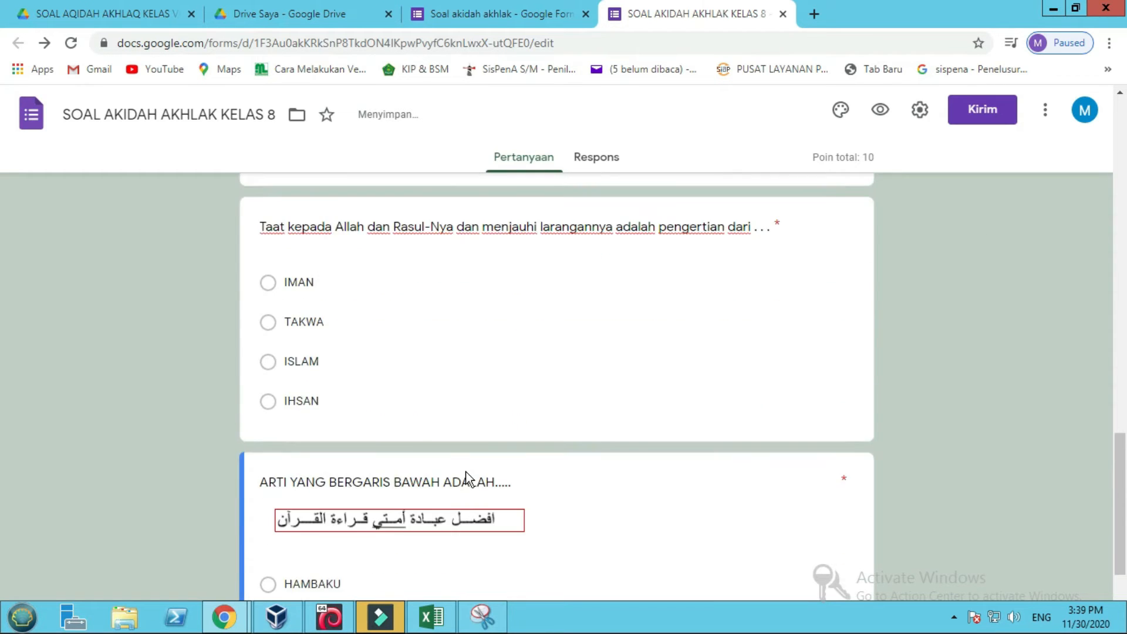
left_click(405, 475)
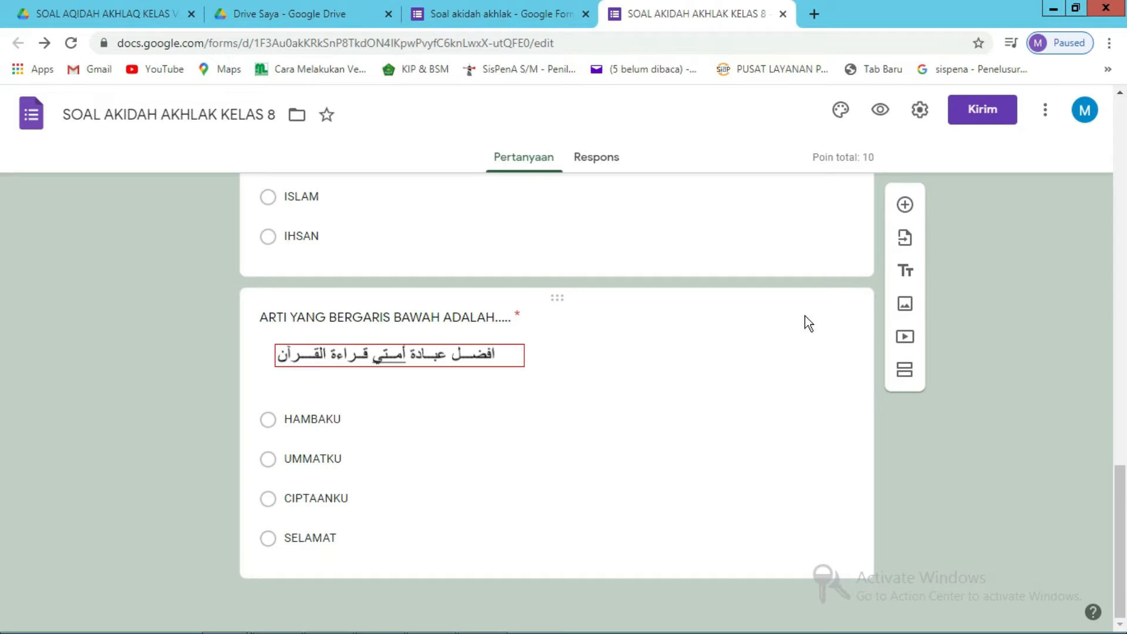
left_click(903, 207)
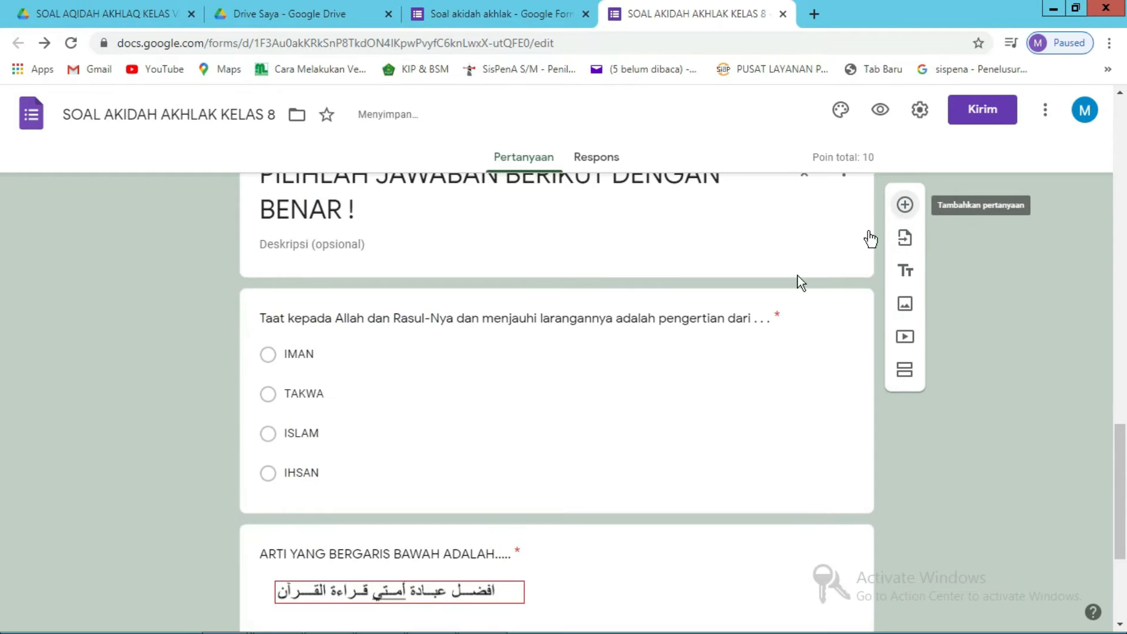
scroll(199, 530, "down", 4)
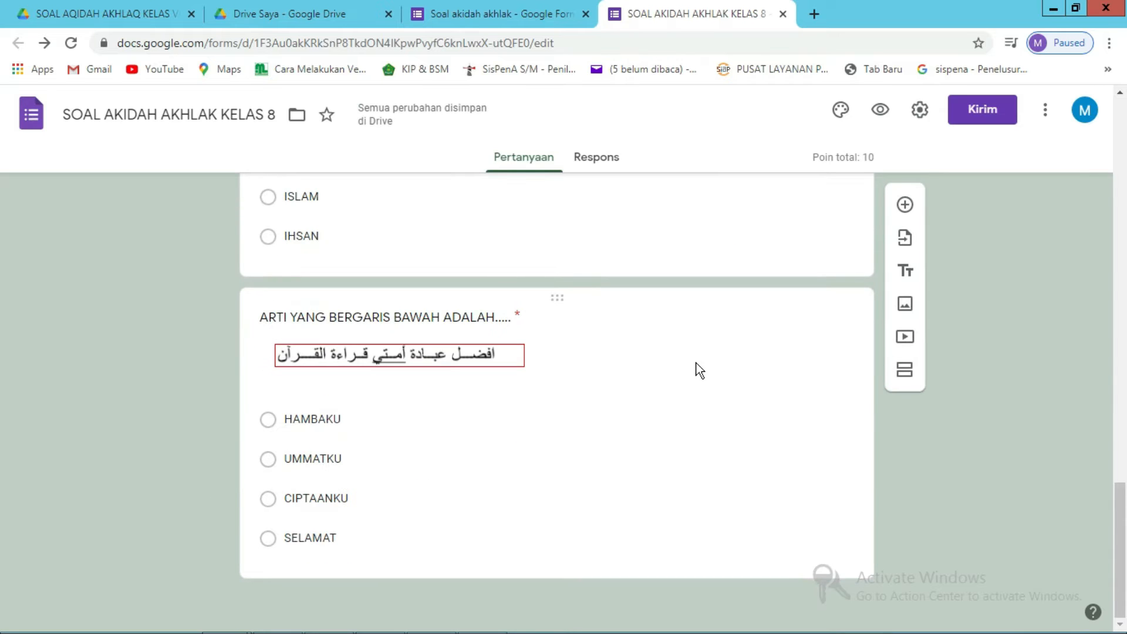
- Add a new blank multiple-choice question below the "ARTI YANG BERGARIS BAWAH ADALAH....." question
left_click(403, 463)
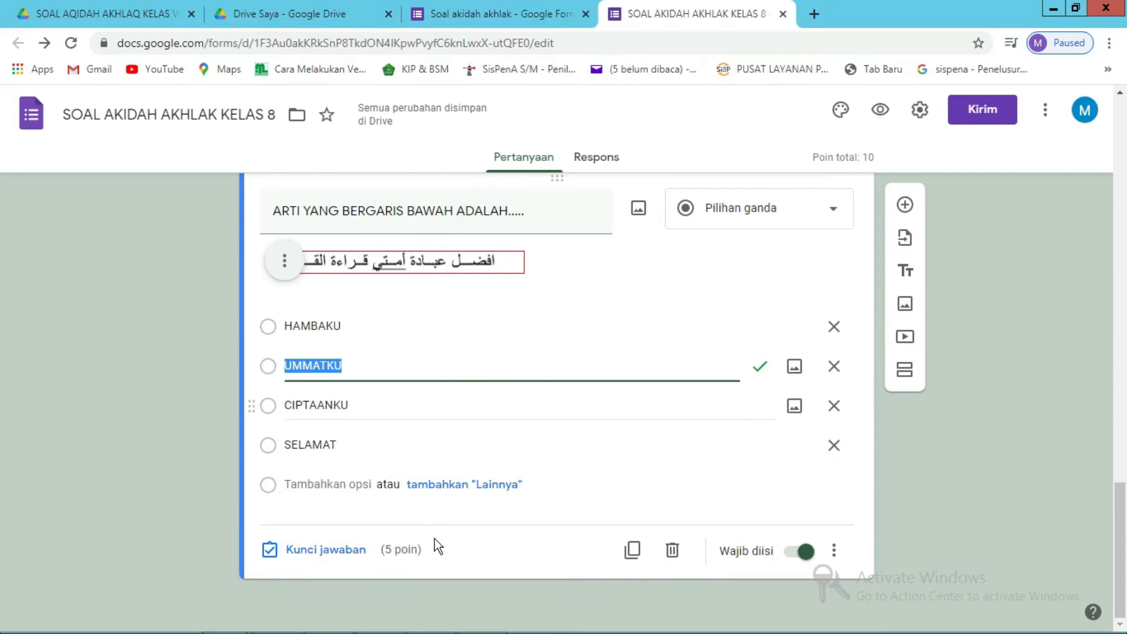
left_click(905, 207)
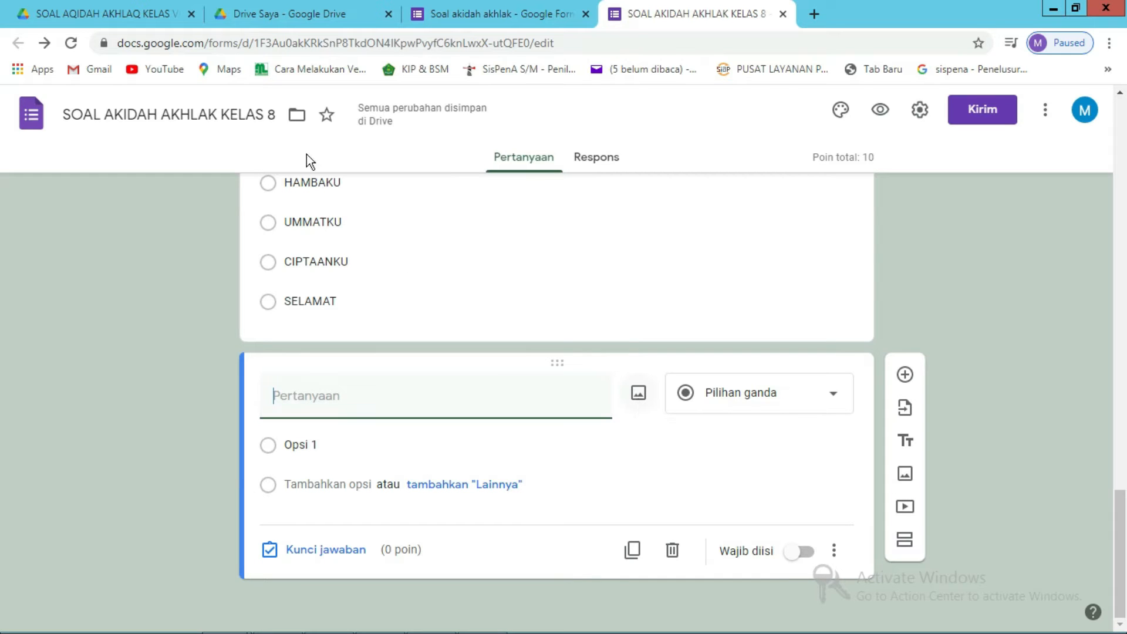
- Switch to the SOAL AQIDAH AKHLAQ KELAS VIII document and capture question 4's Arabic line and question text with Snipping Tool
left_click(109, 15)
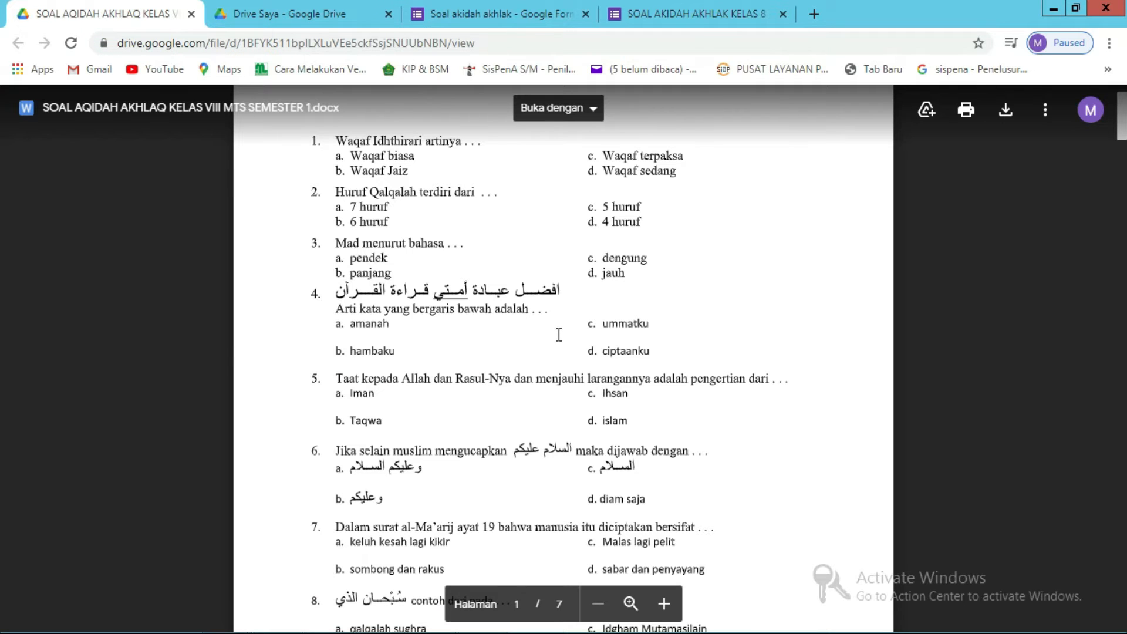
left_click(23, 616)
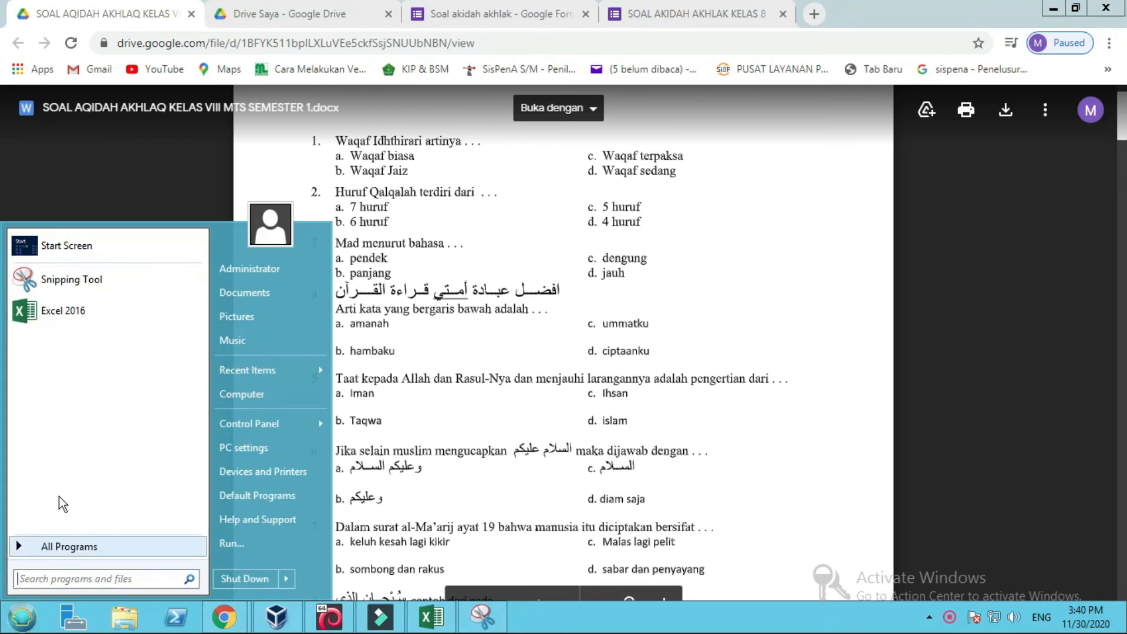
left_click(74, 280)
left_click(287, 184)
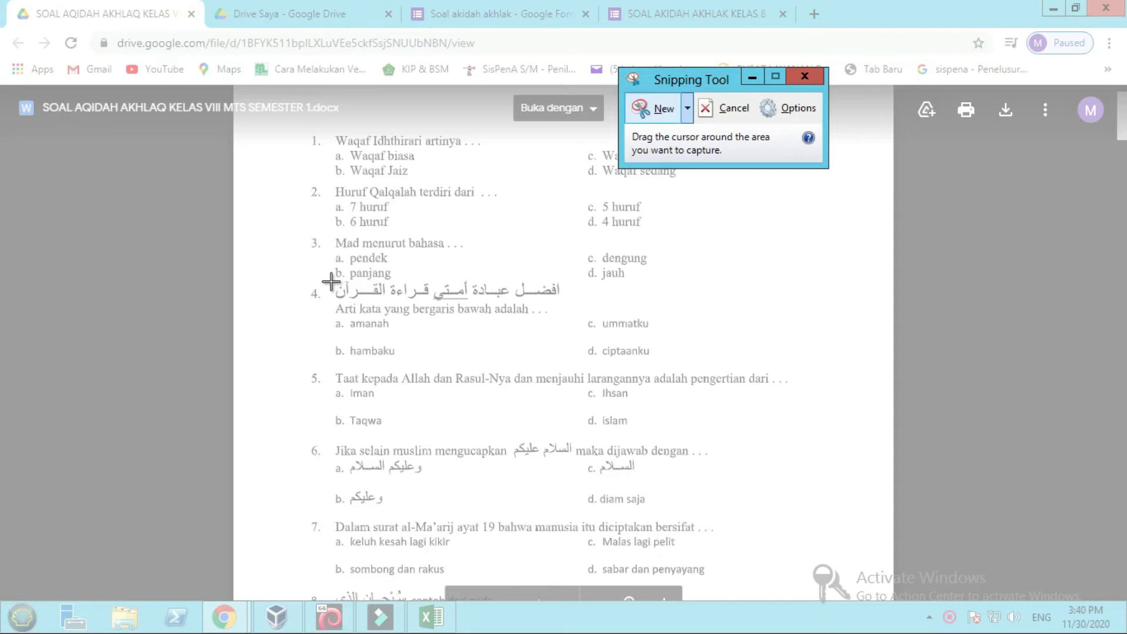
left_click_drag(330, 282, 363, 289)
left_click_drag(480, 317, 582, 319)
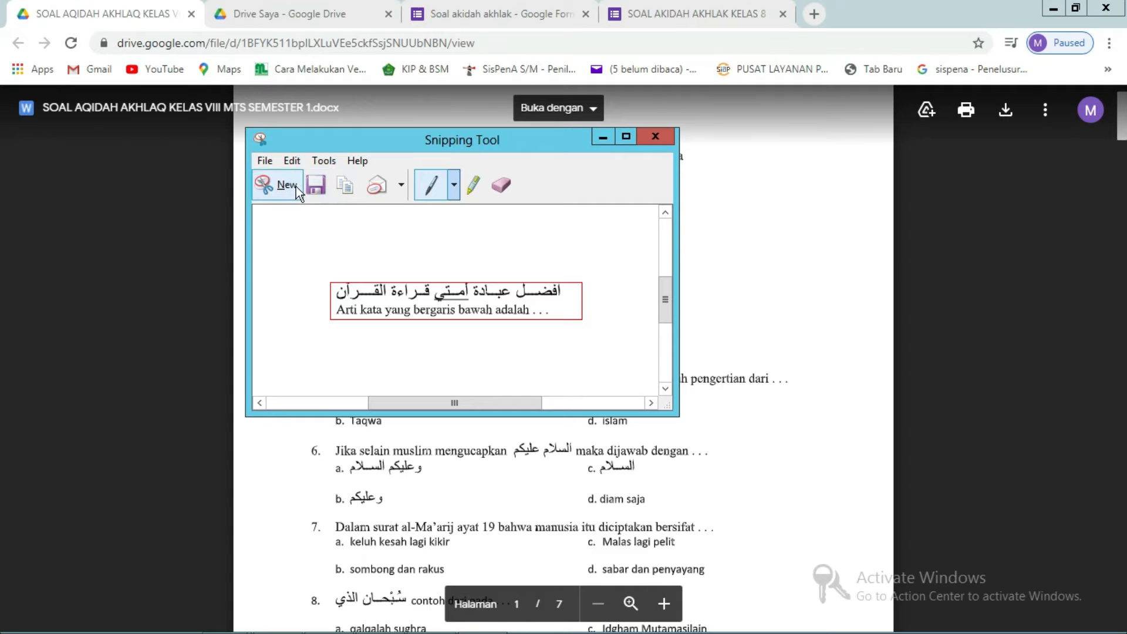
- Save the snip of question 4 as a PNG named SOAL 3 on Local Disk (E:)
left_click(270, 160)
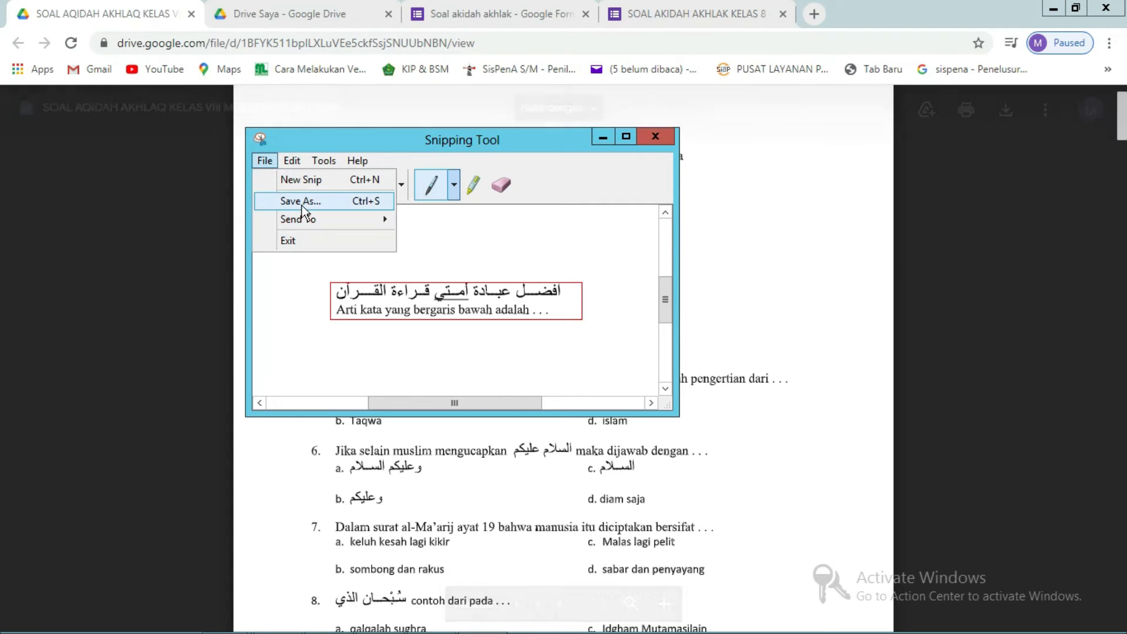
left_click(300, 201)
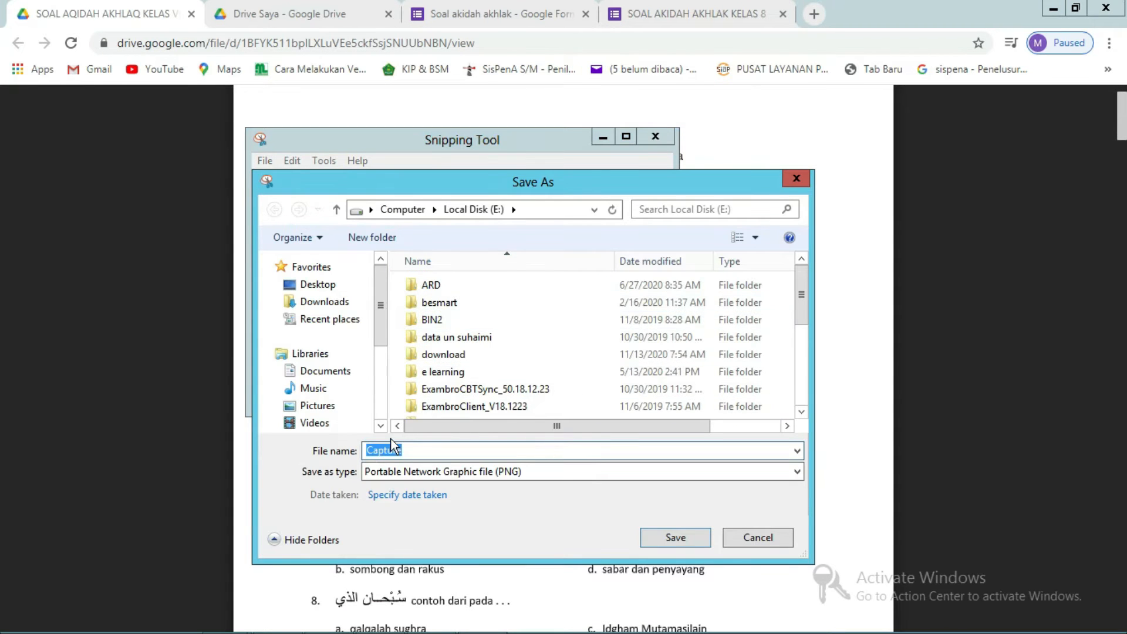
scroll(328, 382, "down", 3)
left_click(337, 364)
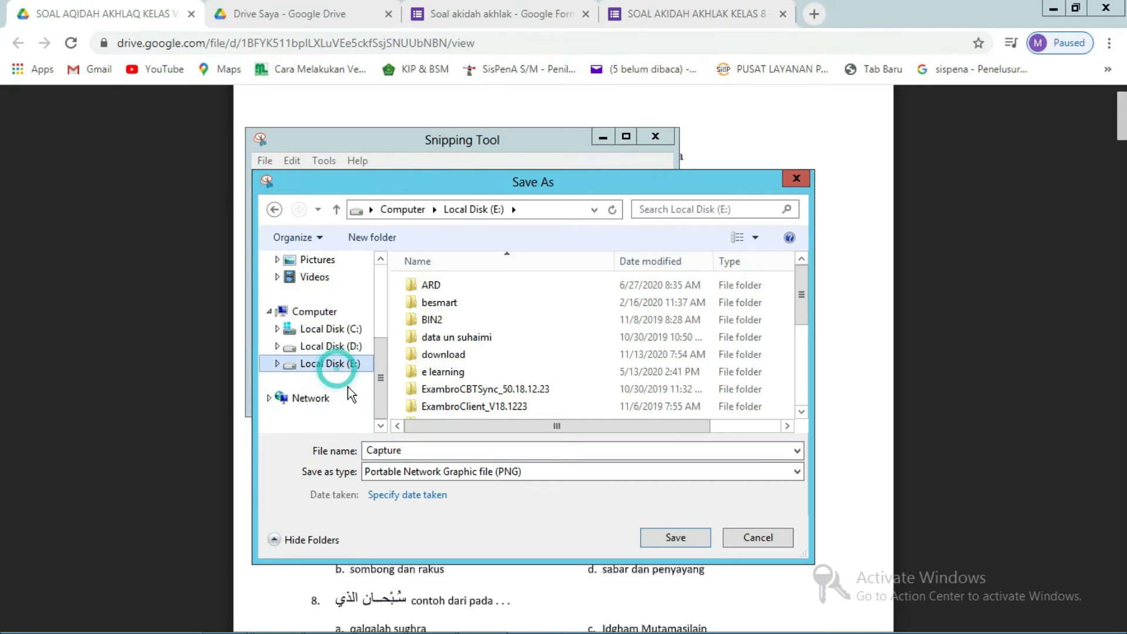
left_click(417, 452)
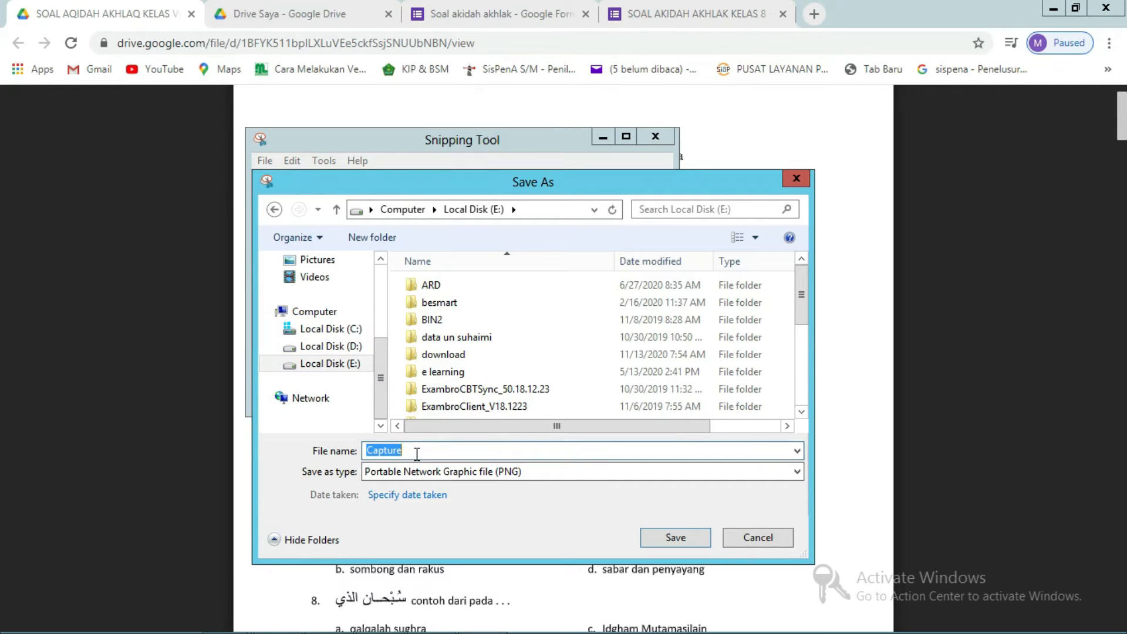
type("SOAL")
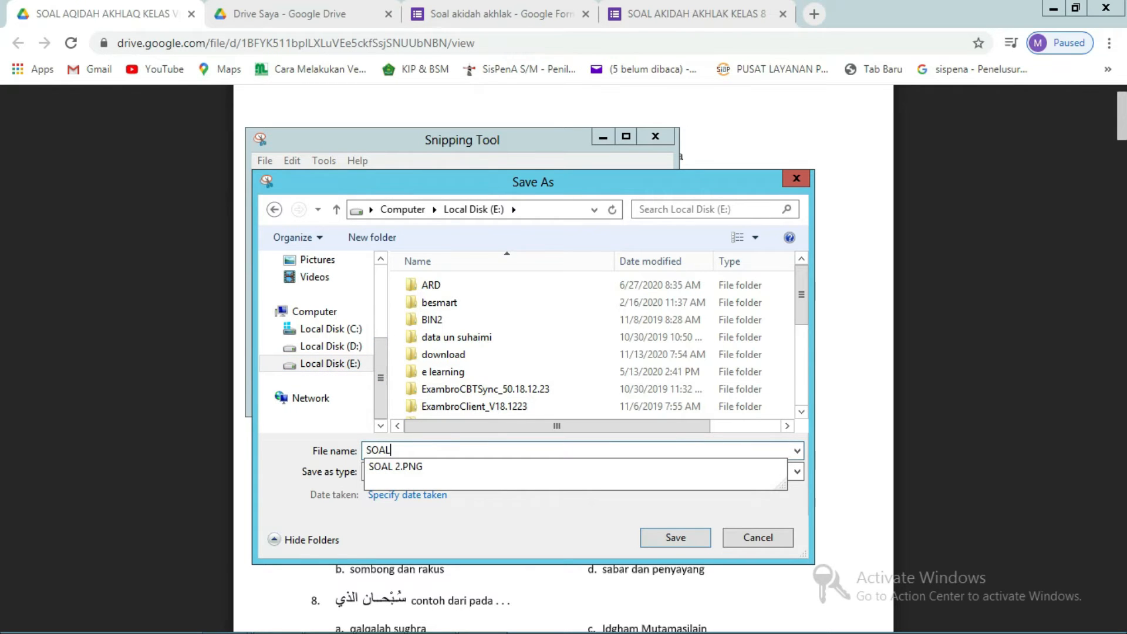
type(" 3")
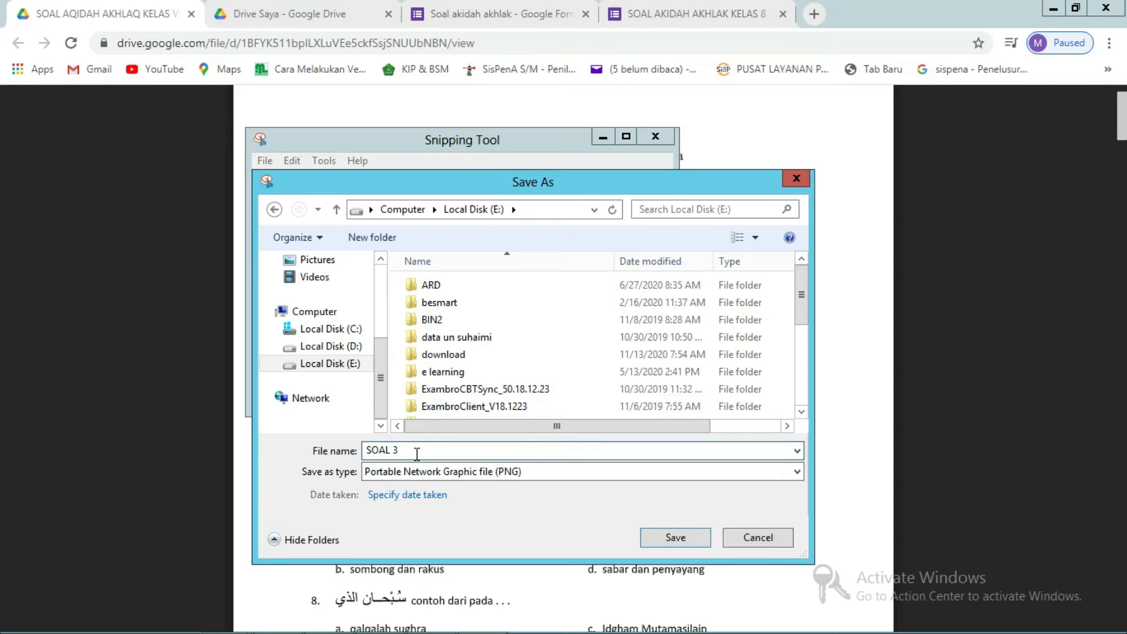
left_click(673, 539)
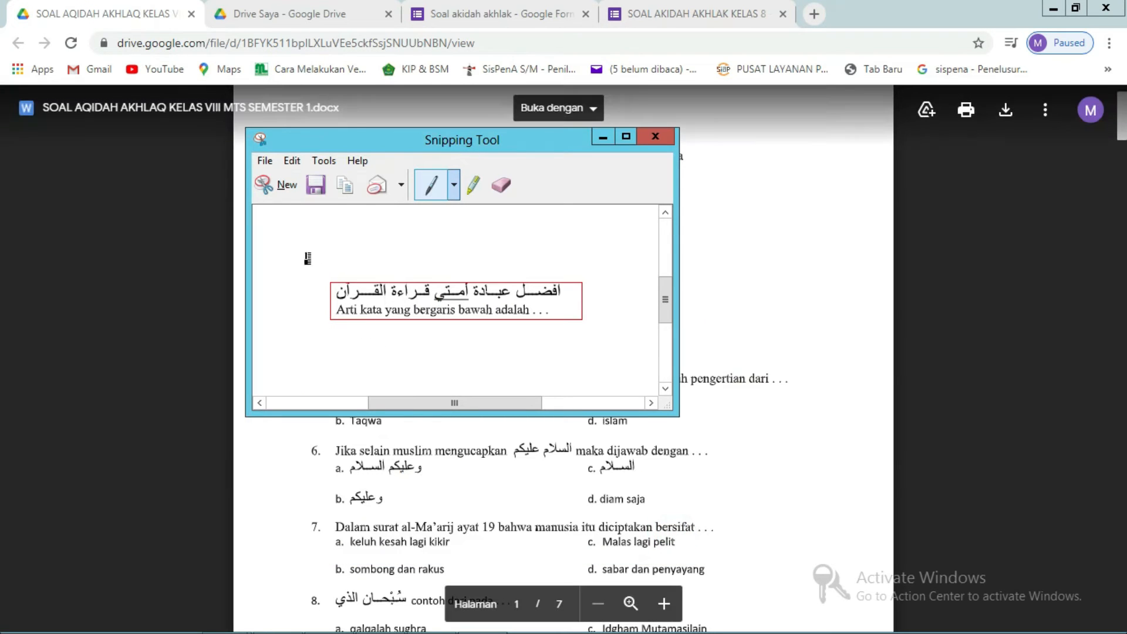
- Snip option a of question 4, "amanah", and save it as JAWABAN 3A on Local Disk (E:)
left_click(283, 186)
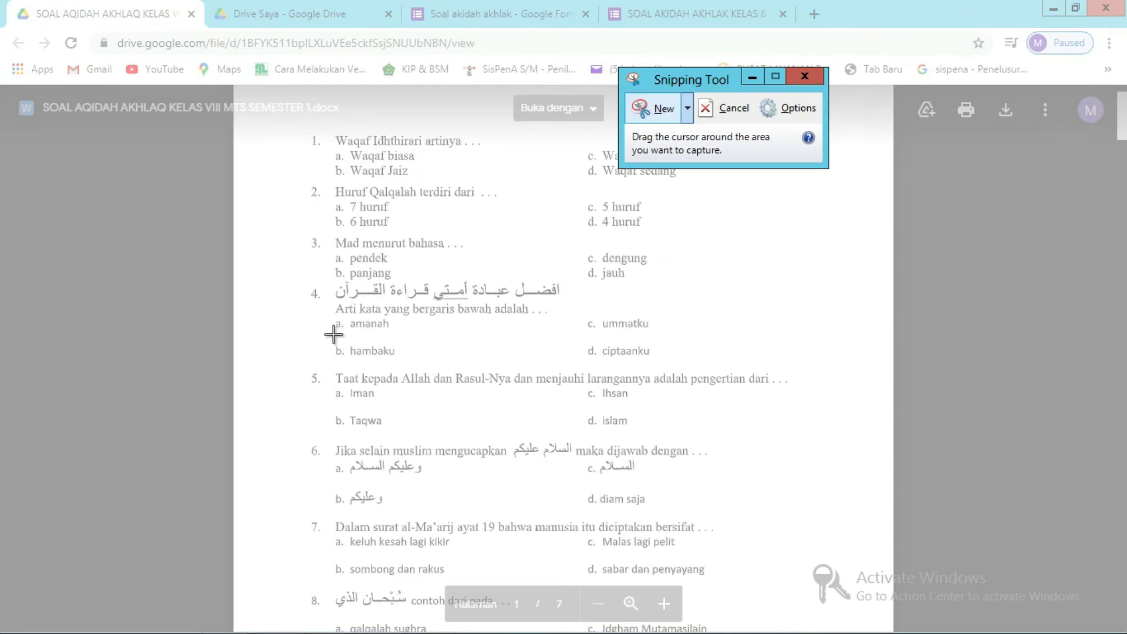
left_click(347, 318)
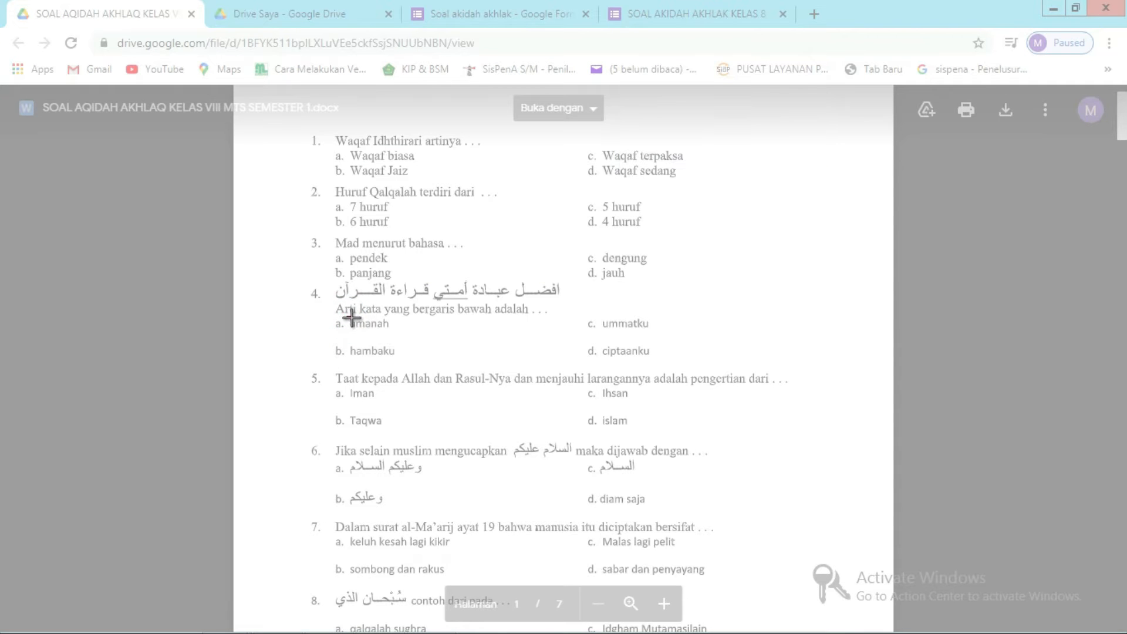
left_click_drag(359, 321, 395, 332)
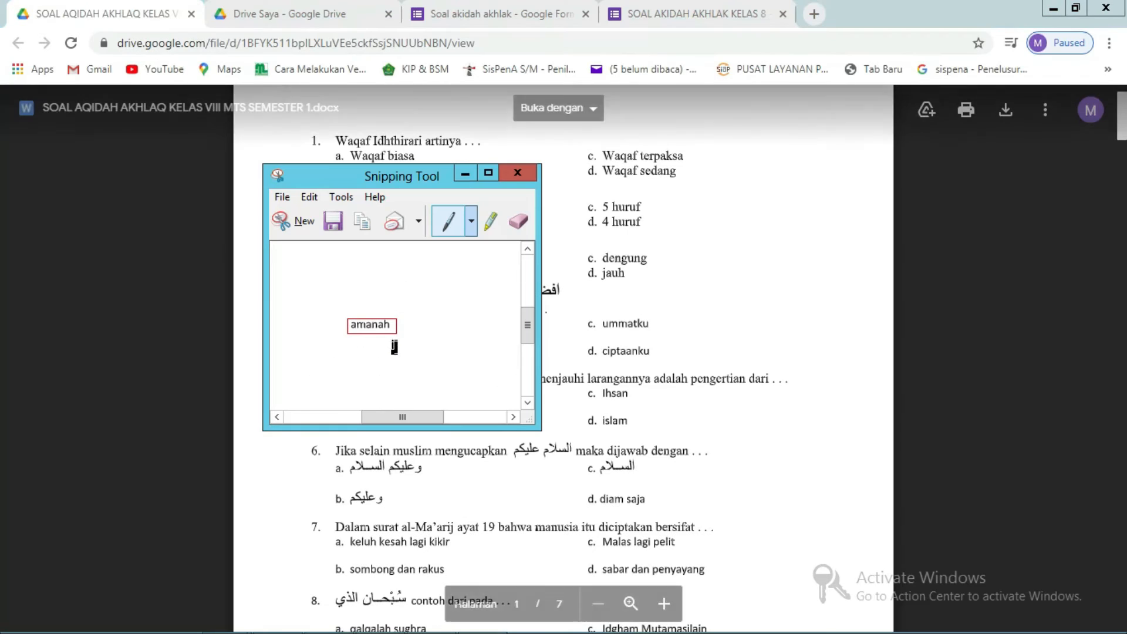
left_click(333, 222)
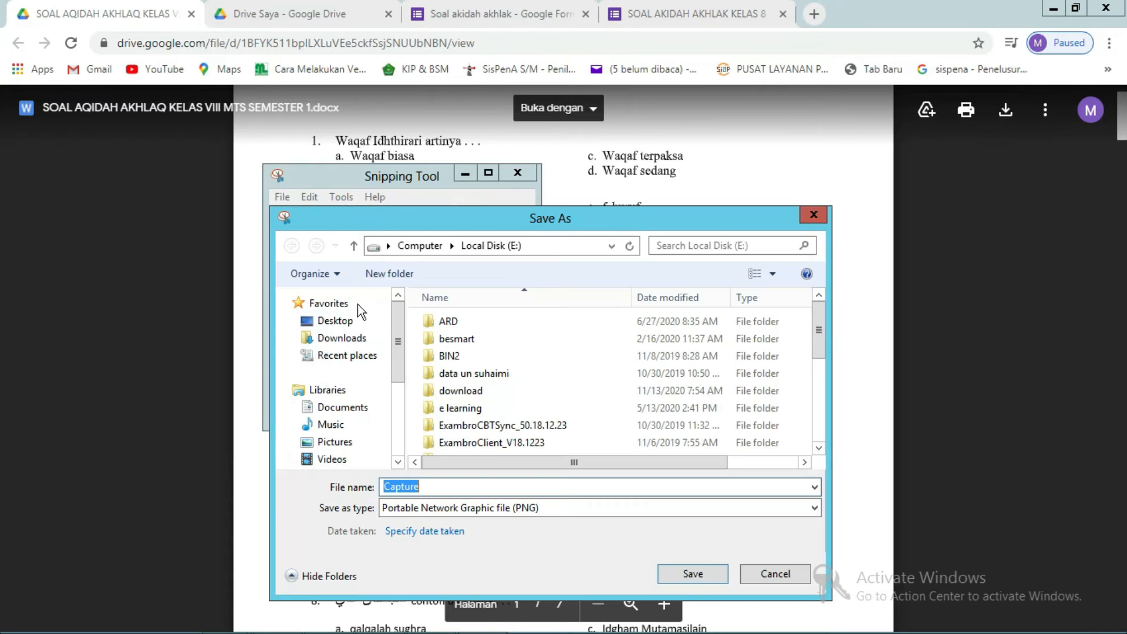
left_click(397, 438)
left_click(358, 402)
left_click(436, 493)
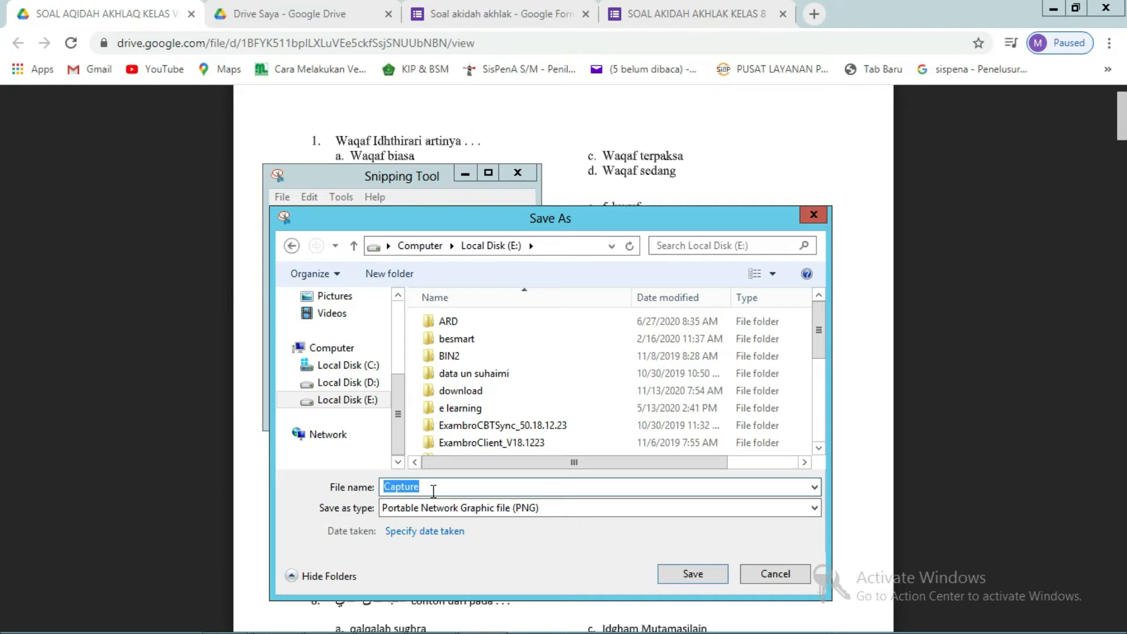
type("JAWABAN 3A")
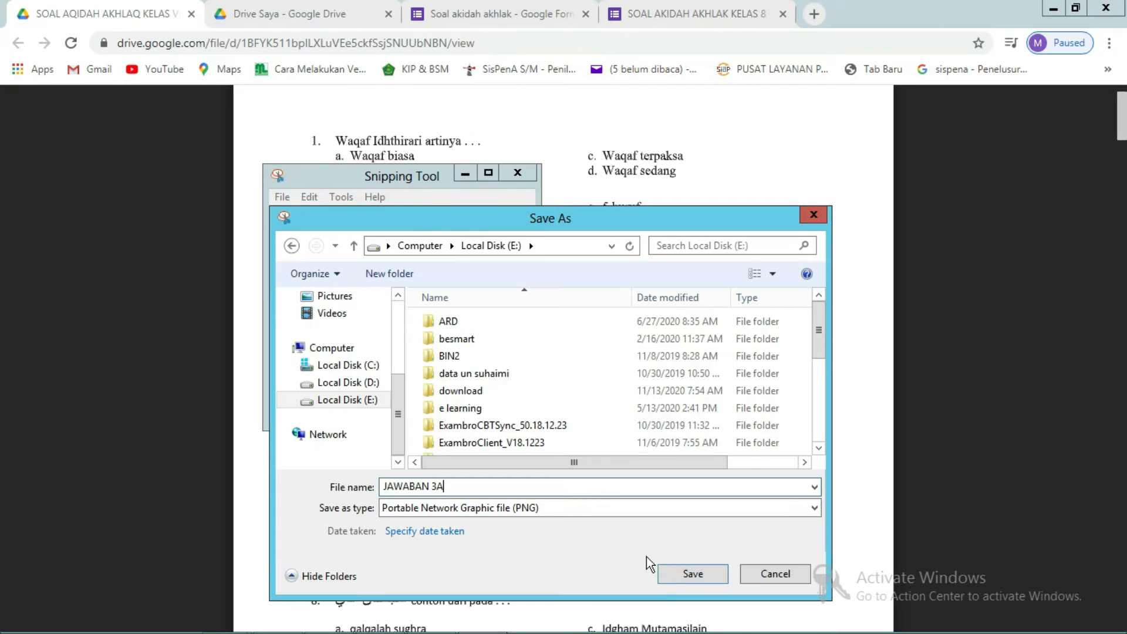
left_click(678, 575)
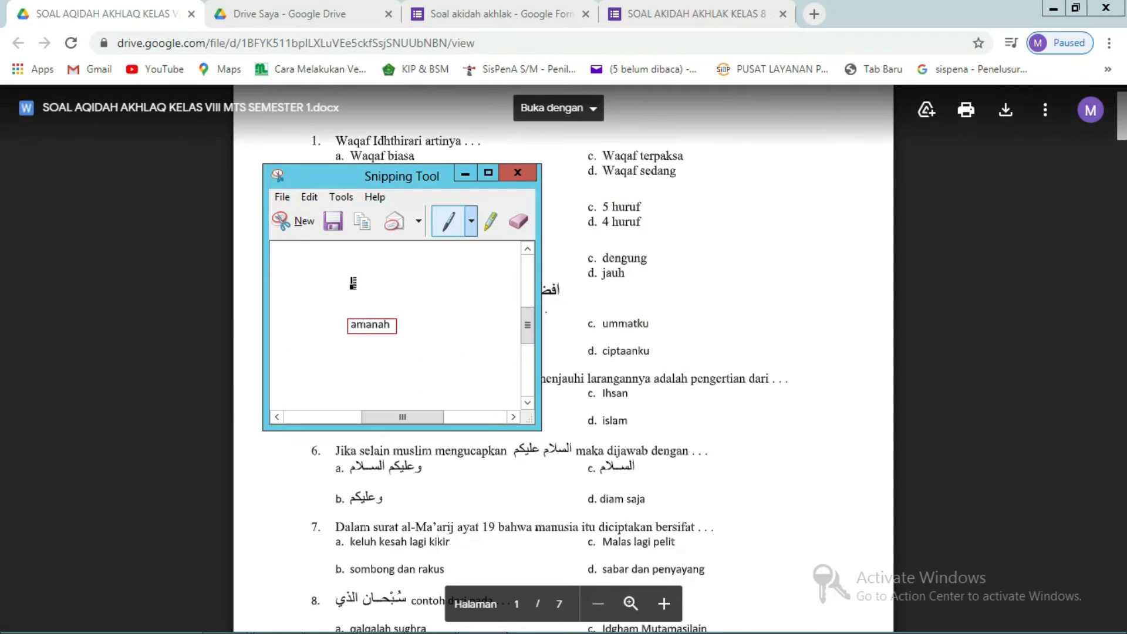
- Snip option b of question 4, "hambaku", and save it as JAWABAN 3B on Local Disk (E:)
left_click(301, 229)
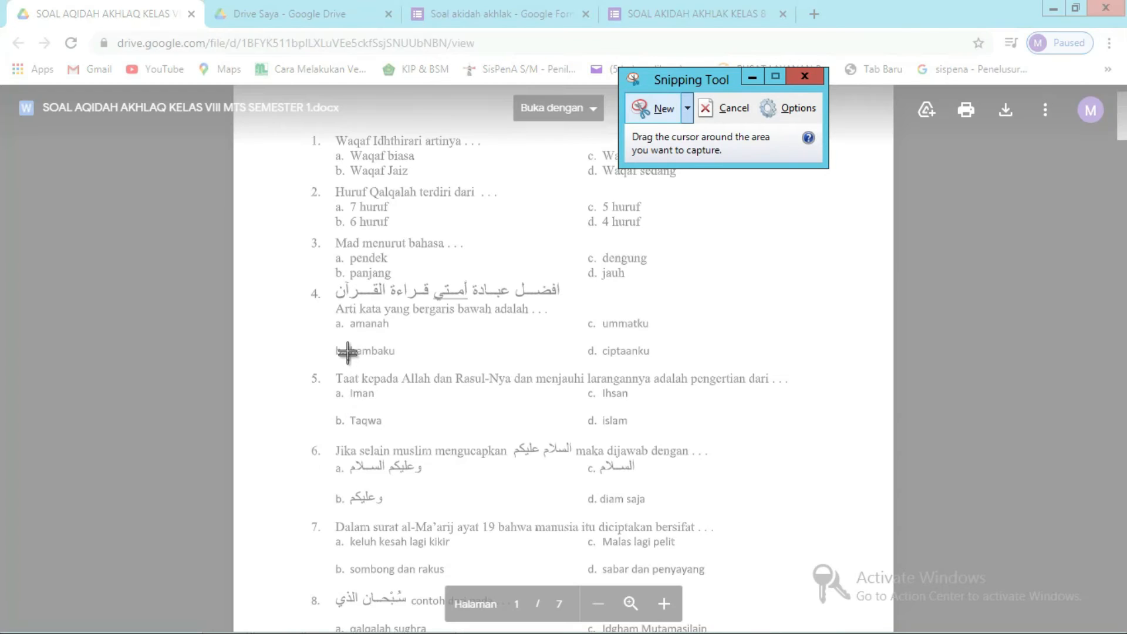
left_click_drag(346, 338, 404, 362)
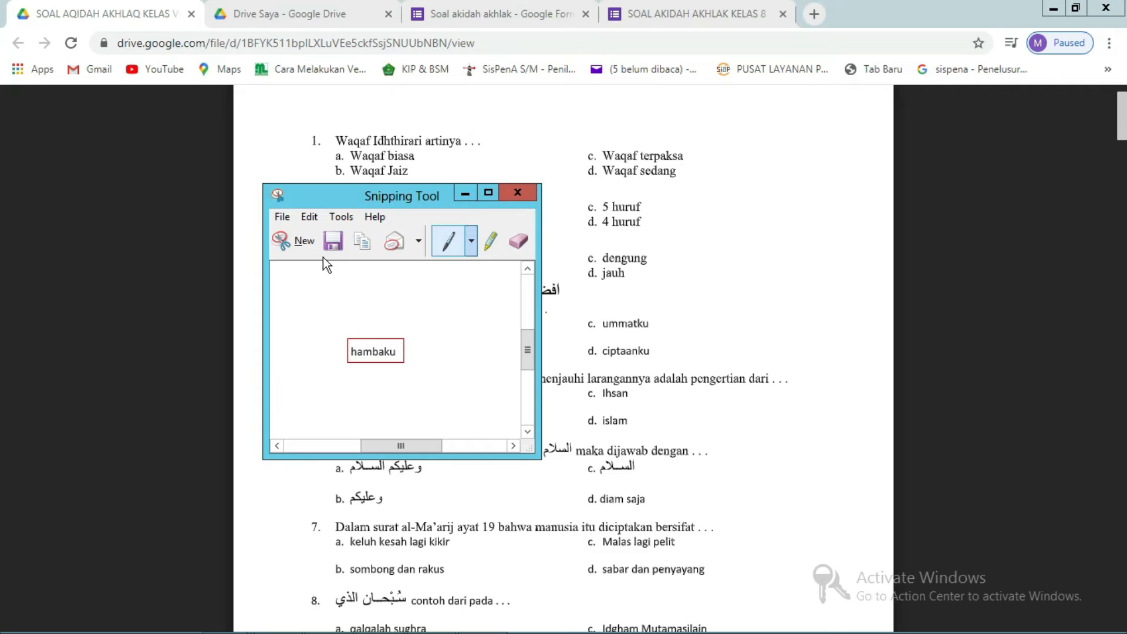
left_click(339, 244)
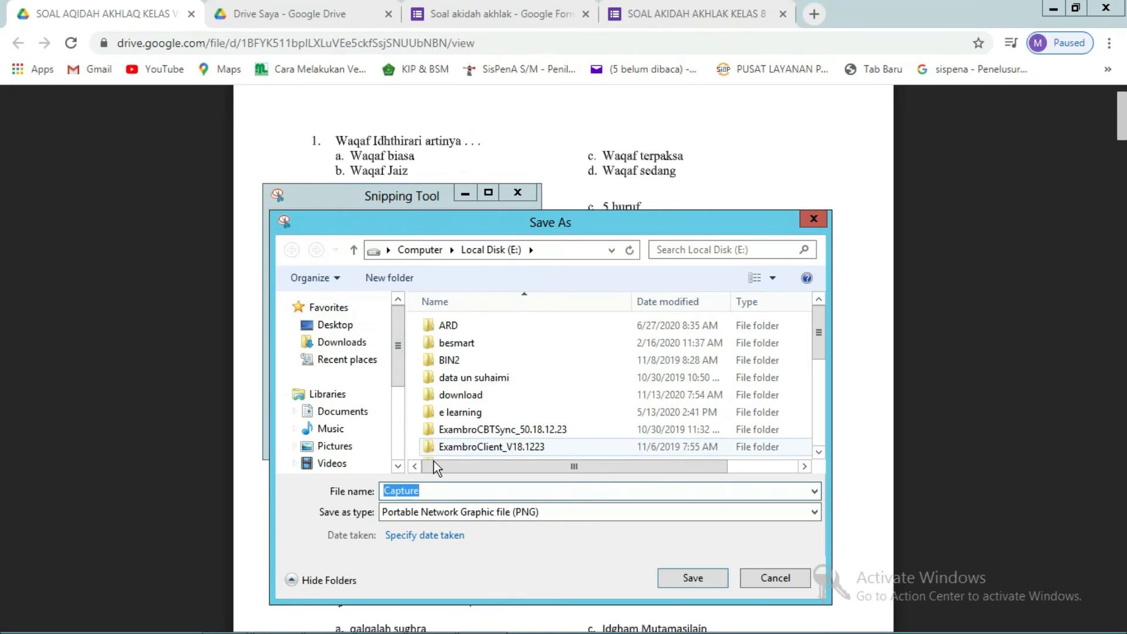
scroll(365, 415, "down", 3)
left_click(327, 401)
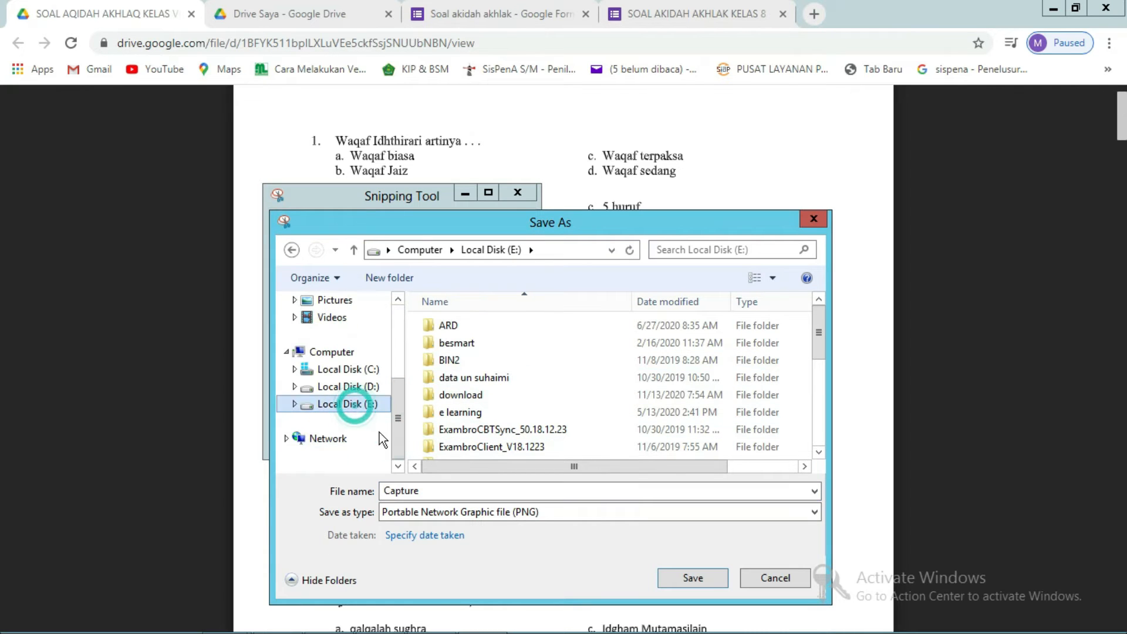
left_click(439, 489)
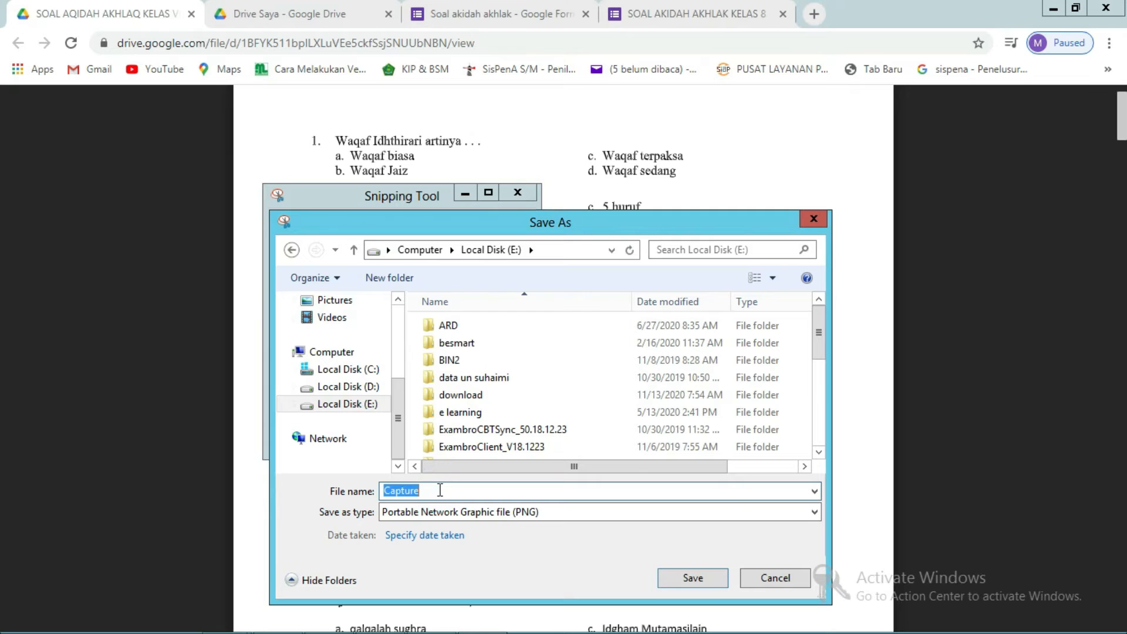
type("JAWAB")
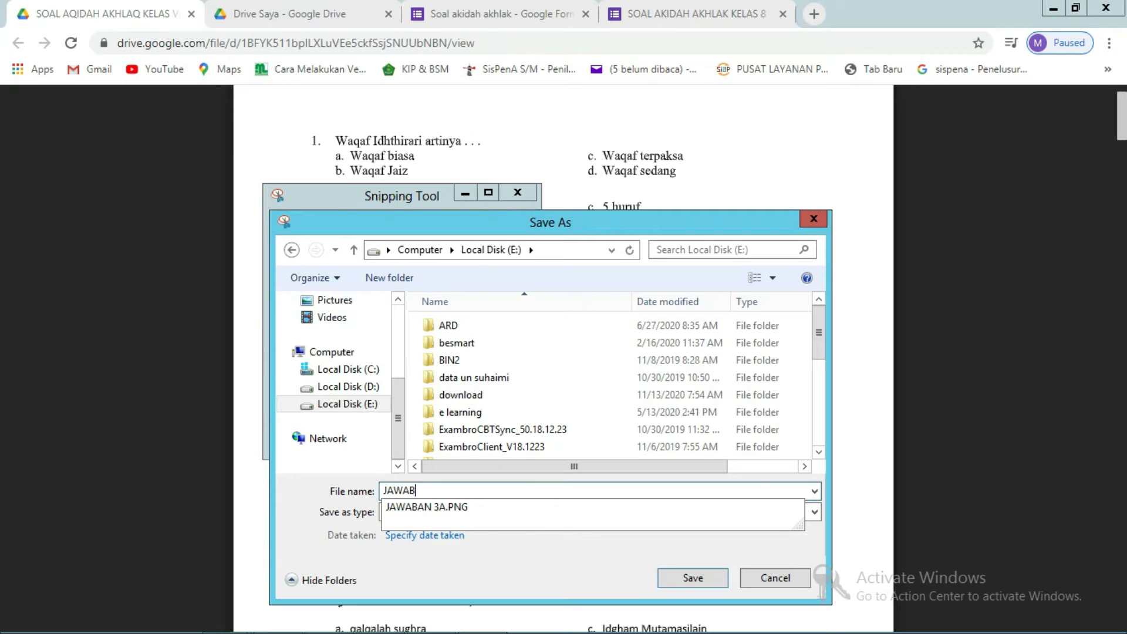
type("AN 3B")
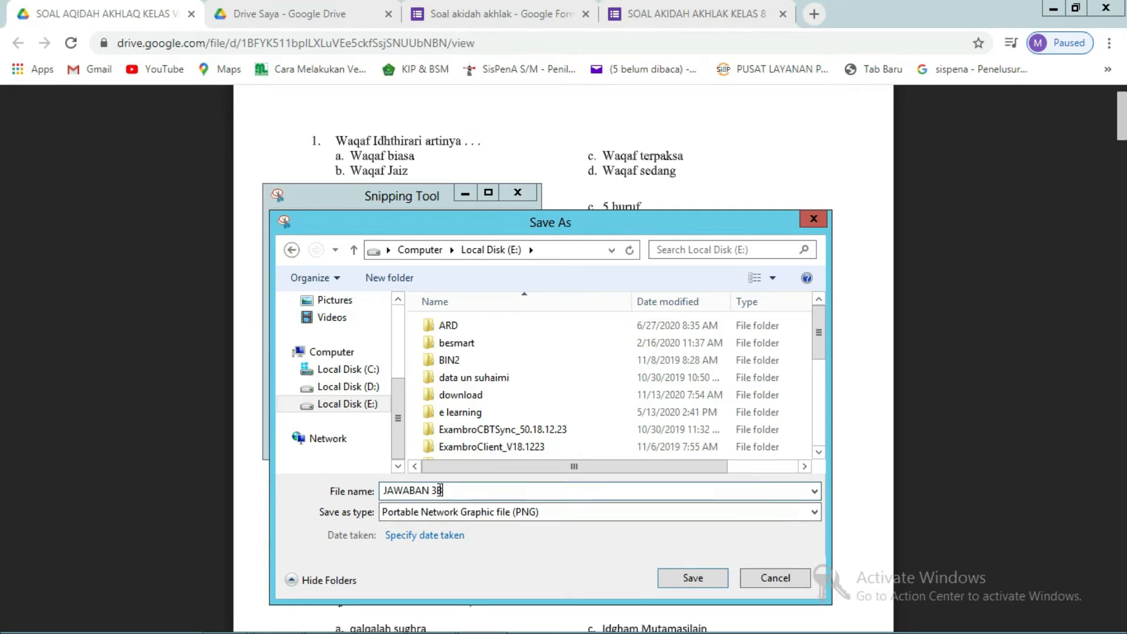
left_click(686, 579)
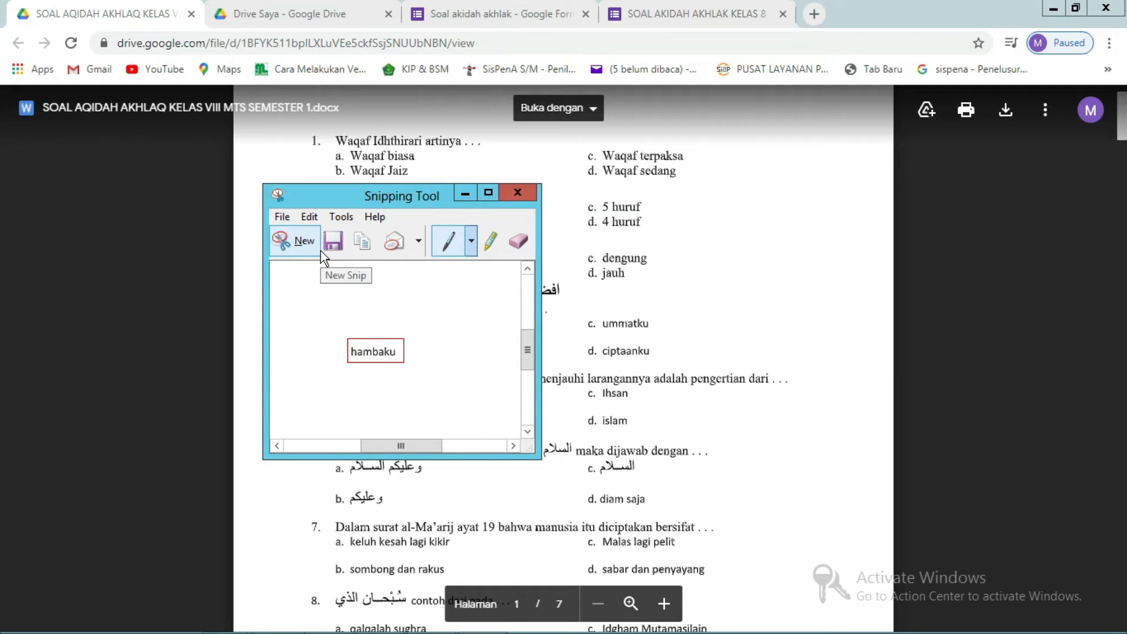
- Snip option c of question 4, "ummatku", and save it as JAWABAN 3C on Local Disk (E:)
left_click(301, 244)
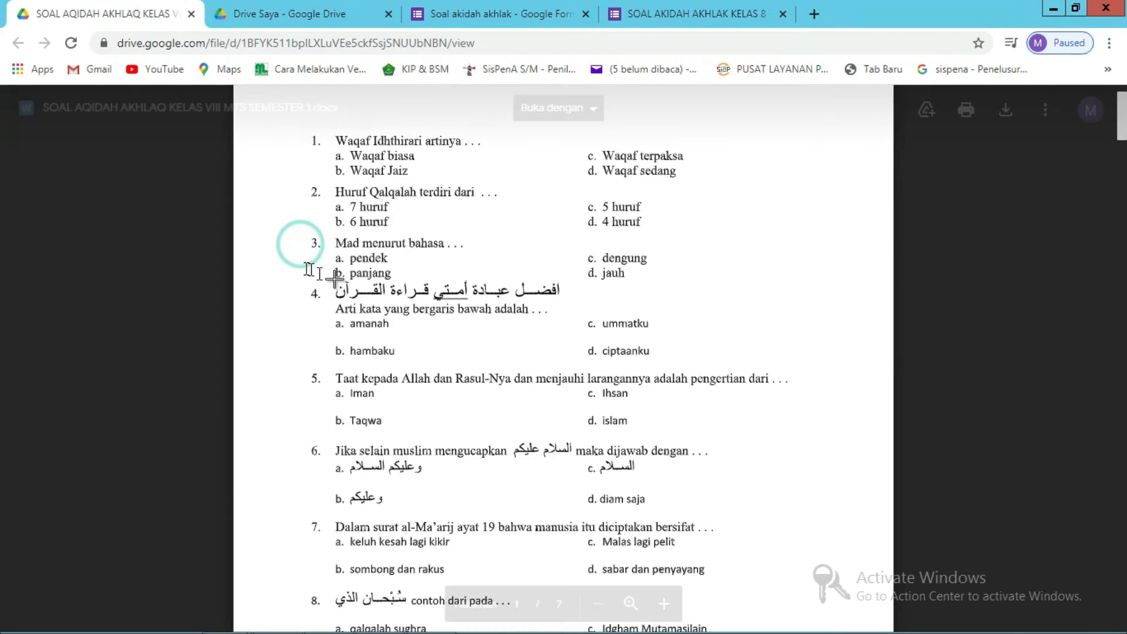
left_click_drag(600, 312, 656, 336)
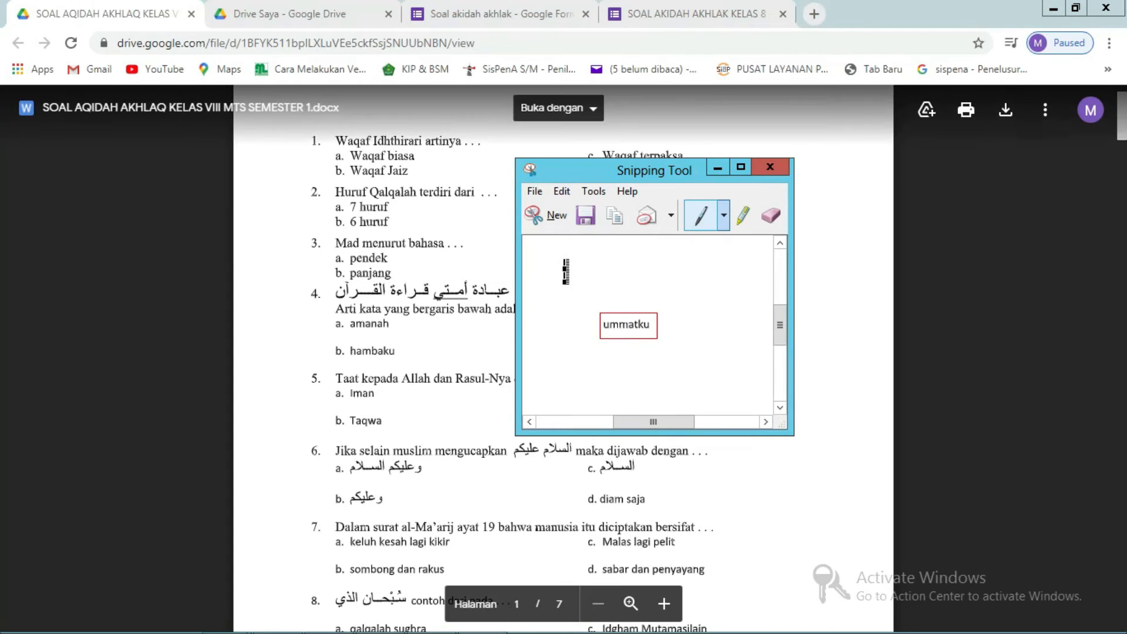
left_click(592, 215)
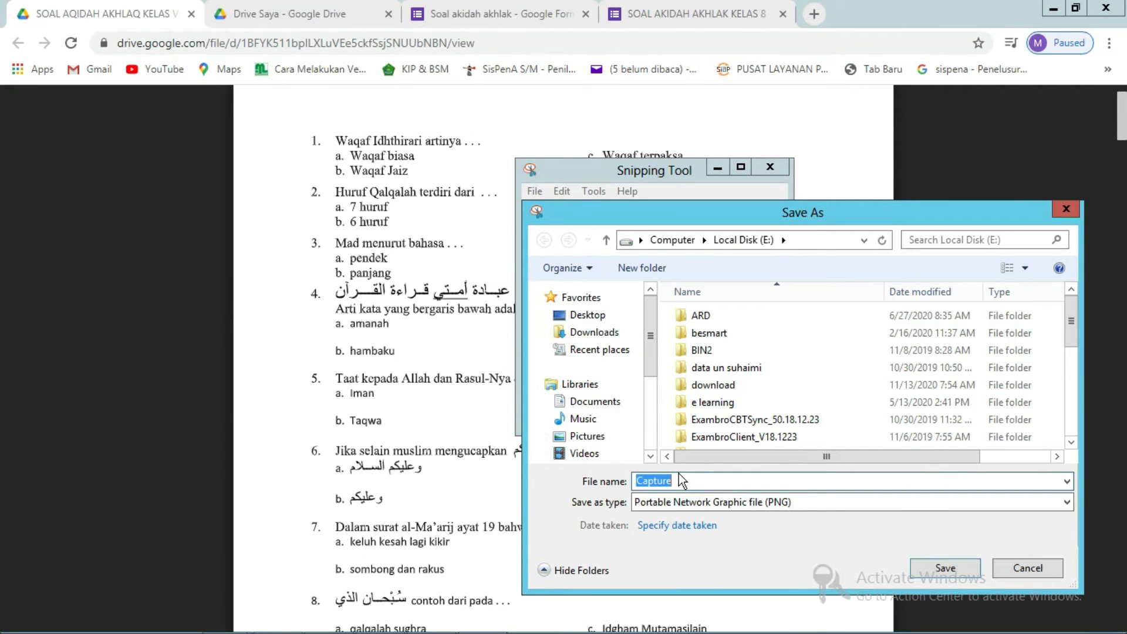
type("JAWABAN")
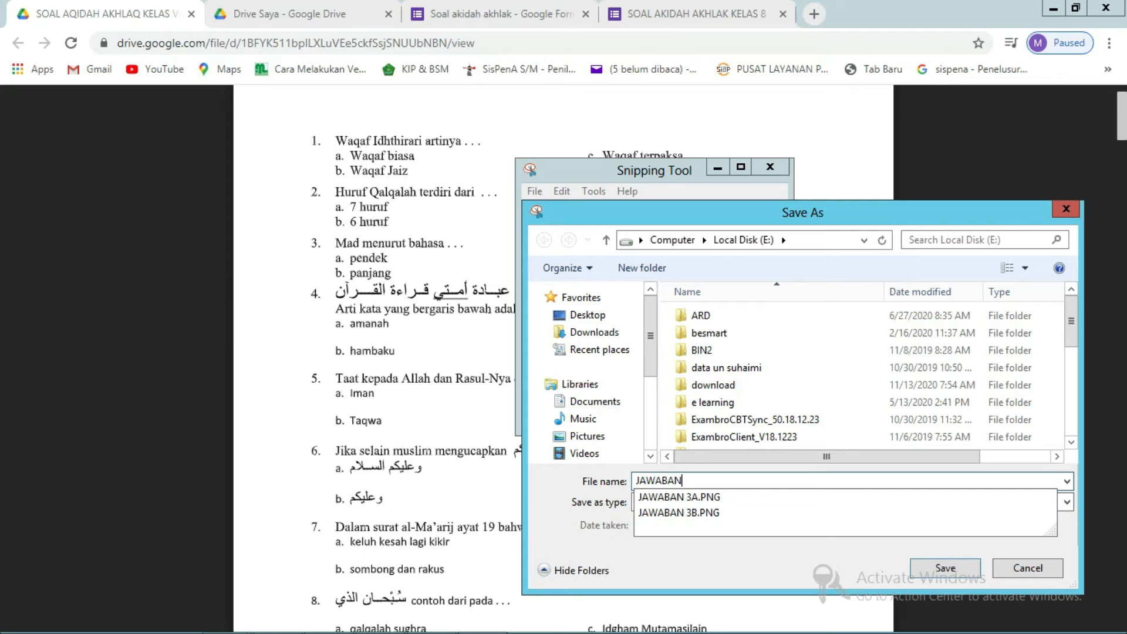
type(" 3C")
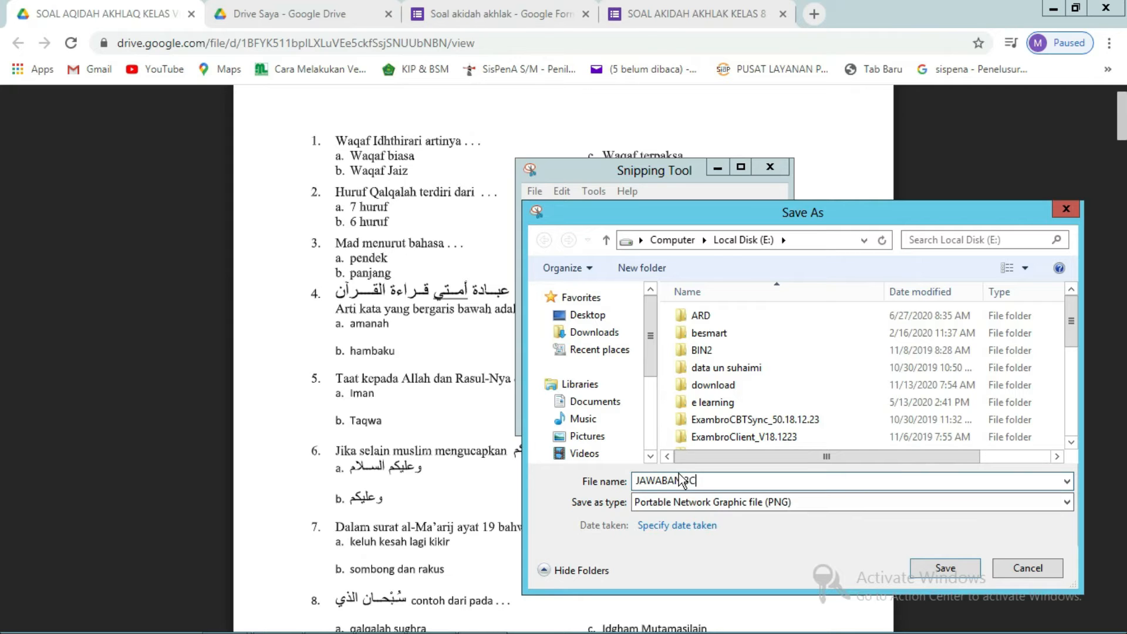
left_click(946, 568)
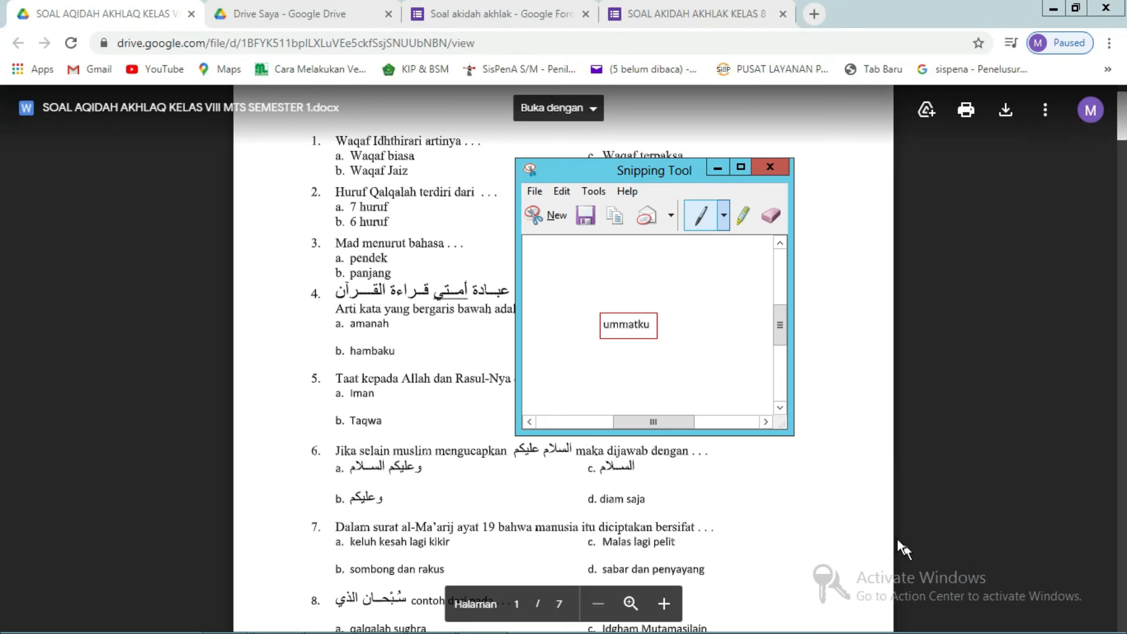
- Snip option d of question 4, "ciptaanku", and save it as JAWABAN 3D on Local Disk (E:)
left_click(552, 222)
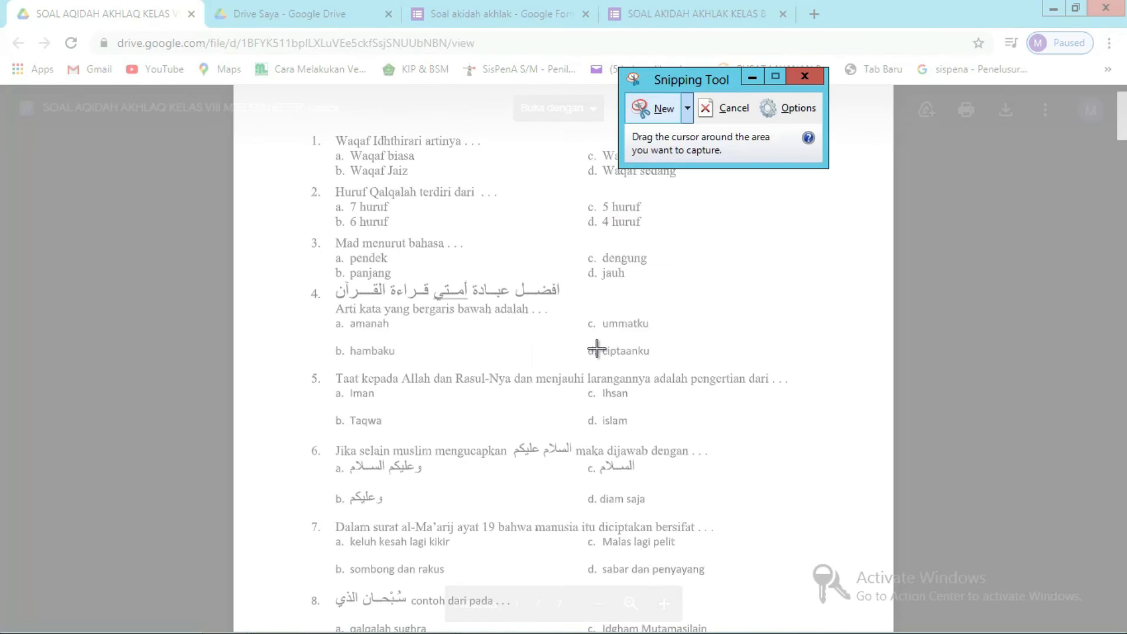
left_click_drag(599, 337, 662, 365)
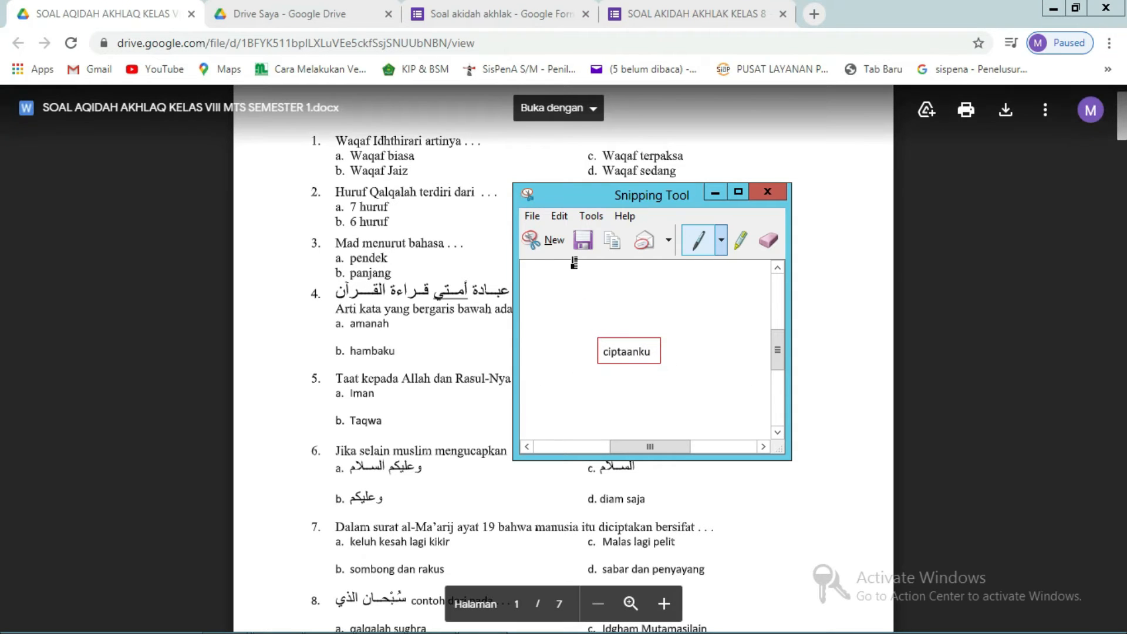
left_click(584, 242)
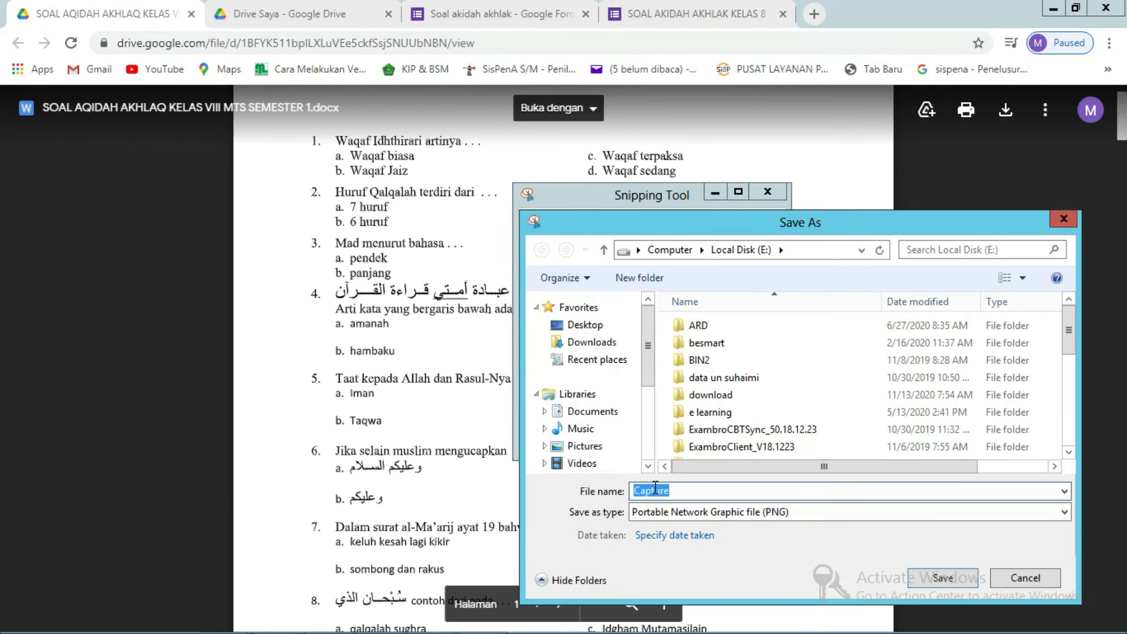
type("JAWABAN")
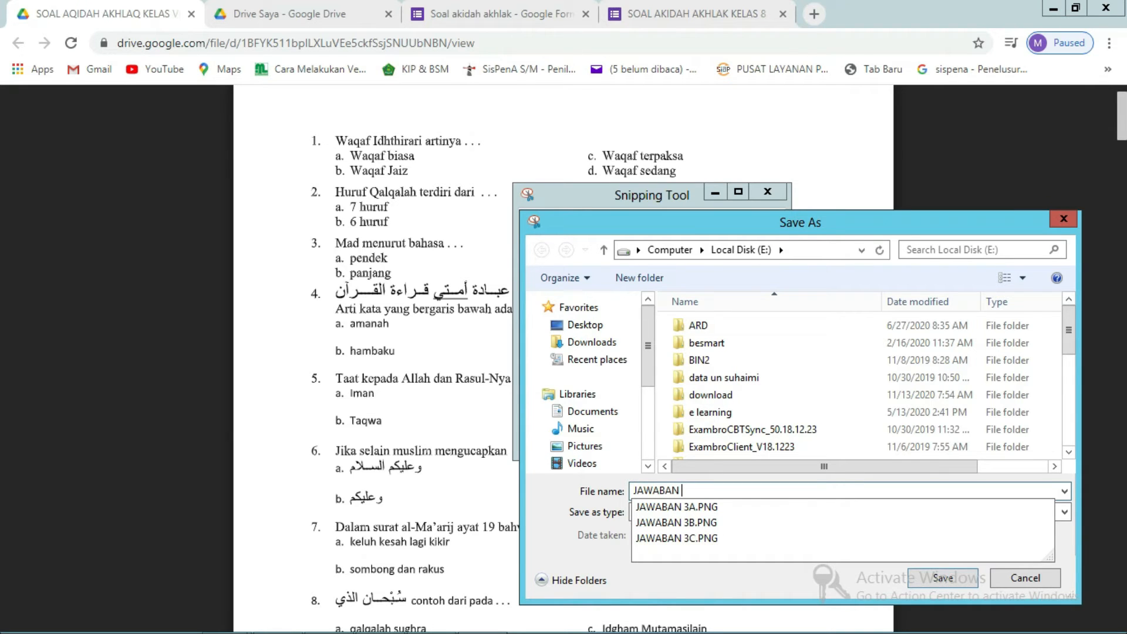
type(" 3D")
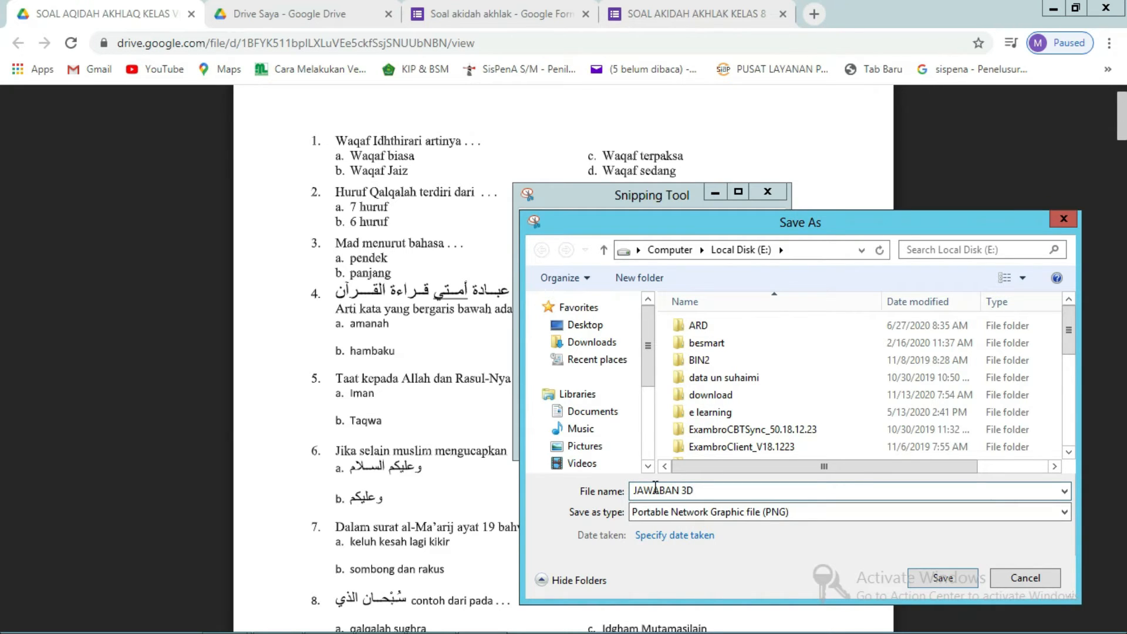
left_click(944, 577)
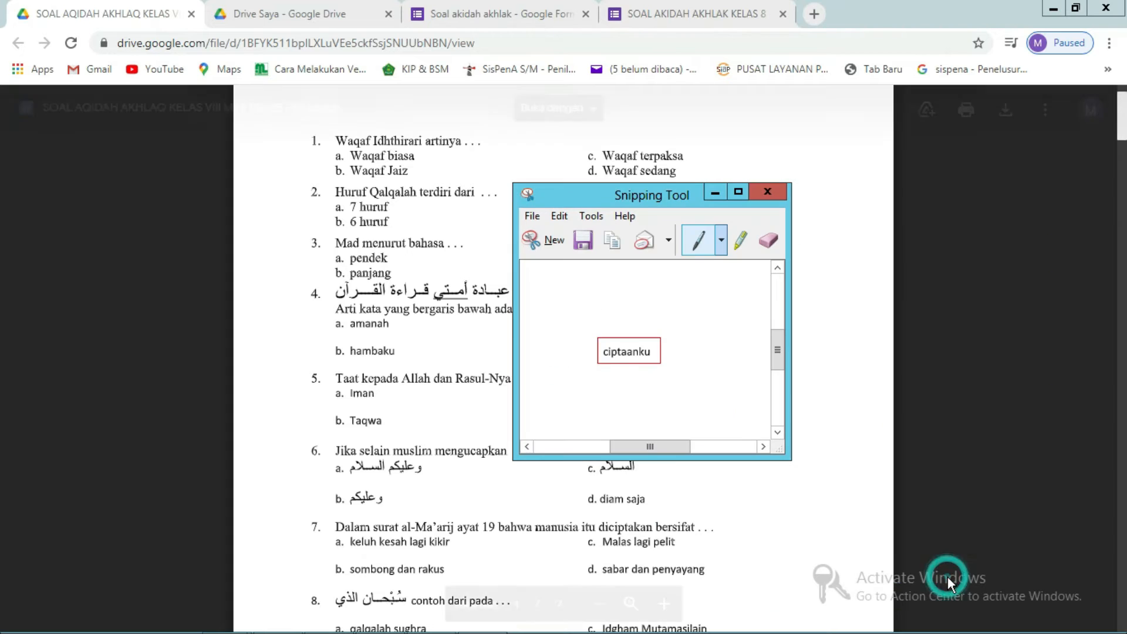
- Switch to the SOAL AKIDAH AKHLAK KELAS 8 form and insert the image SOAL 3 from Local Disk (E:) into the blank question
left_click(710, 18)
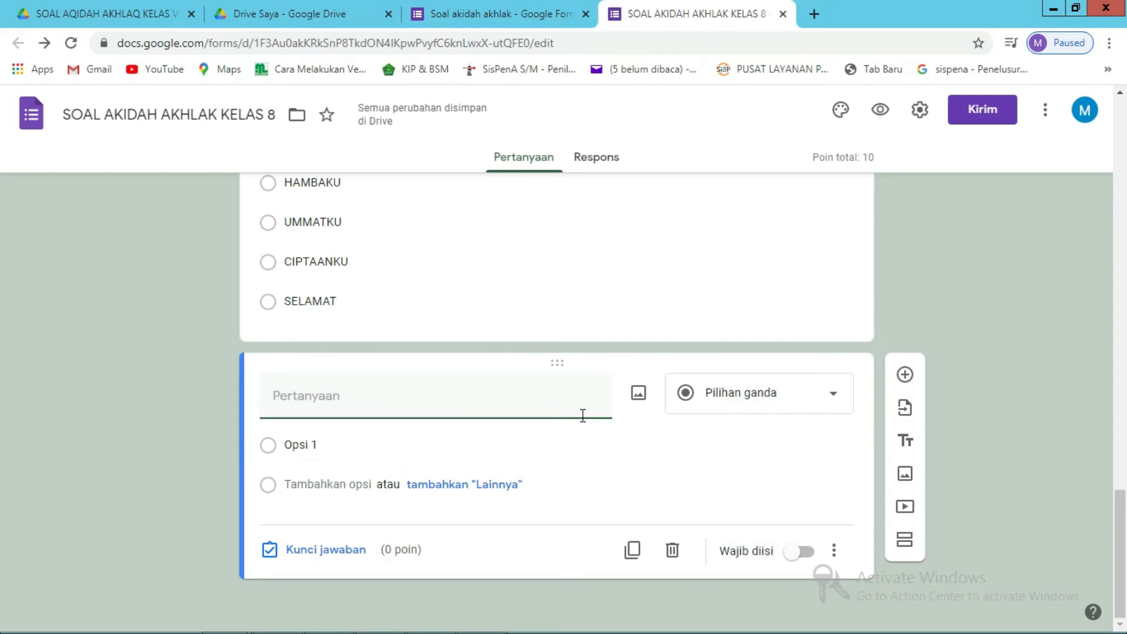
left_click(636, 406)
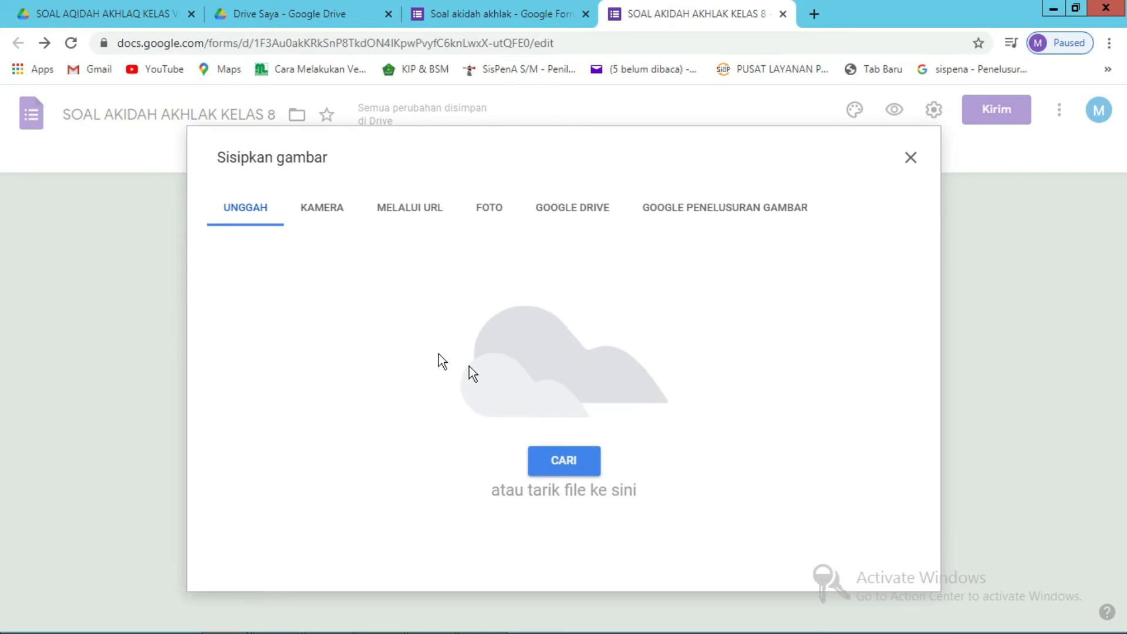
left_click(559, 464)
left_click(95, 263)
scroll(555, 227, "down", 7)
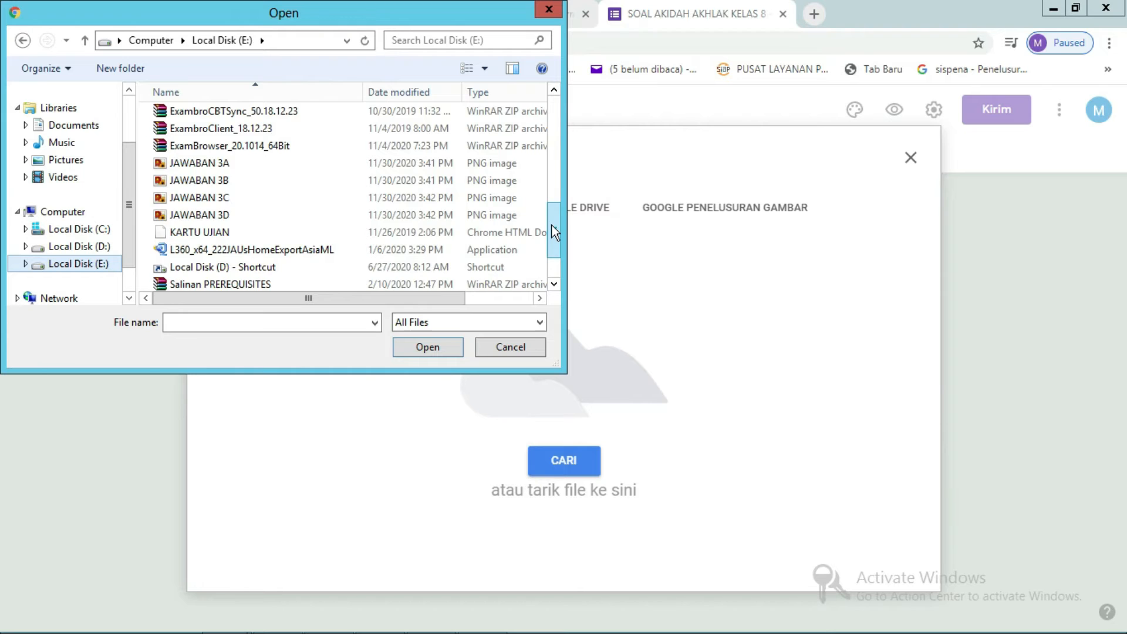
scroll(552, 235, "down", 1)
left_click(293, 263)
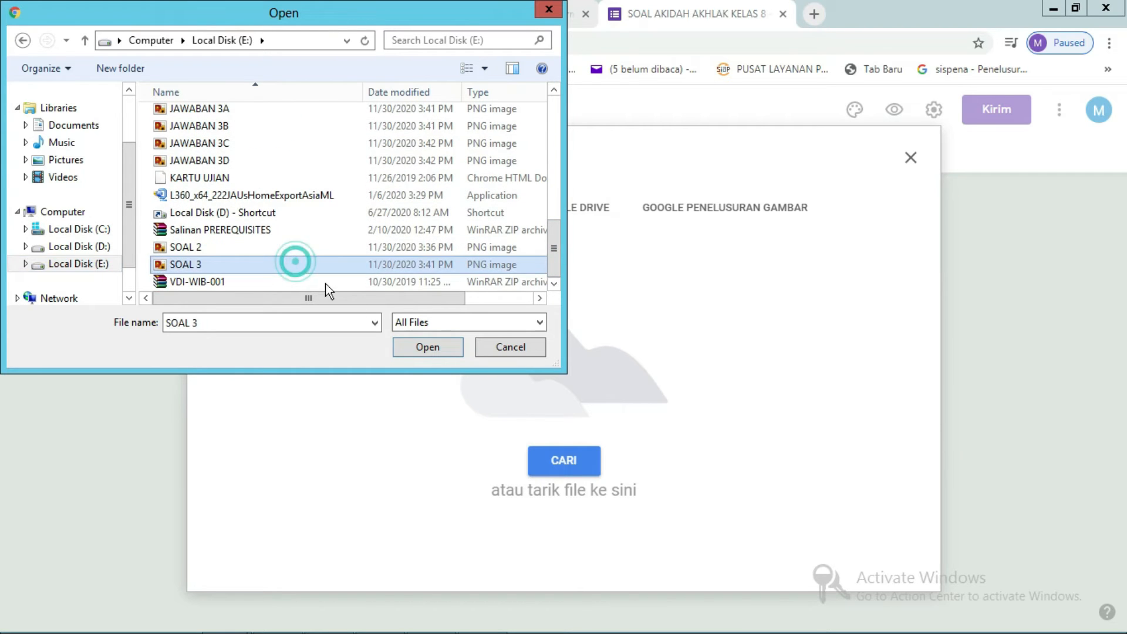
left_click(434, 348)
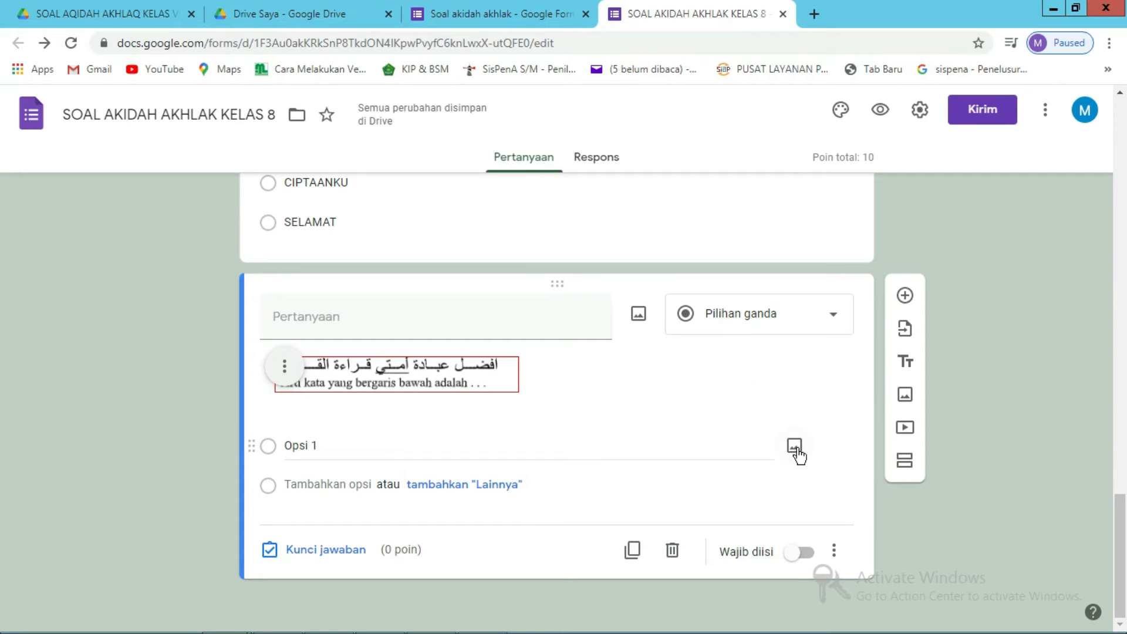
- Attach the image JAWABAN 3A from Local Disk (E:) to the question's first option
left_click(794, 447)
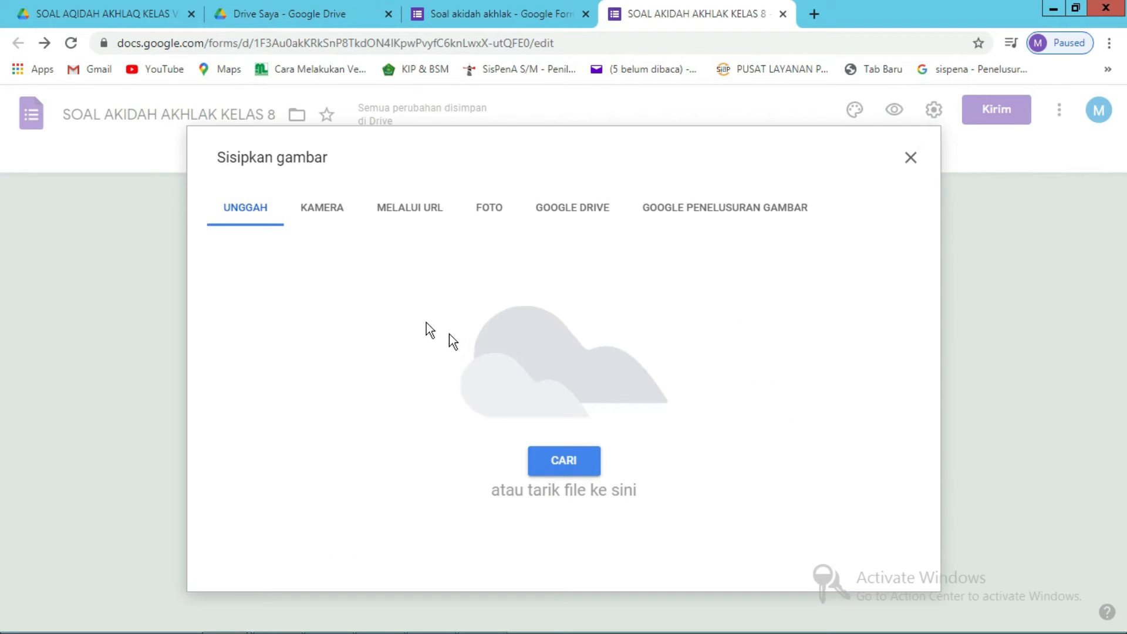
left_click(565, 462)
left_click(550, 200)
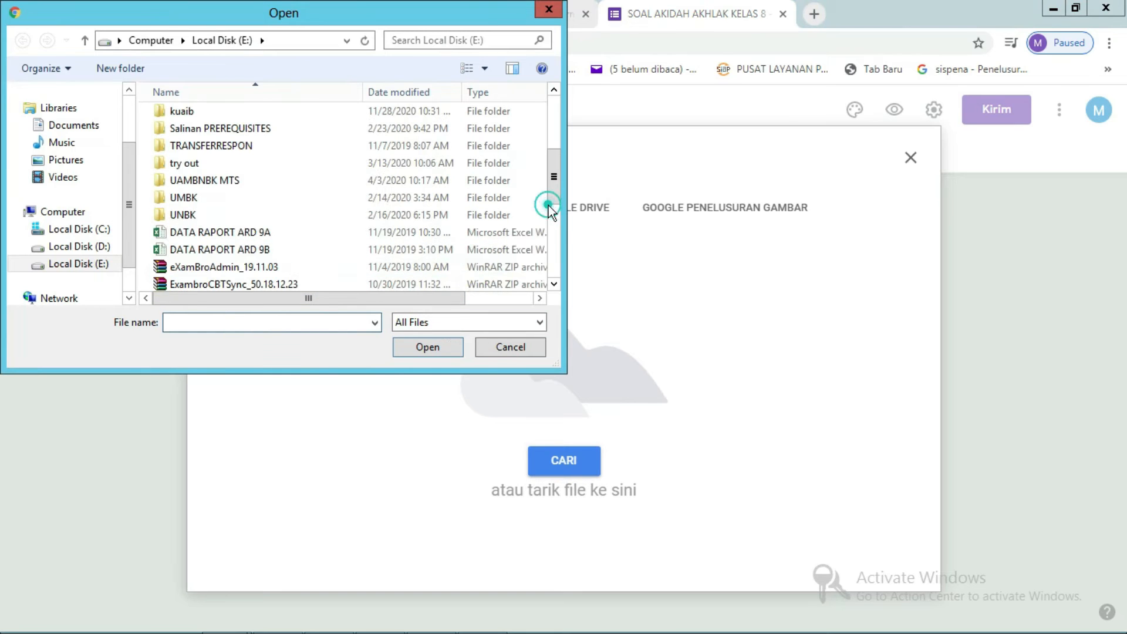
left_click(552, 218)
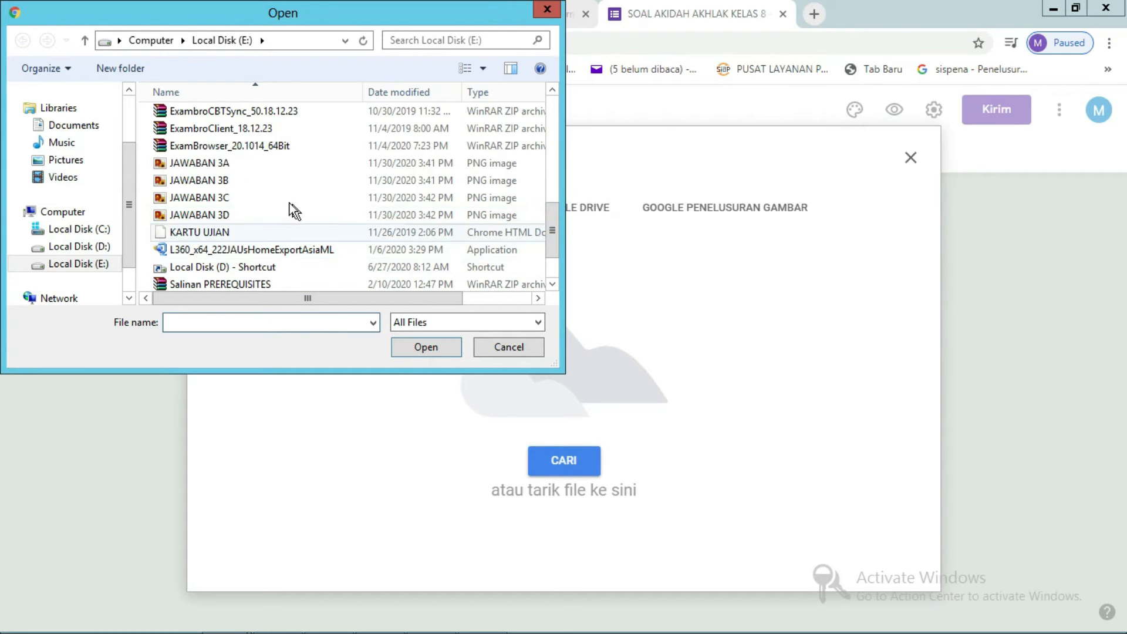
left_click(260, 162)
left_click(400, 347)
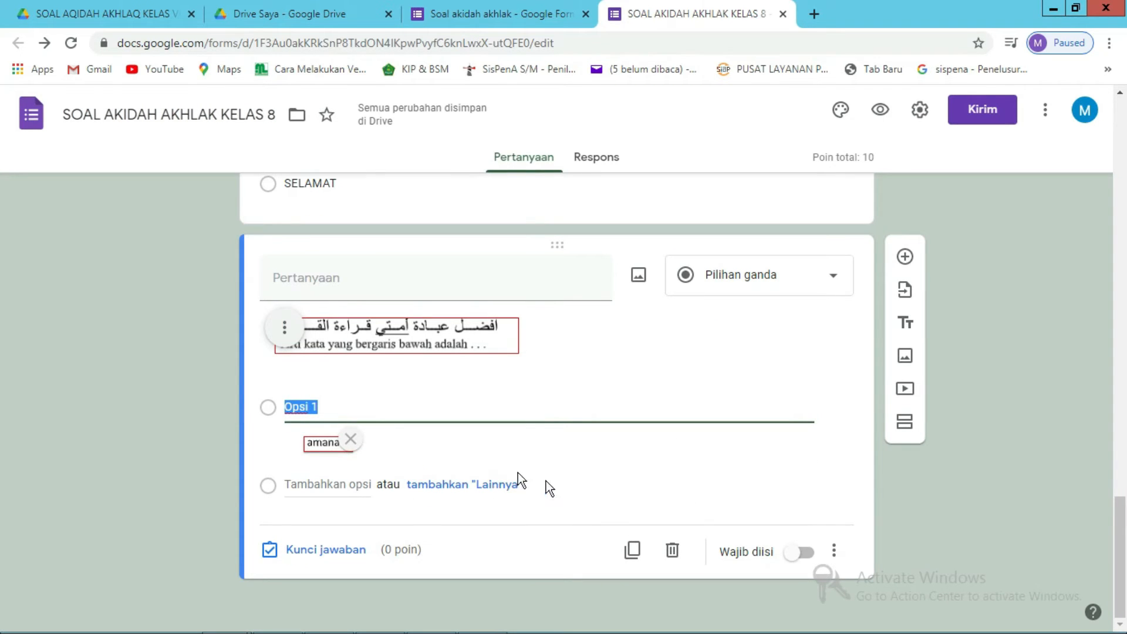
- Add a second option to the question and attach the image JAWABAN 3B to it
left_click(322, 491)
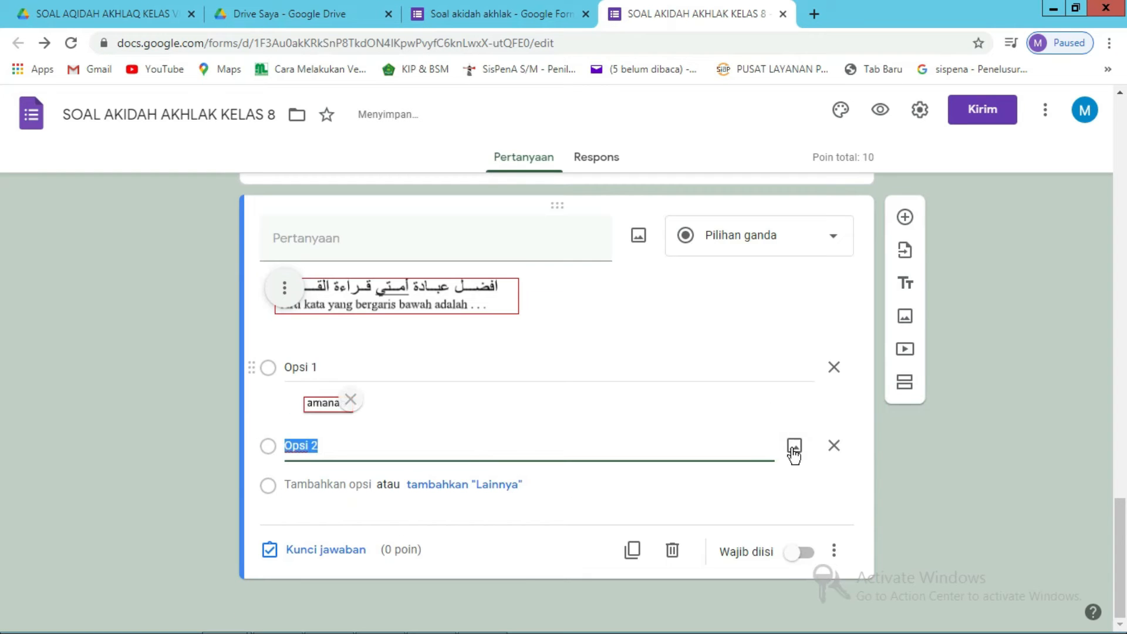
left_click(794, 450)
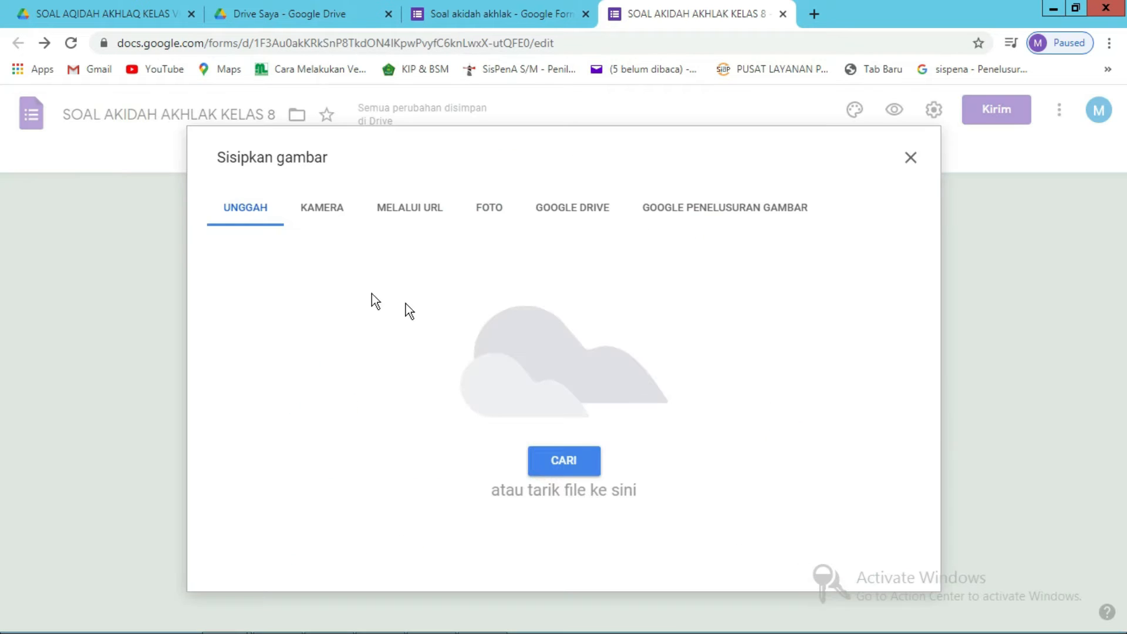
left_click(574, 463)
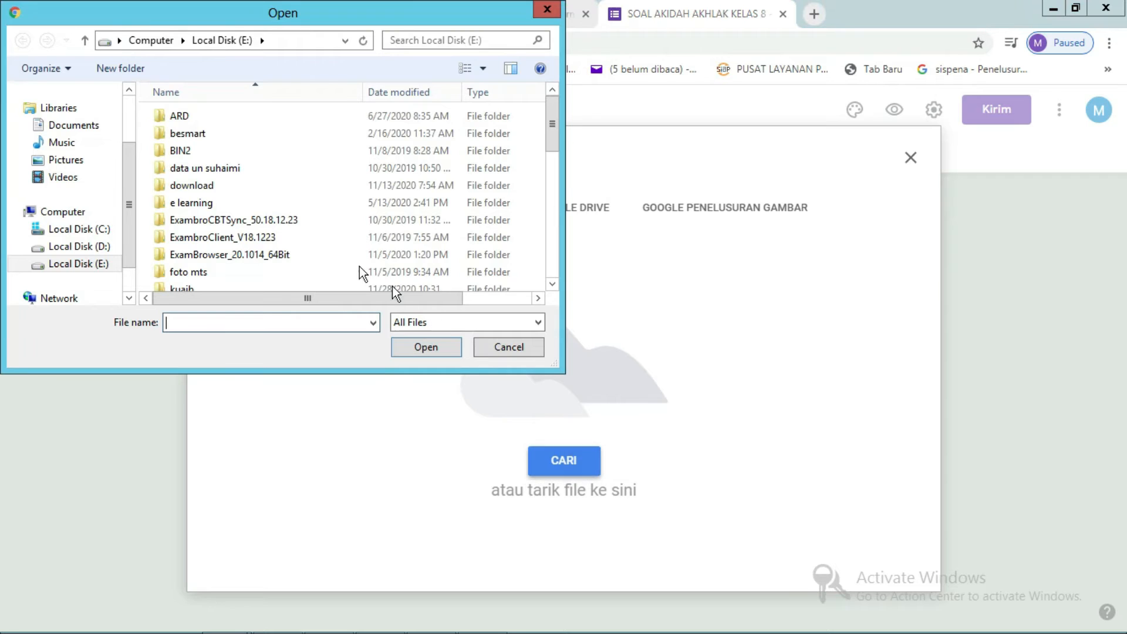
left_click(549, 232)
left_click(548, 232)
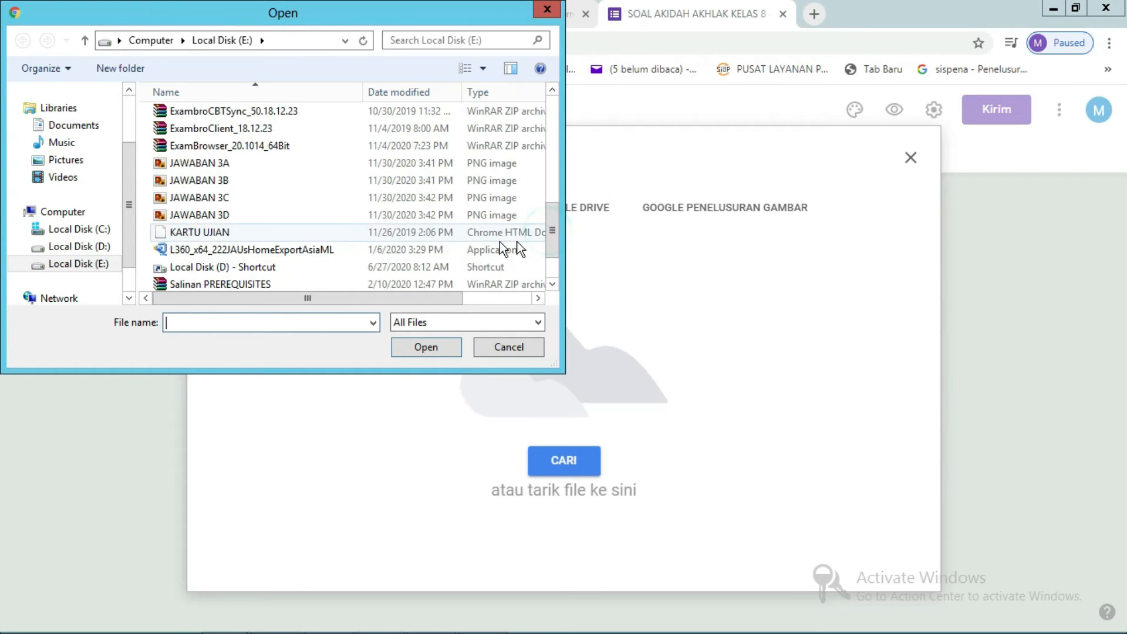
left_click(268, 187)
left_click(404, 343)
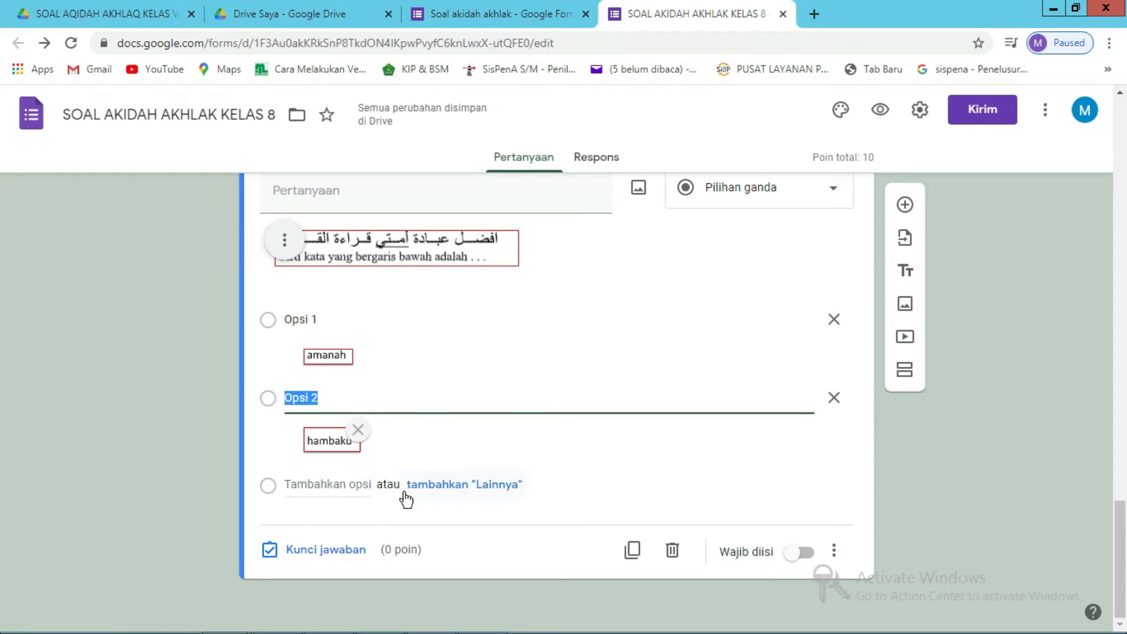
- Add a third option to the question and attach the image JAWABAN 3C to it
left_click(336, 485)
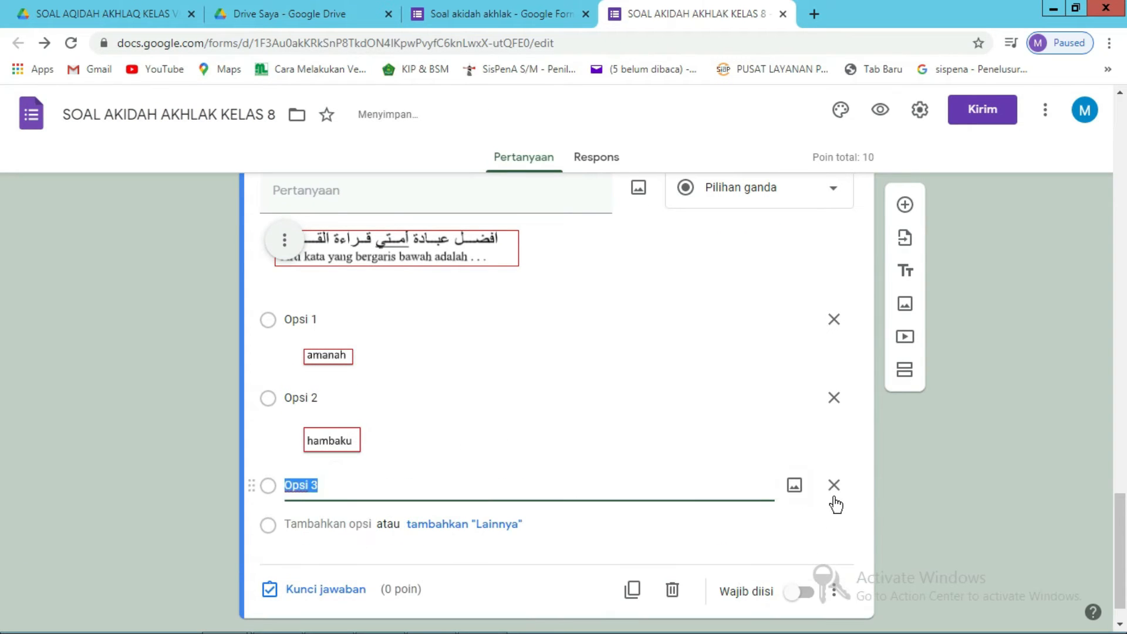
left_click(794, 487)
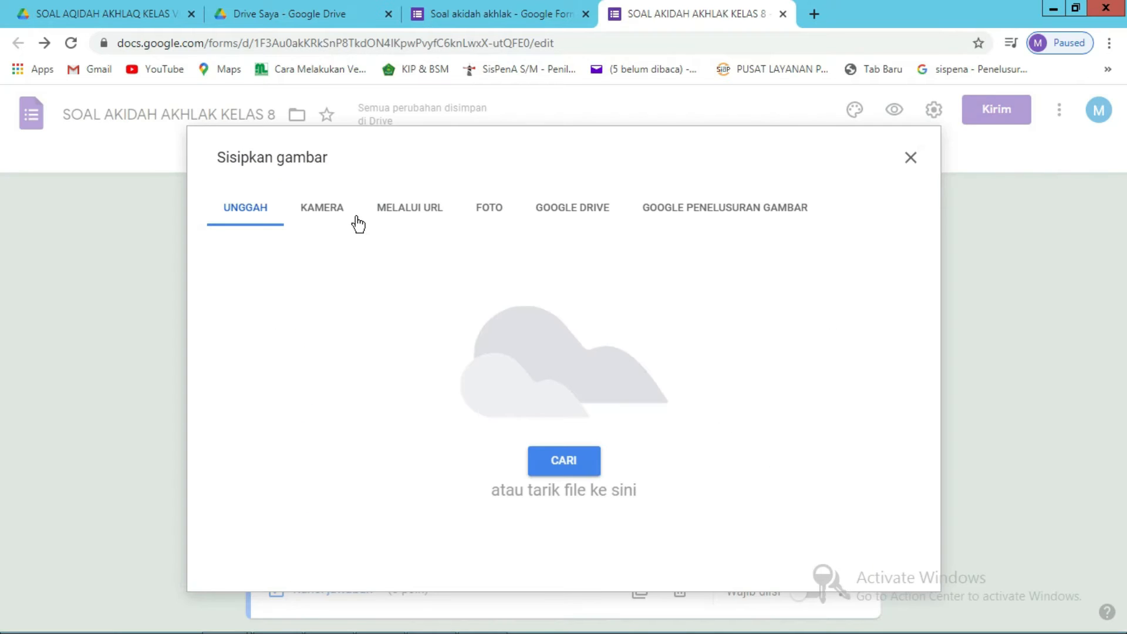
left_click(565, 463)
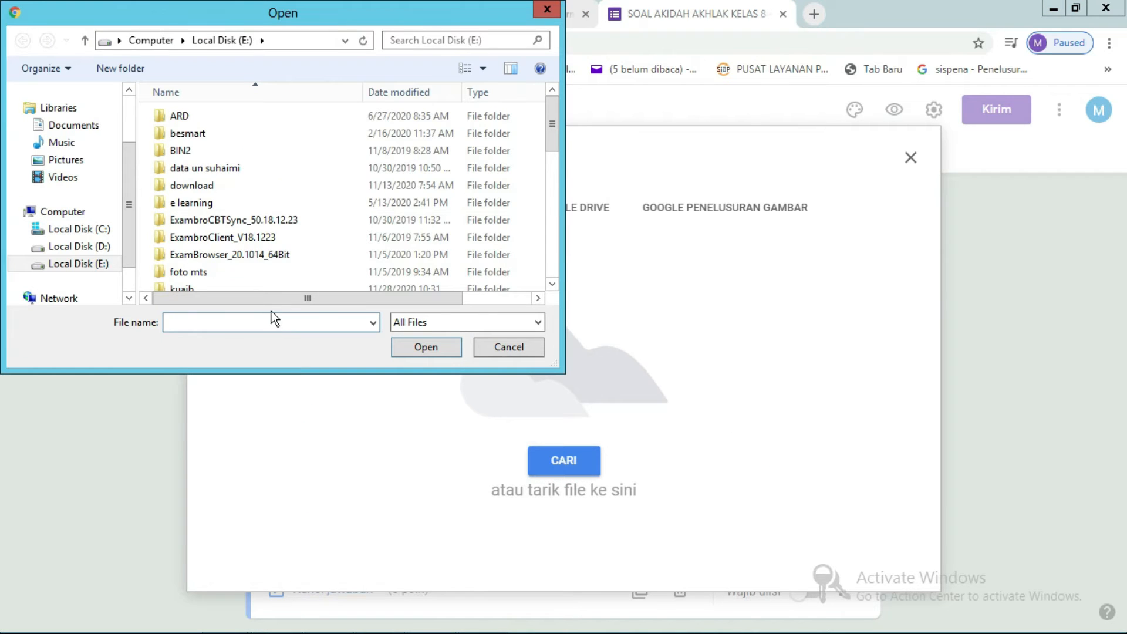
left_click(555, 254)
left_click(549, 244)
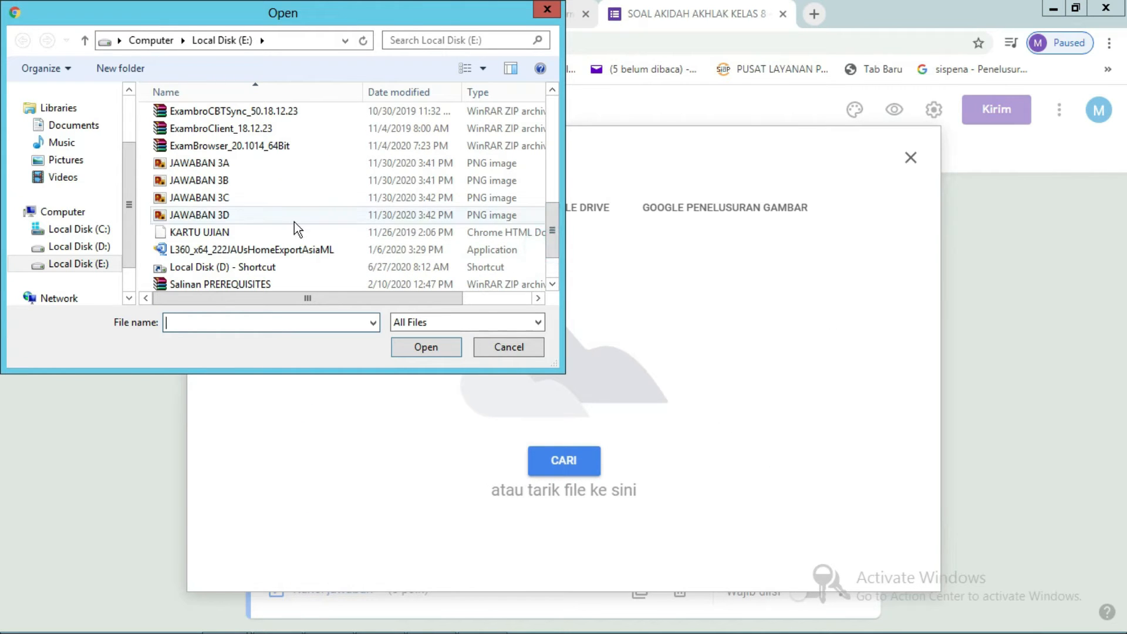
left_click(260, 187)
left_click(262, 199)
left_click(425, 348)
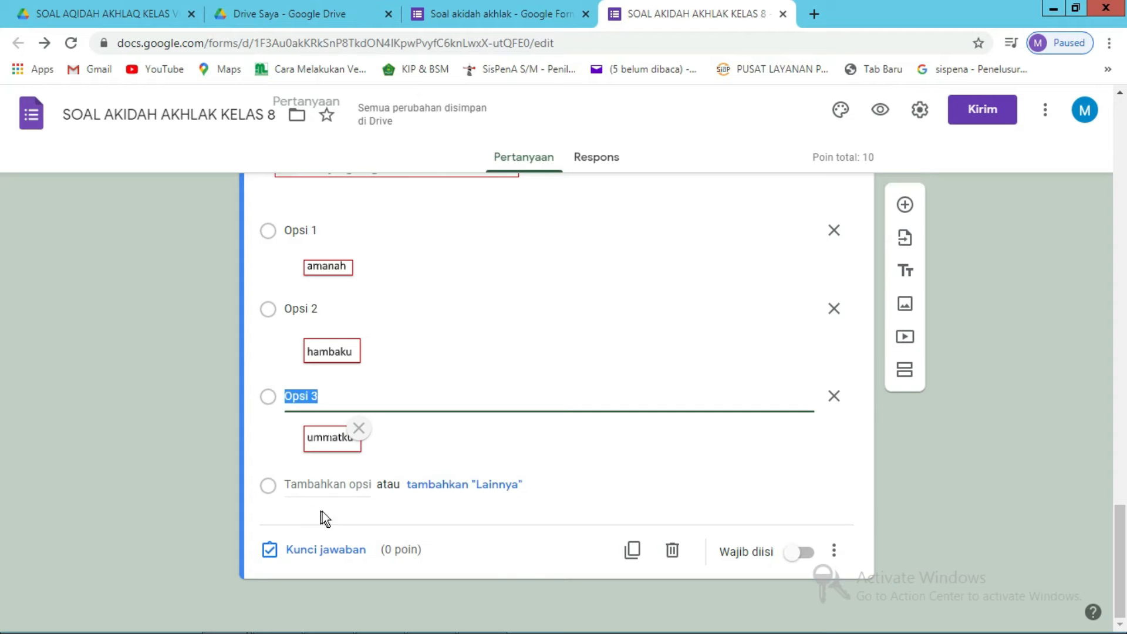
- Add a fourth option to the question and attach the image JAWABAN 3D to it
left_click(324, 485)
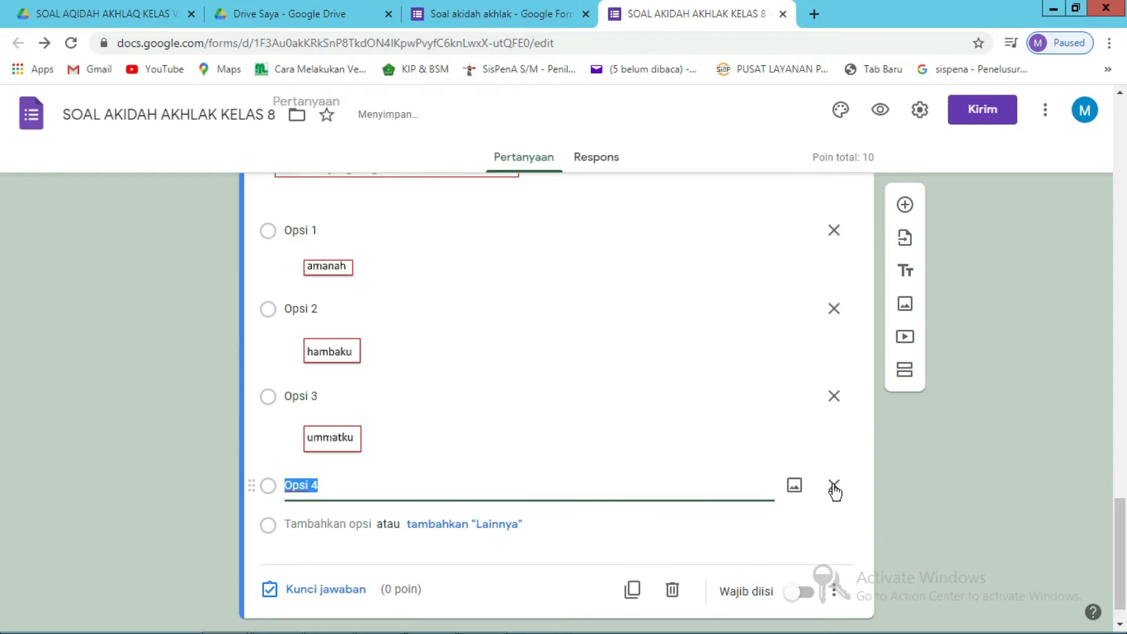
left_click(792, 490)
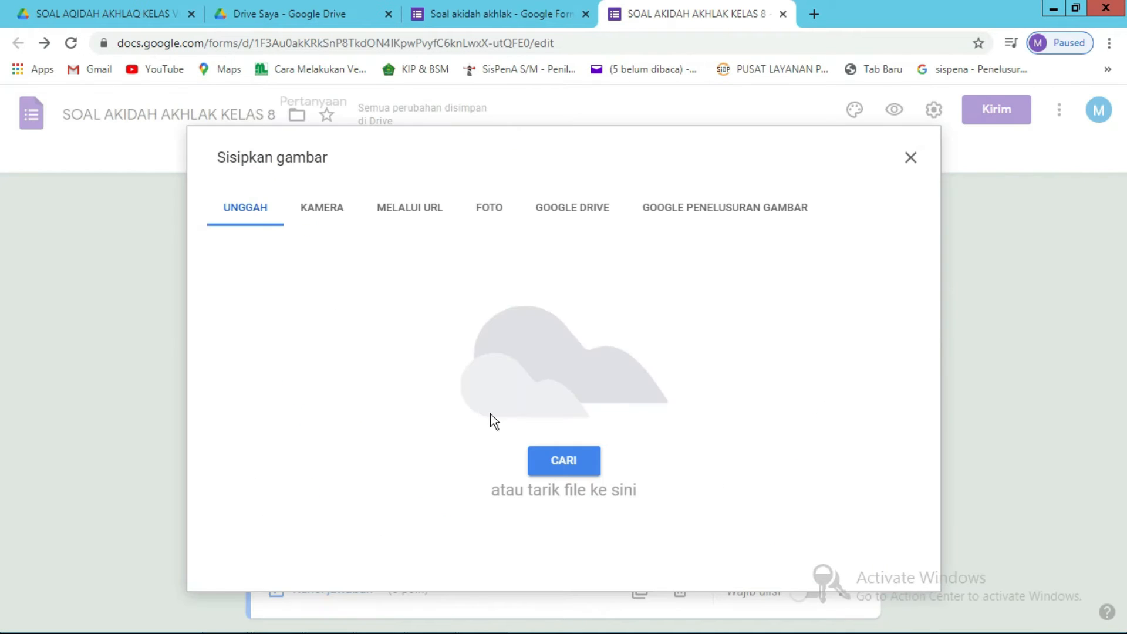
left_click(565, 465)
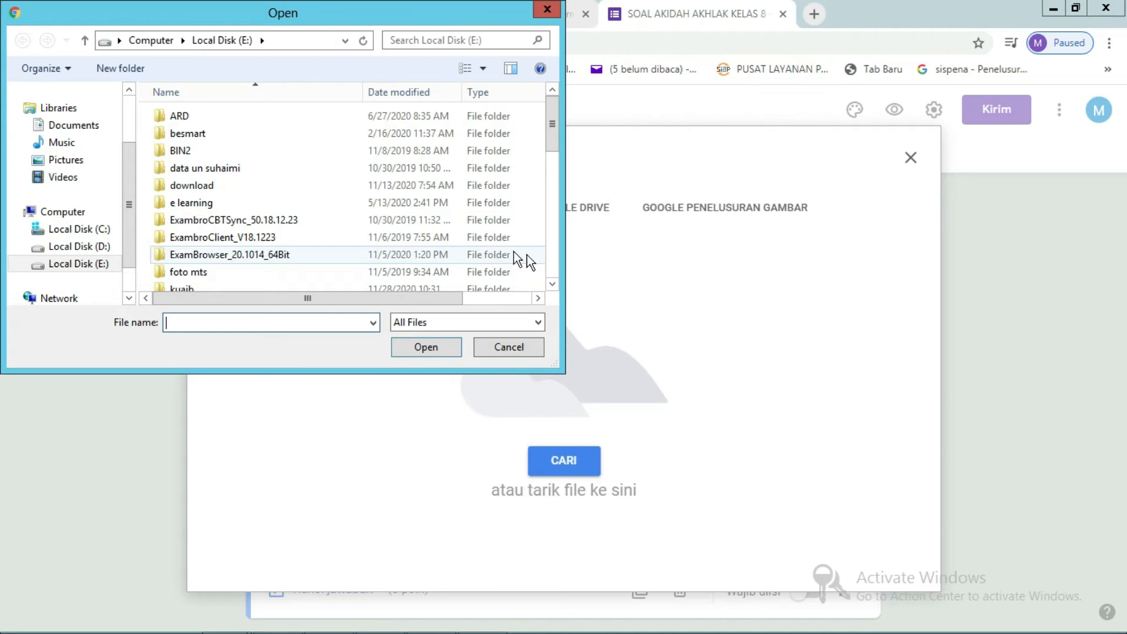
left_click(552, 258)
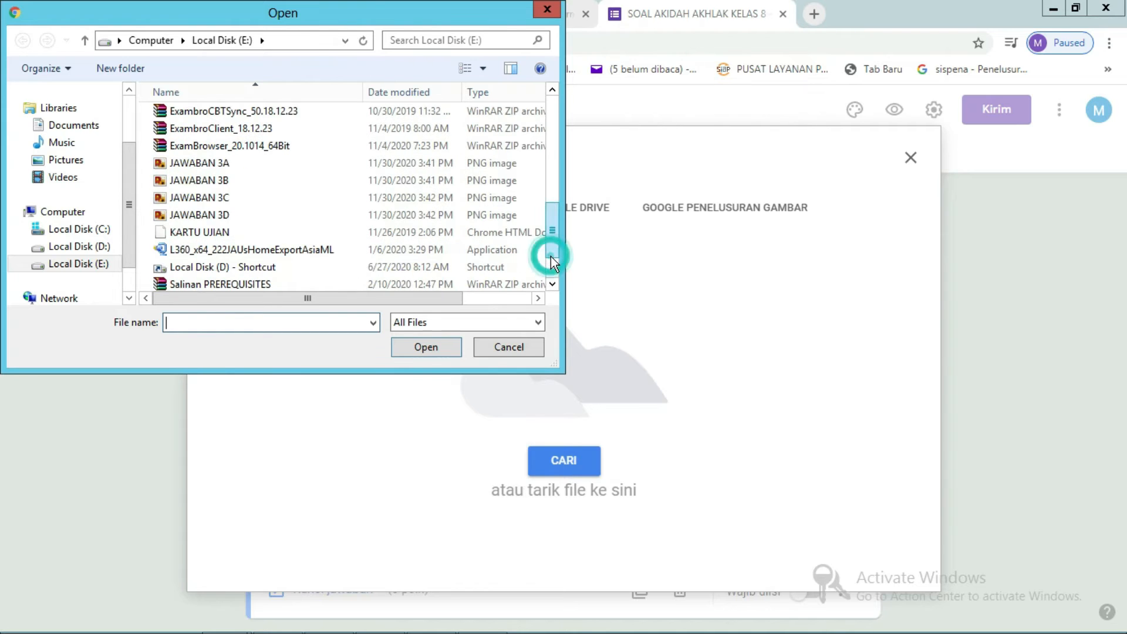
left_click(235, 215)
left_click(411, 346)
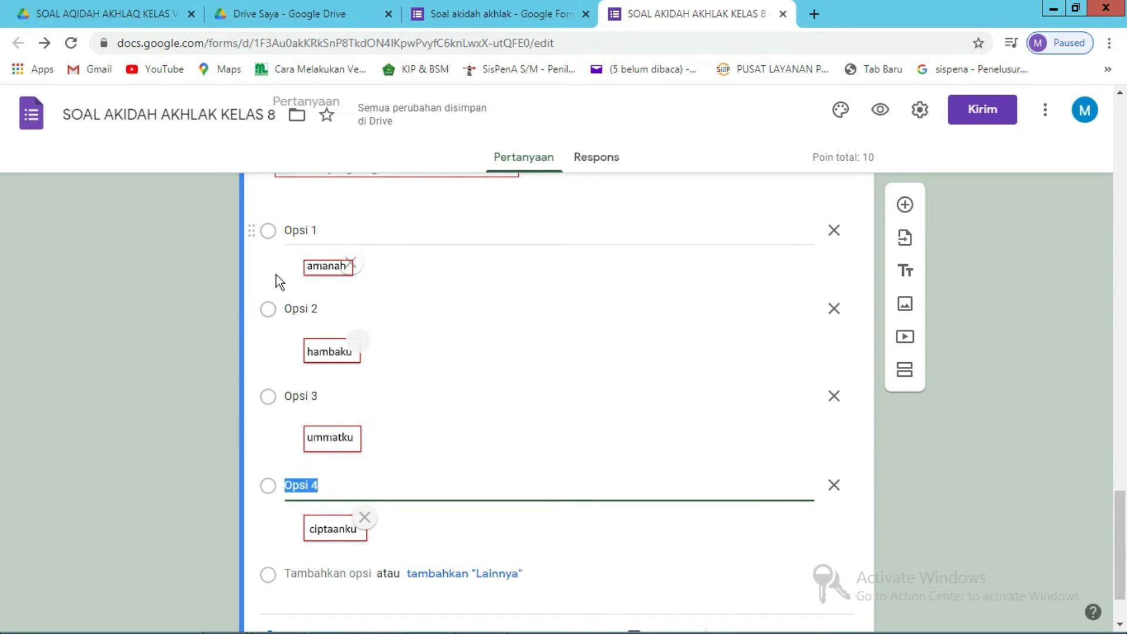
- Retype the label of the first option, the one with the "amanah" image, as OPSI 1
left_click(292, 230)
left_click(320, 229)
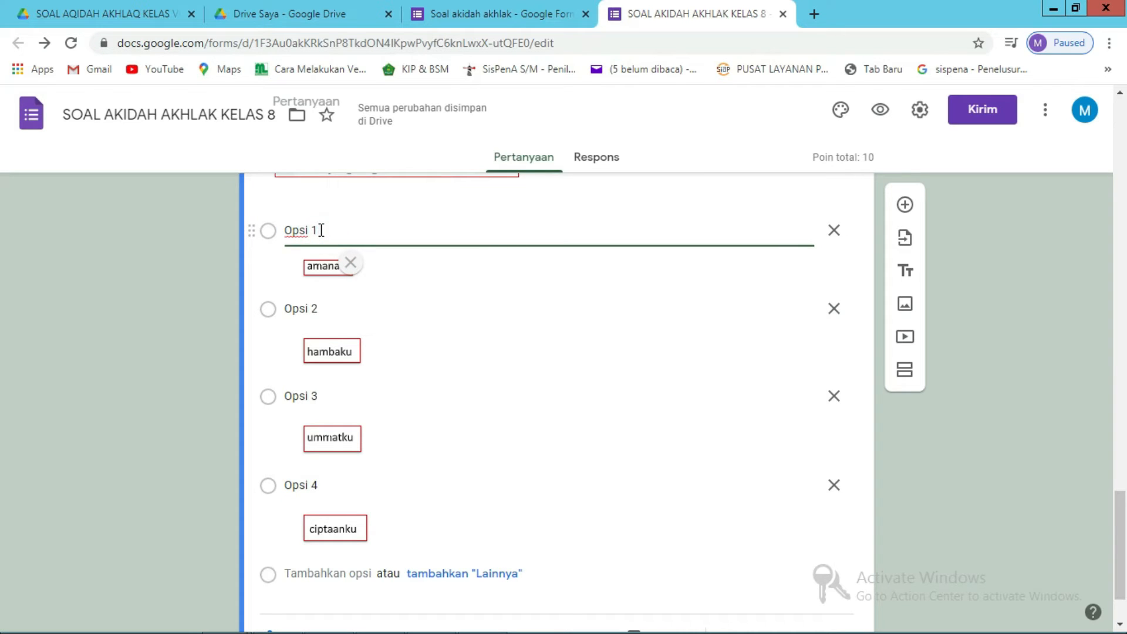
left_click_drag(320, 229, 286, 224)
type("OPSI")
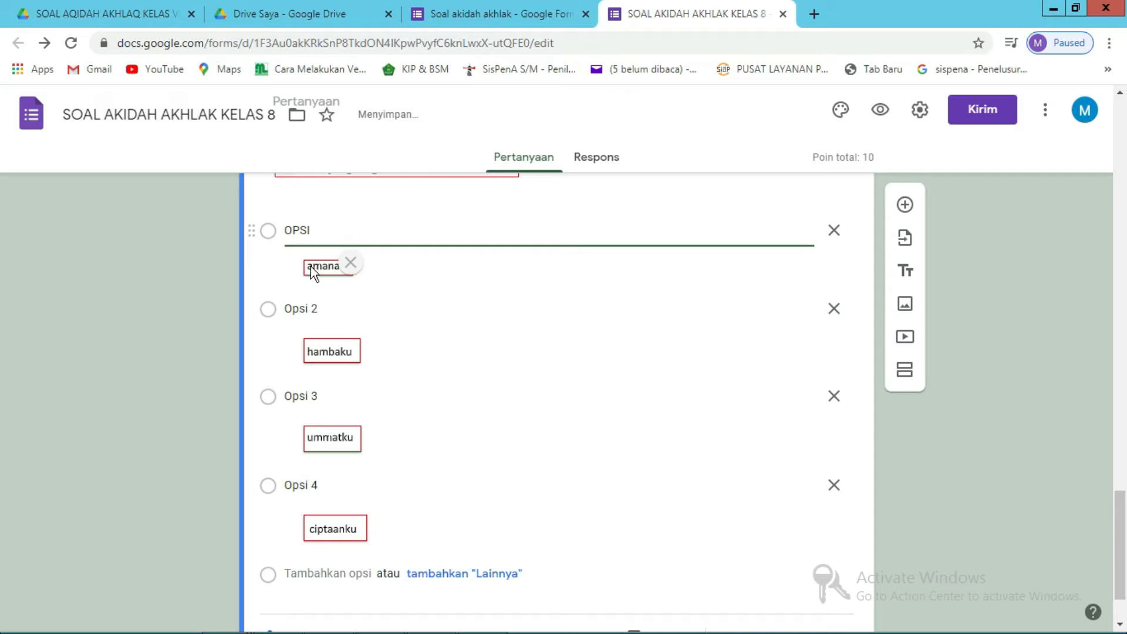
type(" 1")
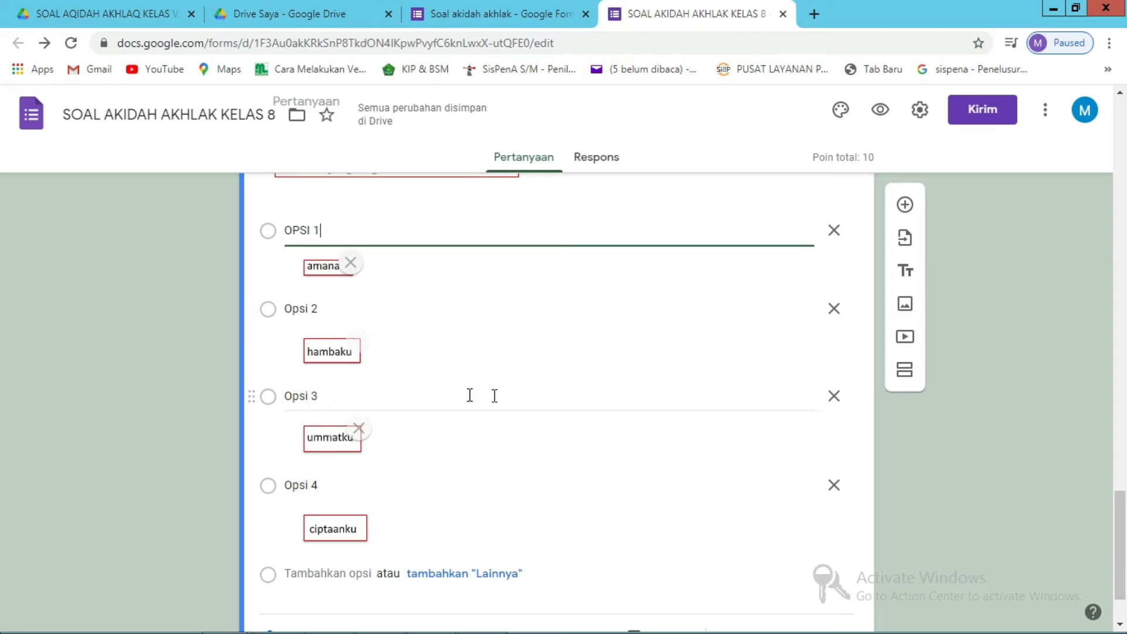
- Set the question's answer key to Opsi 3 "ummatku" worth 5 points and make the question required
scroll(495, 396, "down", 2)
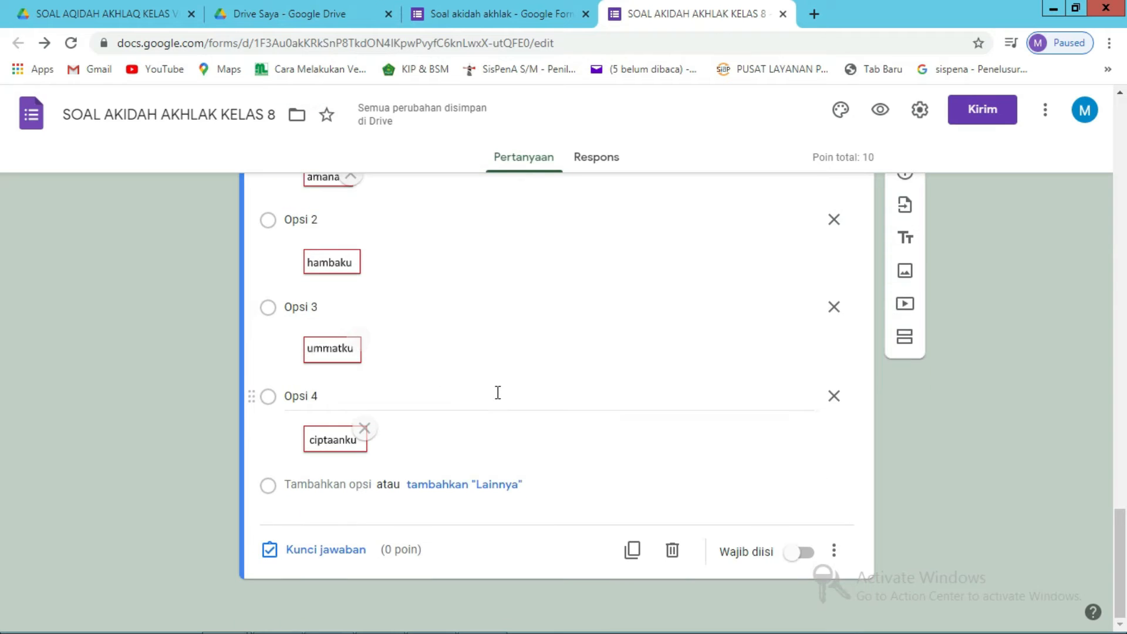
left_click(327, 551)
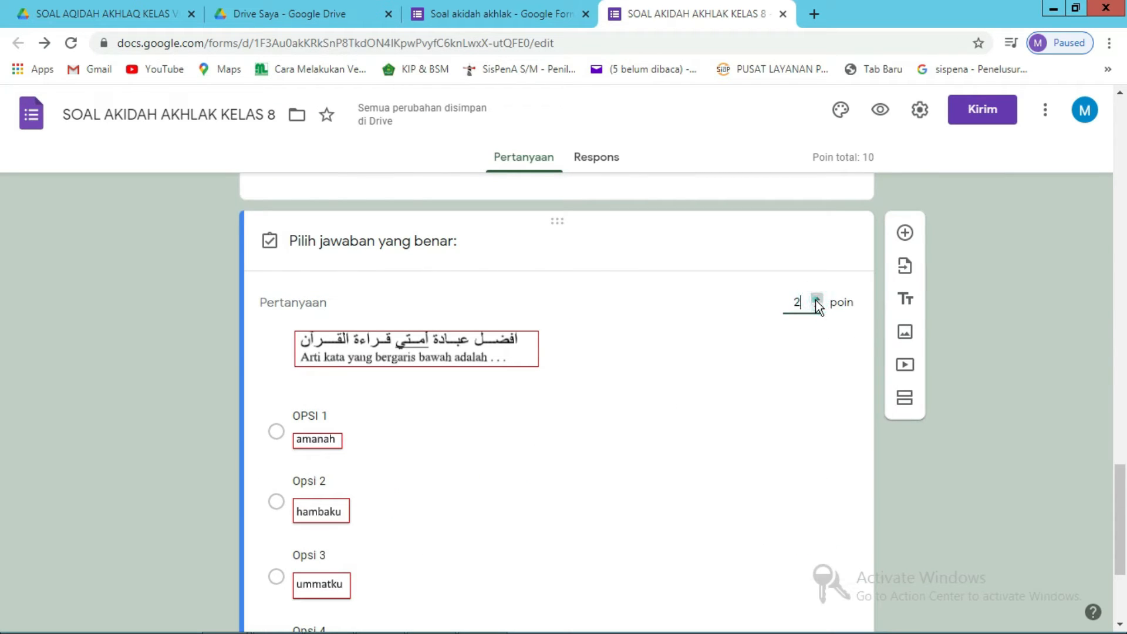
scroll(587, 432, "down", 3)
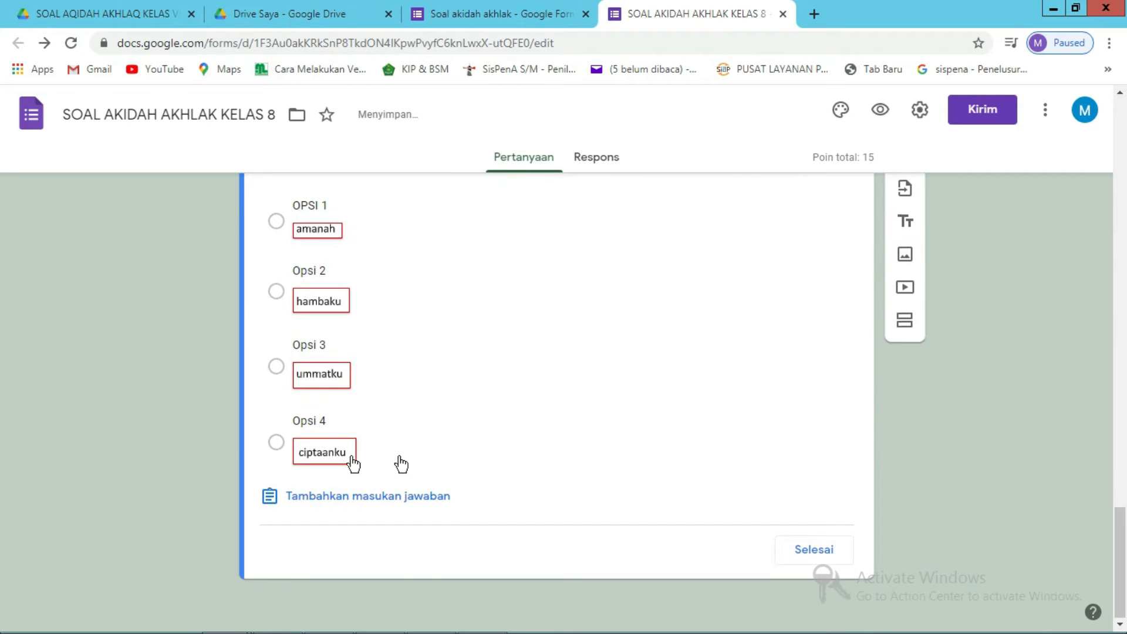
scroll(324, 384, "up", 1)
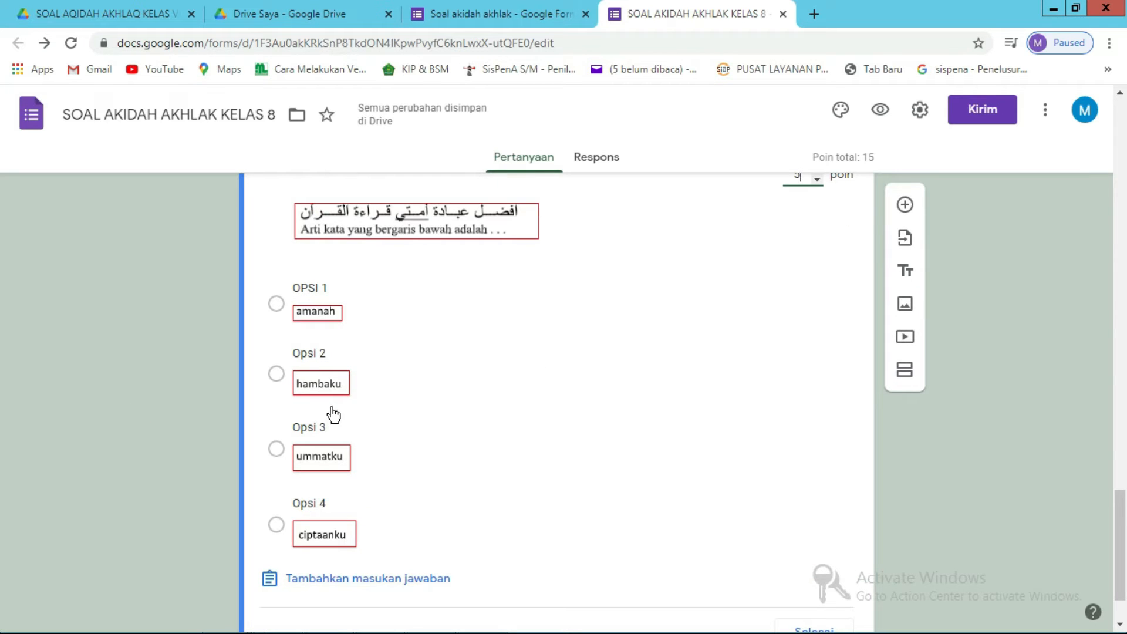
left_click(277, 450)
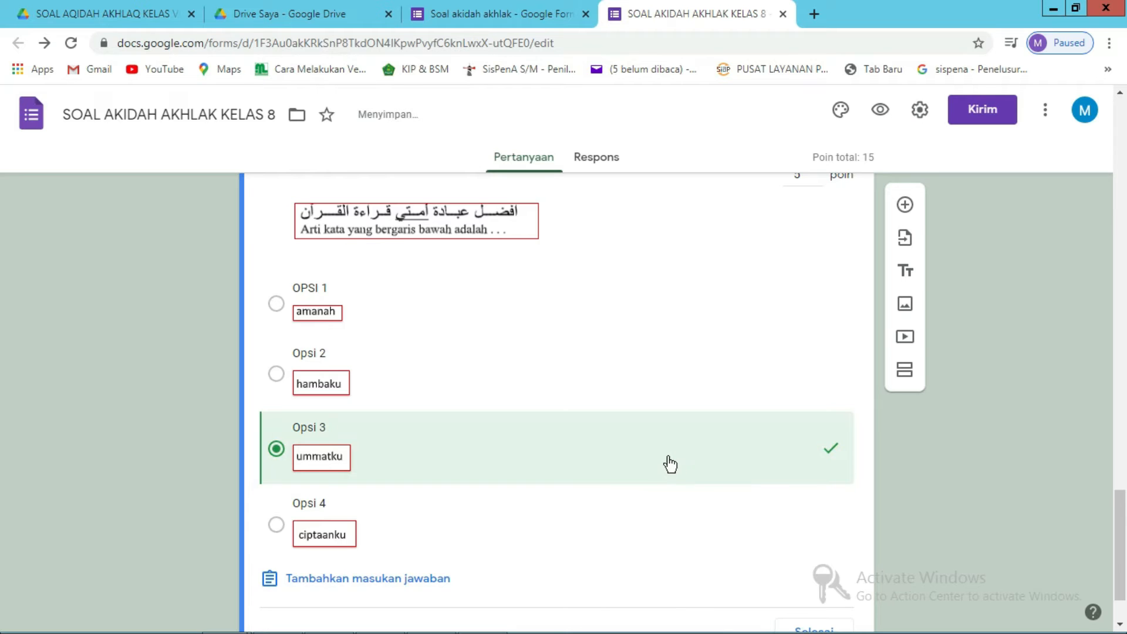
scroll(671, 463, "down", 1)
left_click(836, 555)
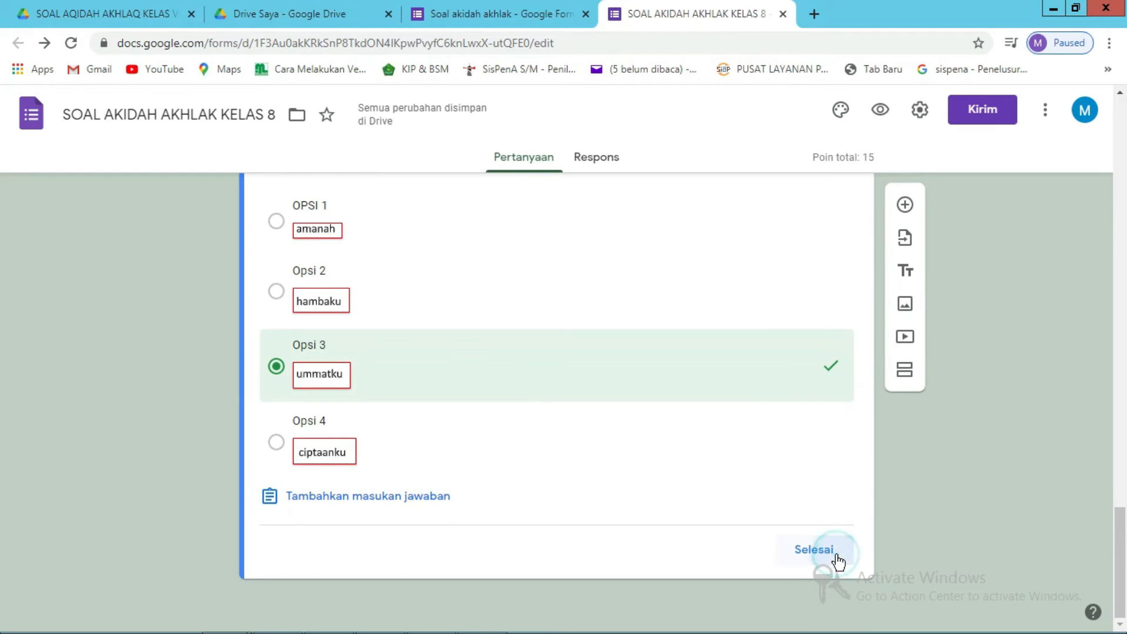
scroll(789, 506, "down", 3)
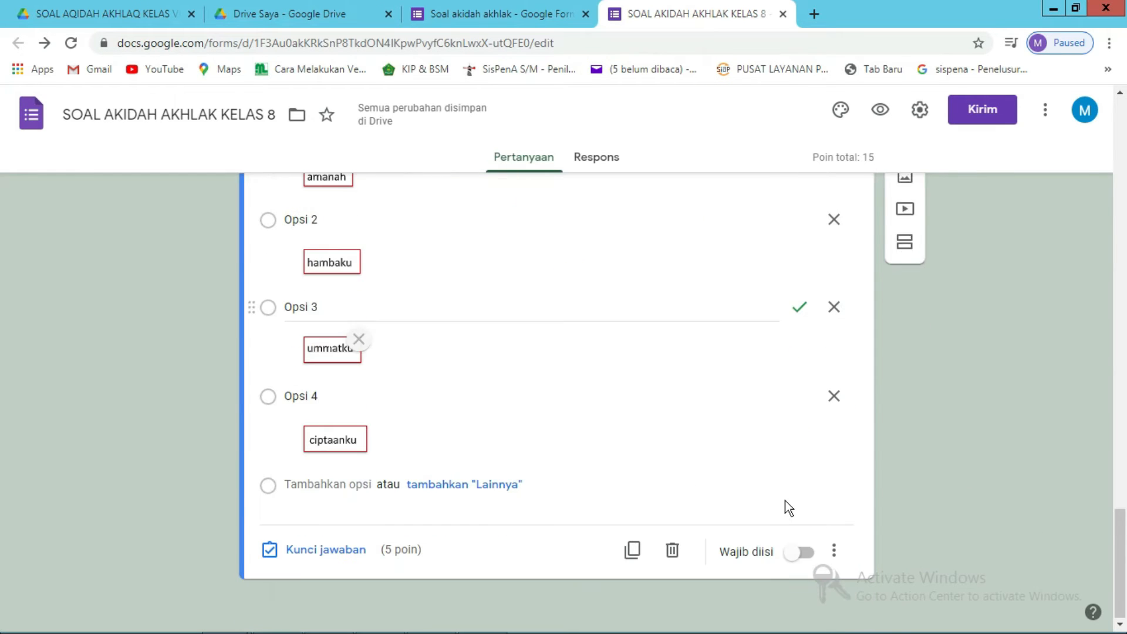
left_click(802, 554)
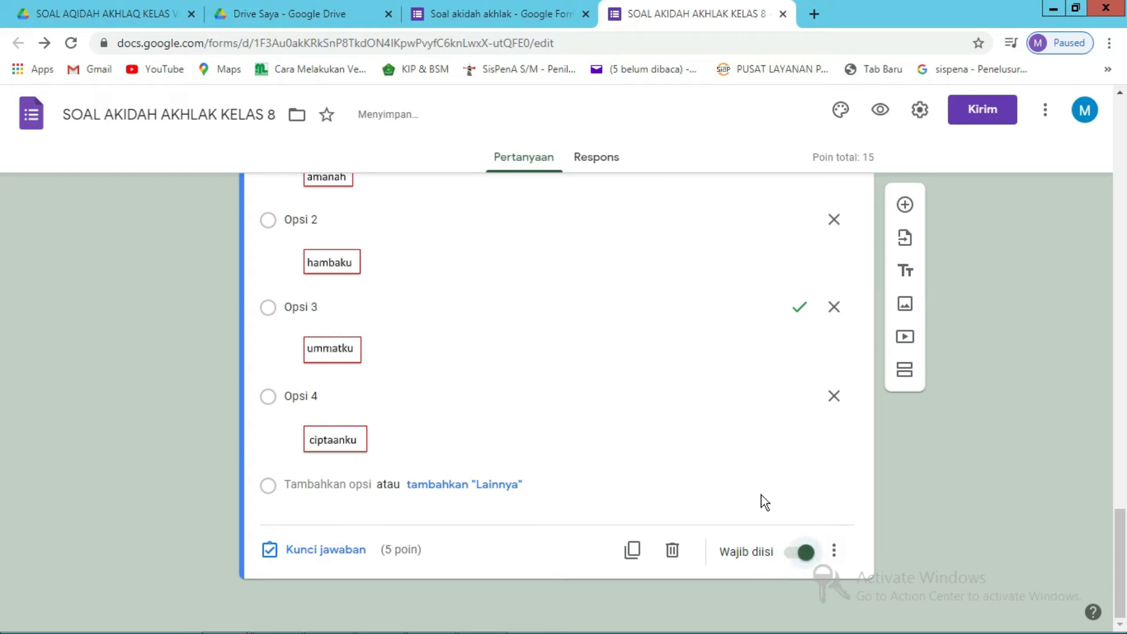
- Generate the form's sharing link as a shortened URL and copy it
scroll(1085, 477, "up", 1)
scroll(882, 473, "up", 12)
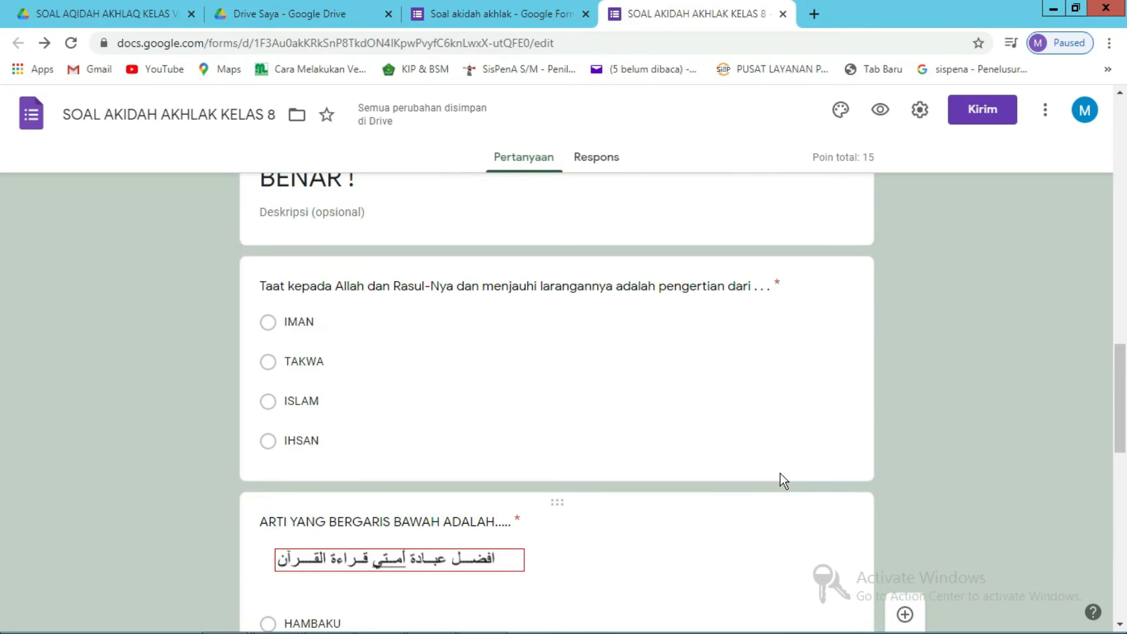
scroll(780, 473, "up", 1)
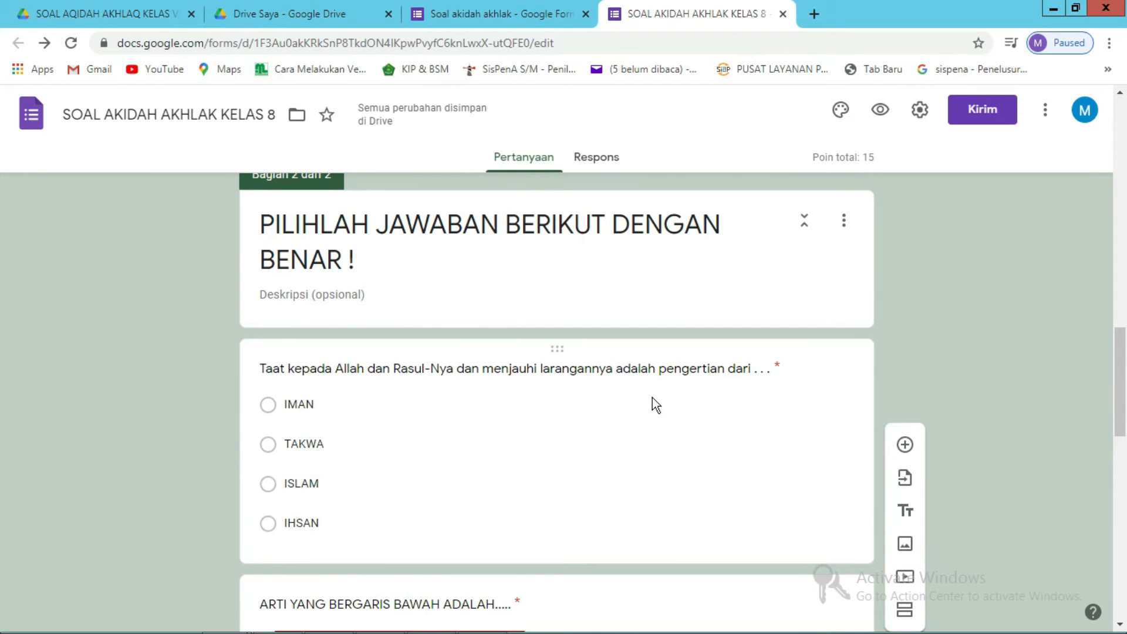
scroll(652, 396, "up", 1)
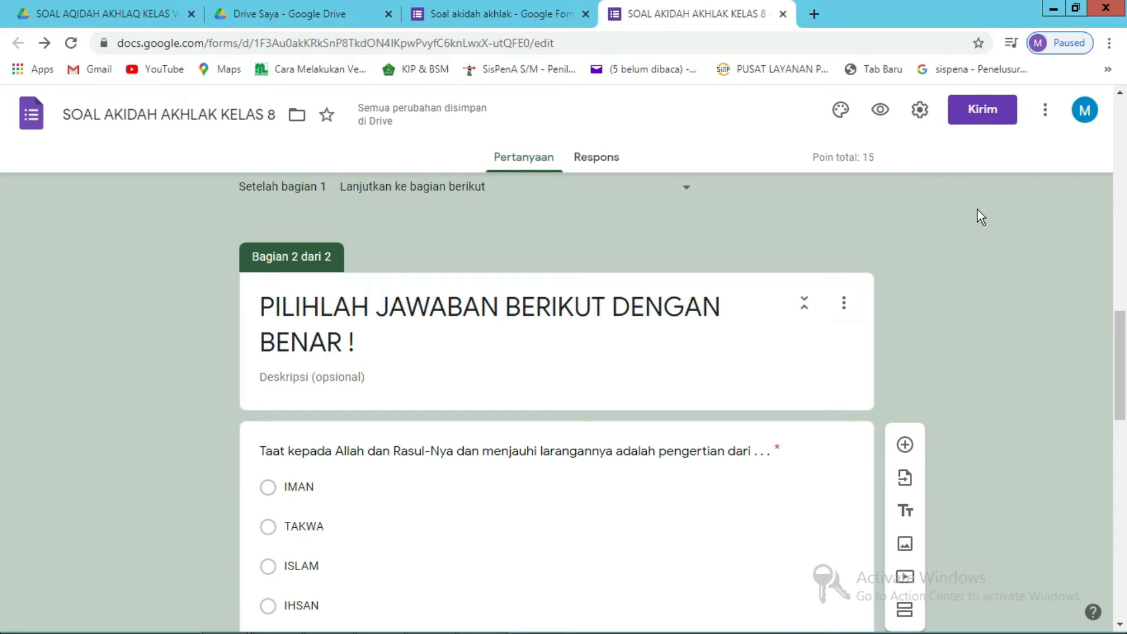
left_click(979, 112)
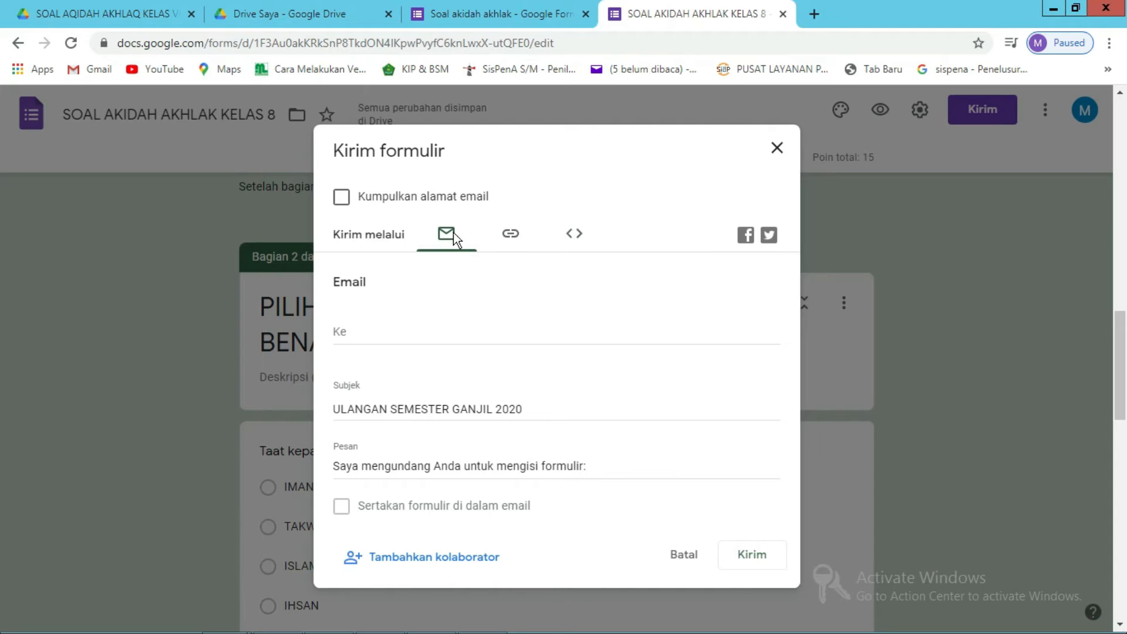
left_click(512, 235)
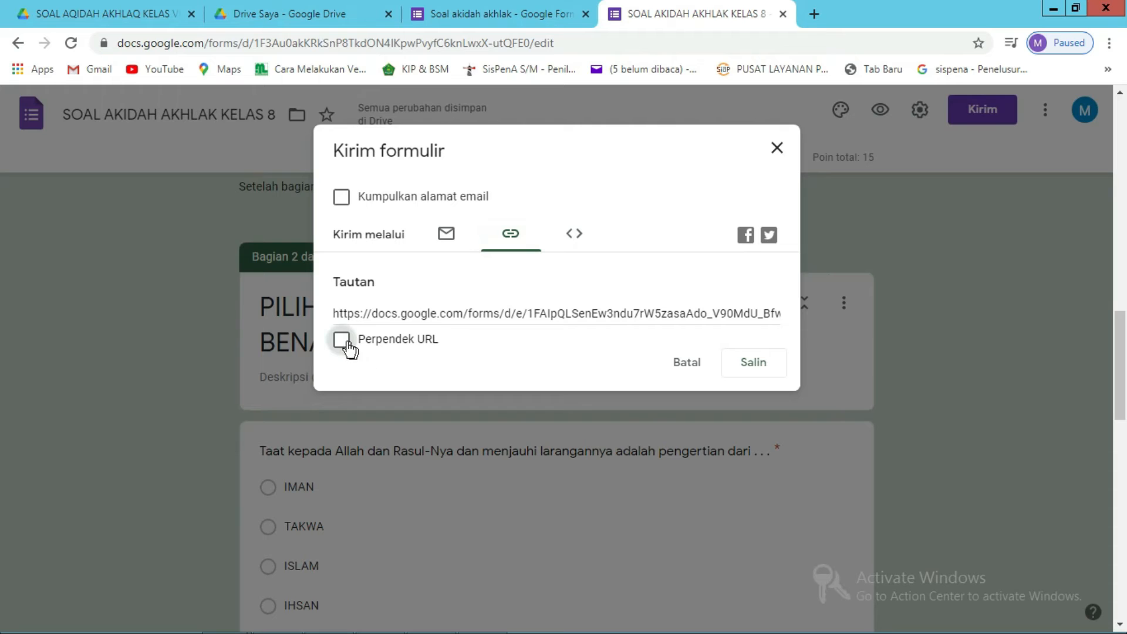
left_click(341, 340)
left_click(549, 321)
left_click(546, 342)
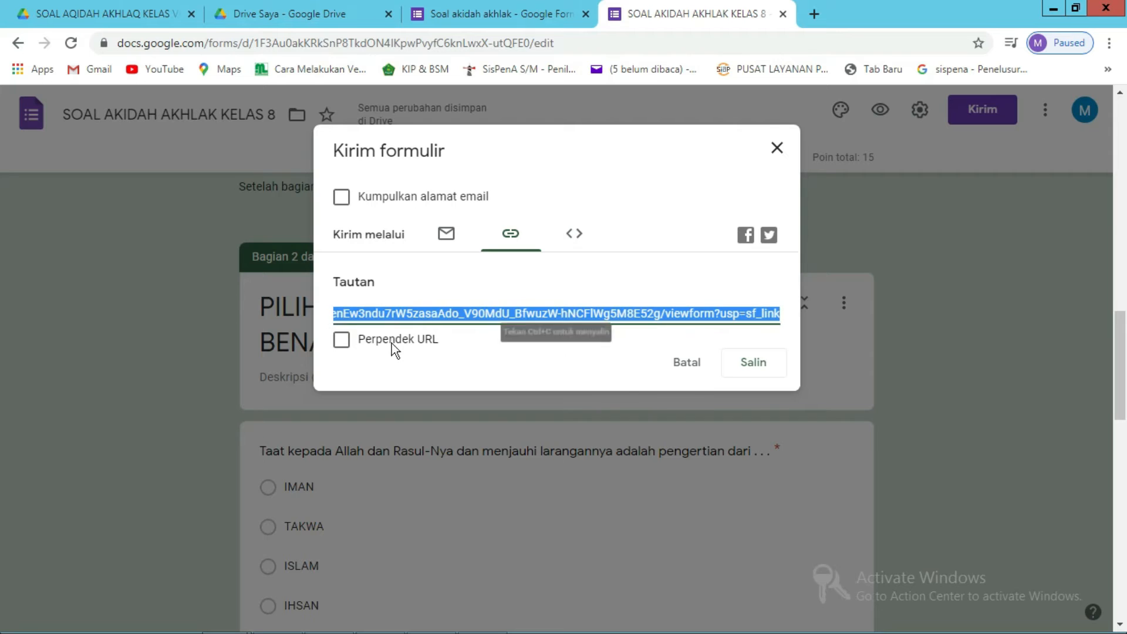
left_click(341, 341)
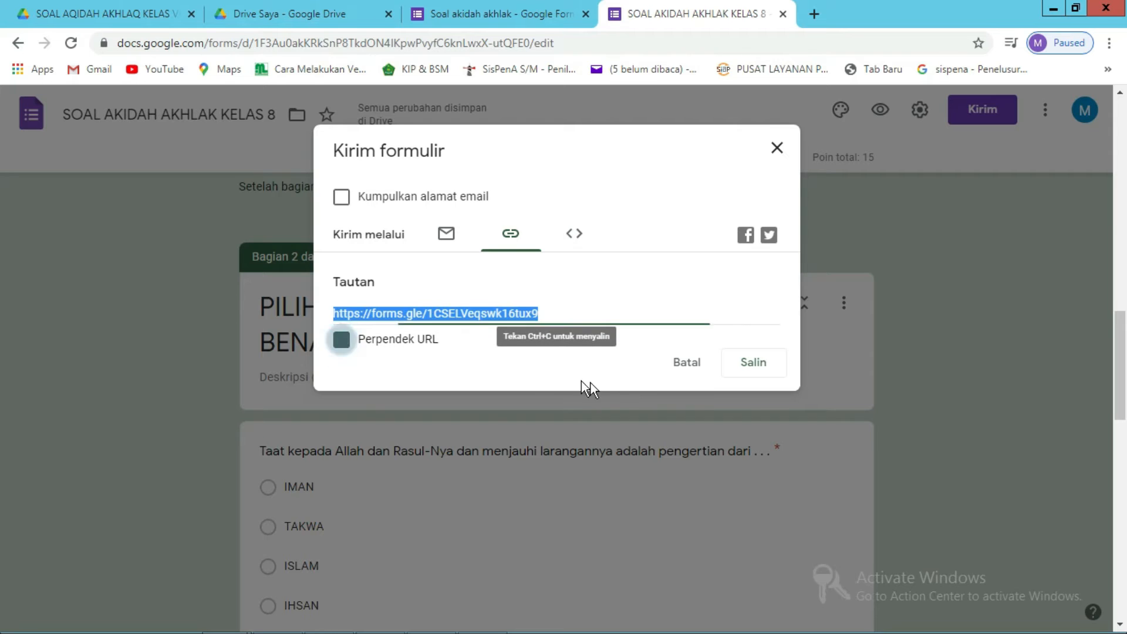
left_click(763, 371)
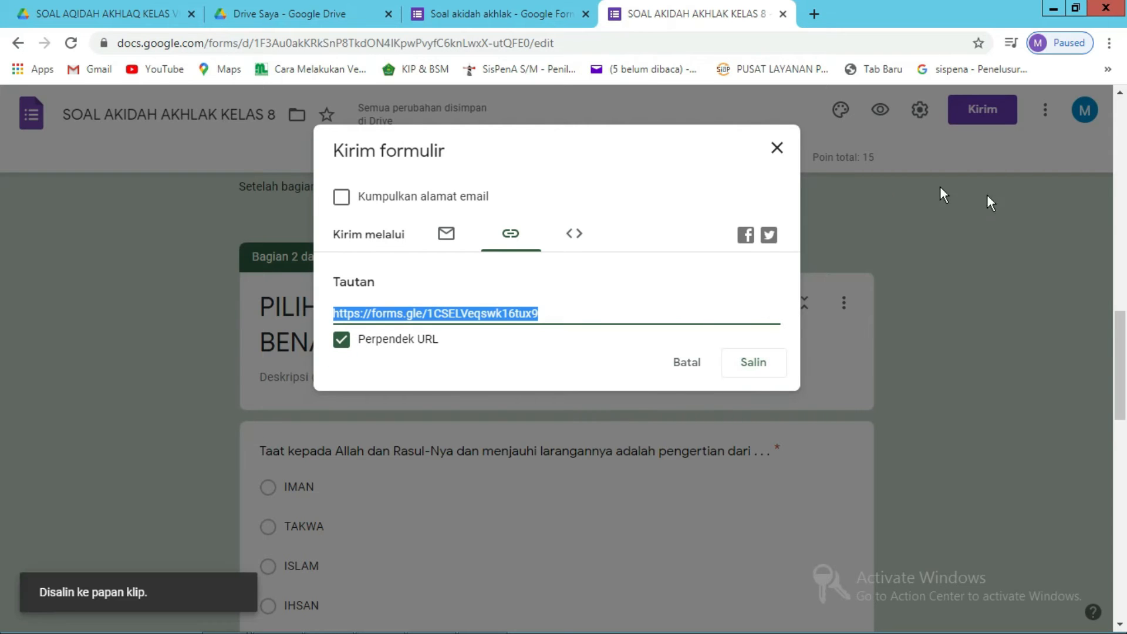
- Open WhatsApp Web (web.whatsapp.com) in a new browser tab
left_click(814, 14)
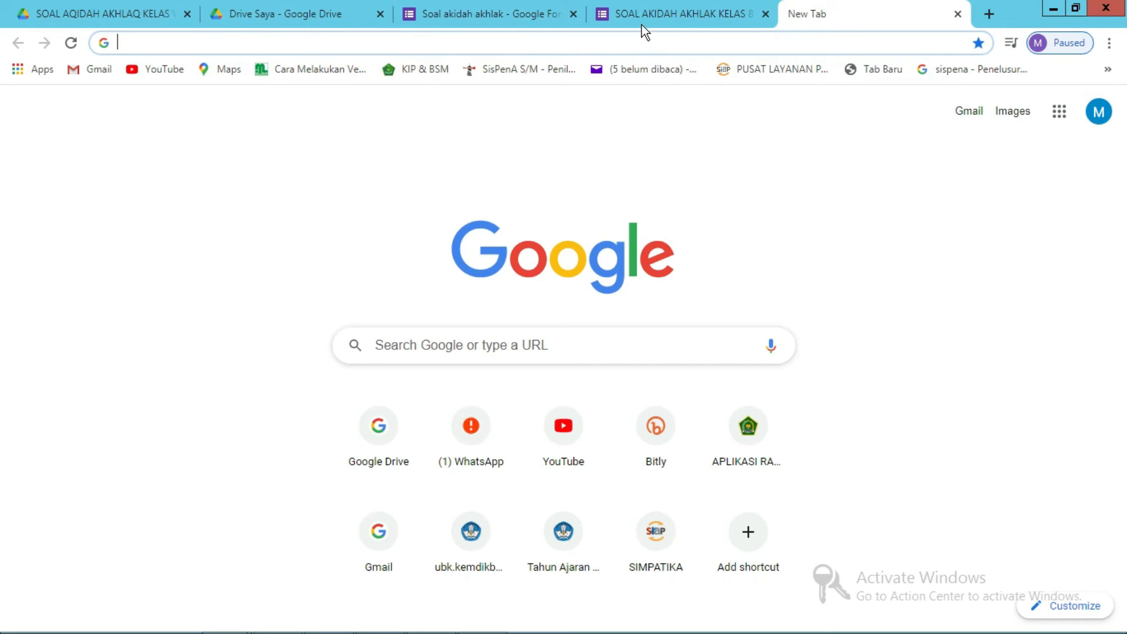
type("Web.whatsapp.com")
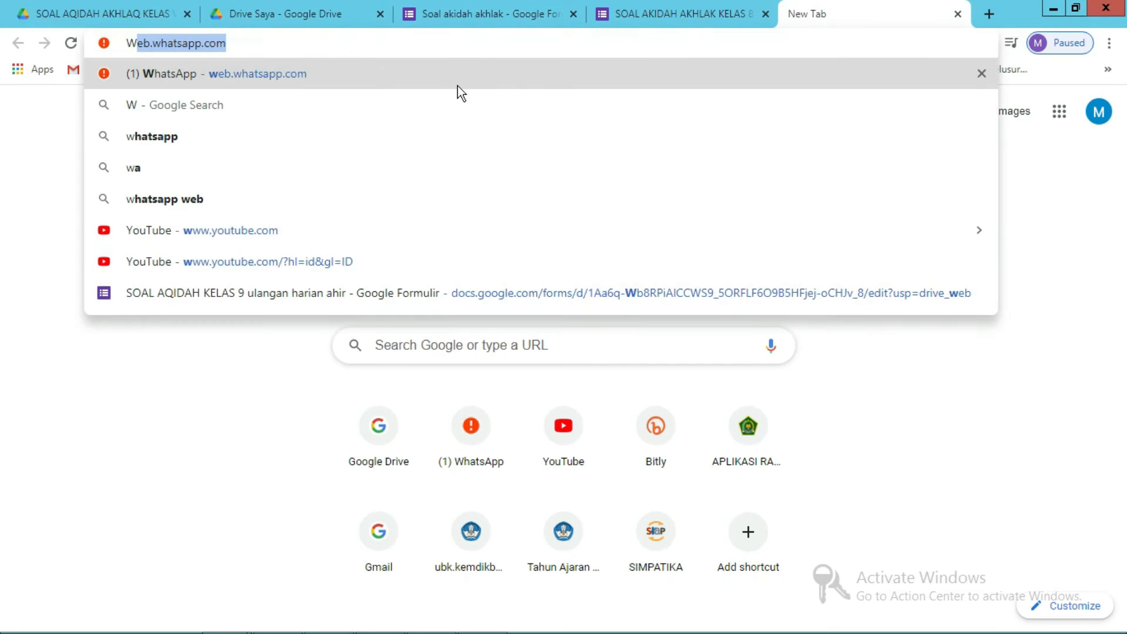
left_click(457, 85)
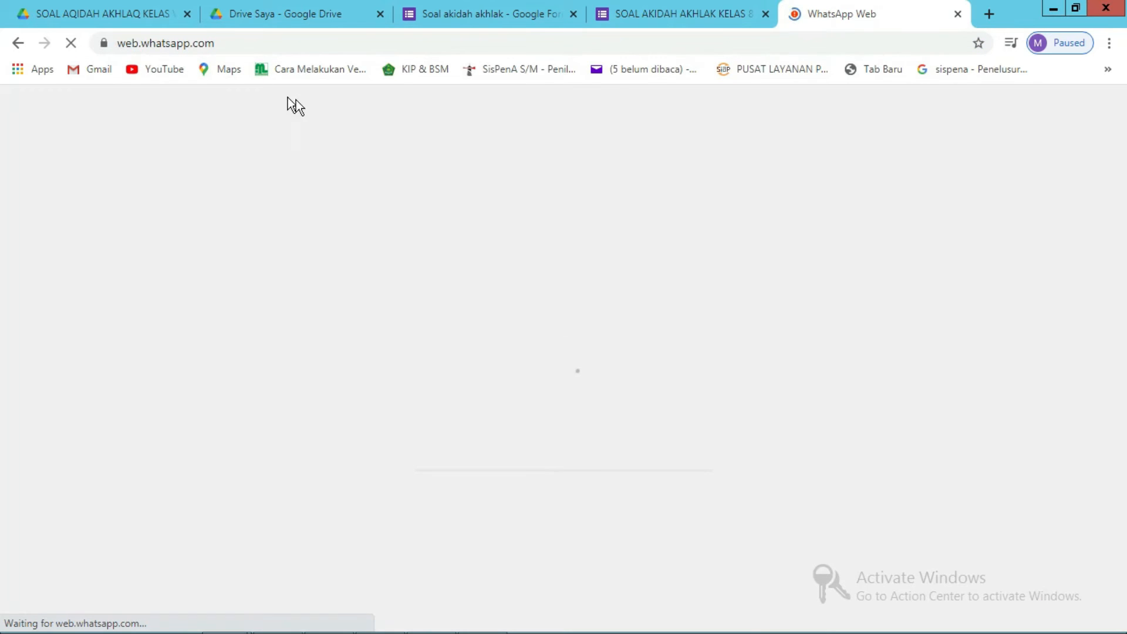
- Return to the SOAL AKIDAH AKHLAK KELAS 8 form, dismiss the sending dialog and limit respondents to 1 response in the form's settings
left_click(654, 13)
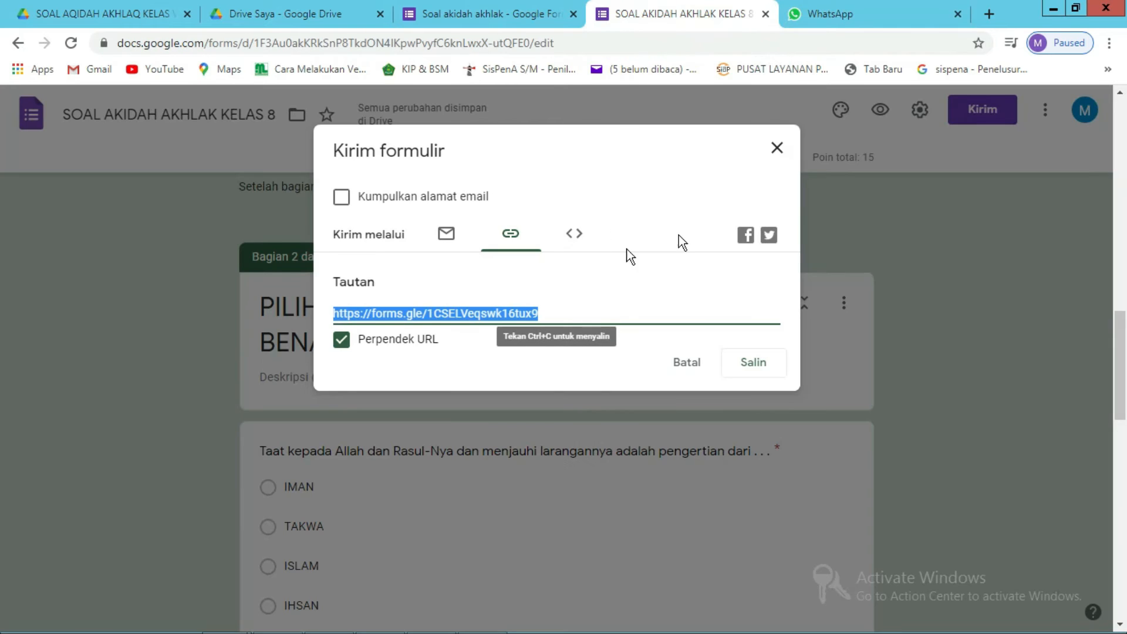
left_click(778, 150)
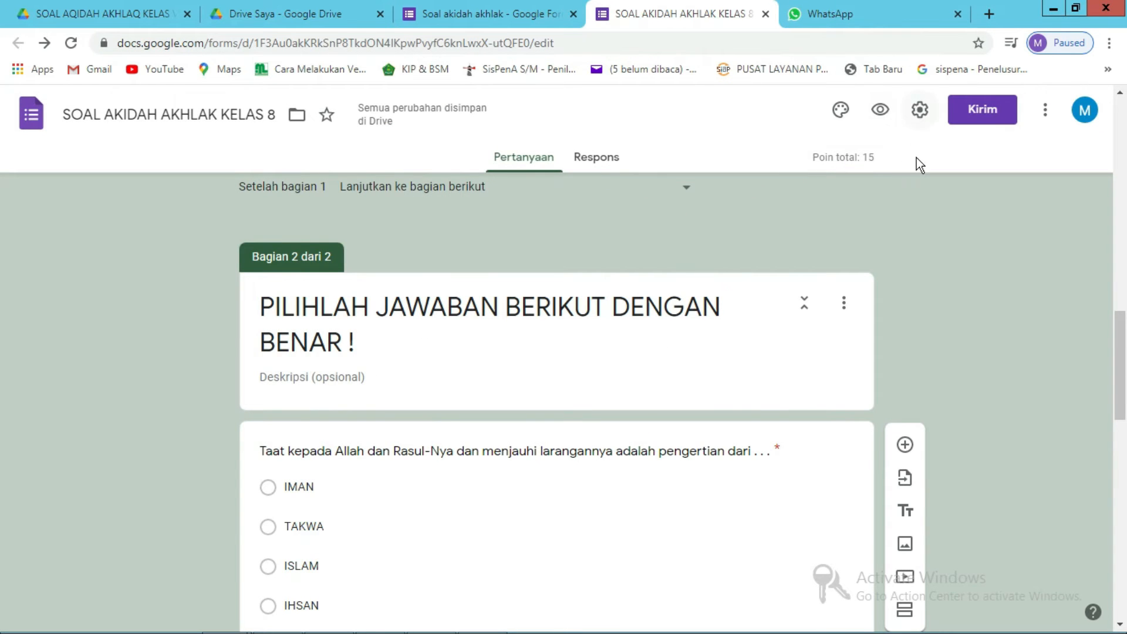
left_click(920, 111)
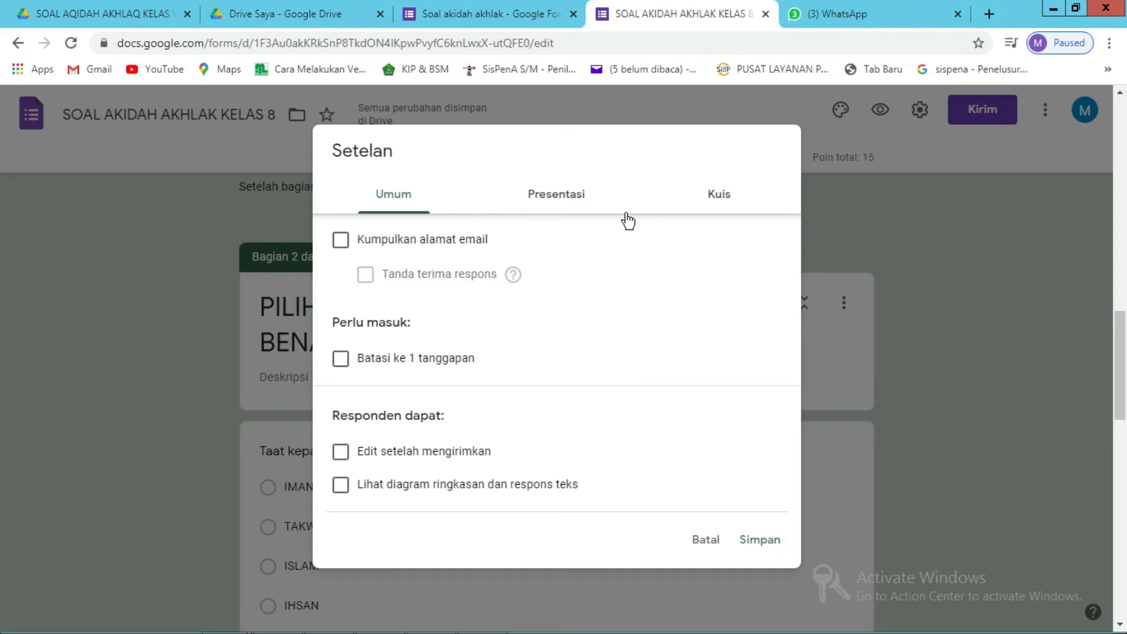
left_click(340, 359)
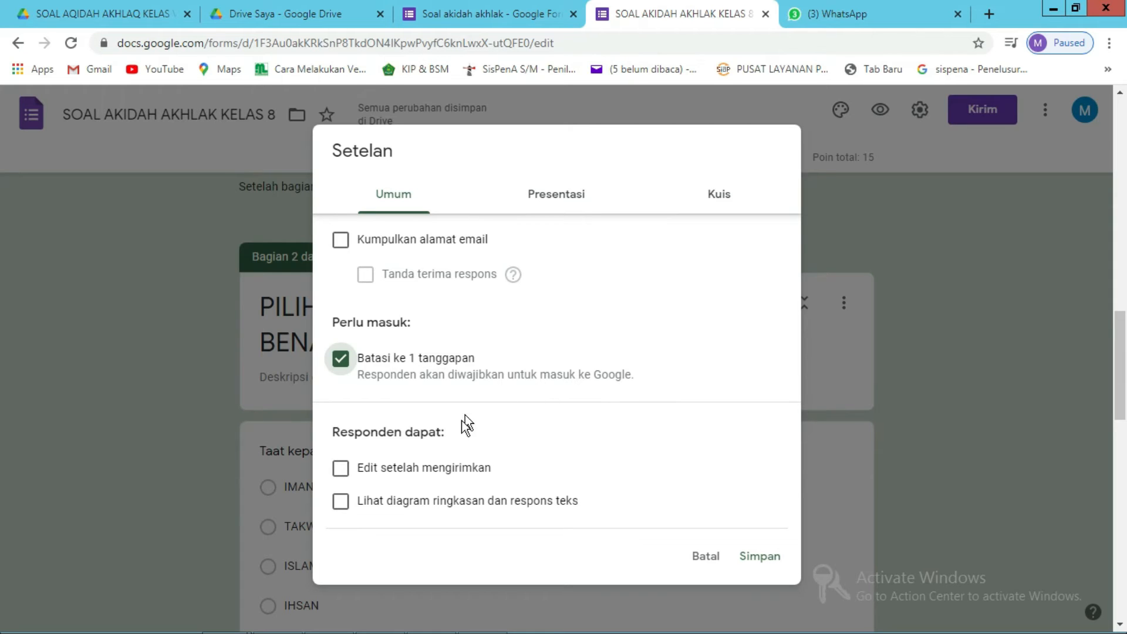
- Enable shuffled question order in the form's presentation settings
left_click(553, 199)
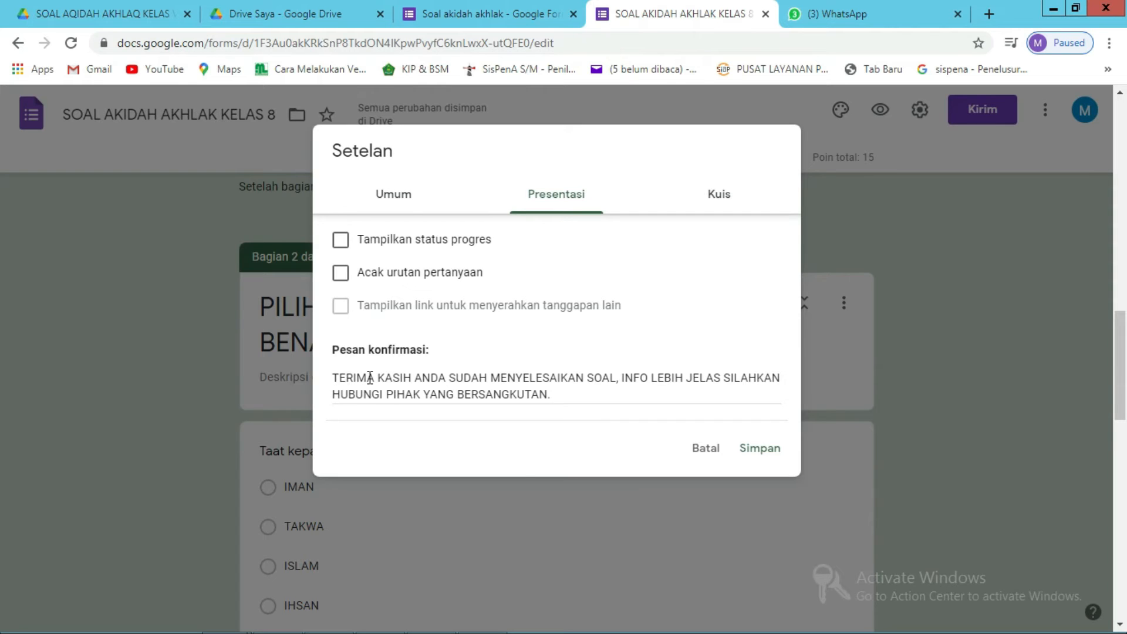
left_click(339, 380)
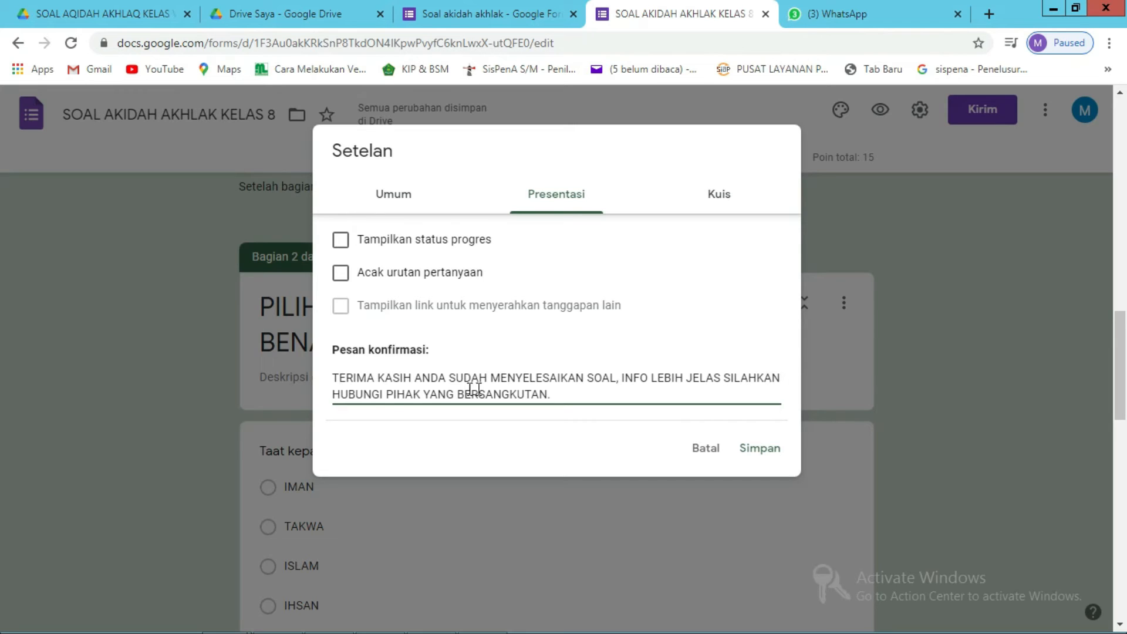
left_click(561, 394)
left_click(341, 274)
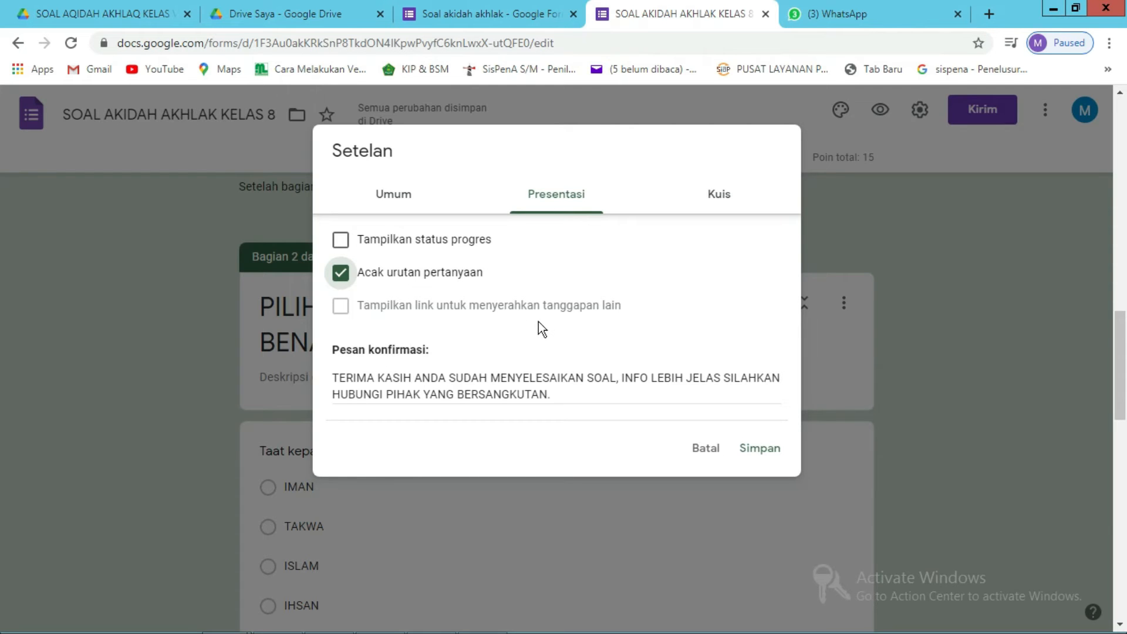
- Keep quiz scores released immediately after each submission, let respondents see only point values, and save the settings
left_click(713, 201)
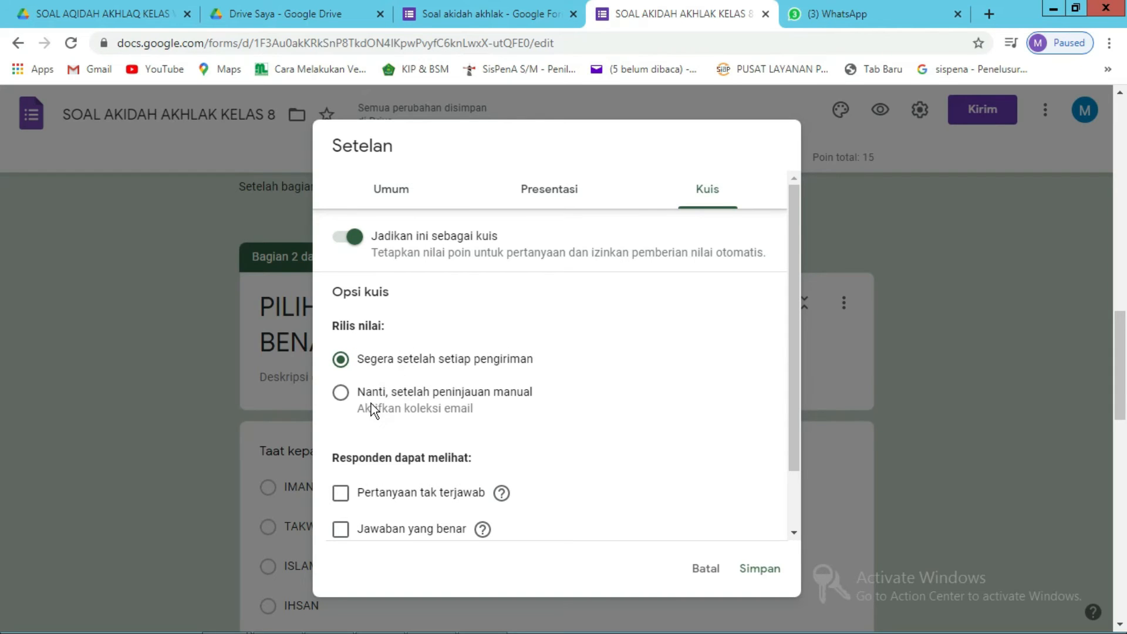
scroll(346, 401, "down", 2)
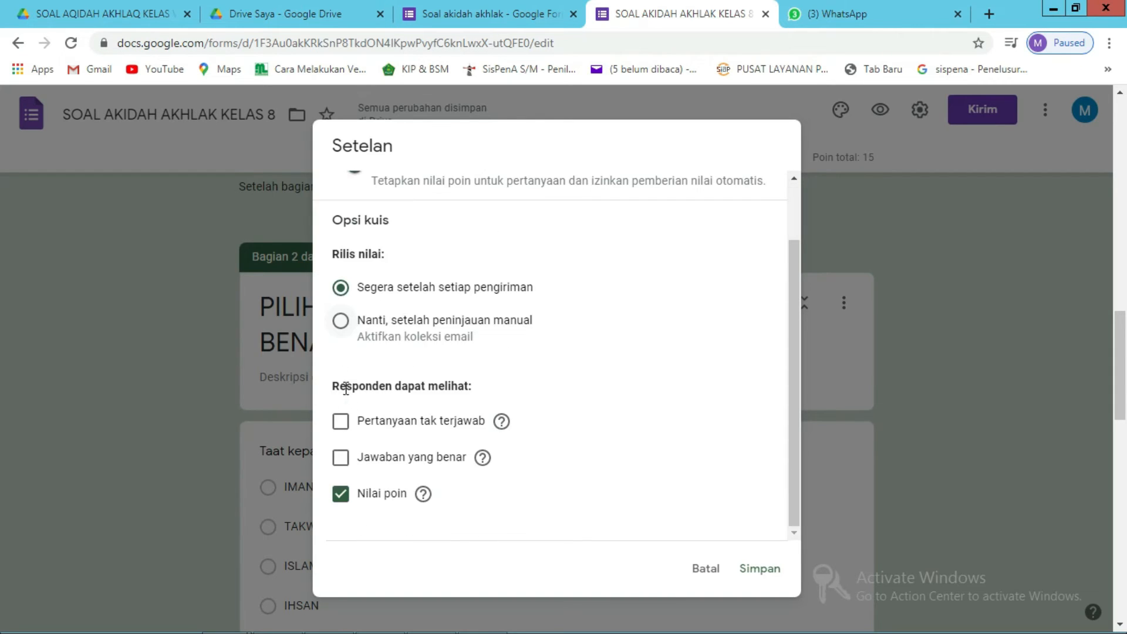
left_click(345, 324)
left_click(345, 290)
left_click(340, 424)
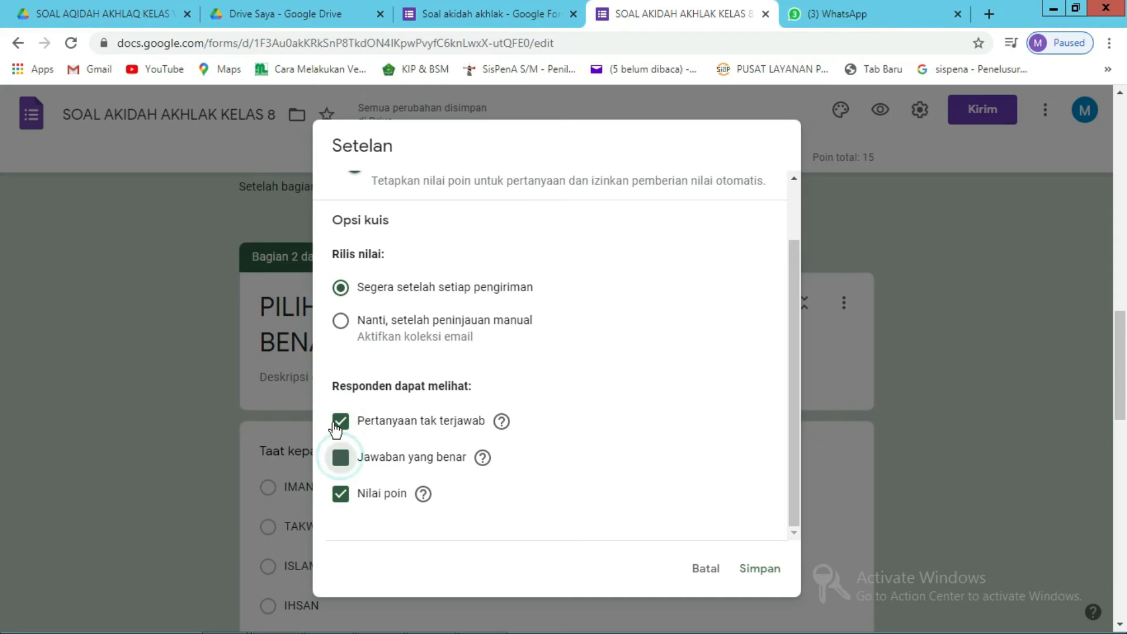
left_click(336, 426)
left_click(367, 459)
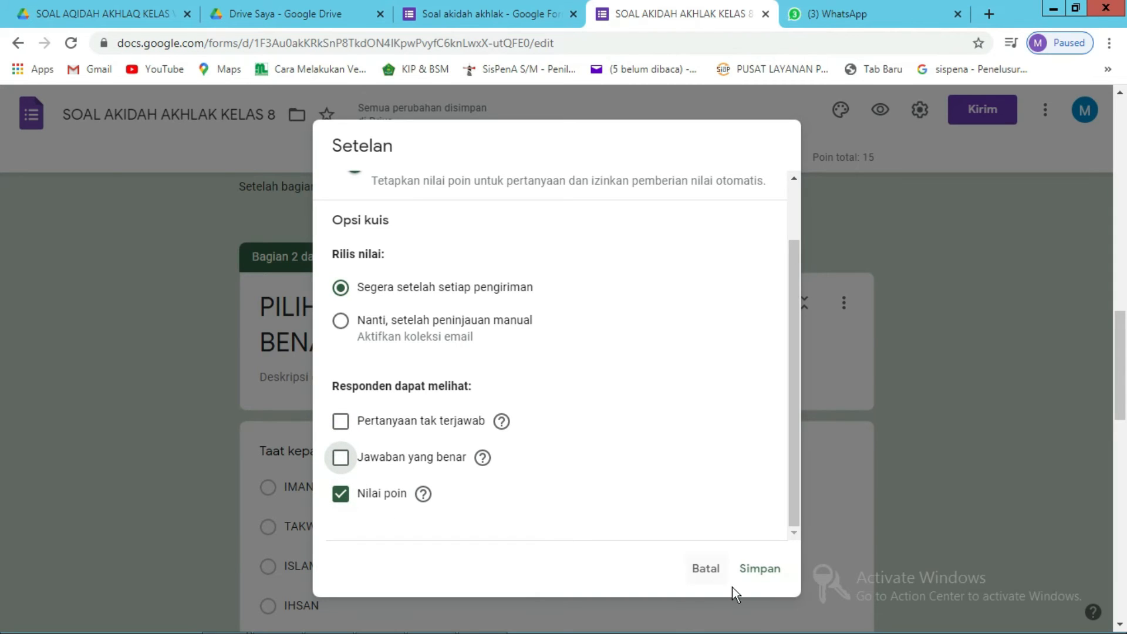
left_click(763, 568)
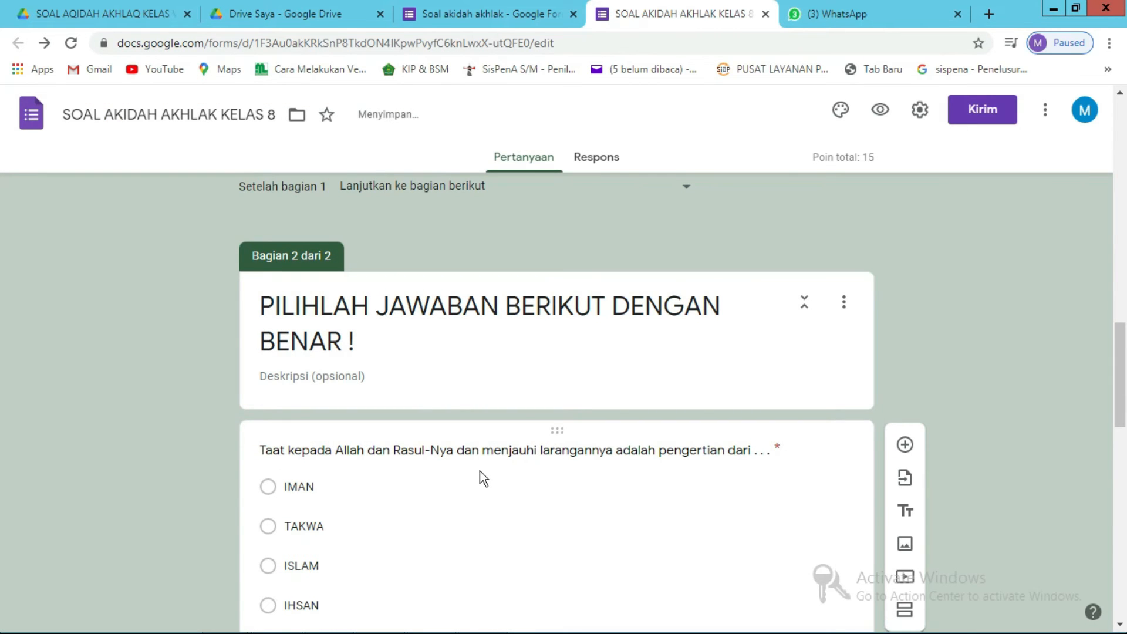
scroll(480, 475, "down", 6)
scroll(480, 484, "down", 11)
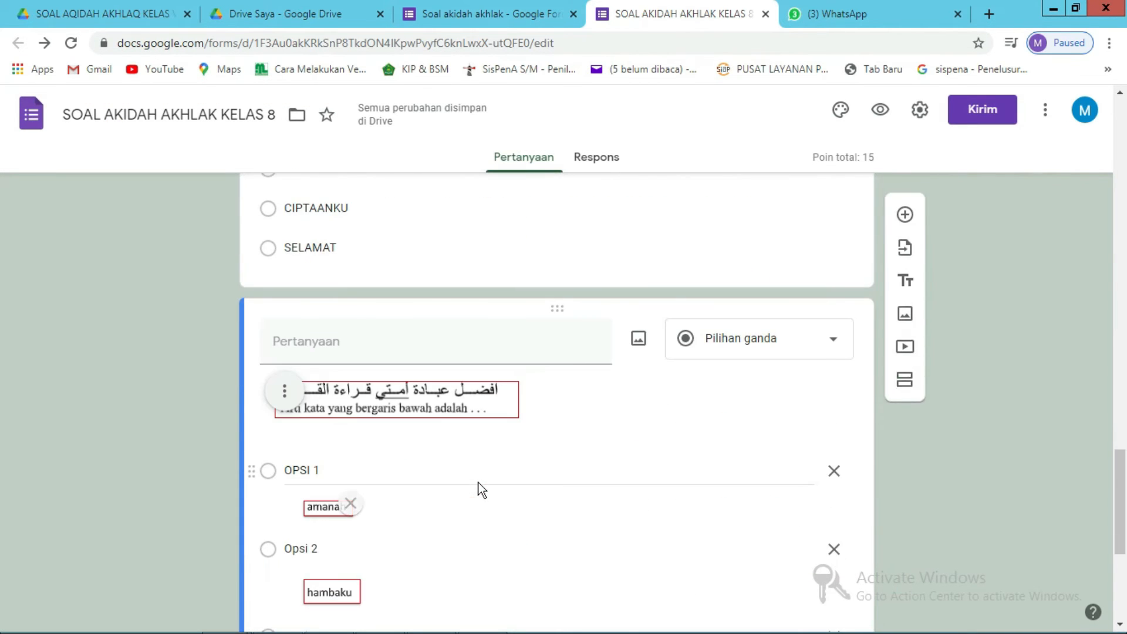
scroll(503, 502, "up", 15)
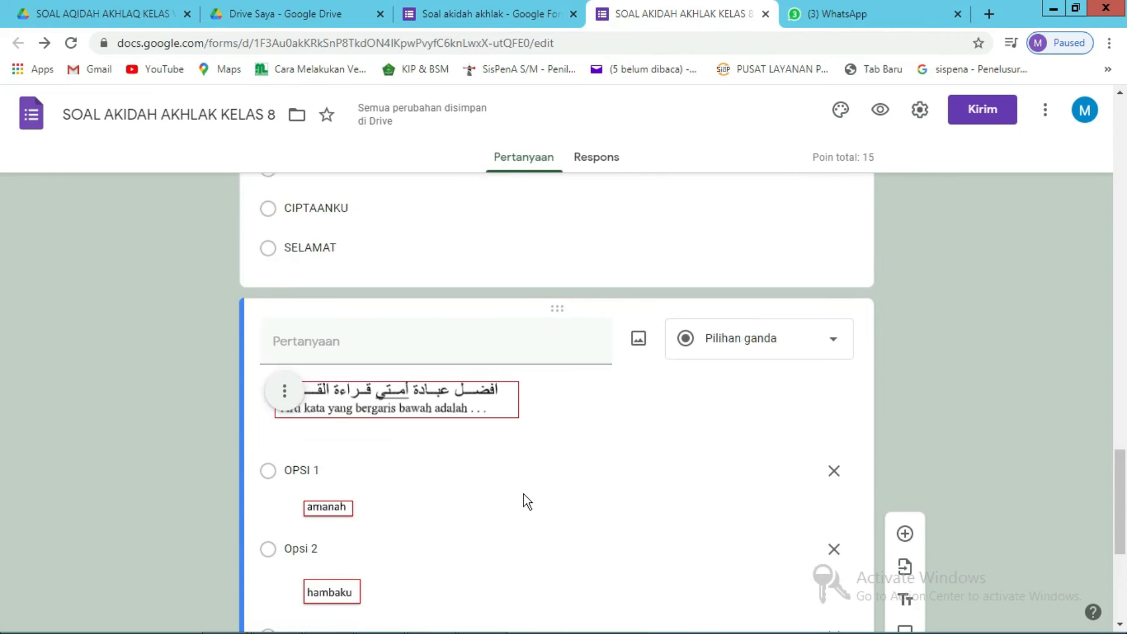
scroll(534, 472, "up", 8)
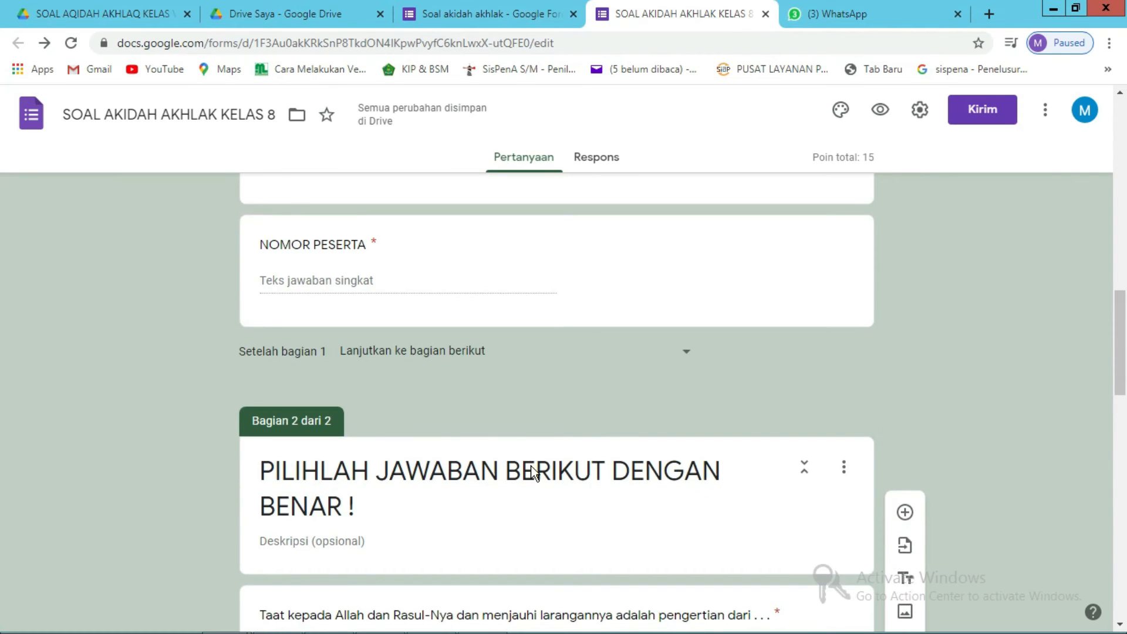
scroll(540, 451, "up", 4)
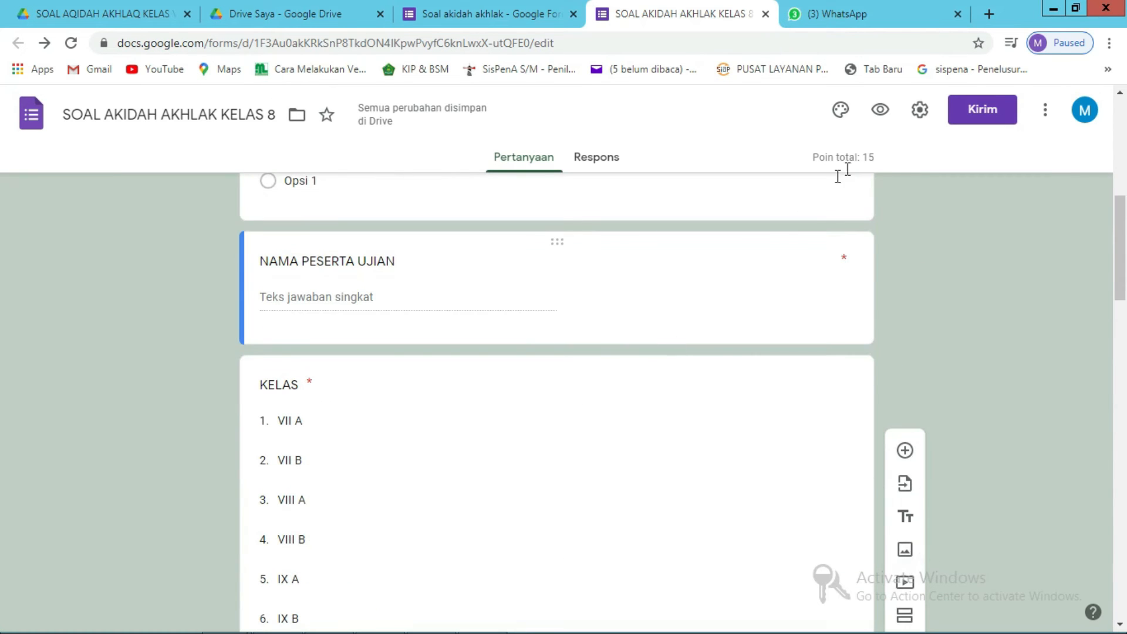
- Preview the exam form as a respondent and choose VII B as the KELAS answer
left_click(880, 111)
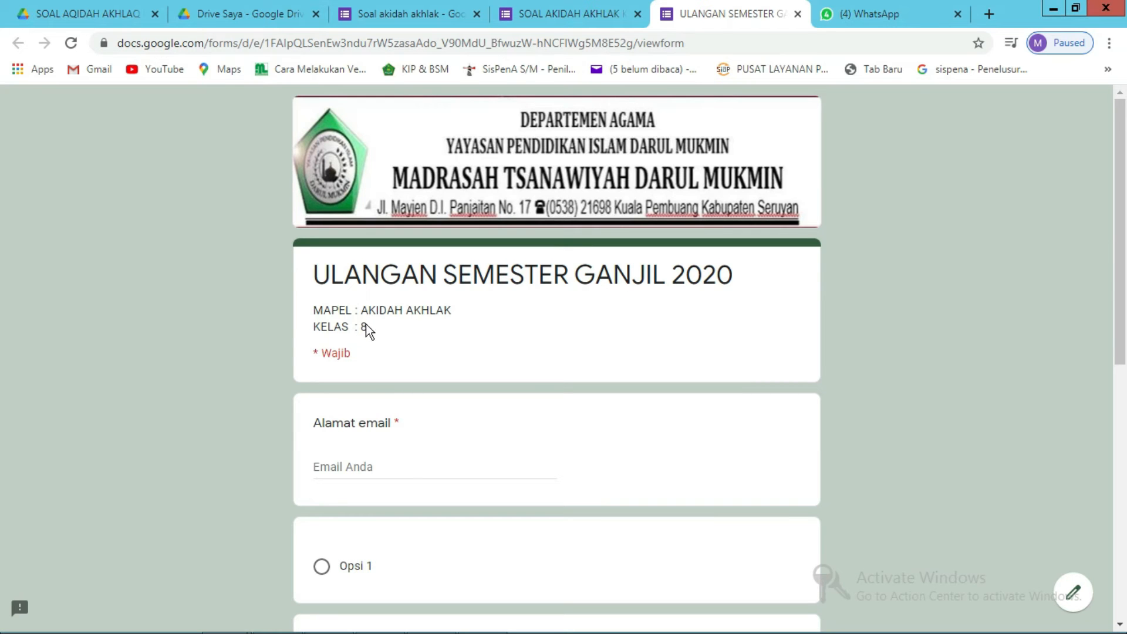
scroll(385, 340, "down", 3)
scroll(398, 442, "up", 2)
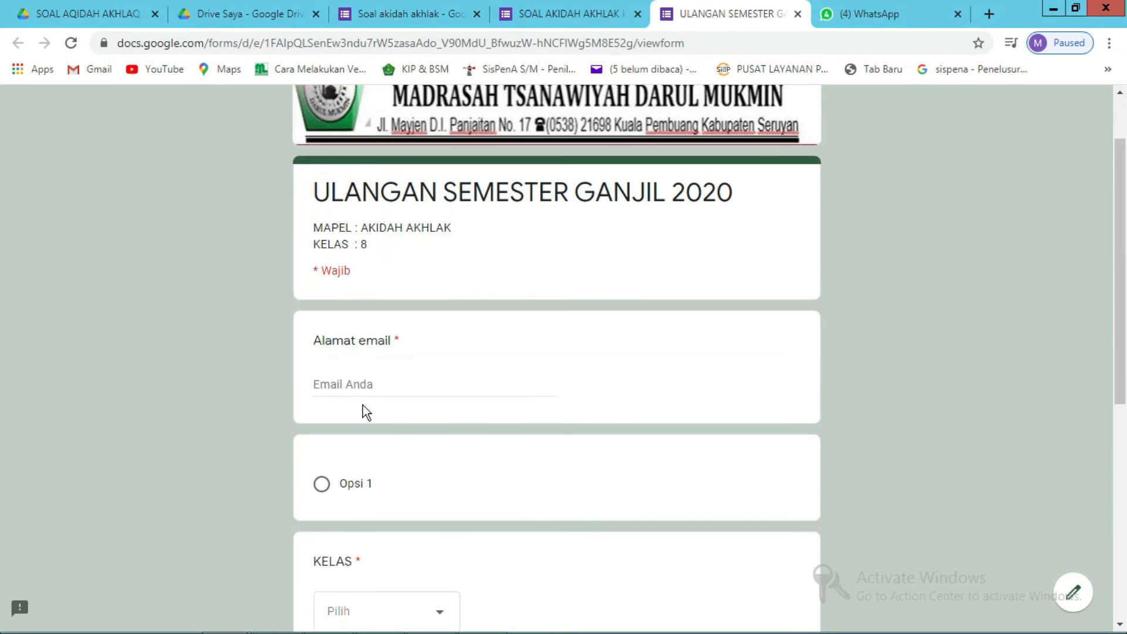
left_click(382, 388)
scroll(382, 397, "down", 1)
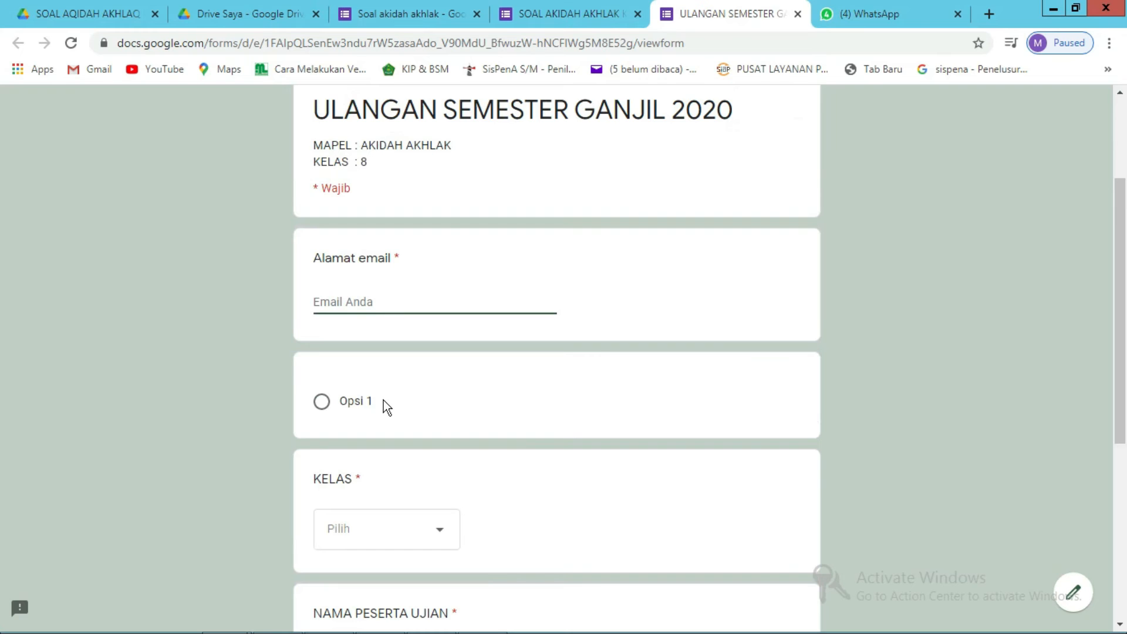
scroll(335, 409, "down", 1)
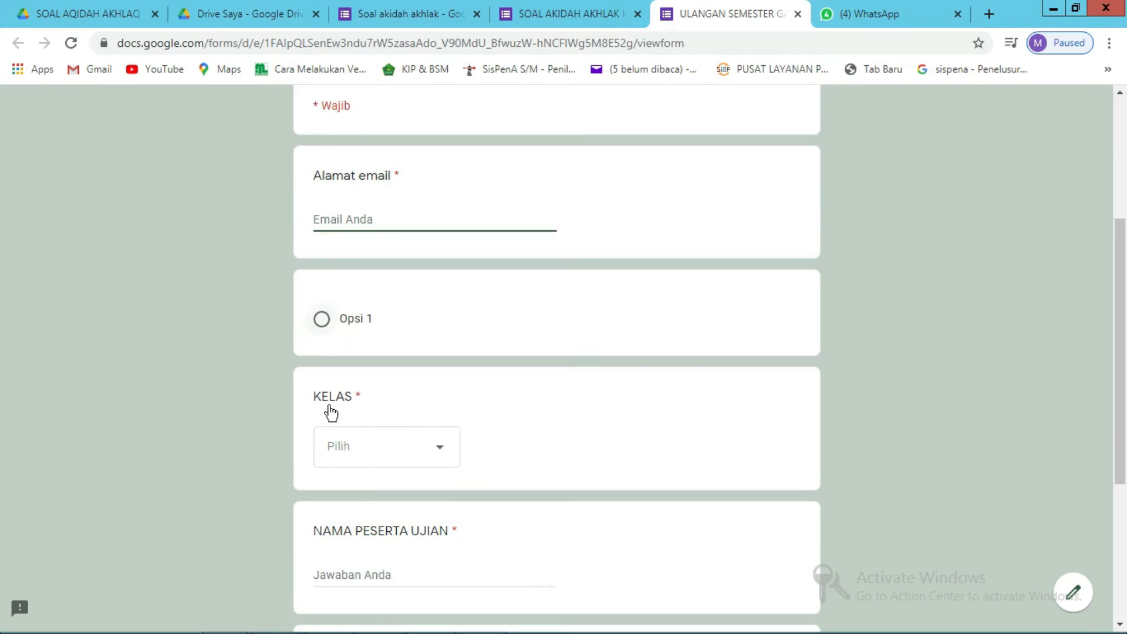
scroll(328, 411, "down", 1)
left_click(415, 374)
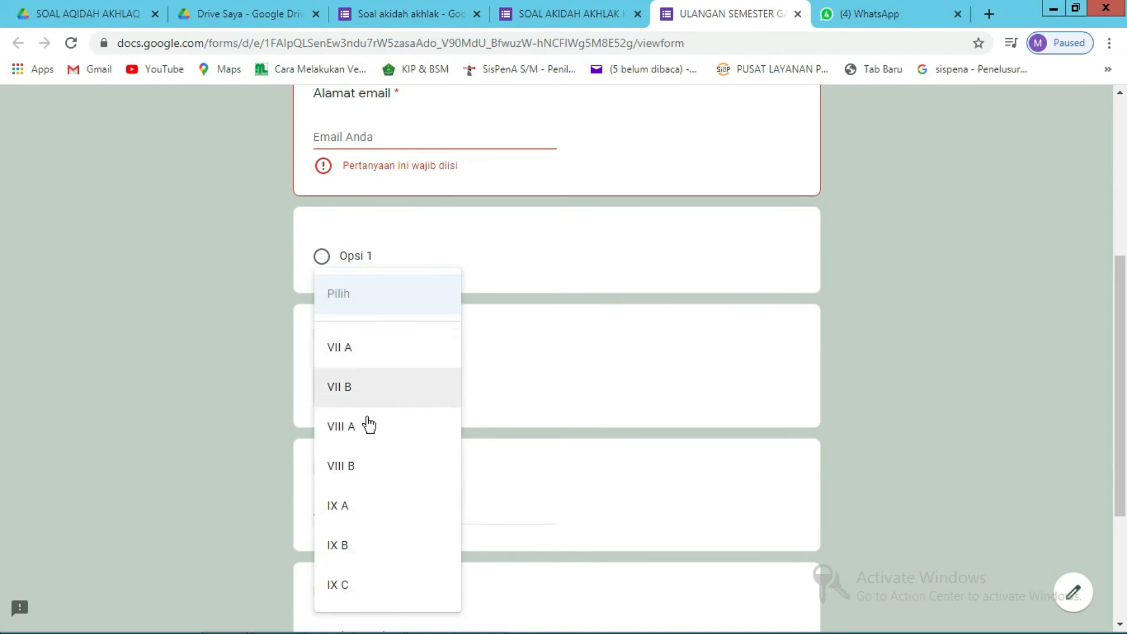
left_click(368, 398)
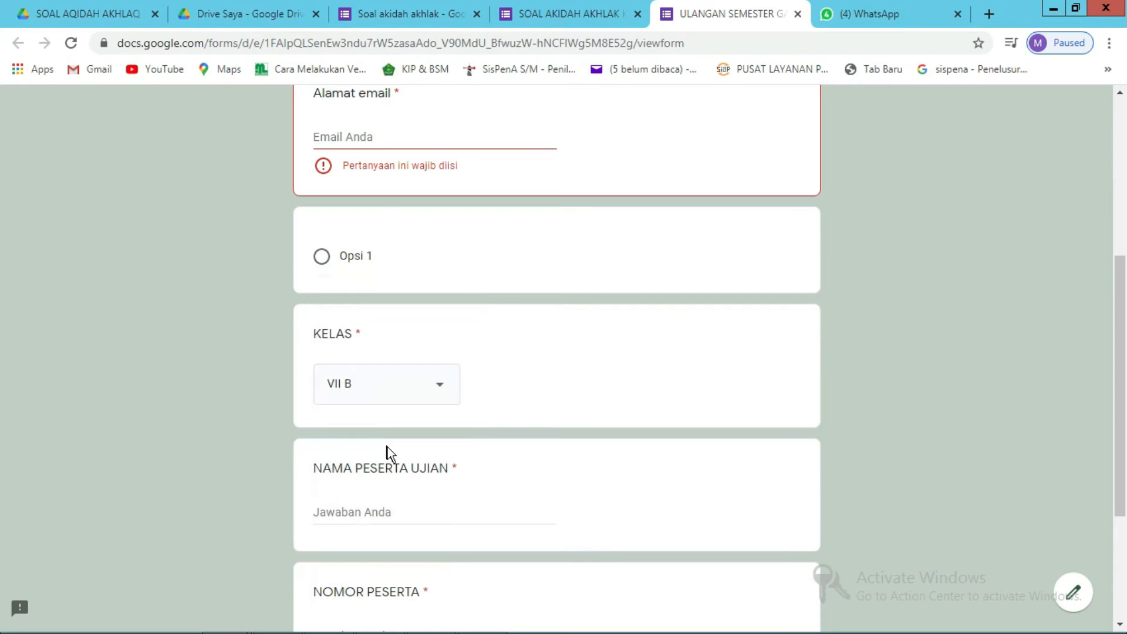
- Enter a test name in the Alamat email field, and select and deselect Opsi 1 in the untitled question
scroll(399, 353, "up", 2)
left_click(361, 212)
scroll(365, 215, "up", 1)
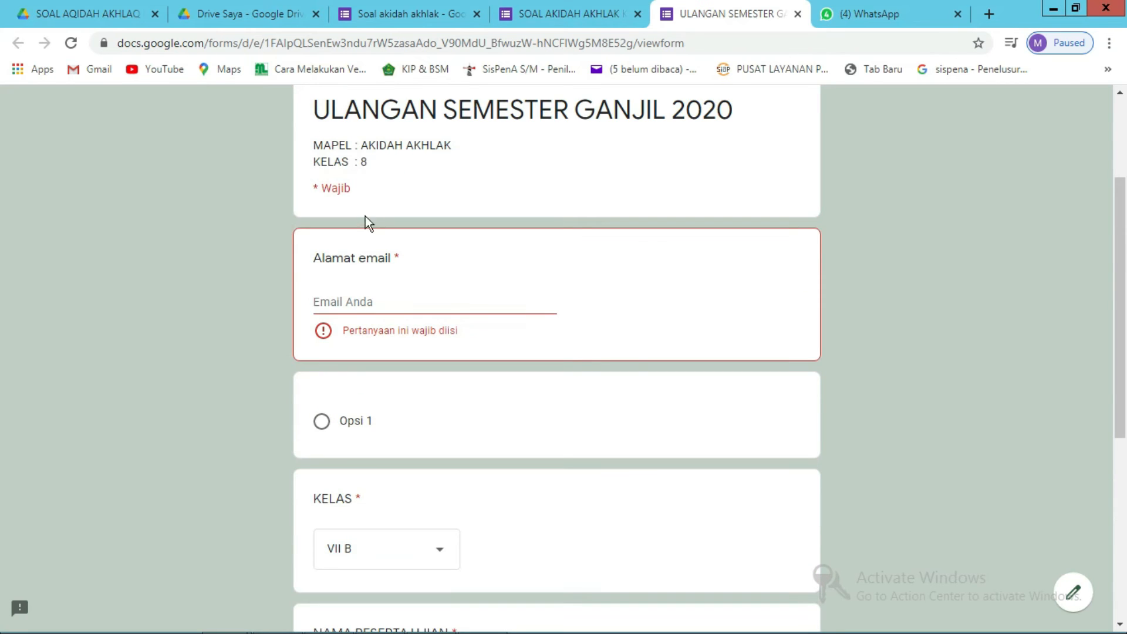
left_click(360, 303)
type("AMIN")
scroll(396, 340, "down", 3)
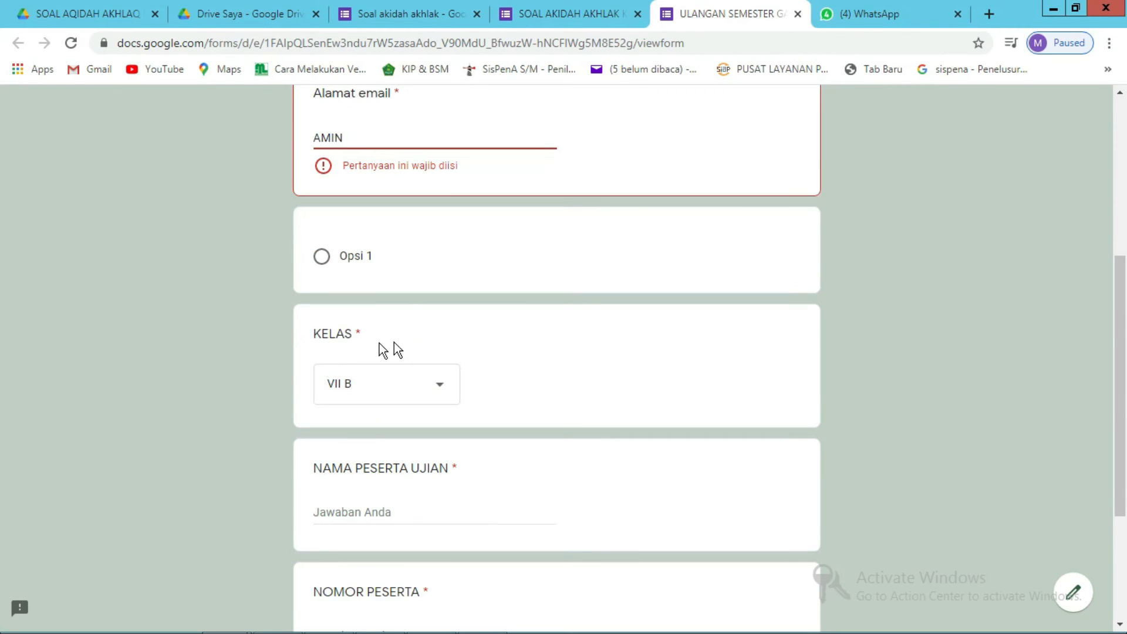
left_click(320, 259)
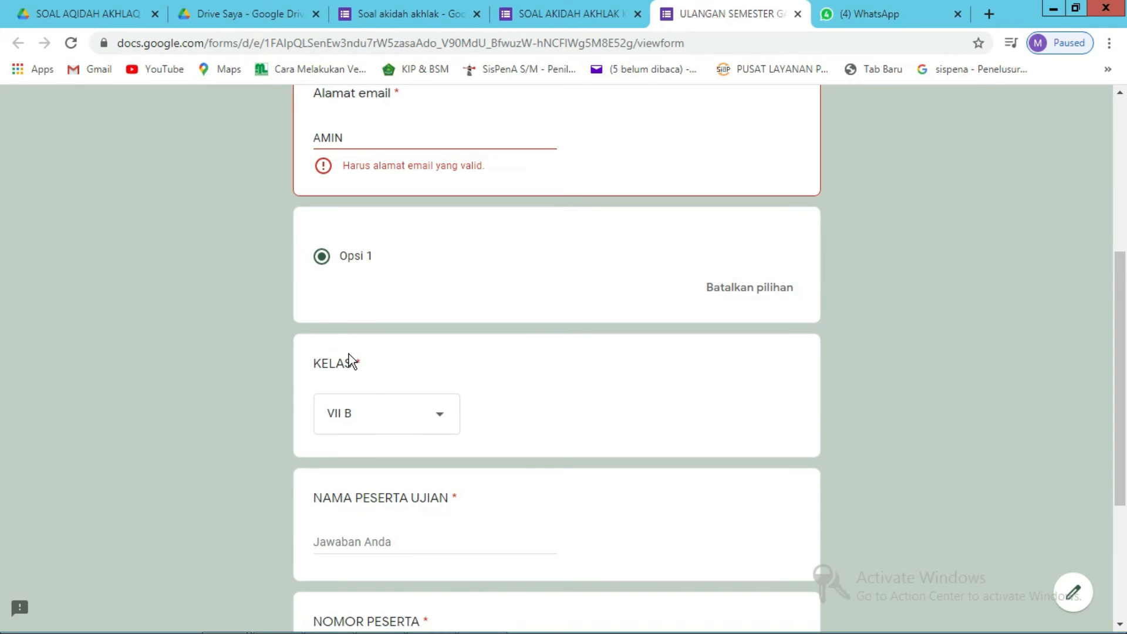
left_click(321, 257)
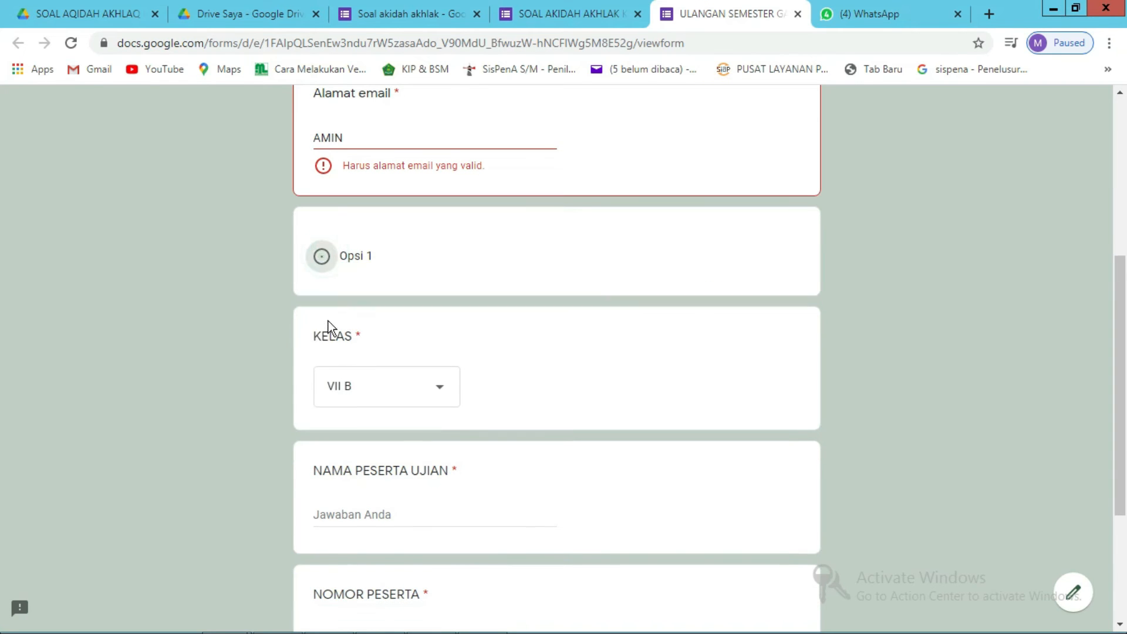
- Fill in the participant's name and participant number, and try to continue to the exam's next section
scroll(285, 346, "down", 2)
scroll(283, 353, "down", 2)
left_click(337, 347)
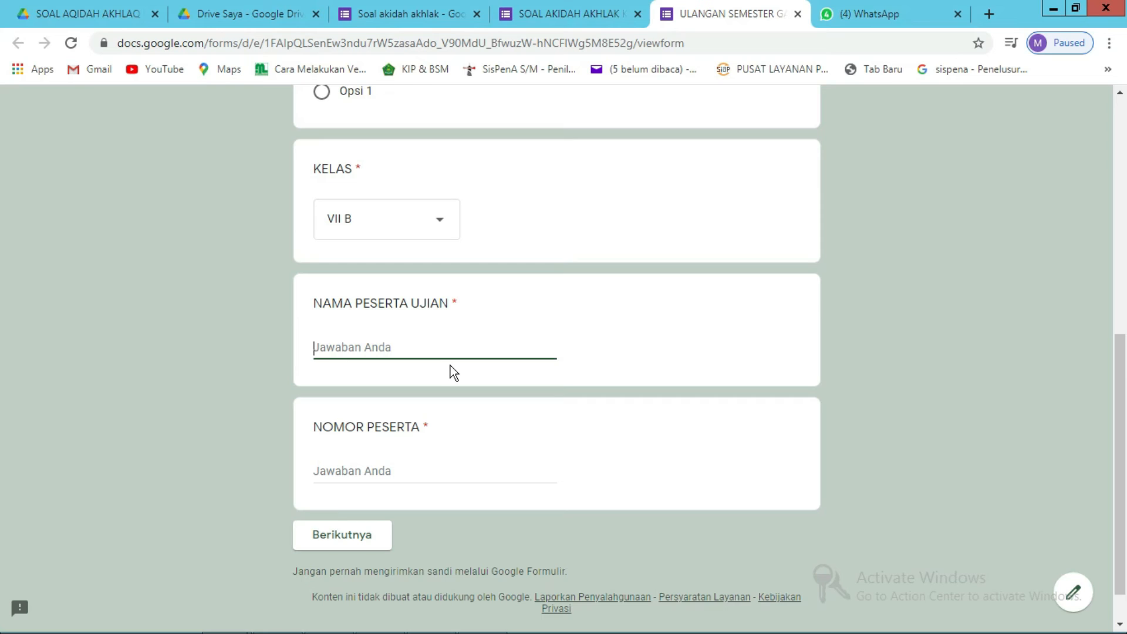
type("AMIN")
left_click(370, 475)
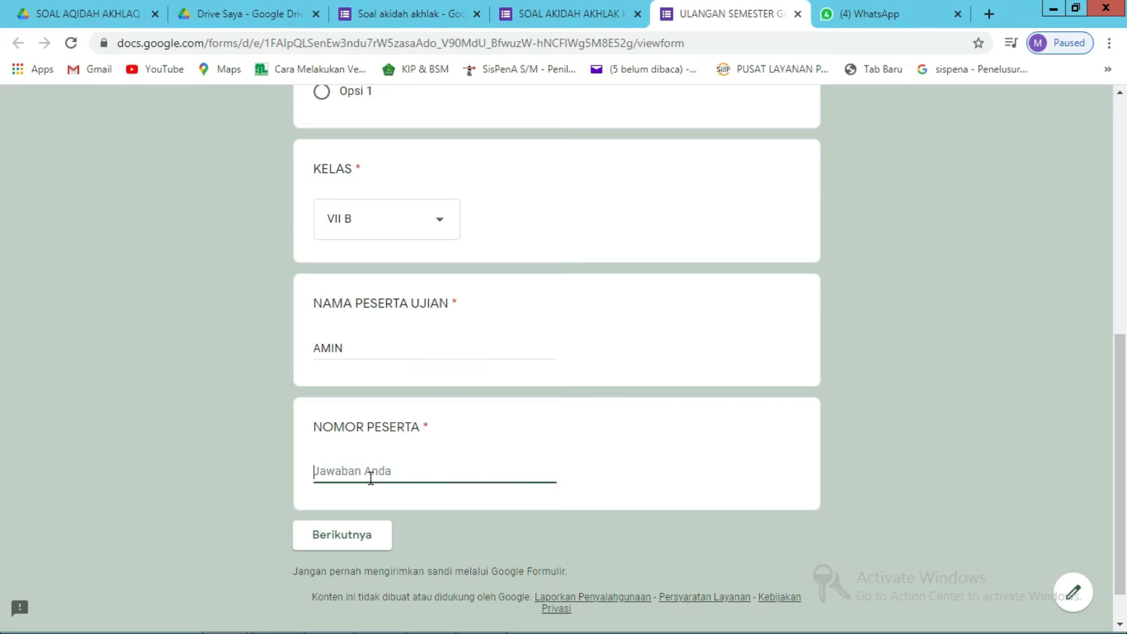
type("A")
key("BackSpace")
type("UAA")
left_click(337, 533)
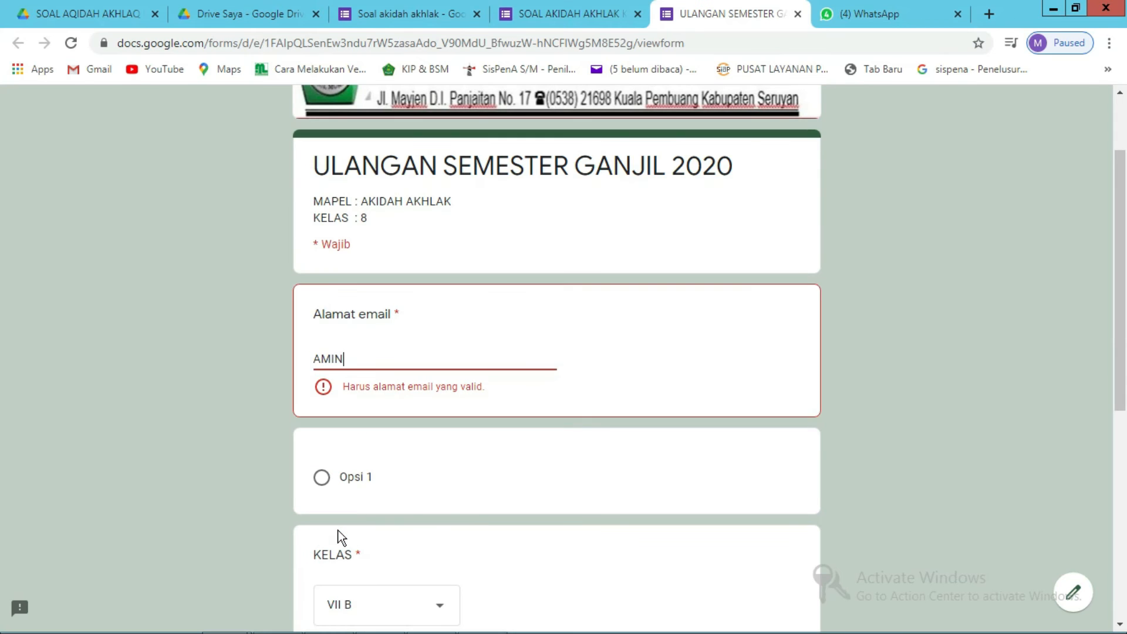
- Close the preview and delete the untitled multiple-choice question with Opsi 1 from the form's first section
left_click(797, 15)
left_click(649, 135)
scroll(381, 371, "up", 4)
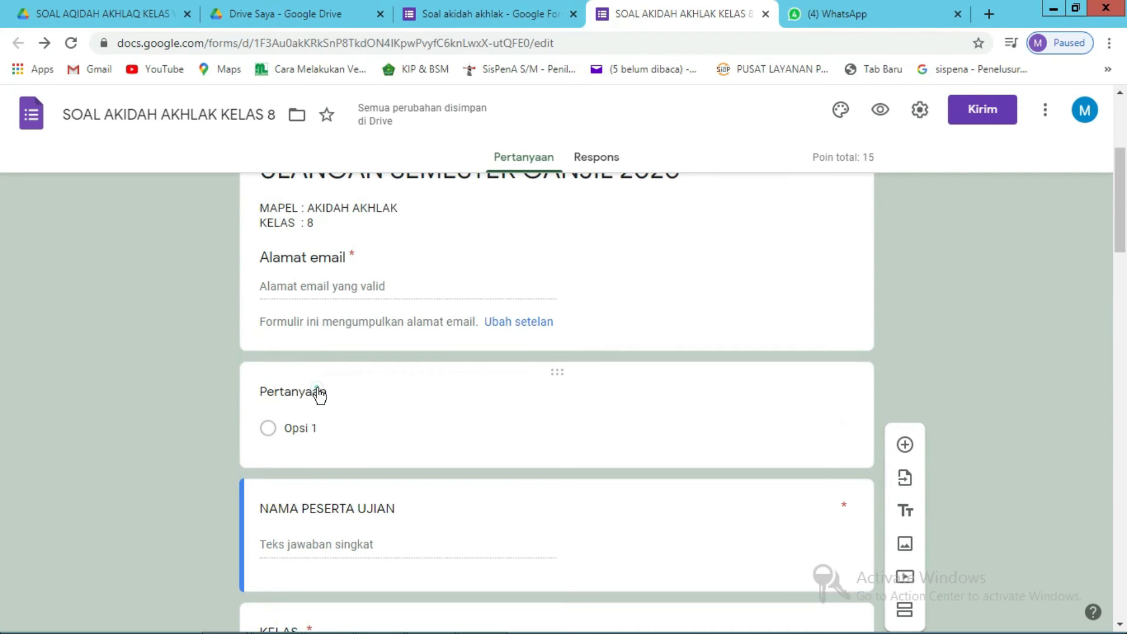
left_click(319, 392)
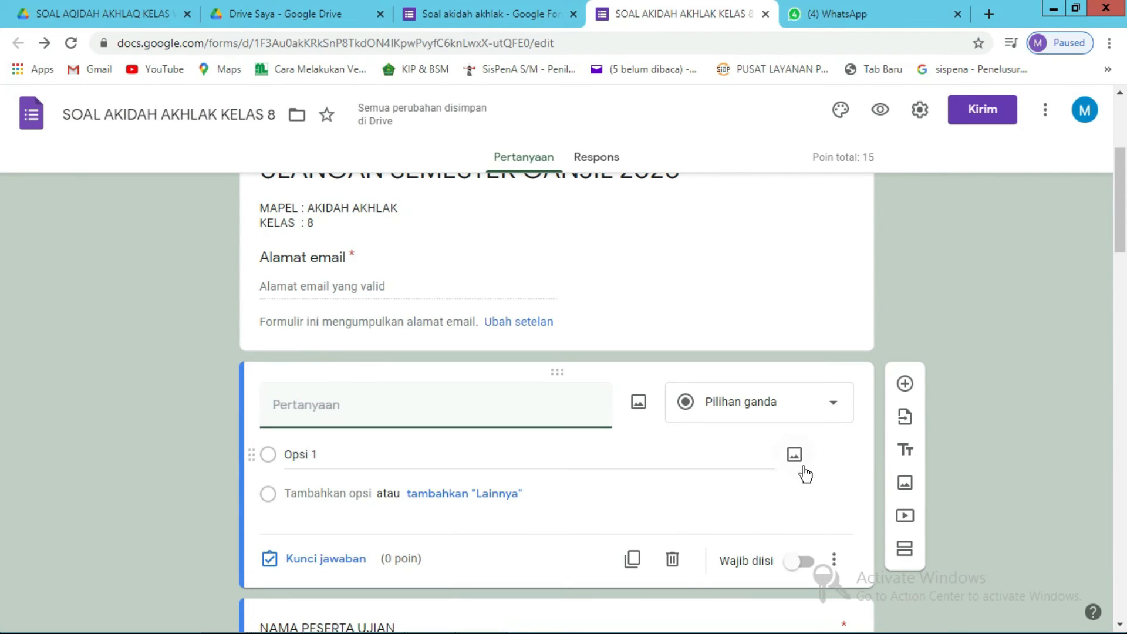
left_click(671, 560)
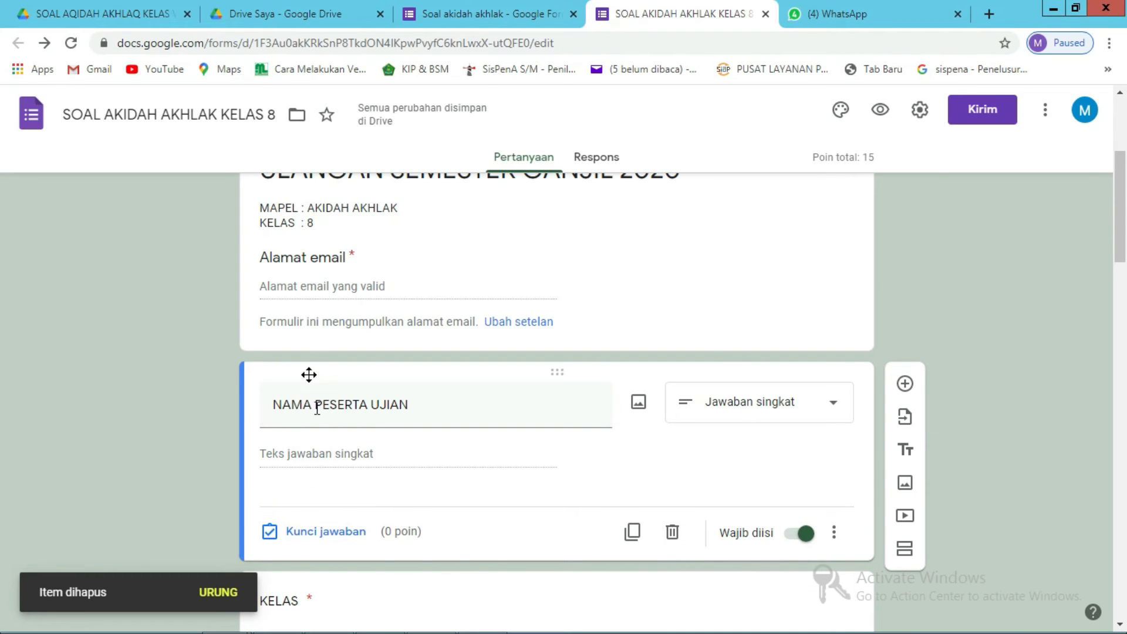
- Turn off email address collection in the form's general settings and save them
left_click(314, 260)
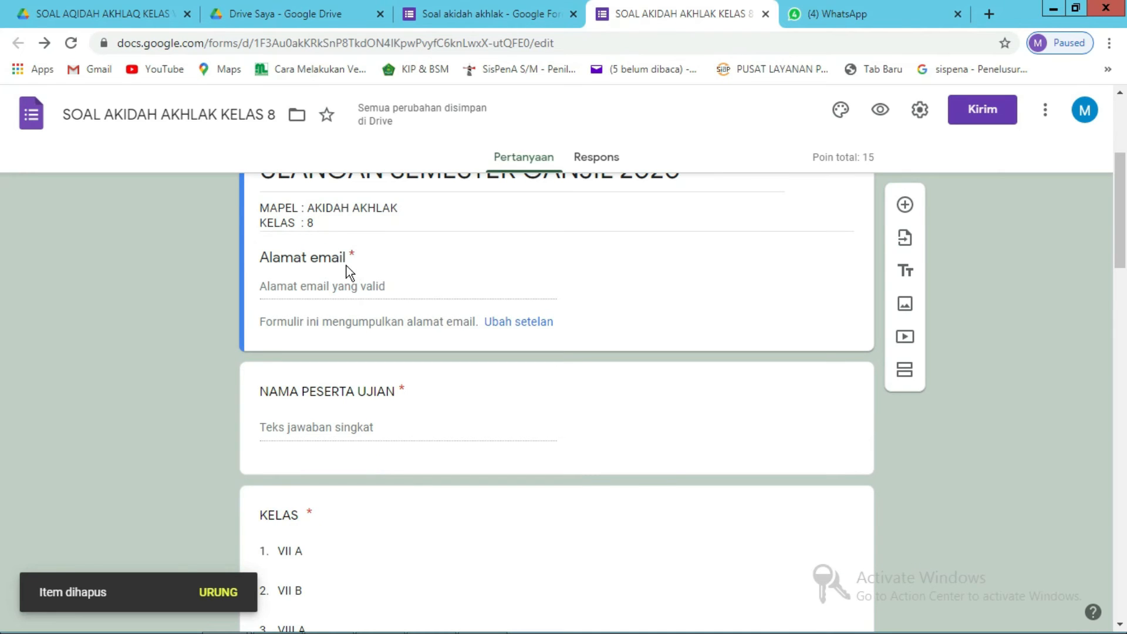
left_click(339, 259)
left_click(348, 282)
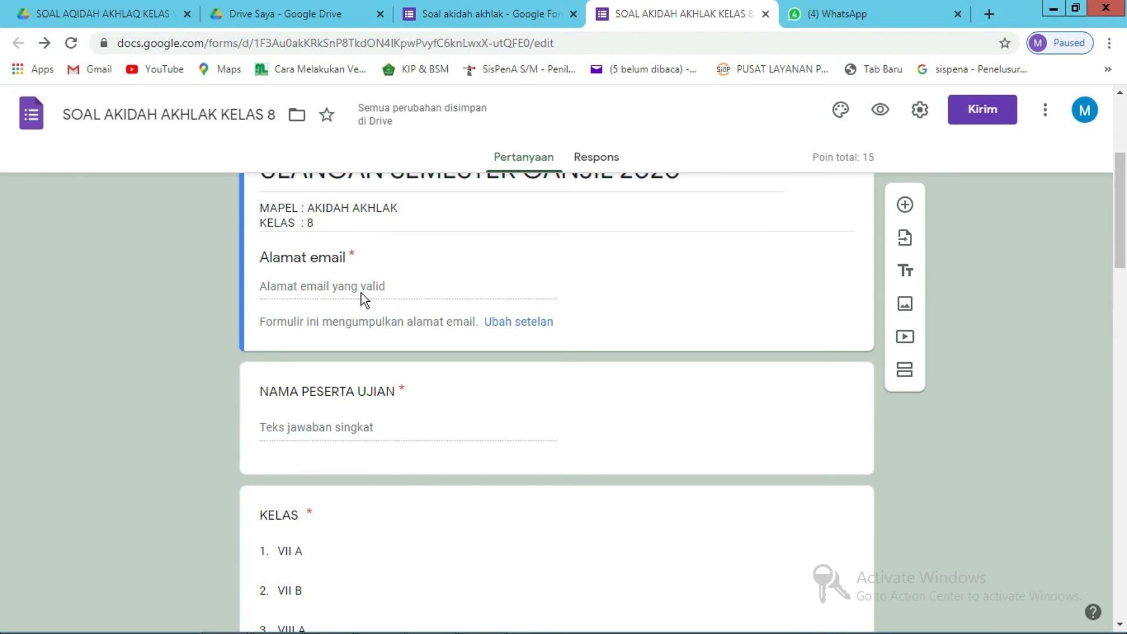
left_click(301, 287)
left_click(516, 324)
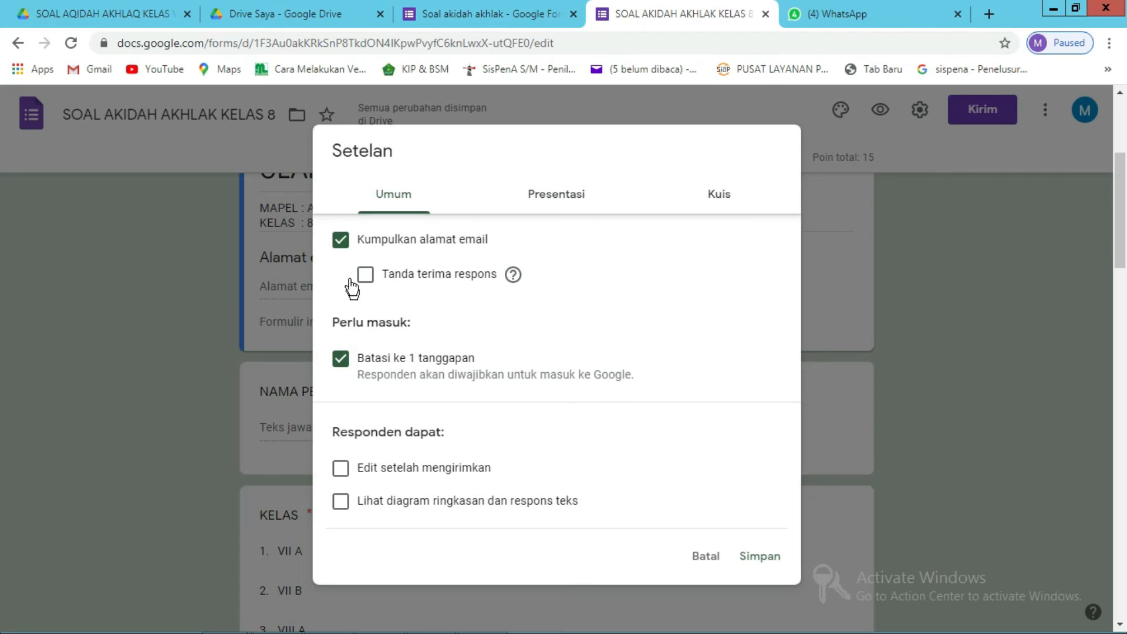
left_click(342, 242)
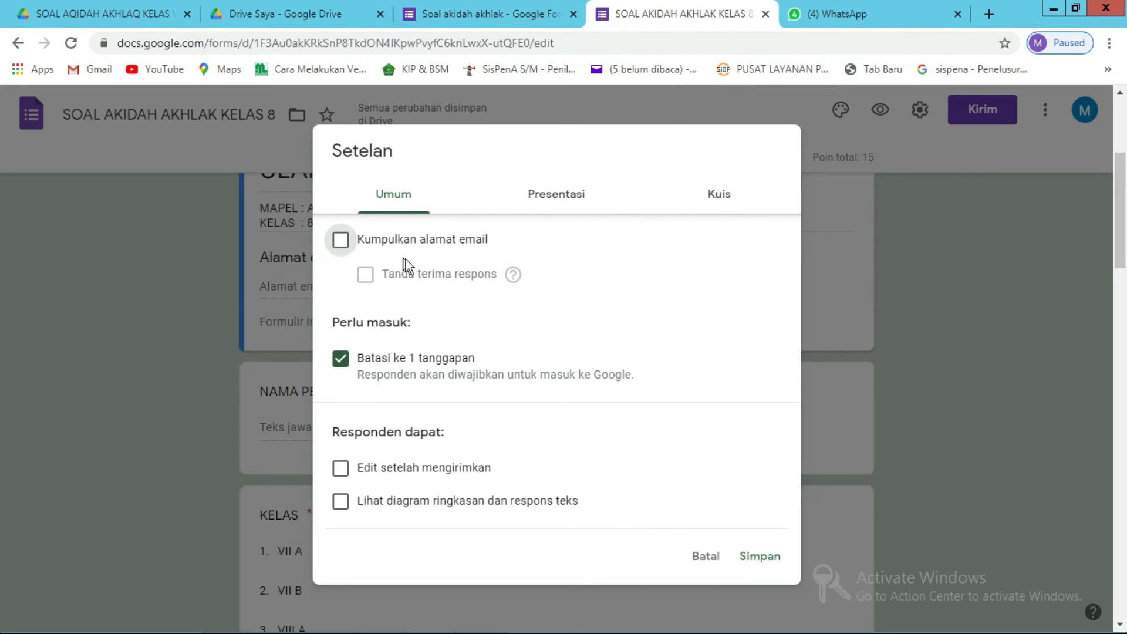
left_click(759, 555)
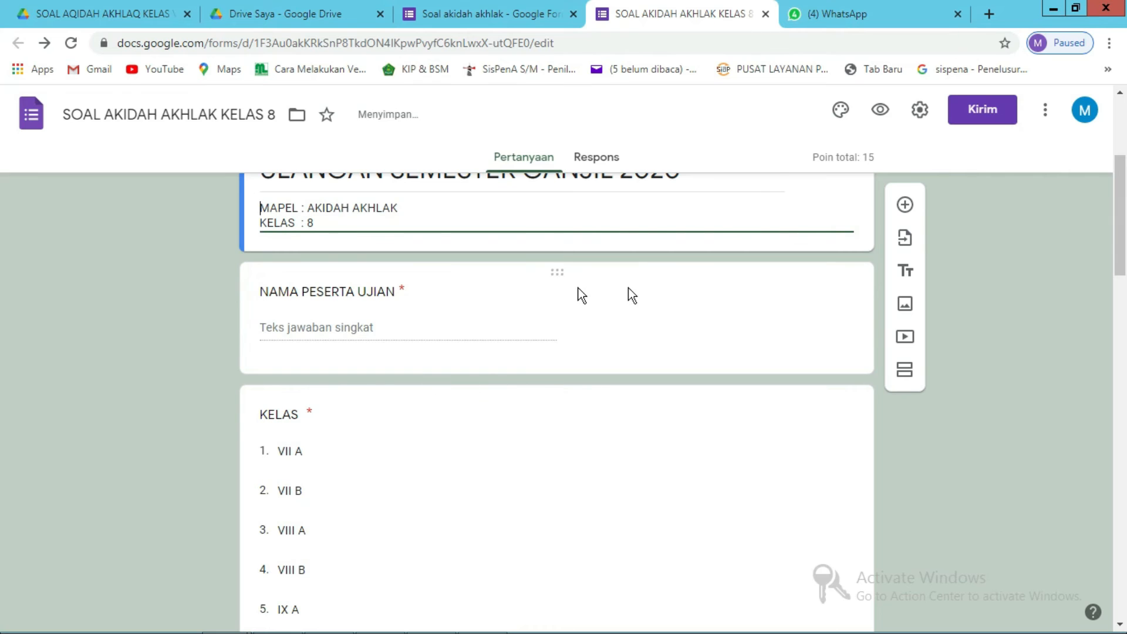
scroll(559, 307, "up", 2)
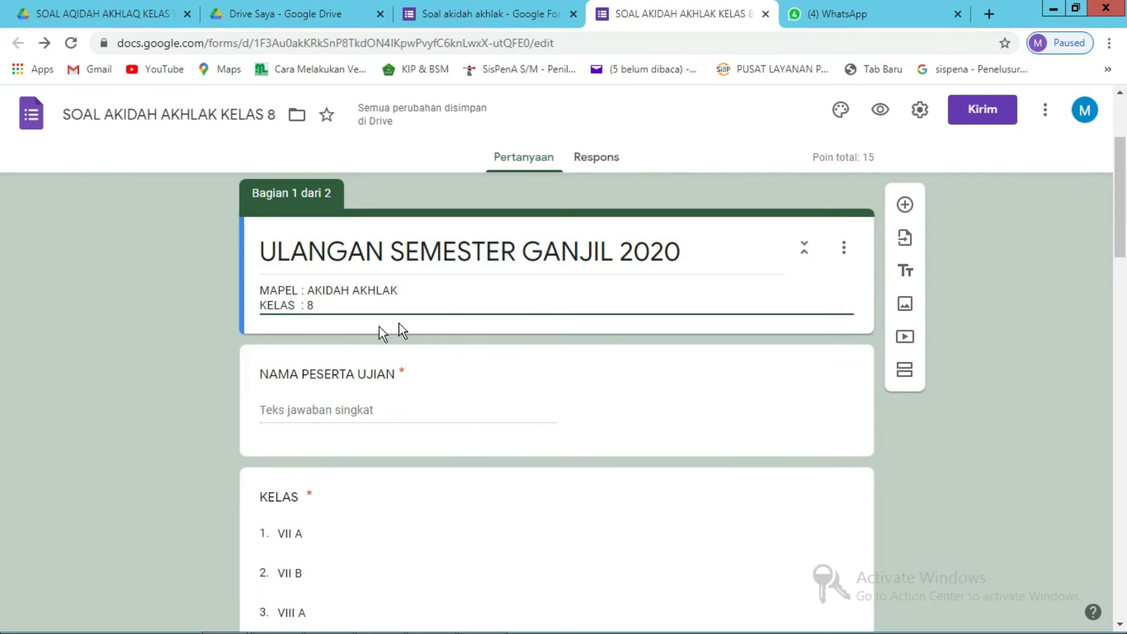
- Preview the form again, enter a participant's name and choose VII B as the KELAS answer
left_click(884, 111)
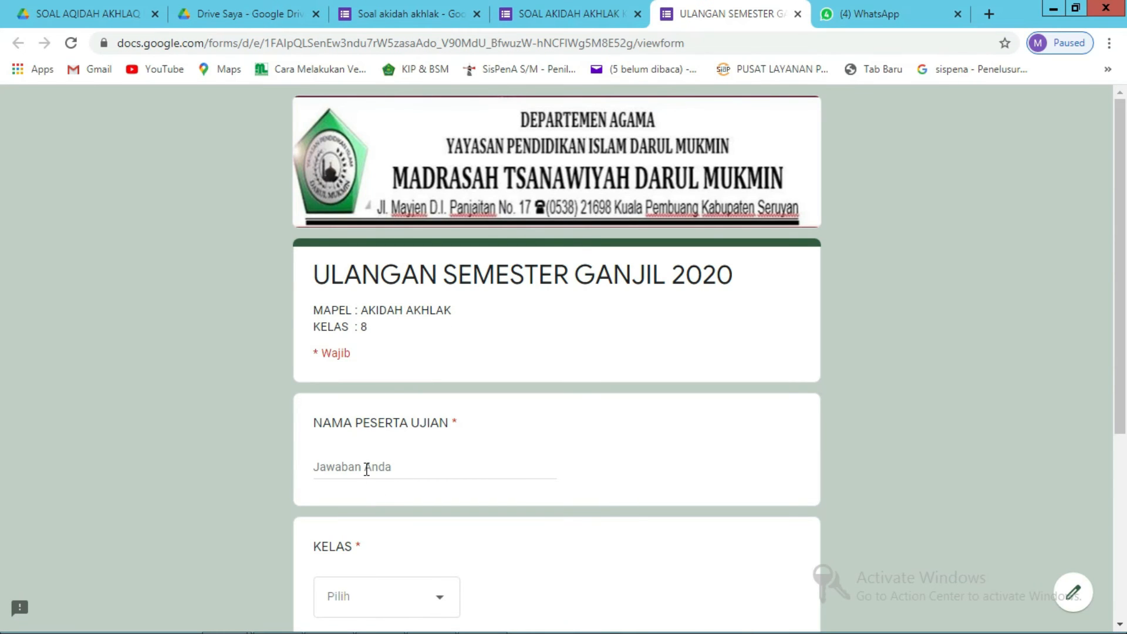
left_click(390, 467)
type("ANDI")
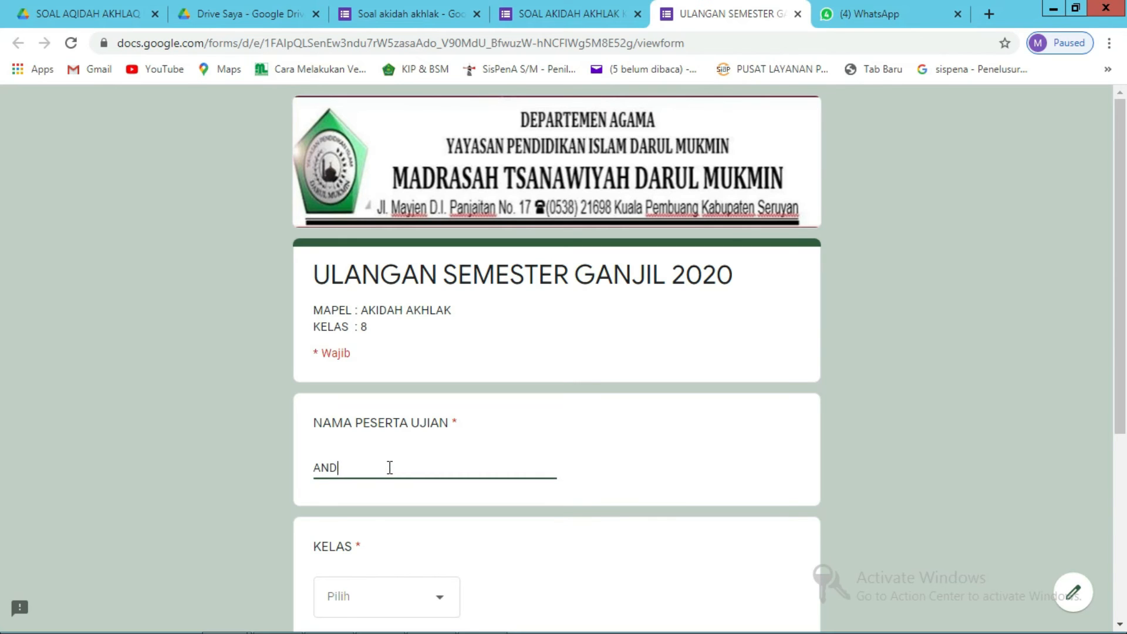
left_click(405, 608)
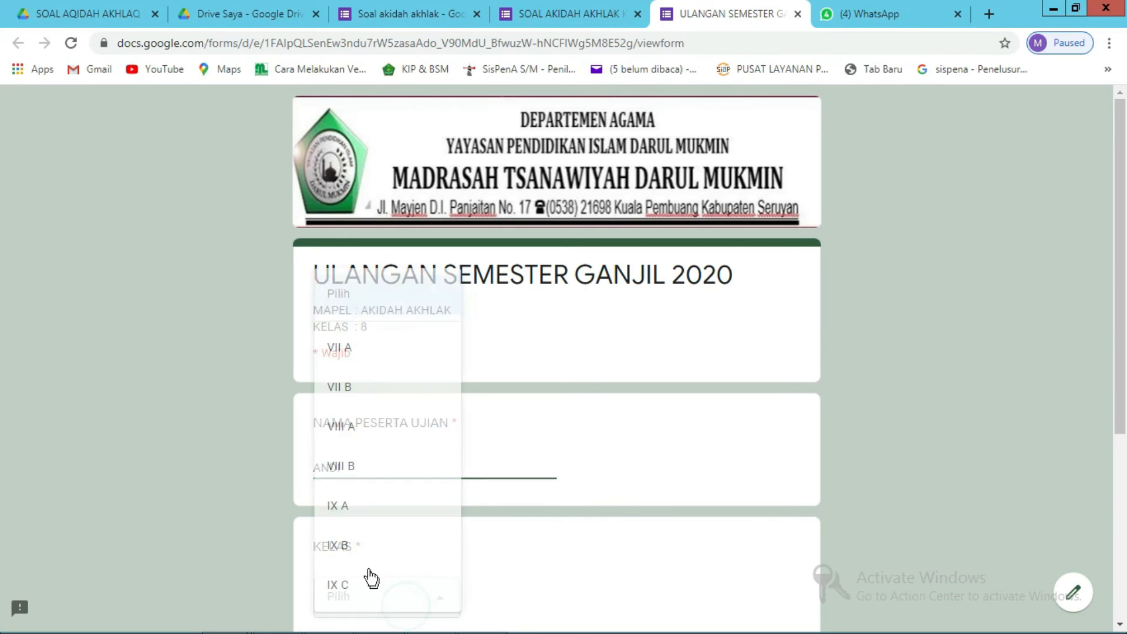
left_click(347, 391)
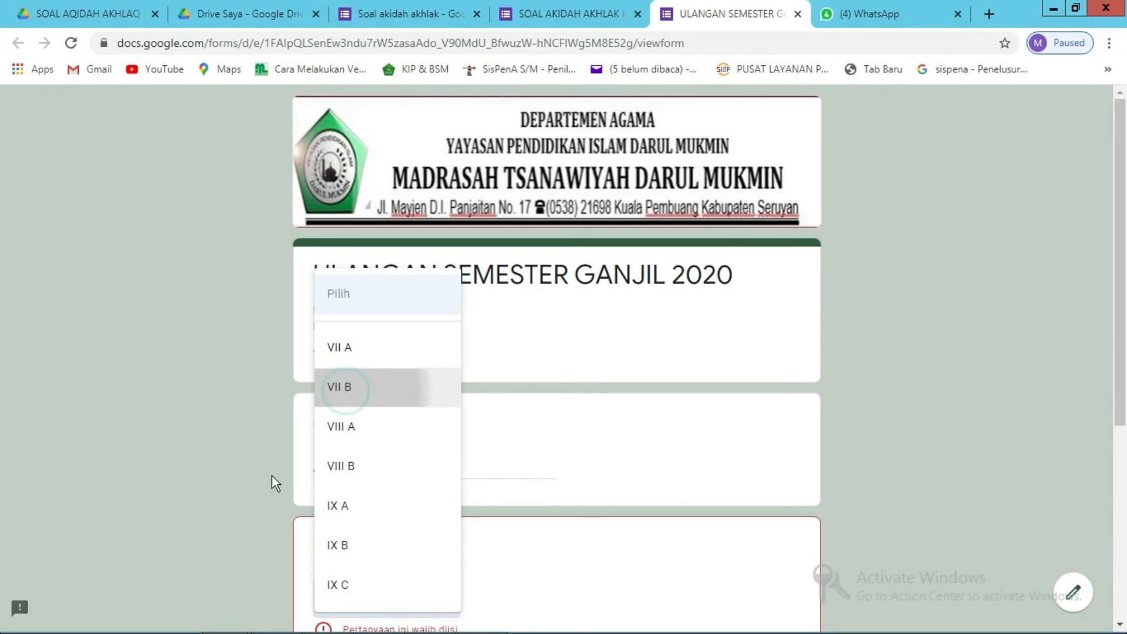
- Enter the participant number in NOMOR PESERTA and continue to the exam questions section
scroll(269, 502, "down", 3)
left_click(346, 558)
type("USS")
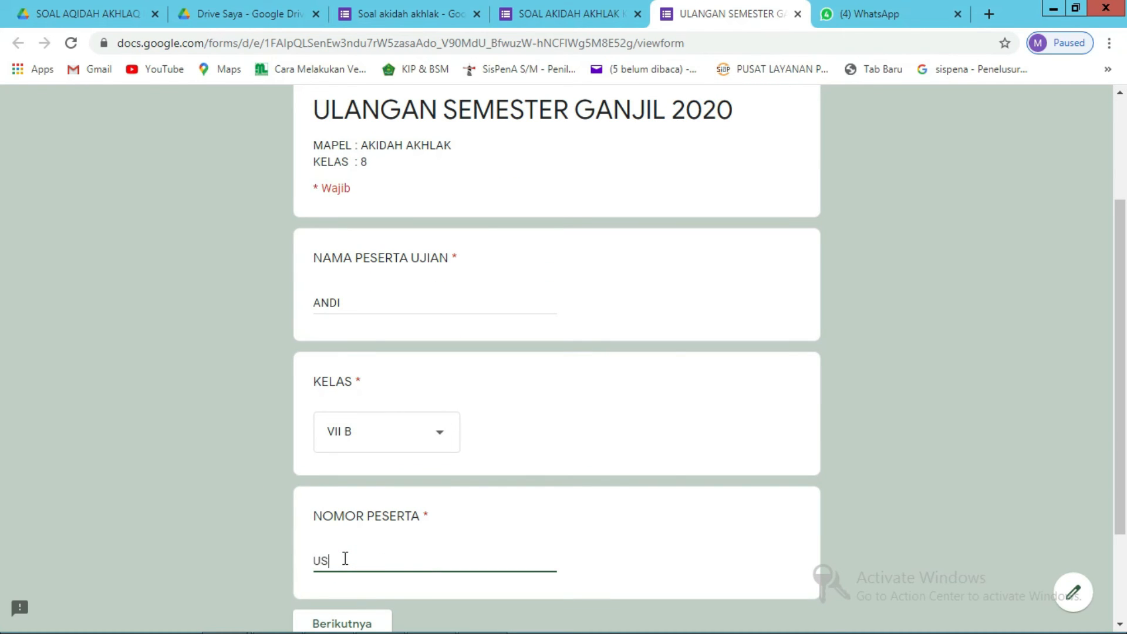
key("BackSpace")
key("BackSpace")
type("AA")
scroll(228, 548, "down", 2)
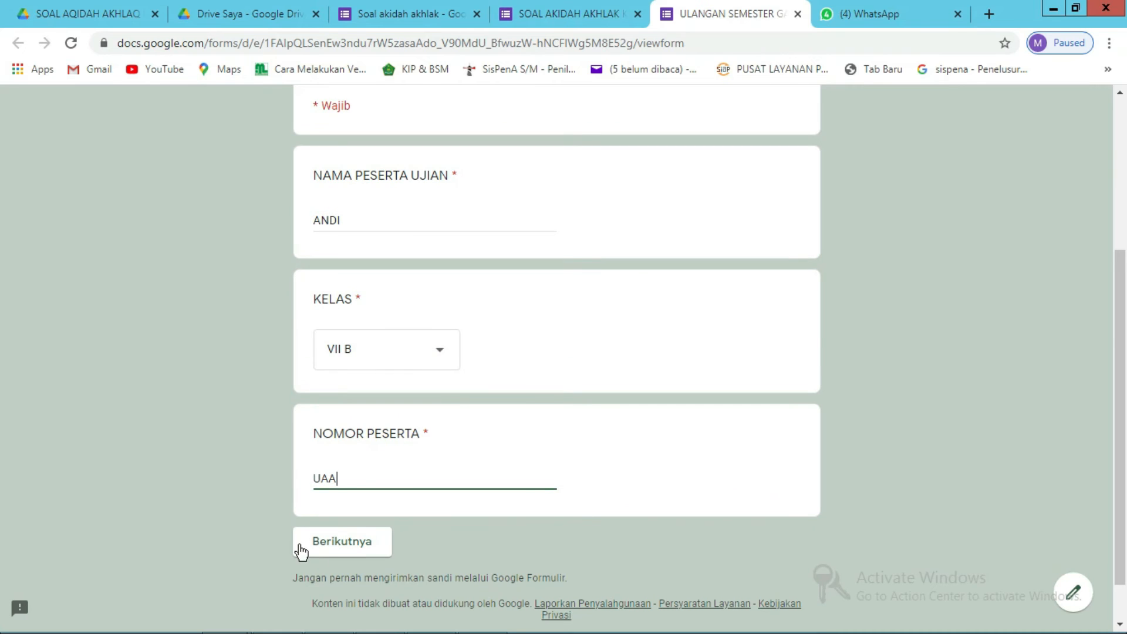
left_click(331, 555)
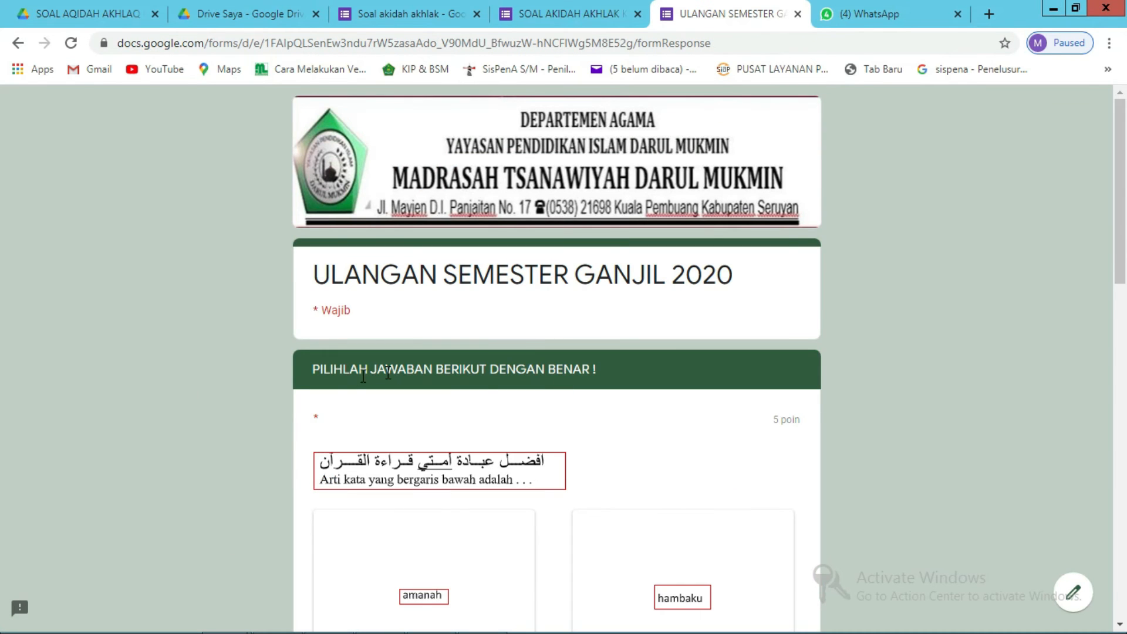
- Go through the exam questions and answer the last one, ARTI YANG BERGARIS BAWAH ADALAH, with CIPTAANKU
scroll(309, 422, "down", 2)
scroll(350, 464, "down", 2)
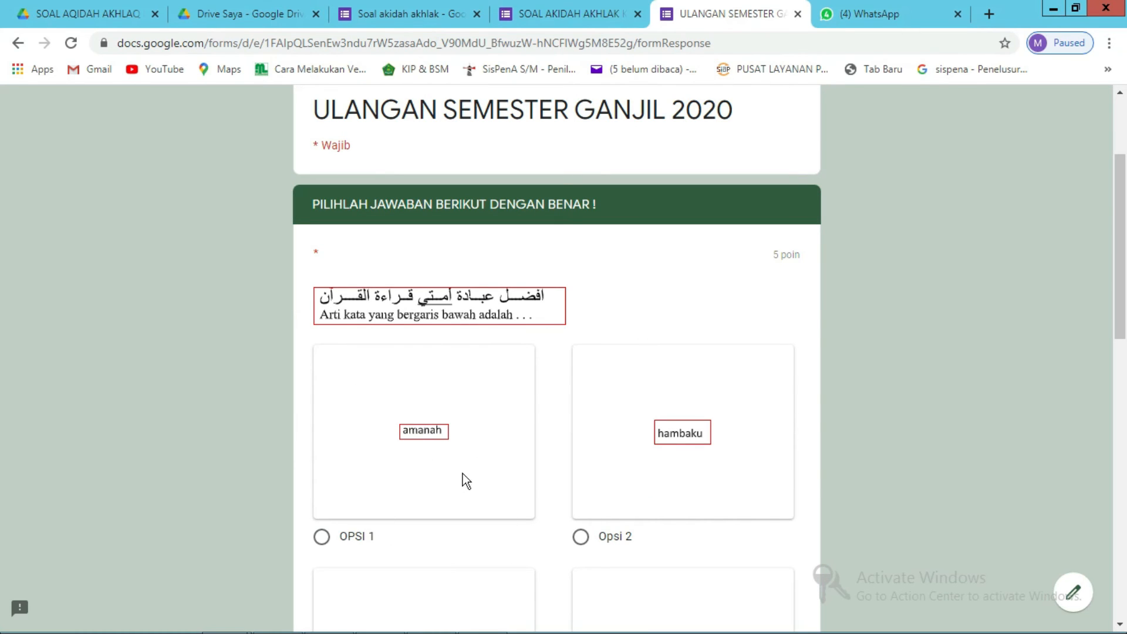
scroll(388, 361, "down", 4)
scroll(360, 444, "down", 3)
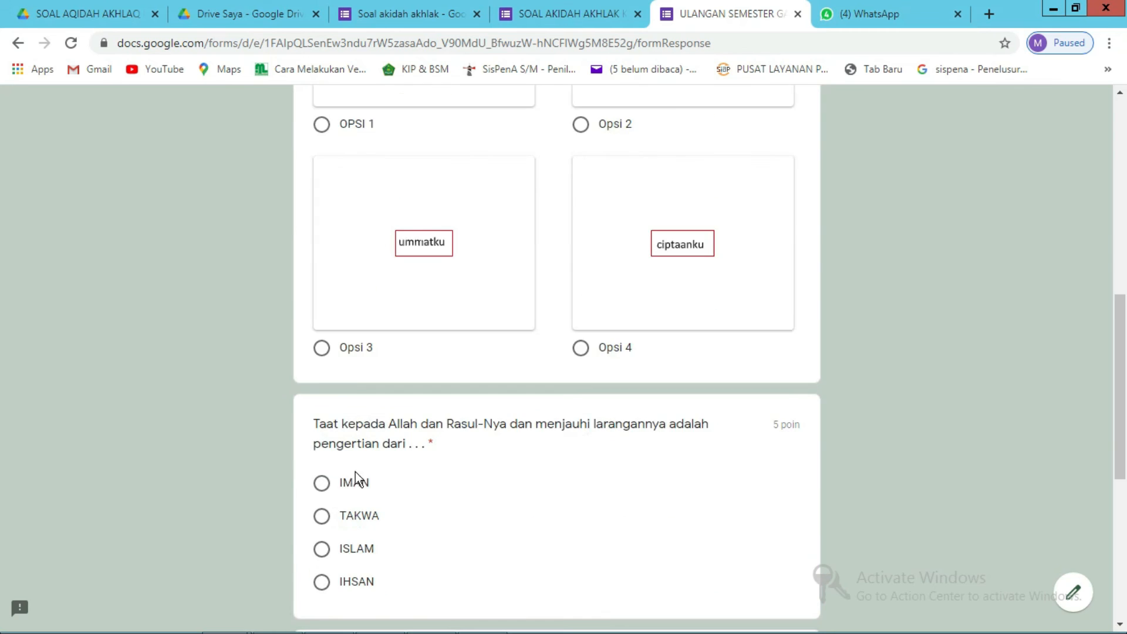
scroll(434, 424, "down", 1)
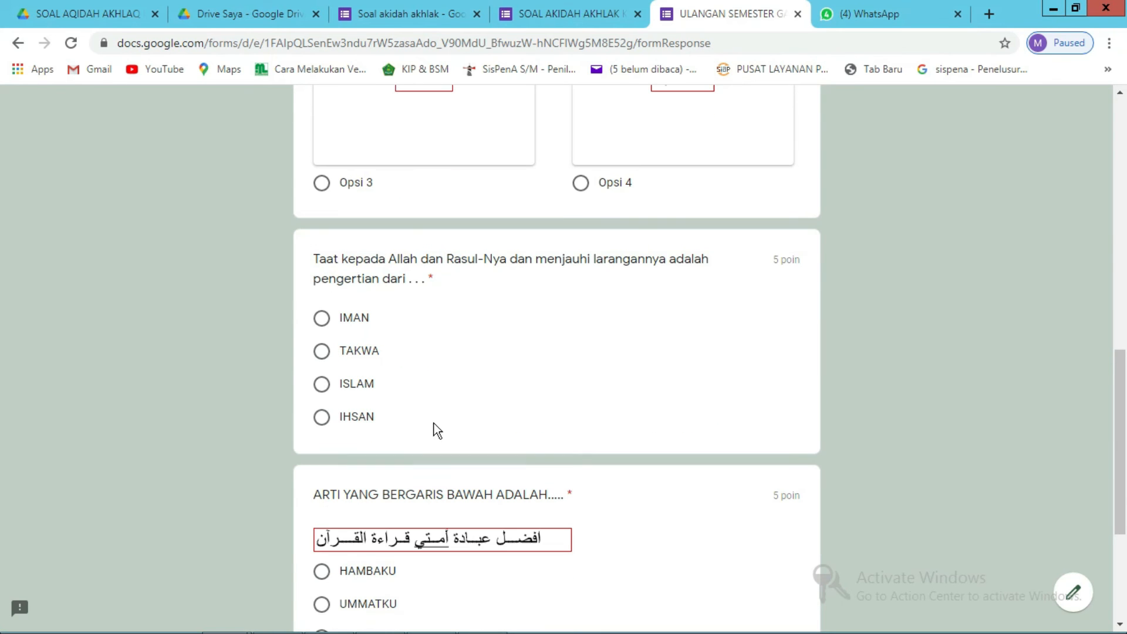
scroll(358, 445, "down", 3)
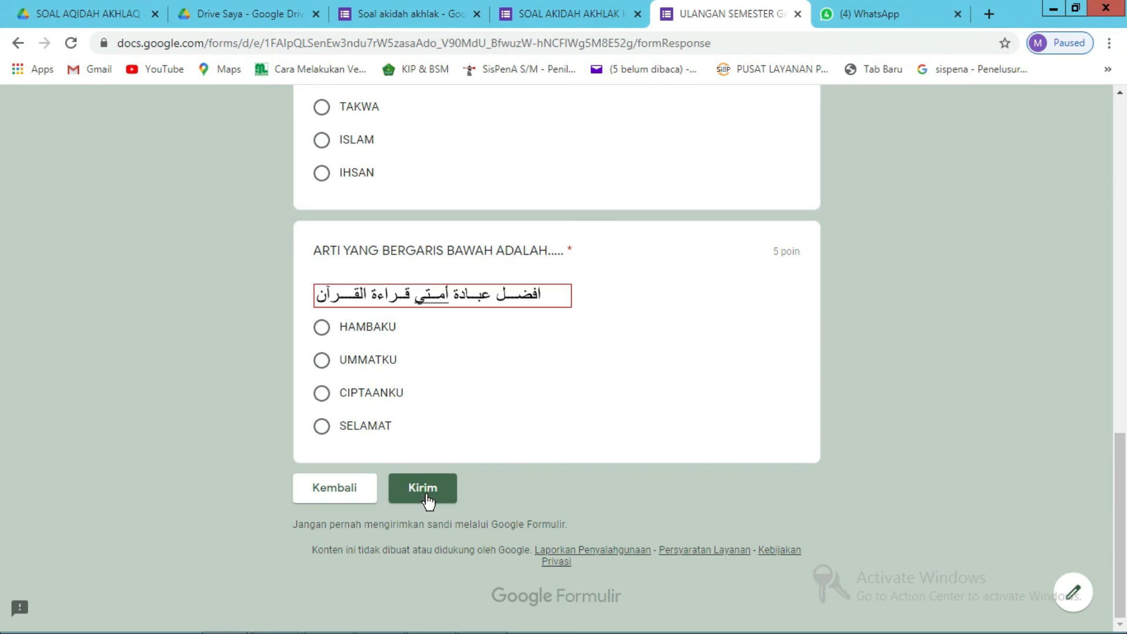
left_click(322, 392)
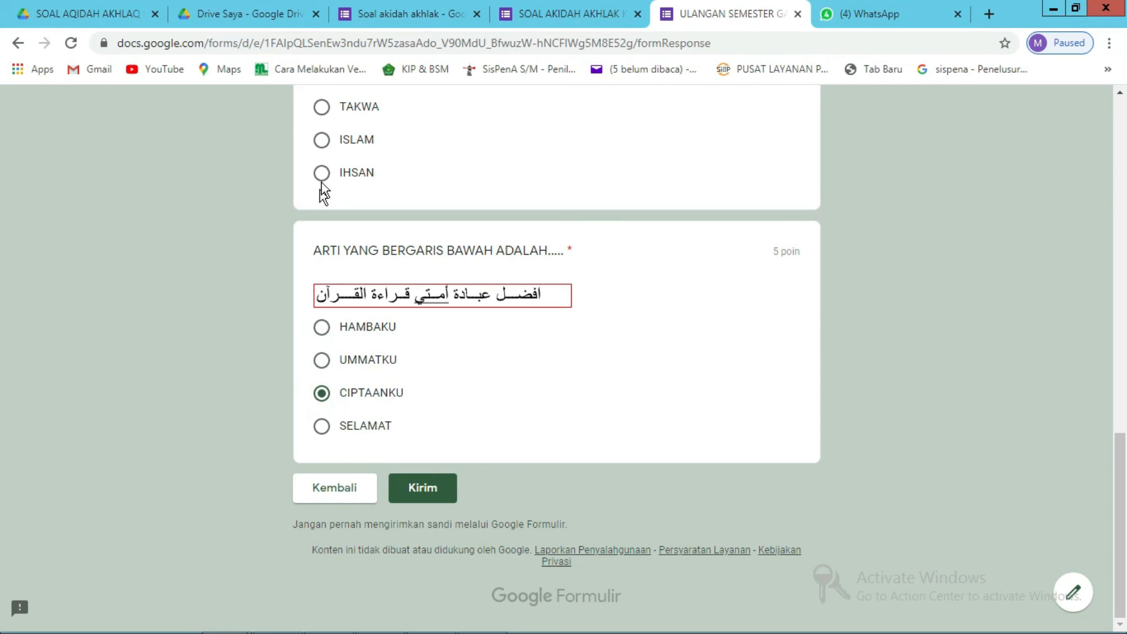
scroll(319, 149, "up", 1)
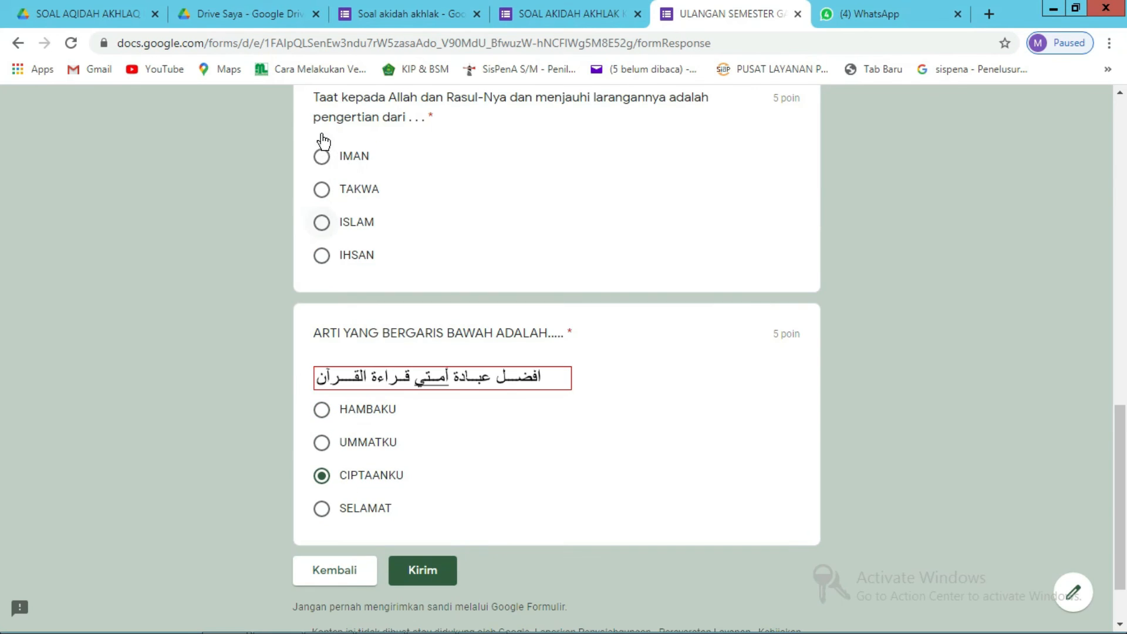
- Answer the Taat kepada Allah question with ISLAM and the first picture question with Opsi 3, and submit the exam
left_click(322, 223)
scroll(322, 234, "up", 4)
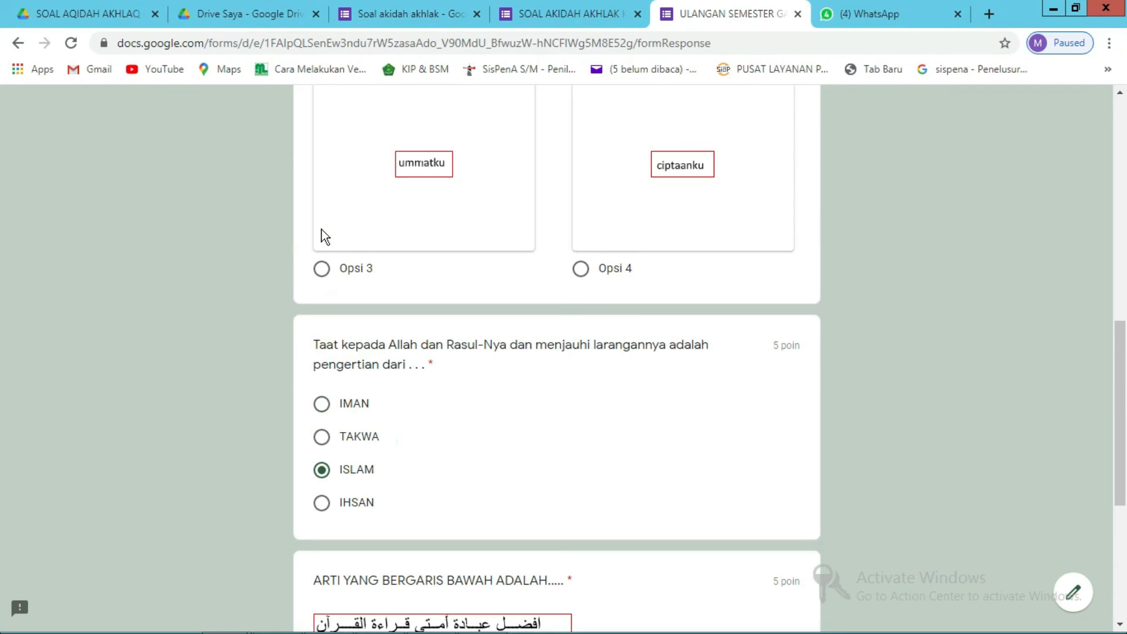
left_click(326, 275)
scroll(440, 383, "down", 5)
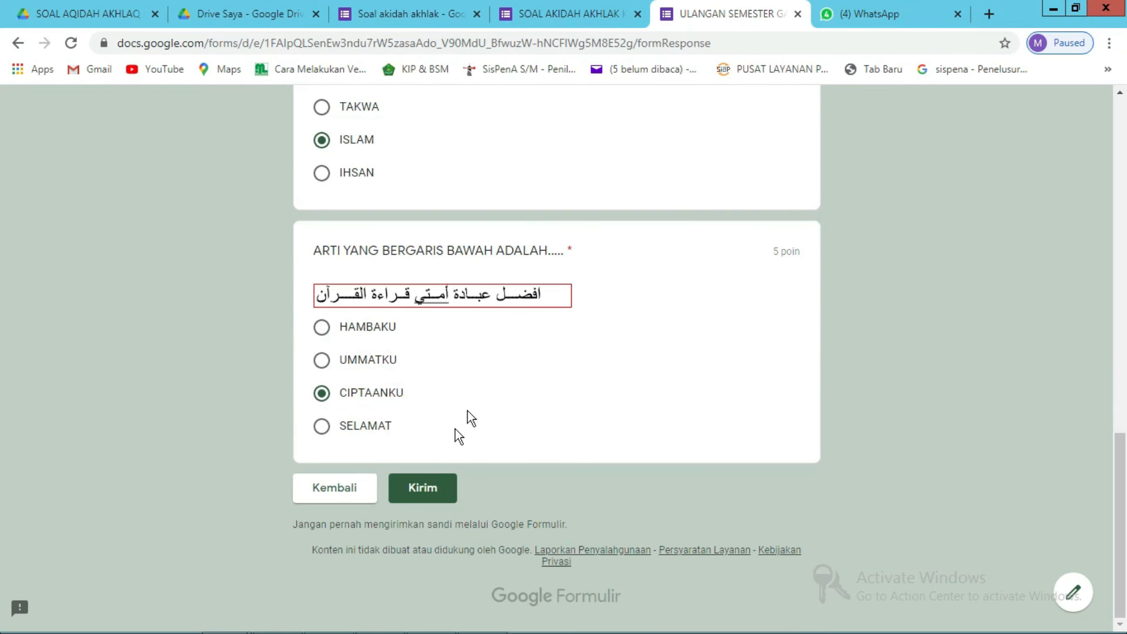
left_click(420, 493)
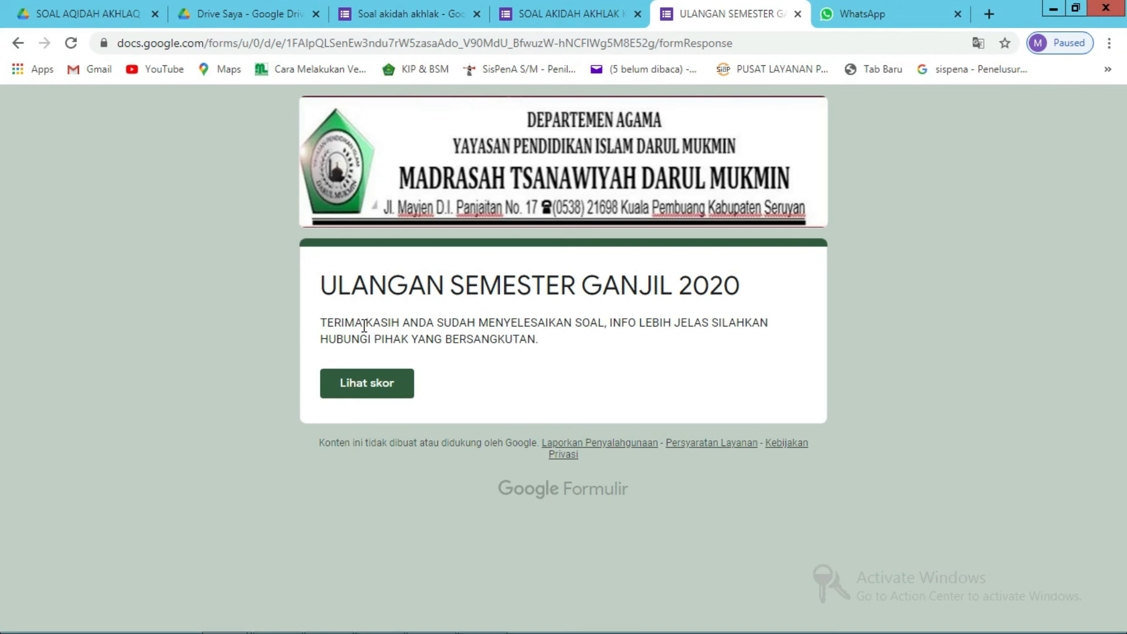
- View the submitted exam's score, review the points given for each answer, and close the score and confirmation pages
left_click(379, 396)
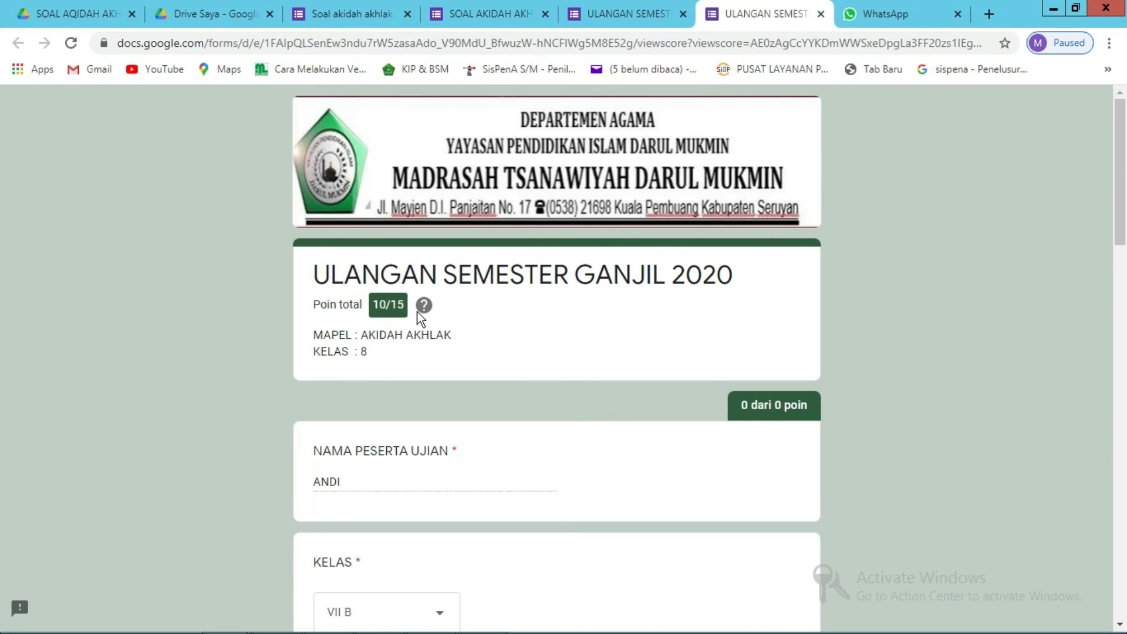
scroll(601, 418, "down", 7)
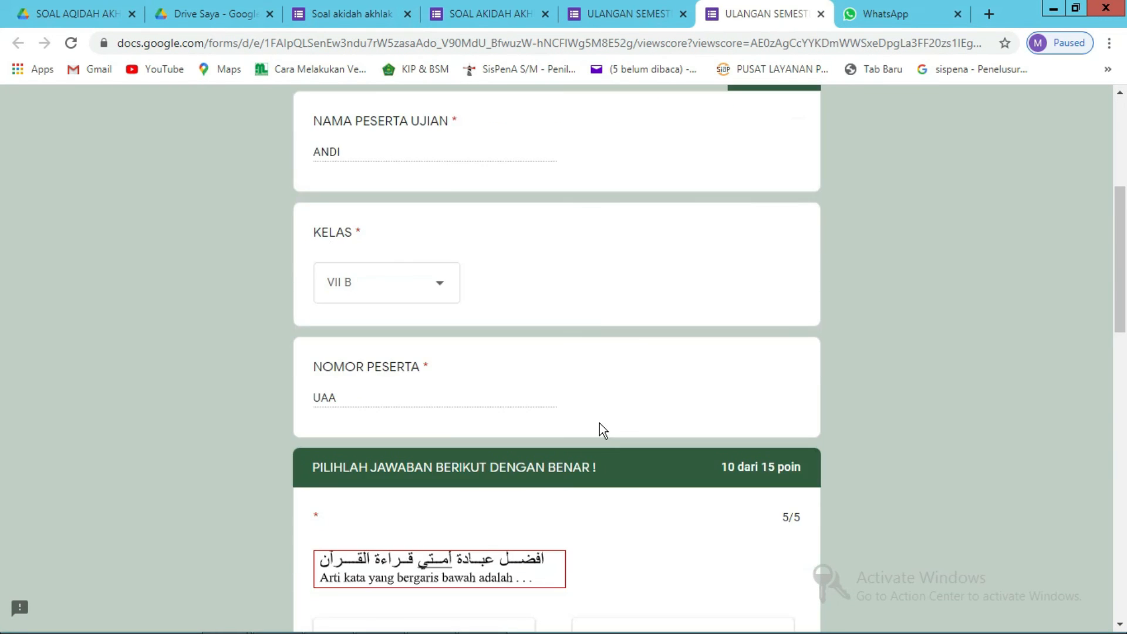
scroll(606, 439, "down", 4)
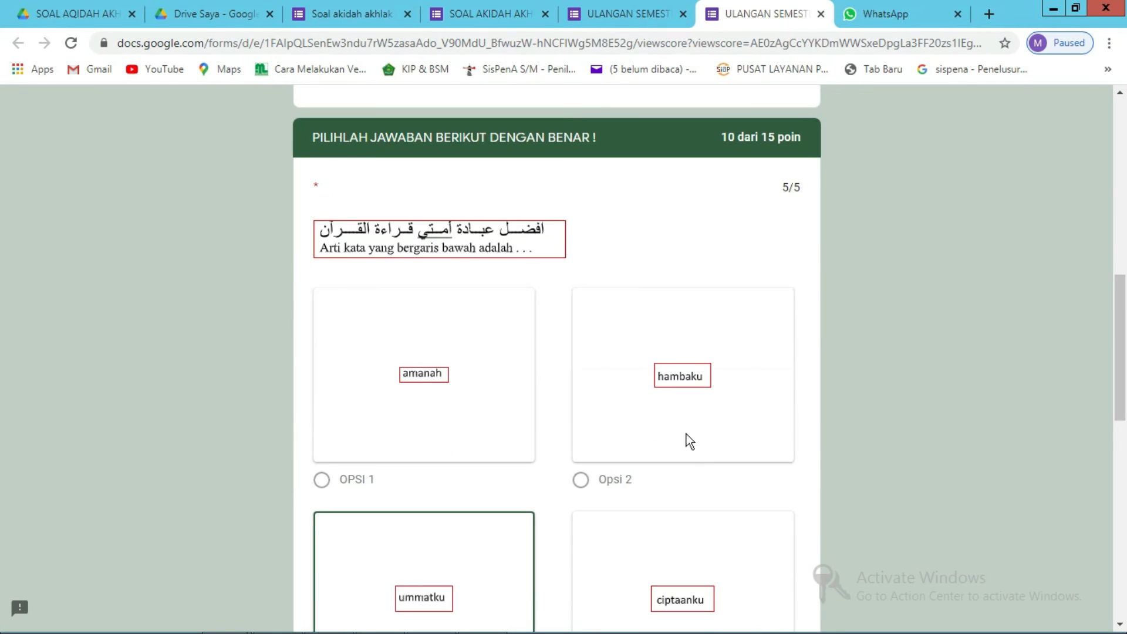
scroll(538, 338, "down", 4)
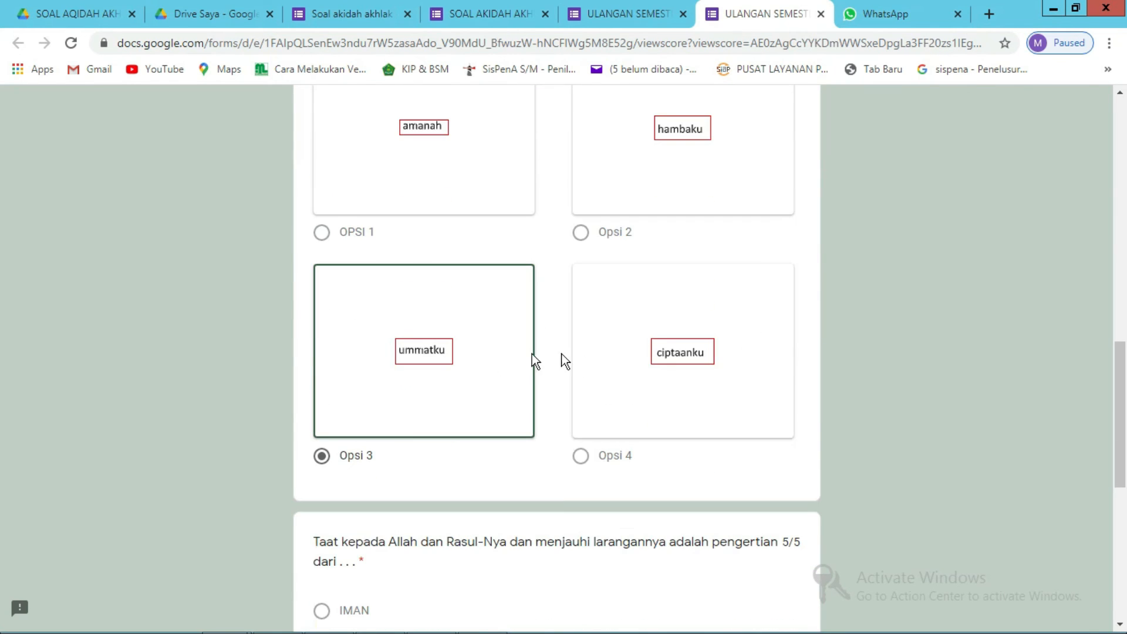
scroll(375, 390, "down", 4)
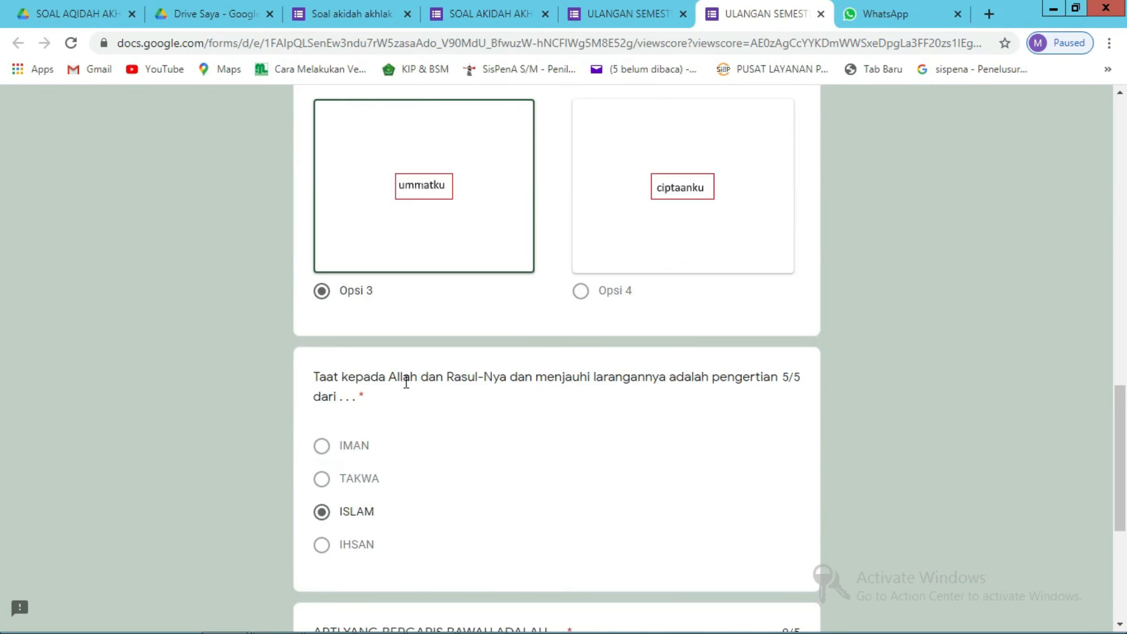
scroll(501, 393, "down", 4)
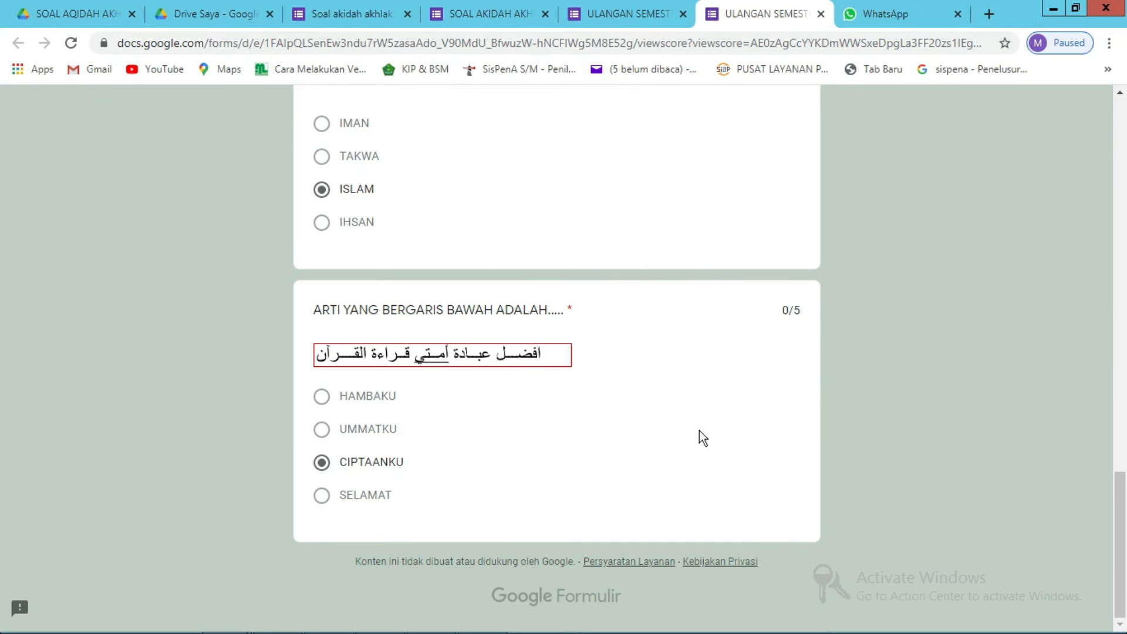
scroll(779, 376, "up", 1)
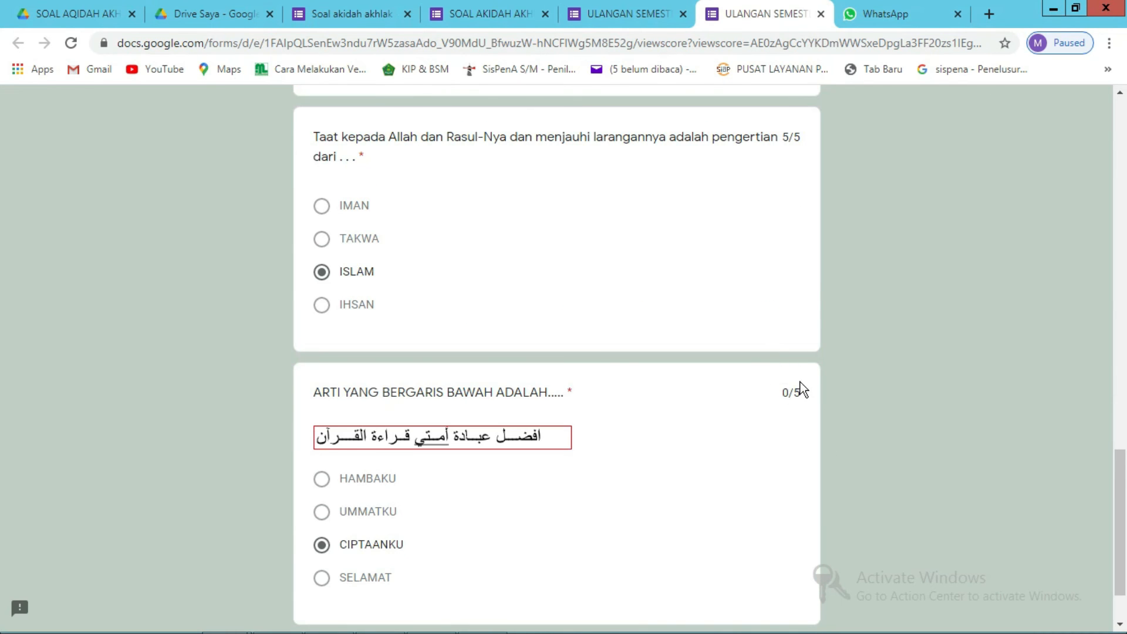
scroll(670, 463, "down", 1)
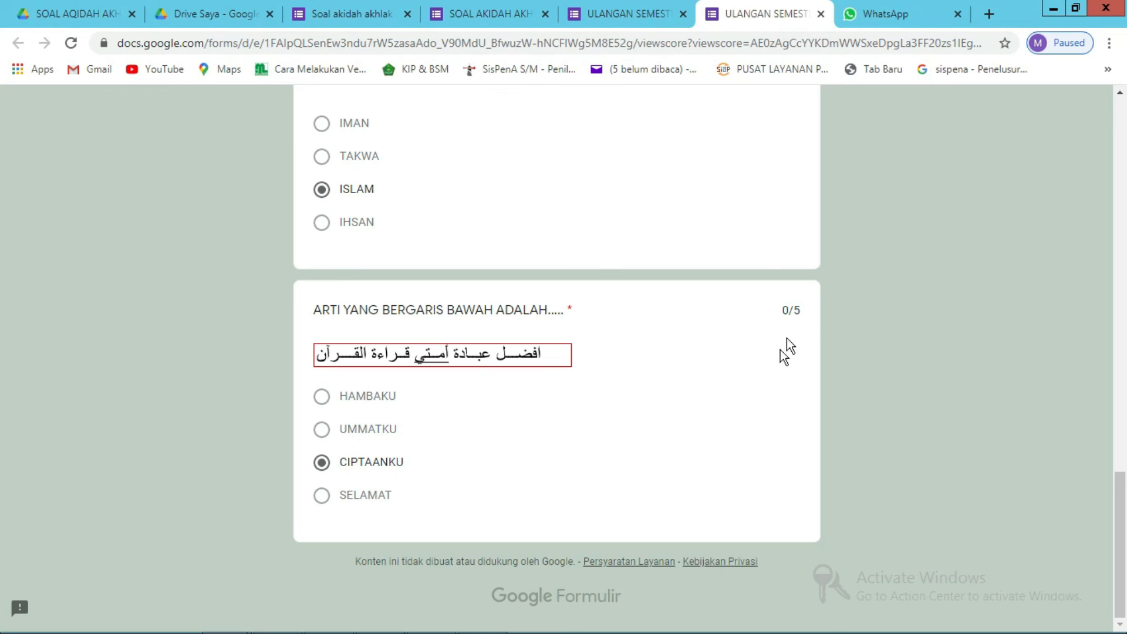
scroll(692, 269, "up", 3)
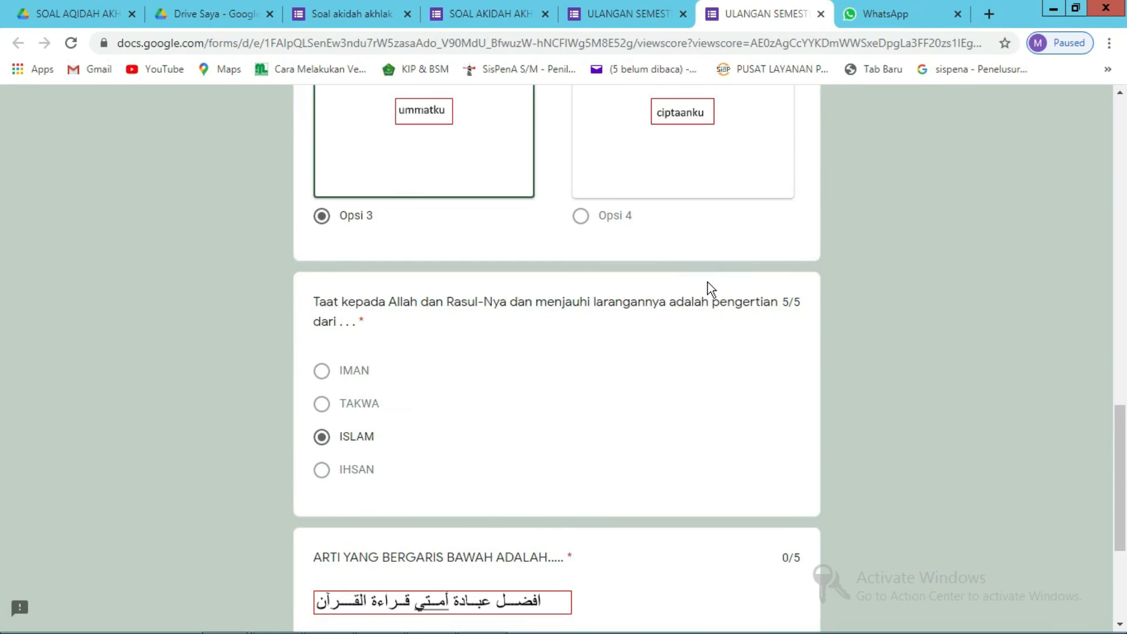
scroll(752, 292, "up", 9)
scroll(752, 292, "up", 5)
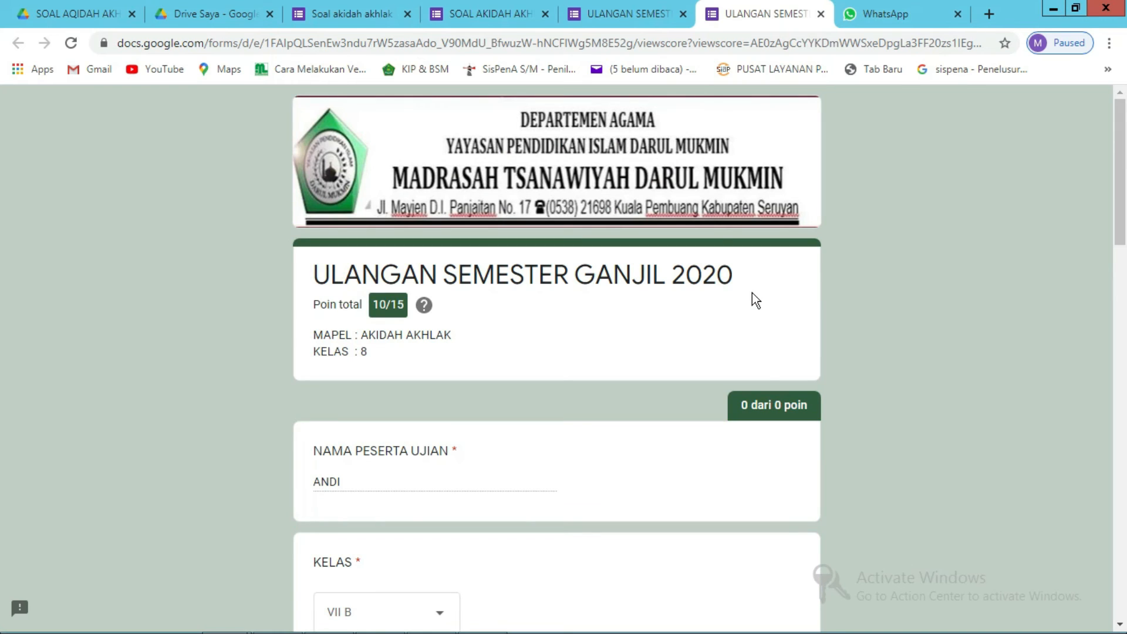
left_click(818, 19)
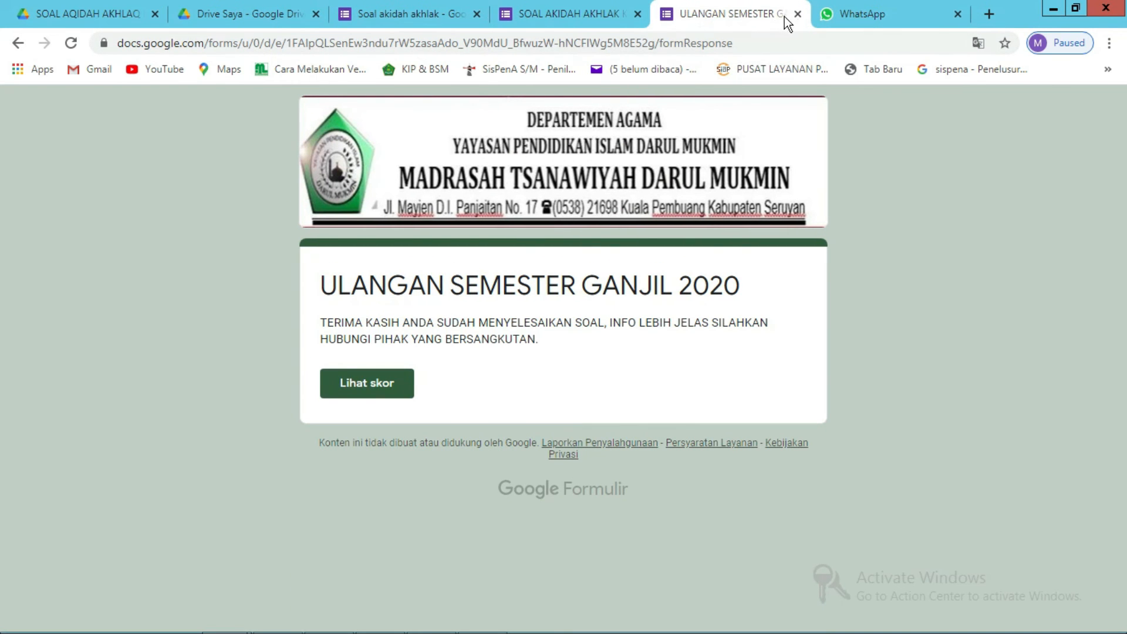
left_click(798, 18)
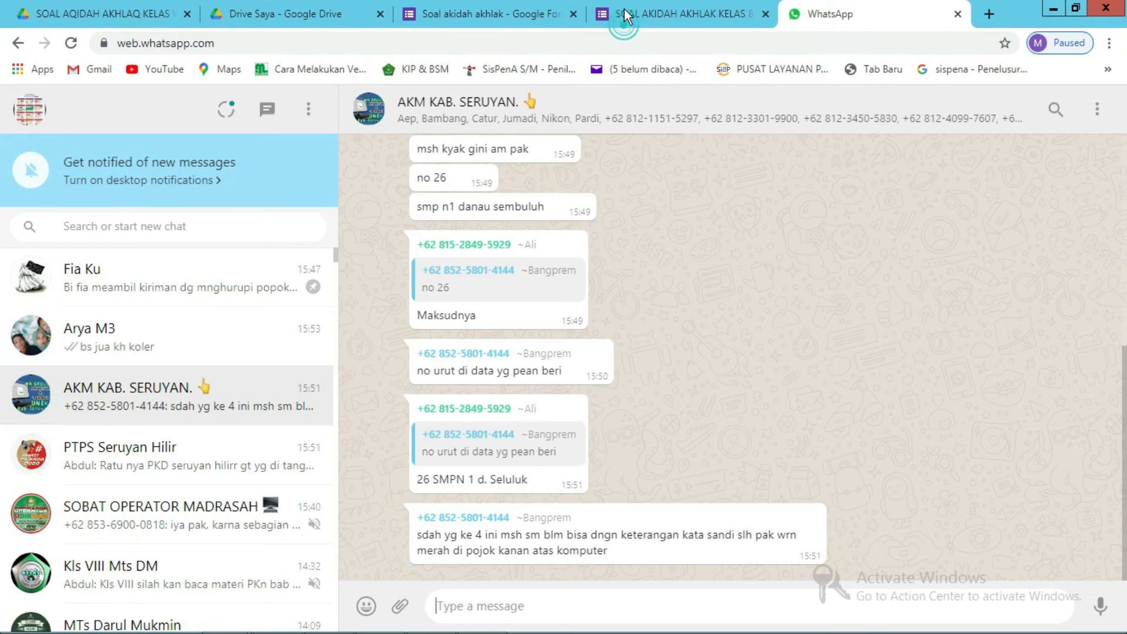
- Return to the form editor and examine the submitted exam in the individual responses view
left_click(630, 14)
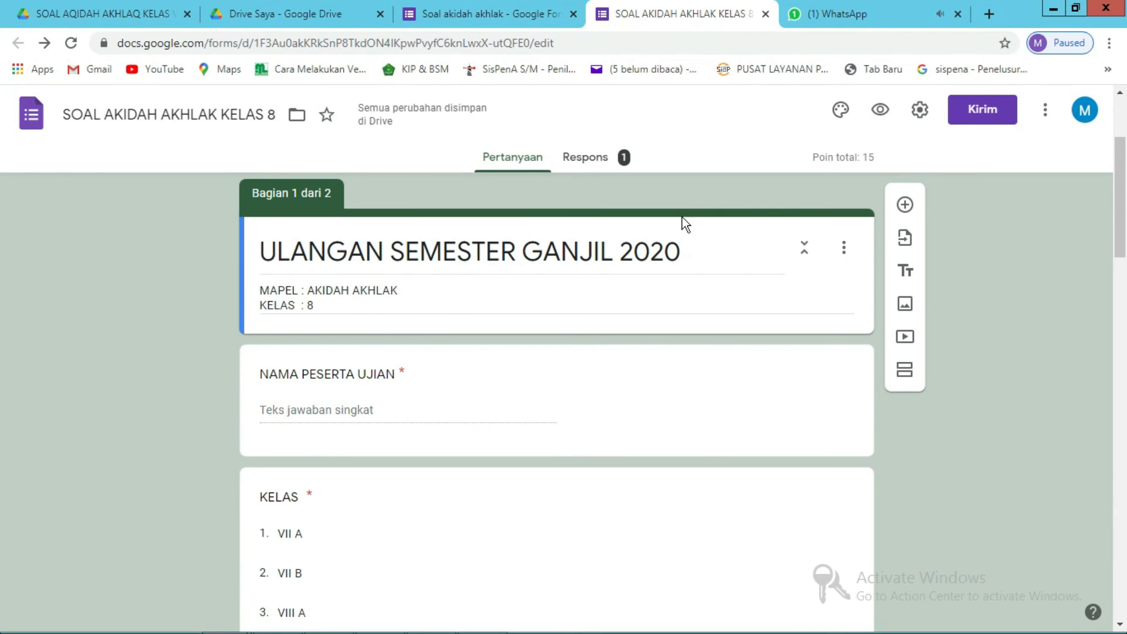
left_click(584, 168)
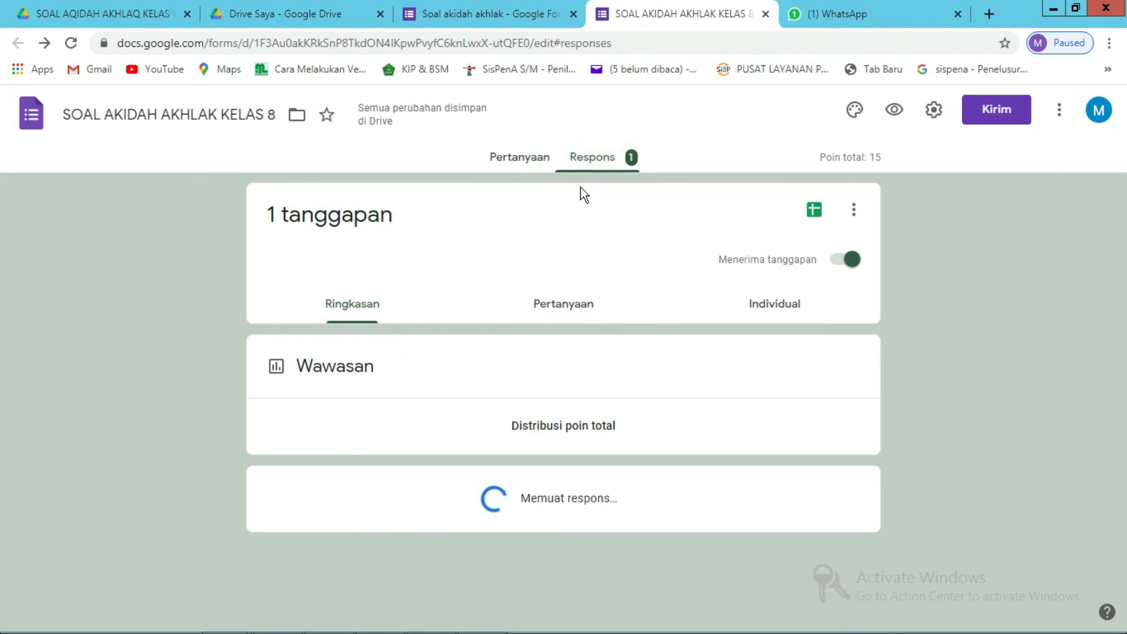
left_click(769, 317)
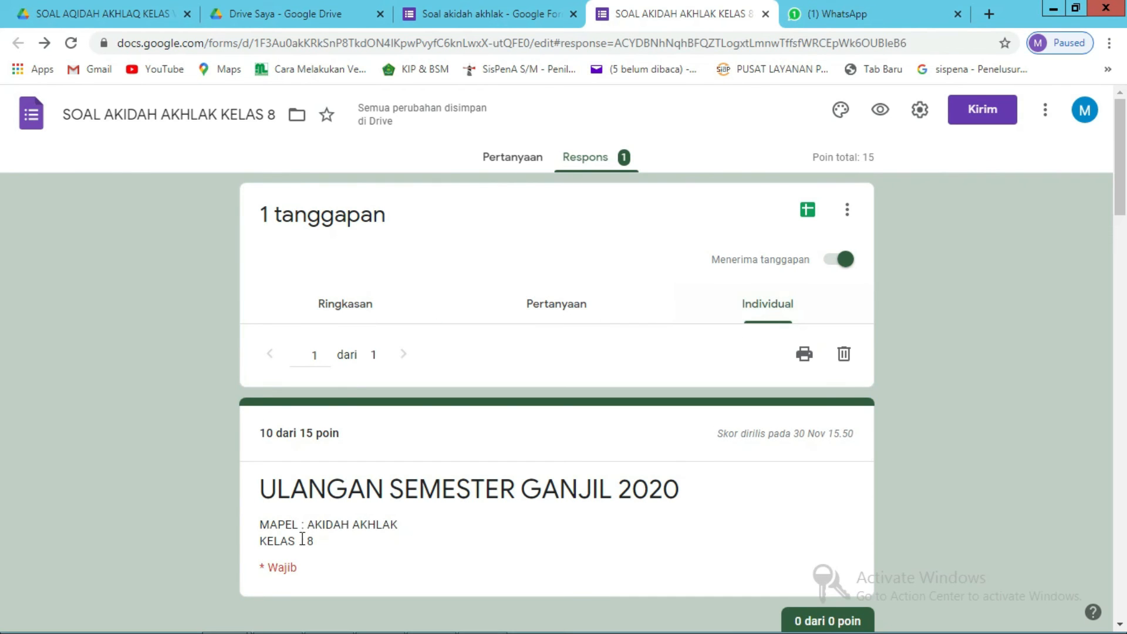
scroll(302, 539, "down", 5)
scroll(297, 395, "up", 3)
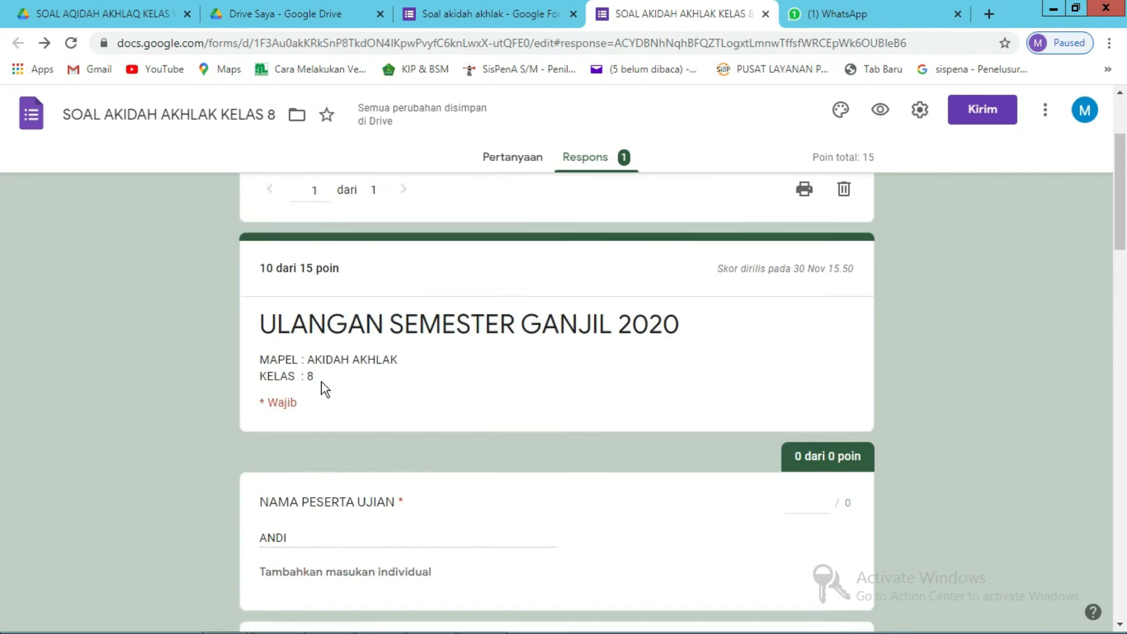
scroll(325, 389, "up", 3)
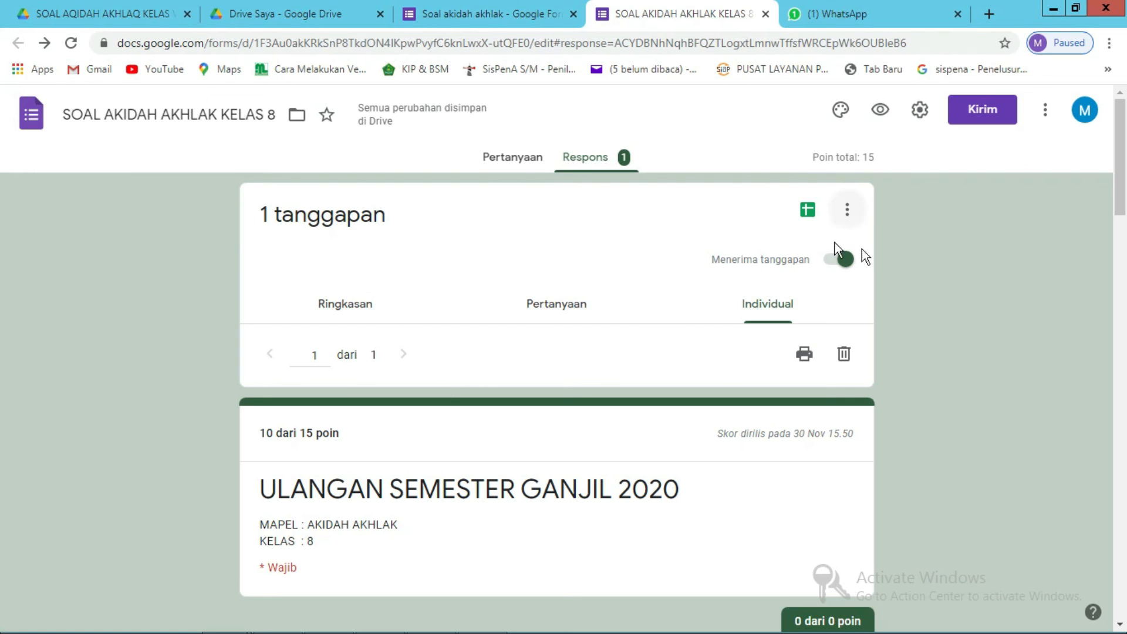
- Create a new spreadsheet as the destination for the form's responses
left_click(808, 217)
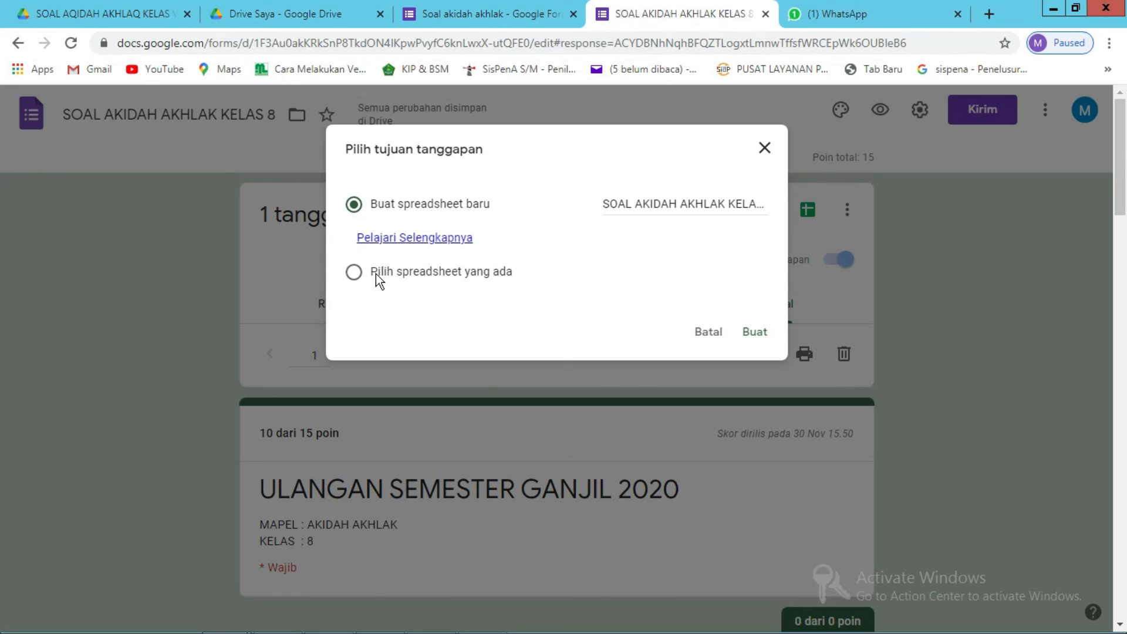
left_click(753, 335)
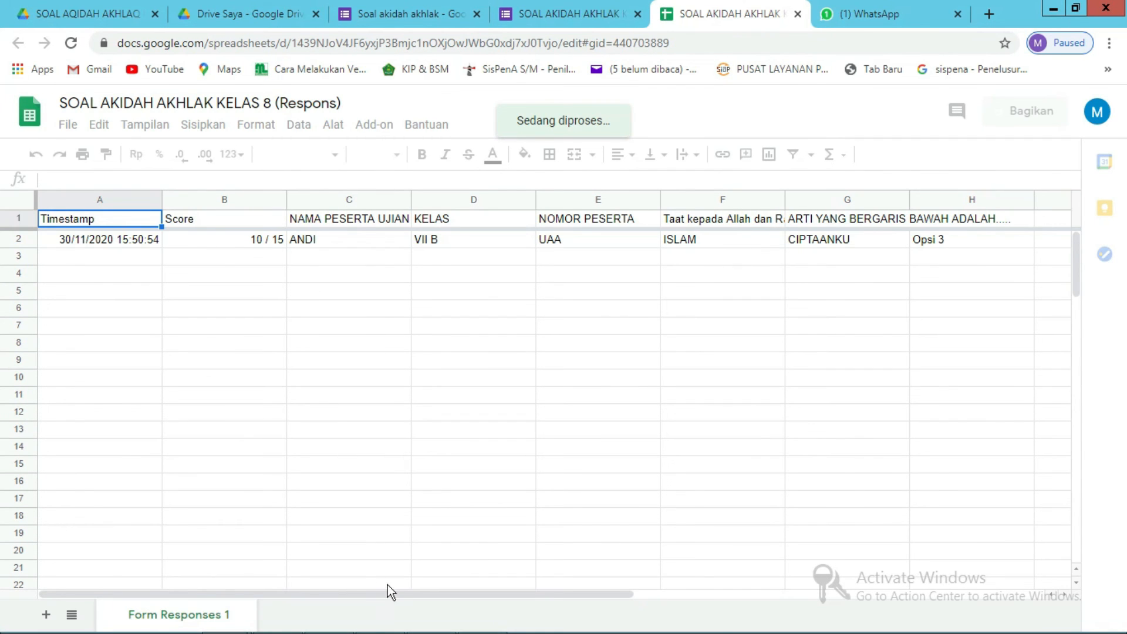
- Examine the response spreadsheet's question columns and the participant's Score cell, dismissing the tip about cell edit history
left_click_drag(475, 592, 534, 592)
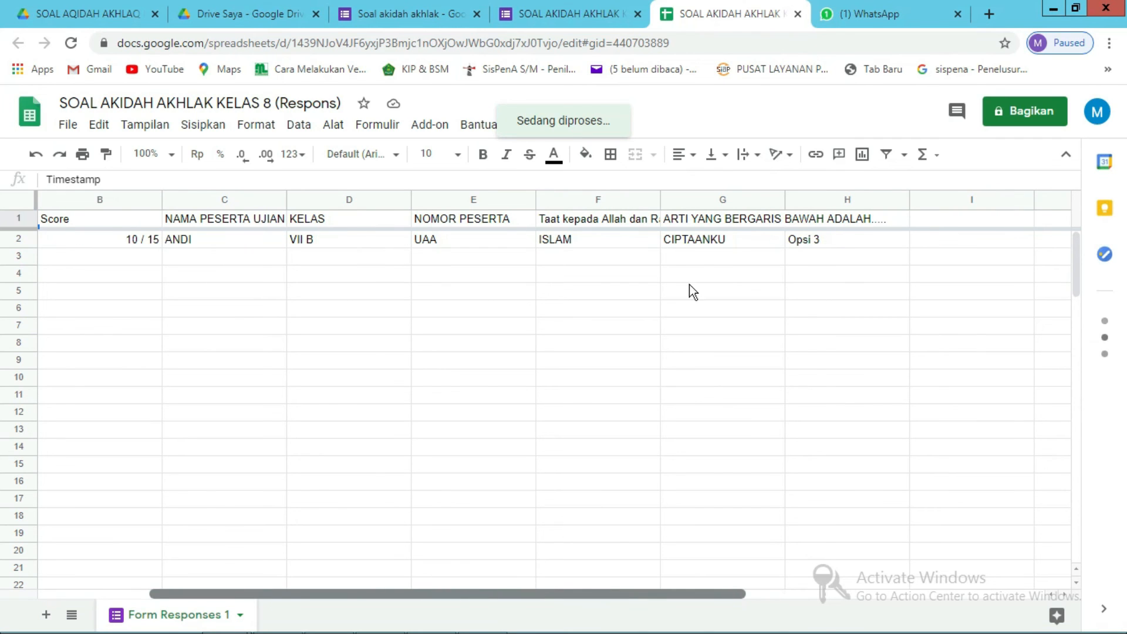
left_click(801, 221)
left_click(574, 222)
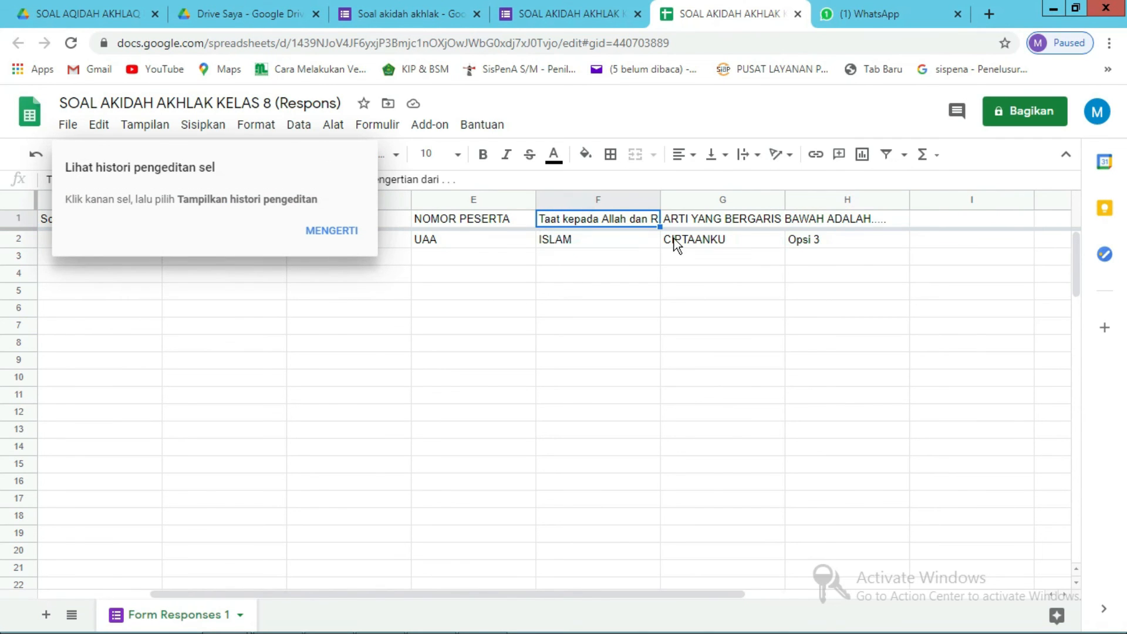
left_click(329, 232)
left_click_drag(300, 594, 68, 596)
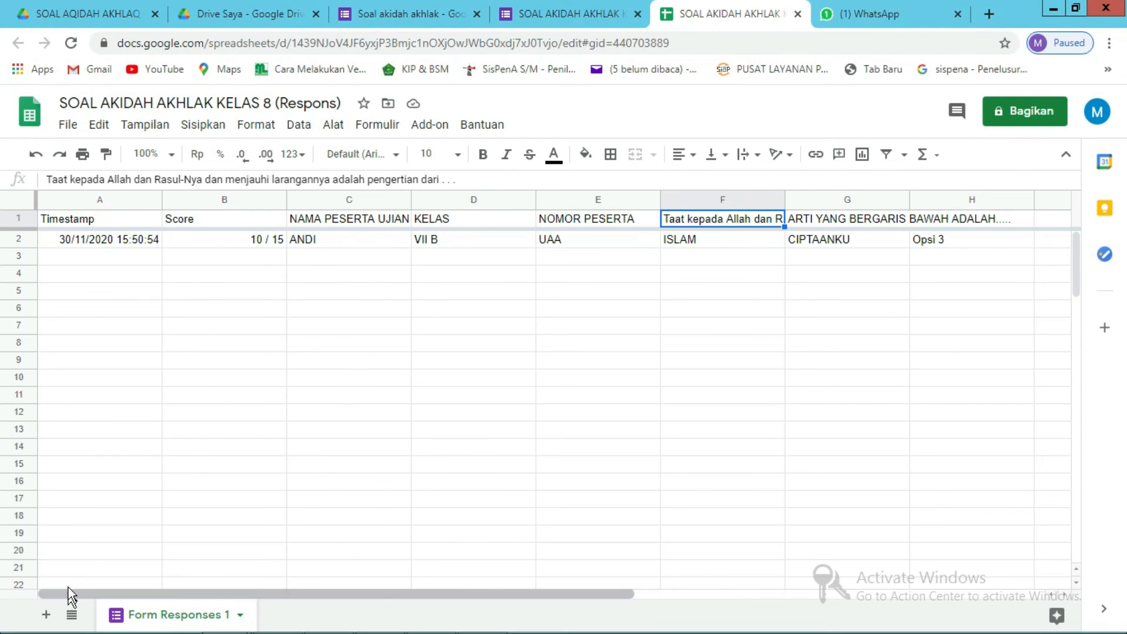
left_click(236, 239)
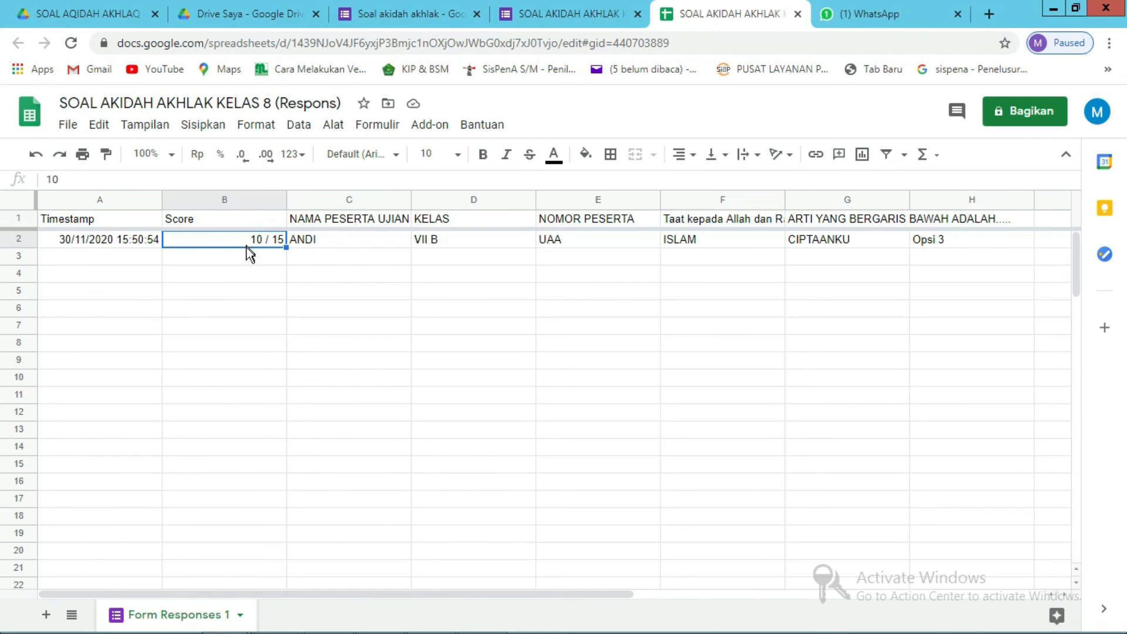
left_click(250, 252)
left_click(249, 298)
left_click(251, 240)
left_click(245, 259)
- Return to the form's individual responses and delete the test participant's response
left_click(574, 23)
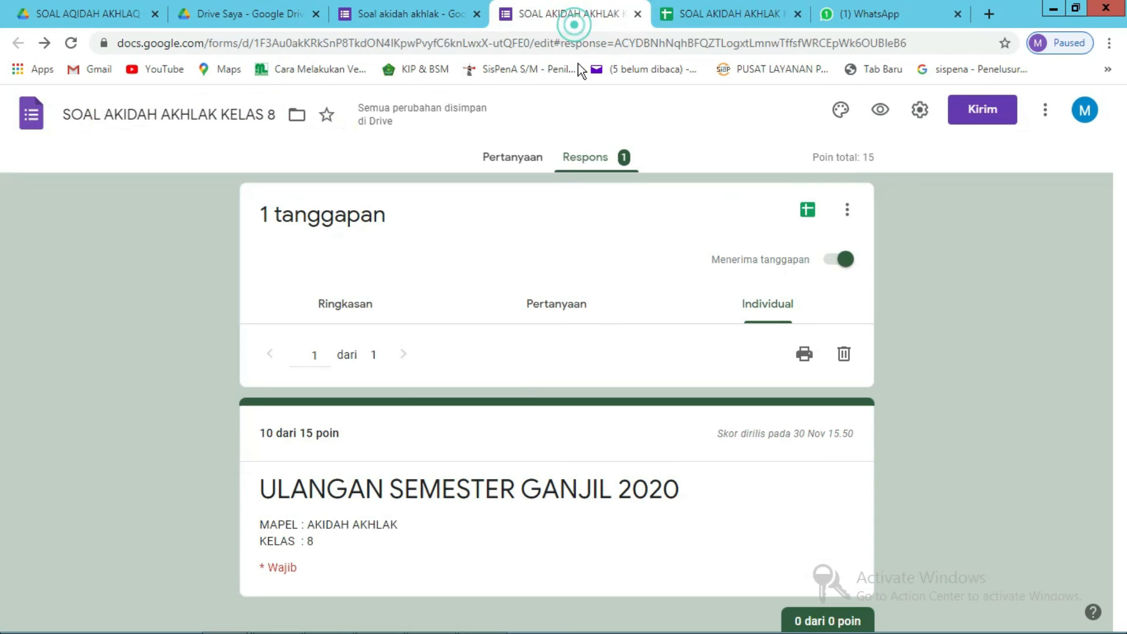
scroll(474, 337, "down", 1)
scroll(478, 337, "up", 1)
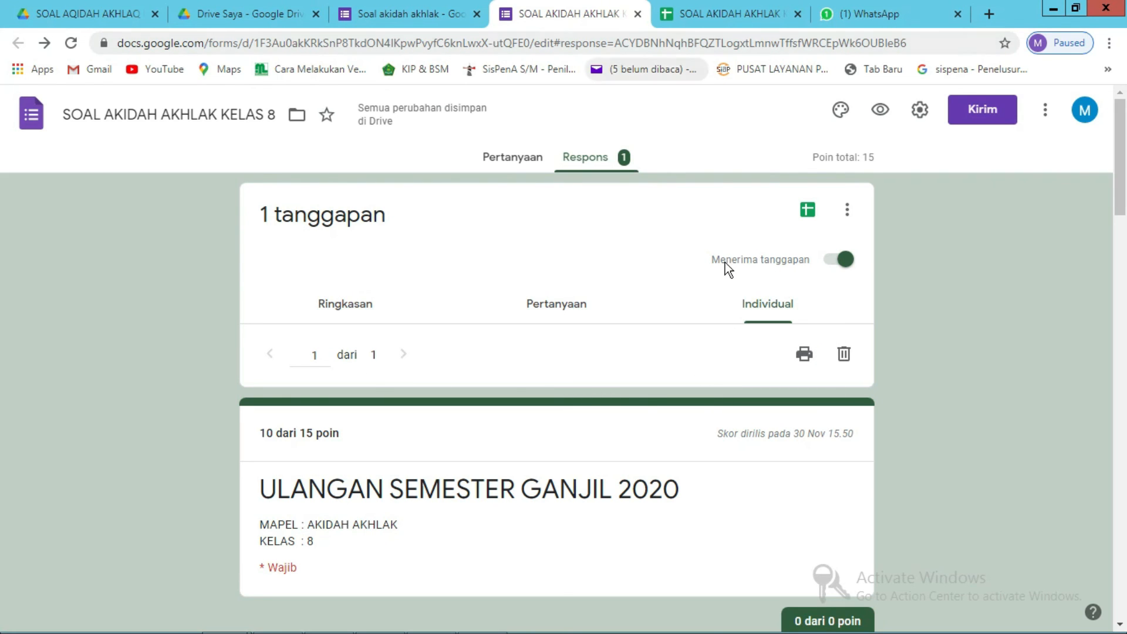
left_click(770, 304)
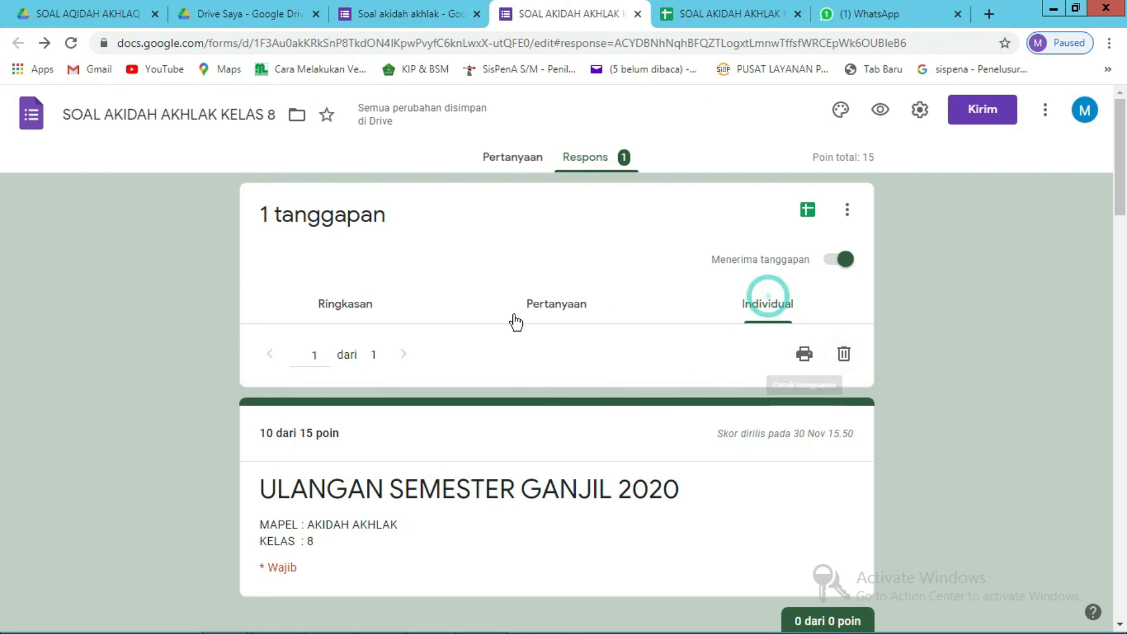
left_click(405, 356)
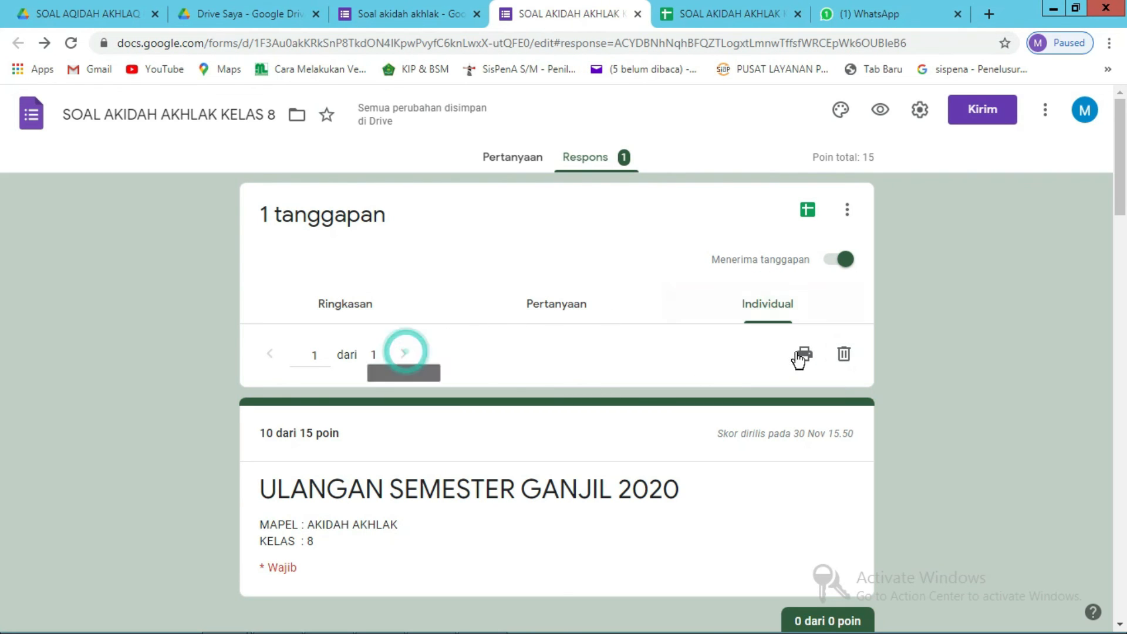
left_click(846, 364)
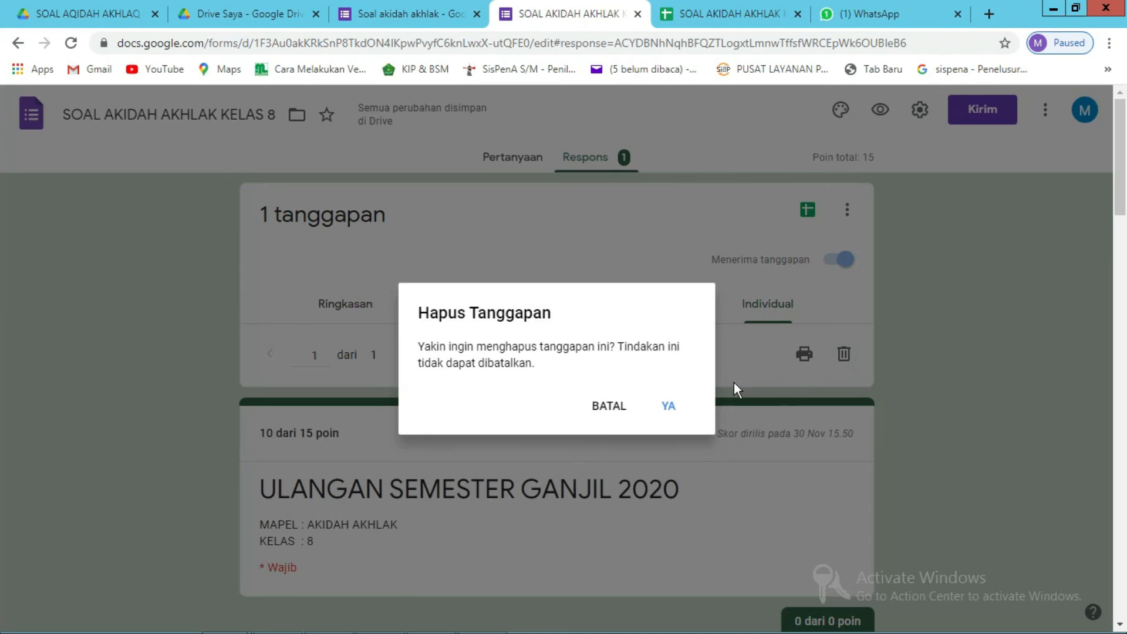
left_click(666, 407)
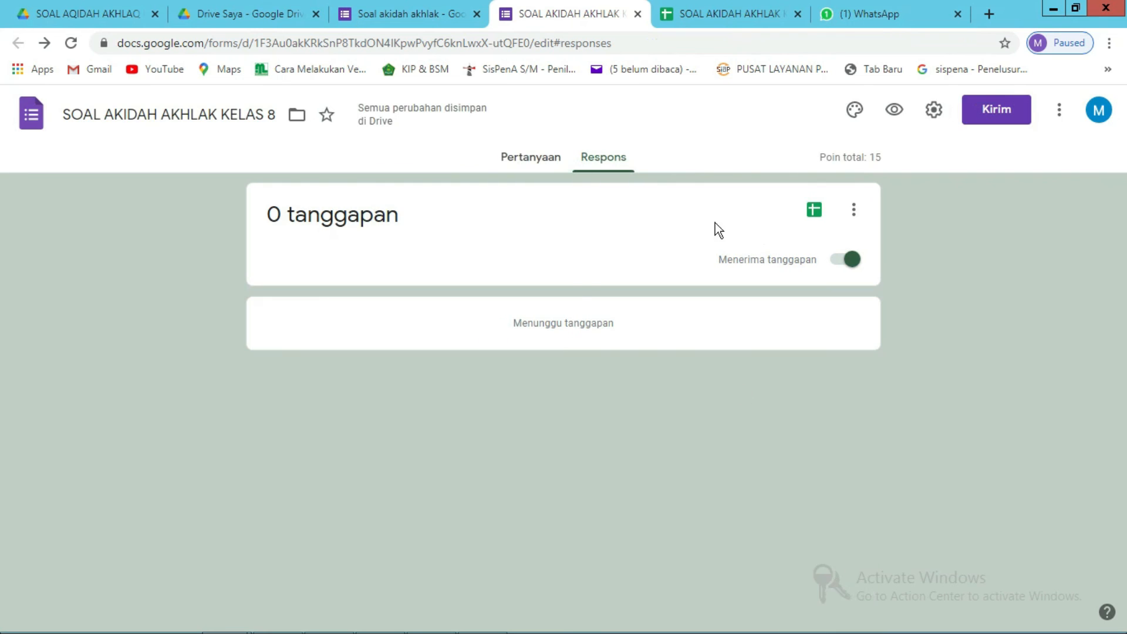
- Go back to the form's questions and look over the participant name and KELAS items
left_click(530, 156)
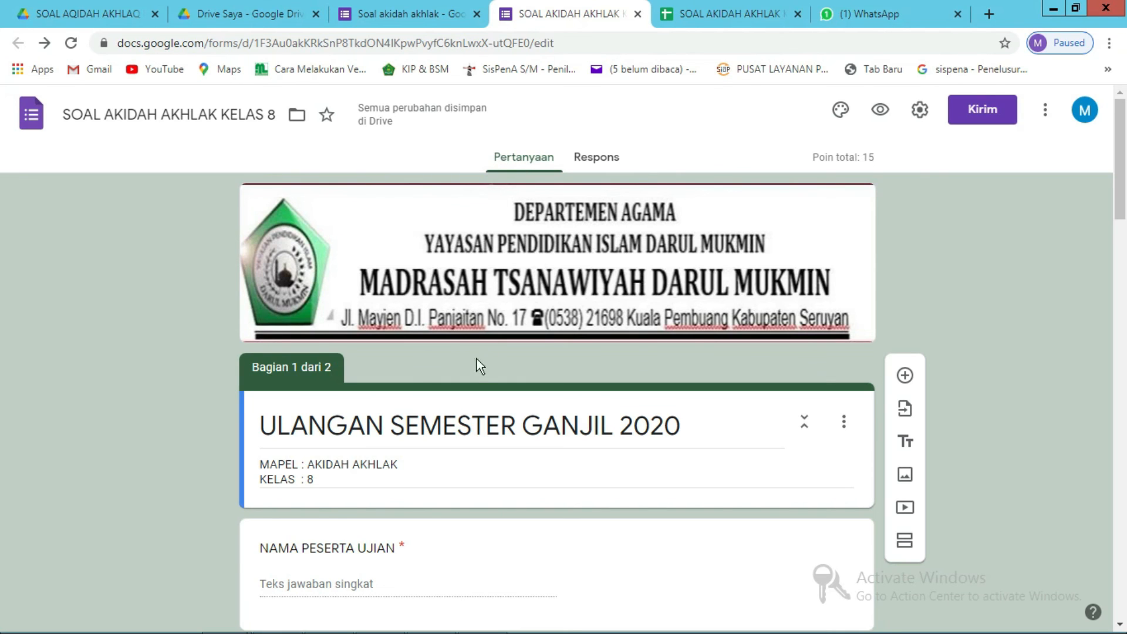
scroll(476, 359, "down", 4)
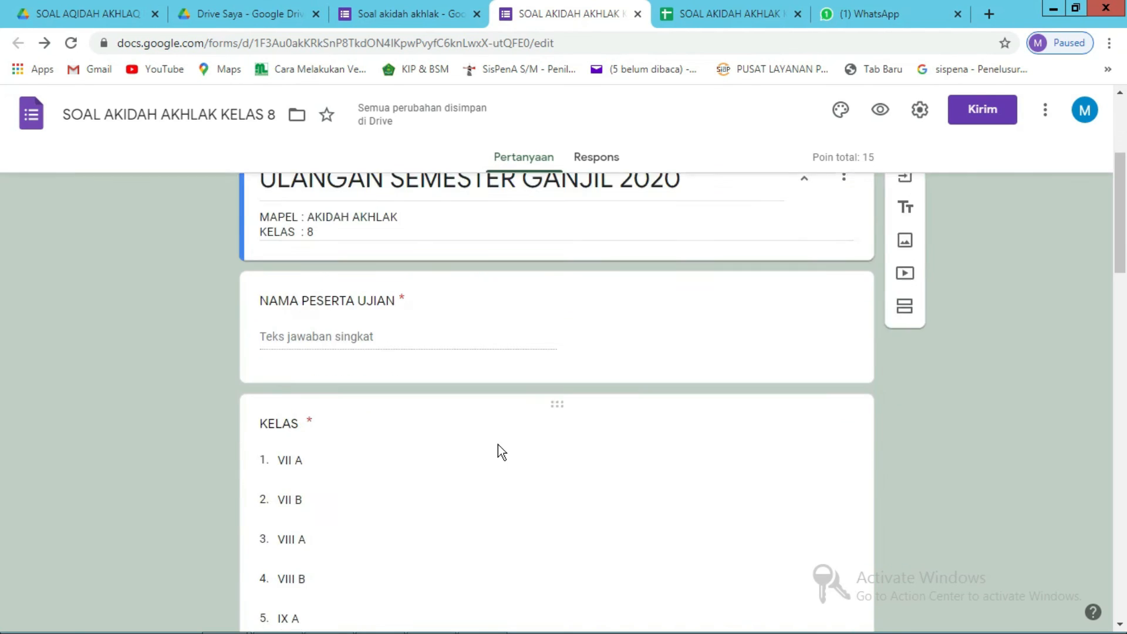
scroll(498, 444, "down", 3)
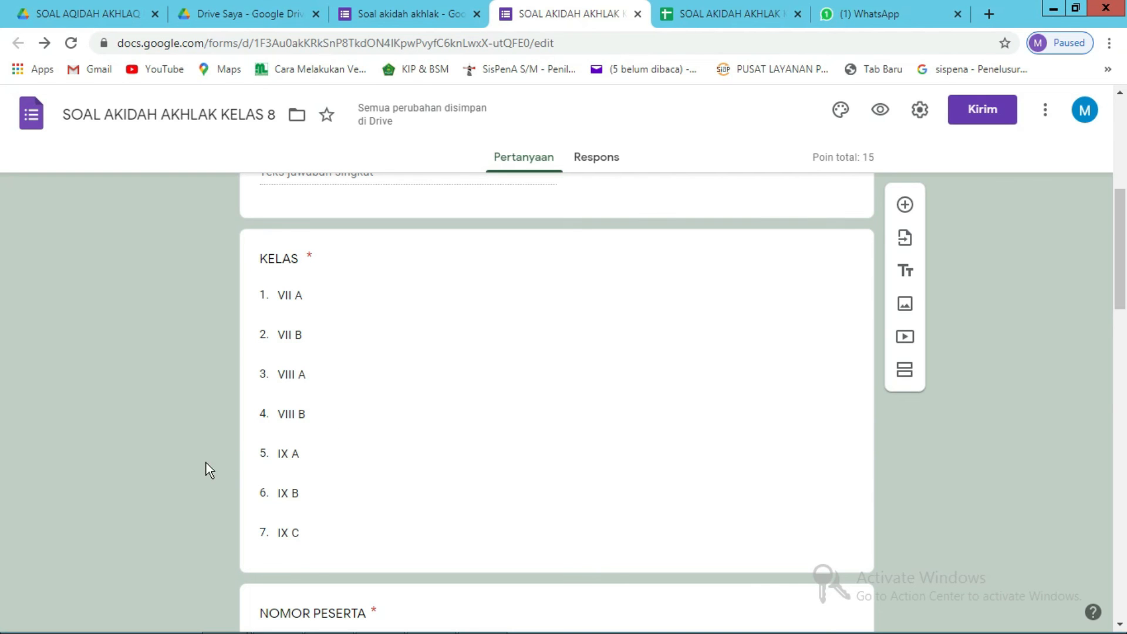
- Review the form from the KELAS item through the last multiple-choice question and return to its title section
scroll(206, 463, "down", 8)
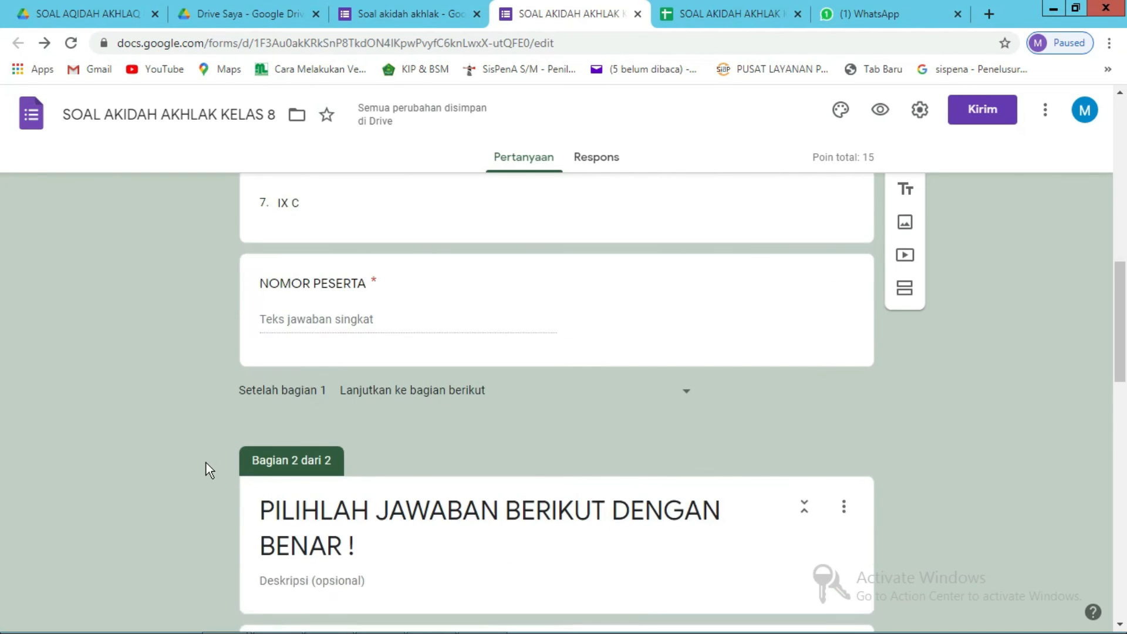
scroll(206, 463, "down", 8)
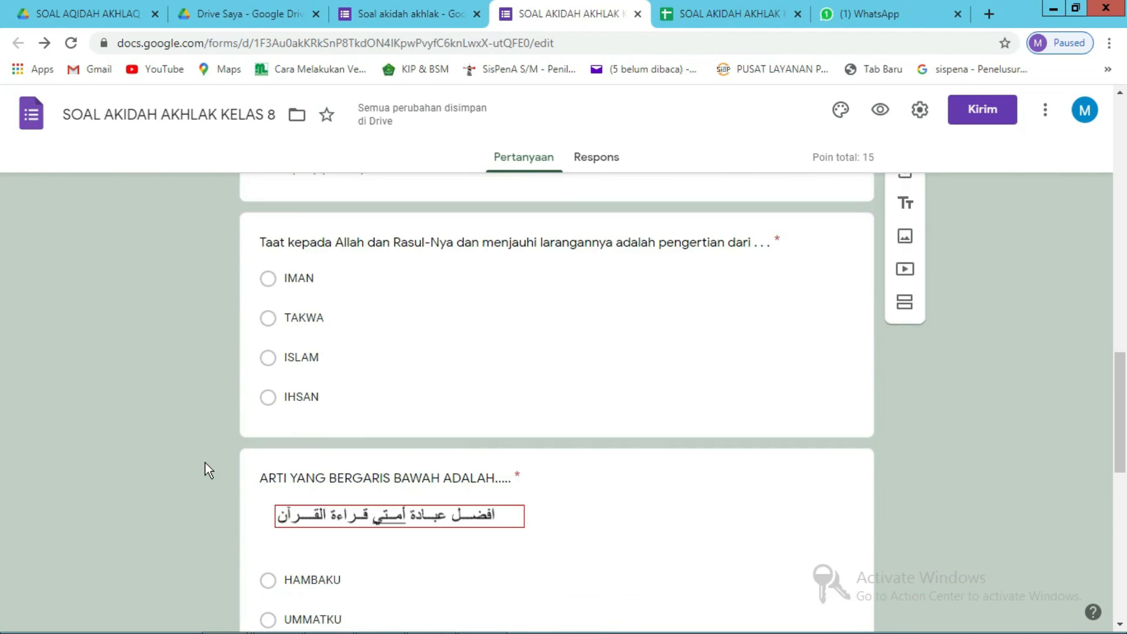
scroll(206, 463, "down", 7)
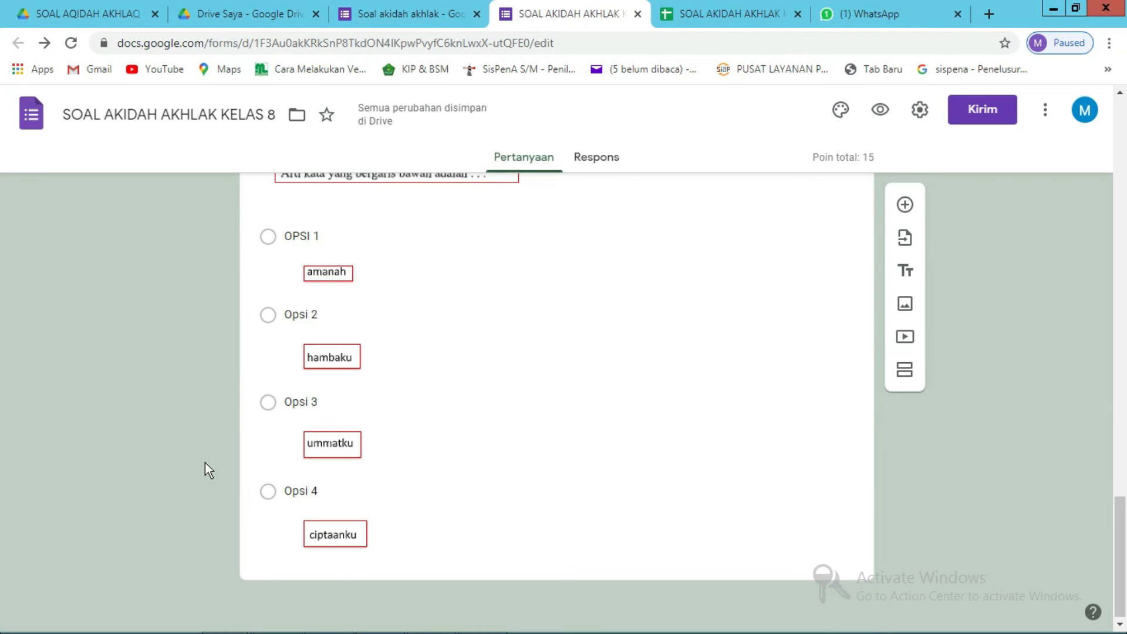
scroll(206, 463, "up", 7)
scroll(205, 463, "up", 20)
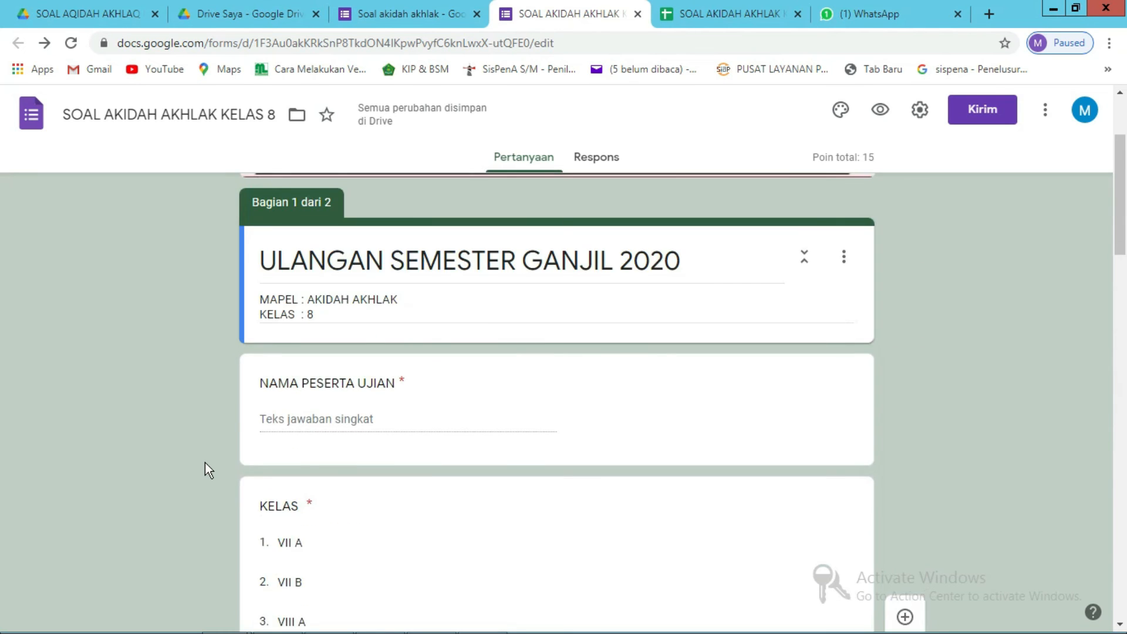
- Close the exam form and its response spreadsheet, and refresh the My Drive file list in Google Drive
left_click(638, 14)
left_click(765, 14)
left_click(297, 17)
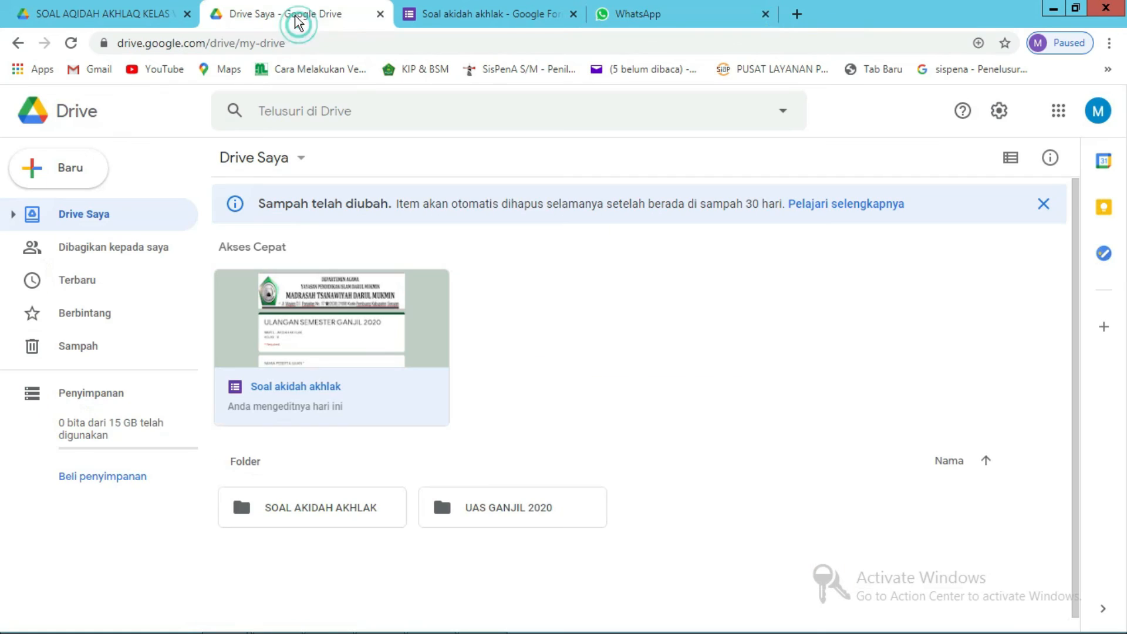
left_click(627, 306)
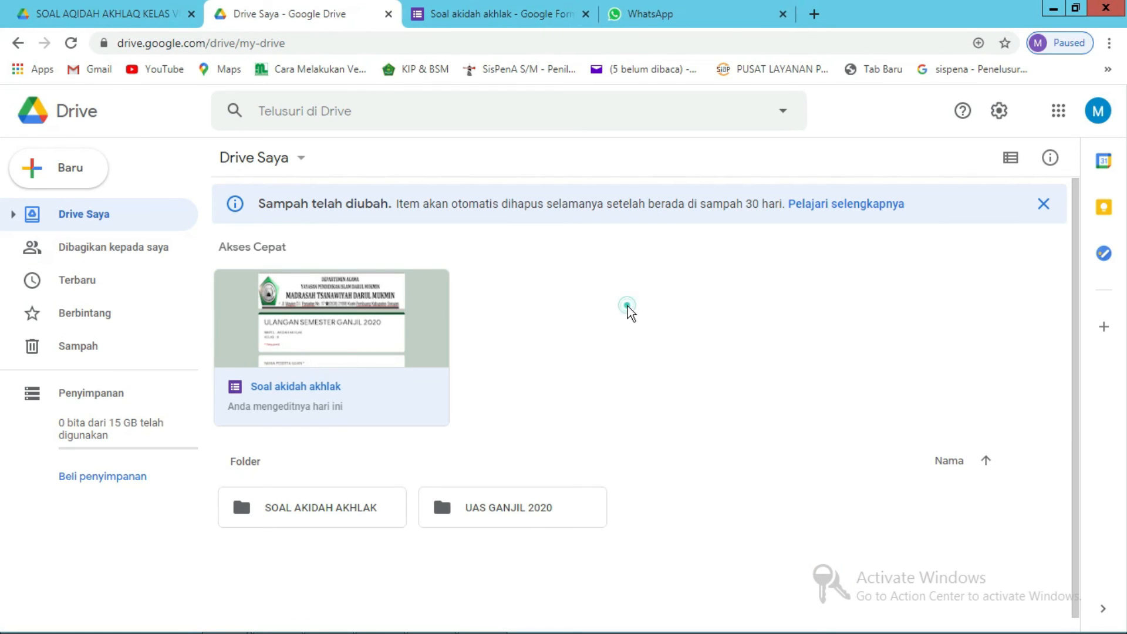
left_click(70, 43)
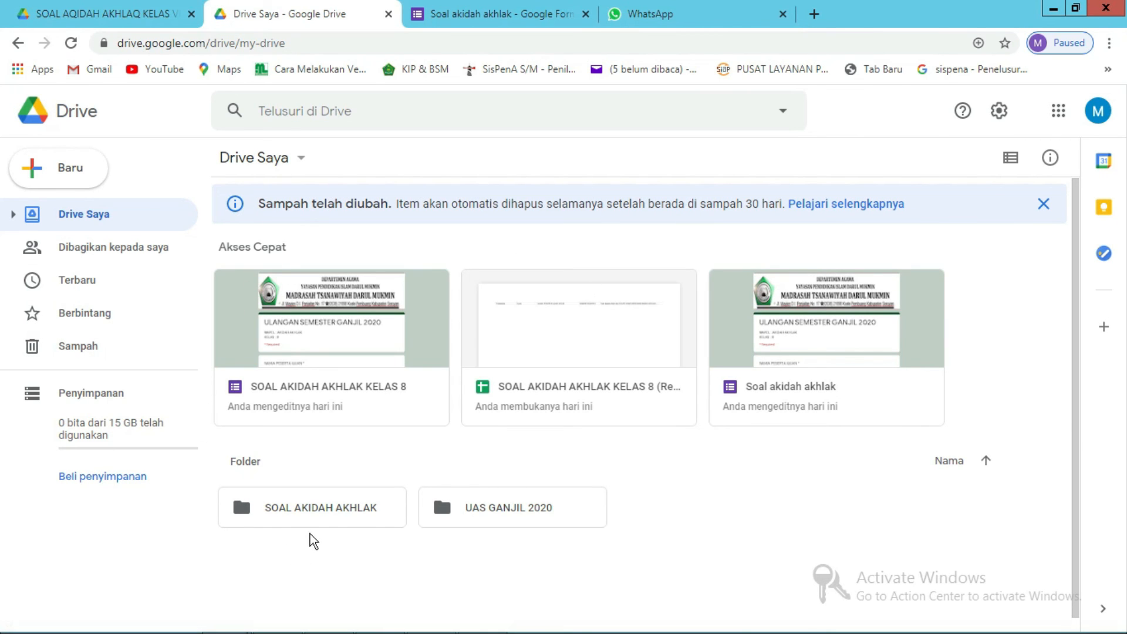
- Open the SOAL AKIDAH AKHLAK KELAS 8 form from the SOAL AKIDAH AKHLAK folder and look over its questions
double_click(315, 508)
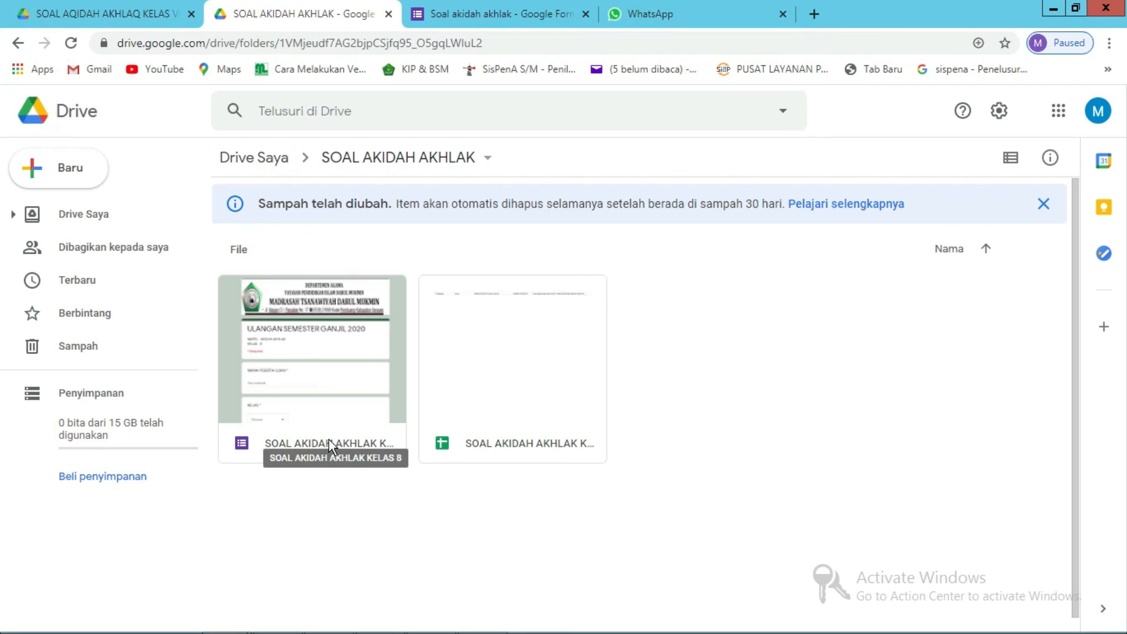
double_click(296, 447)
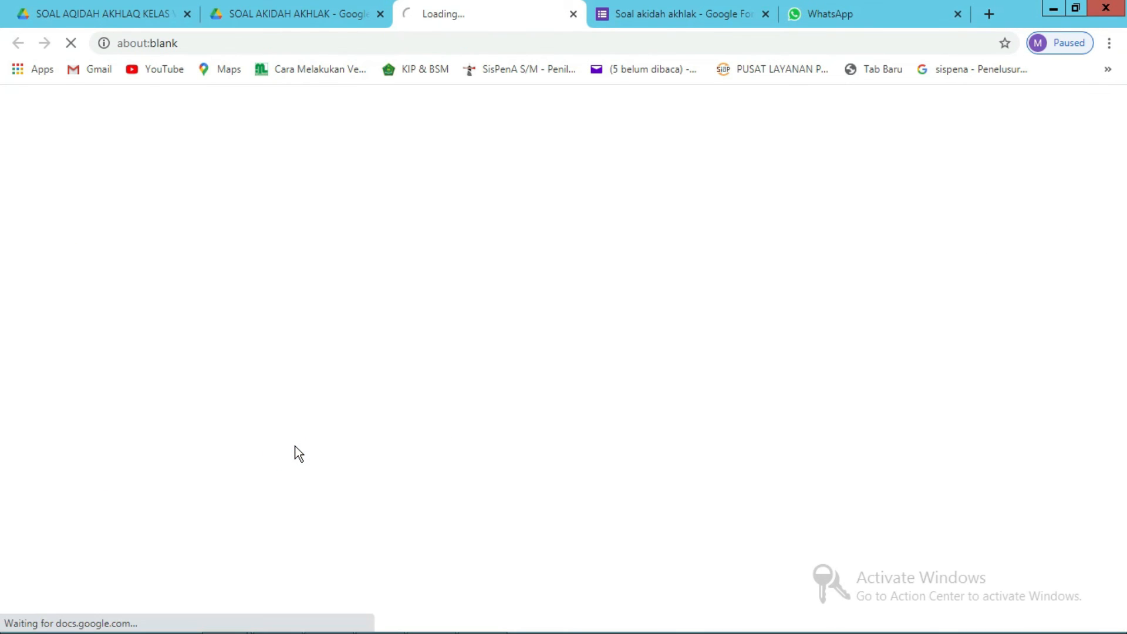
scroll(460, 511, "down", 7)
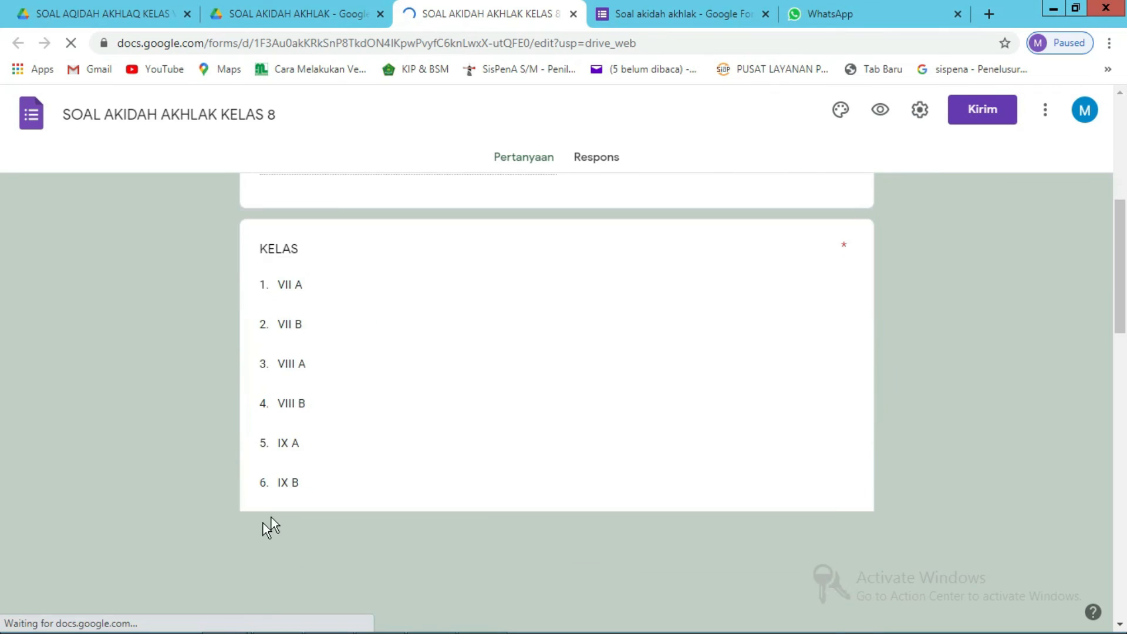
scroll(271, 516, "down", 10)
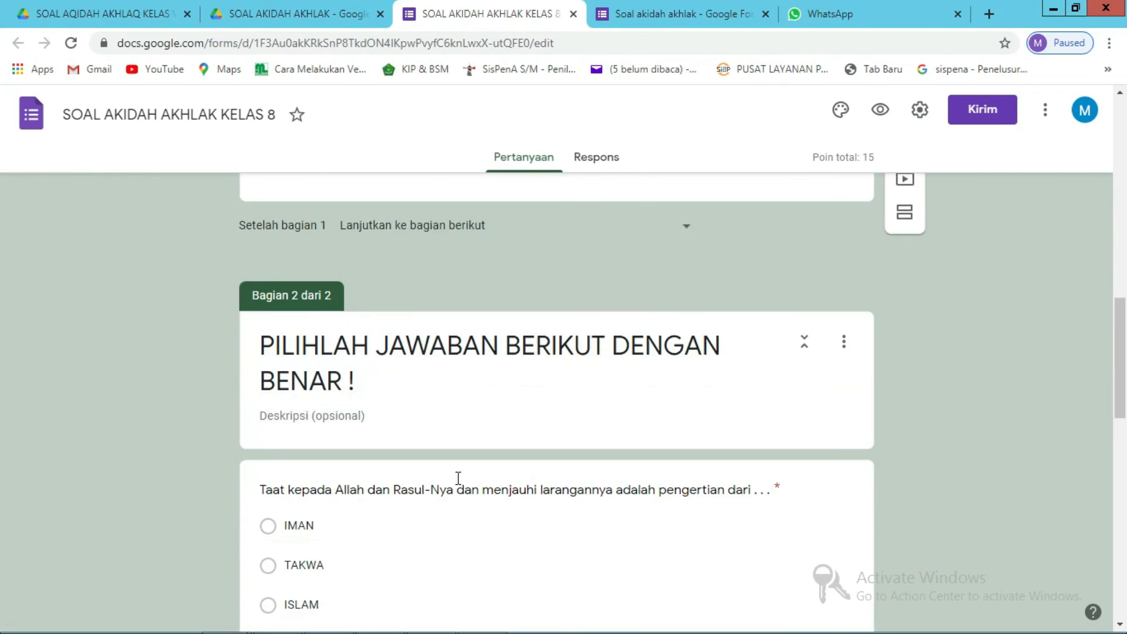
scroll(349, 490, "down", 7)
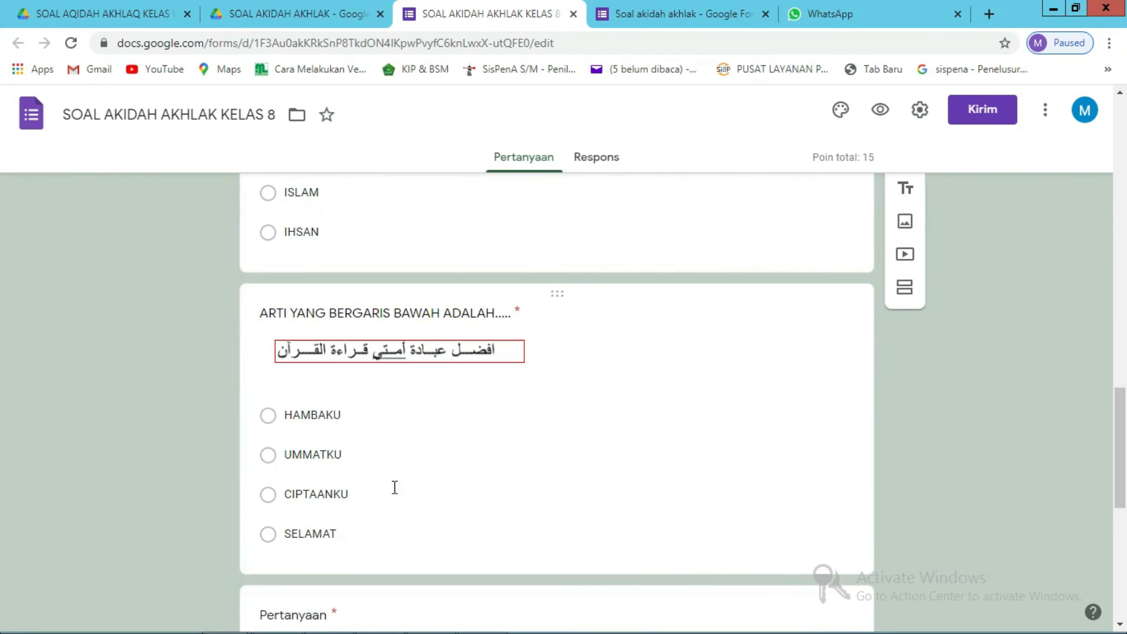